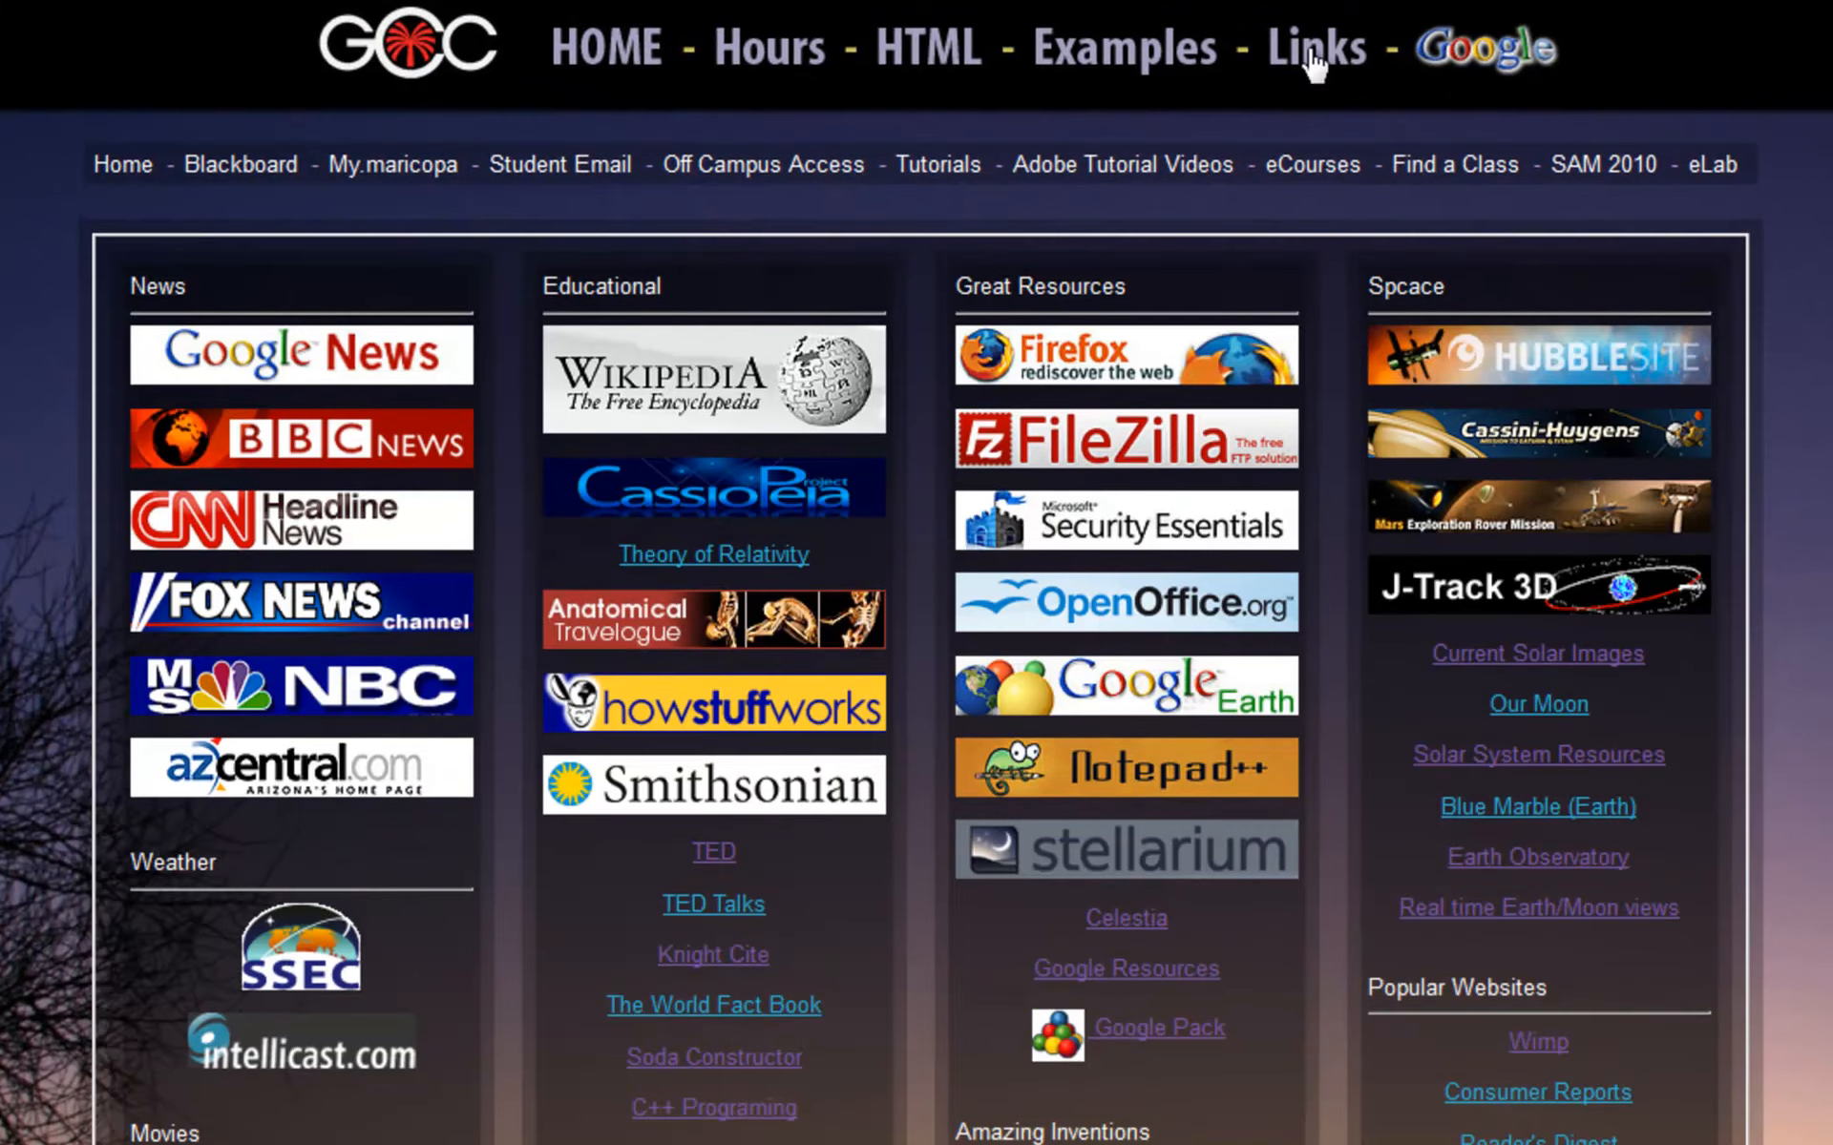
- Follow the FileZilla logo on the GCC Links page to the FileZilla homepage
left_click(1071, 460)
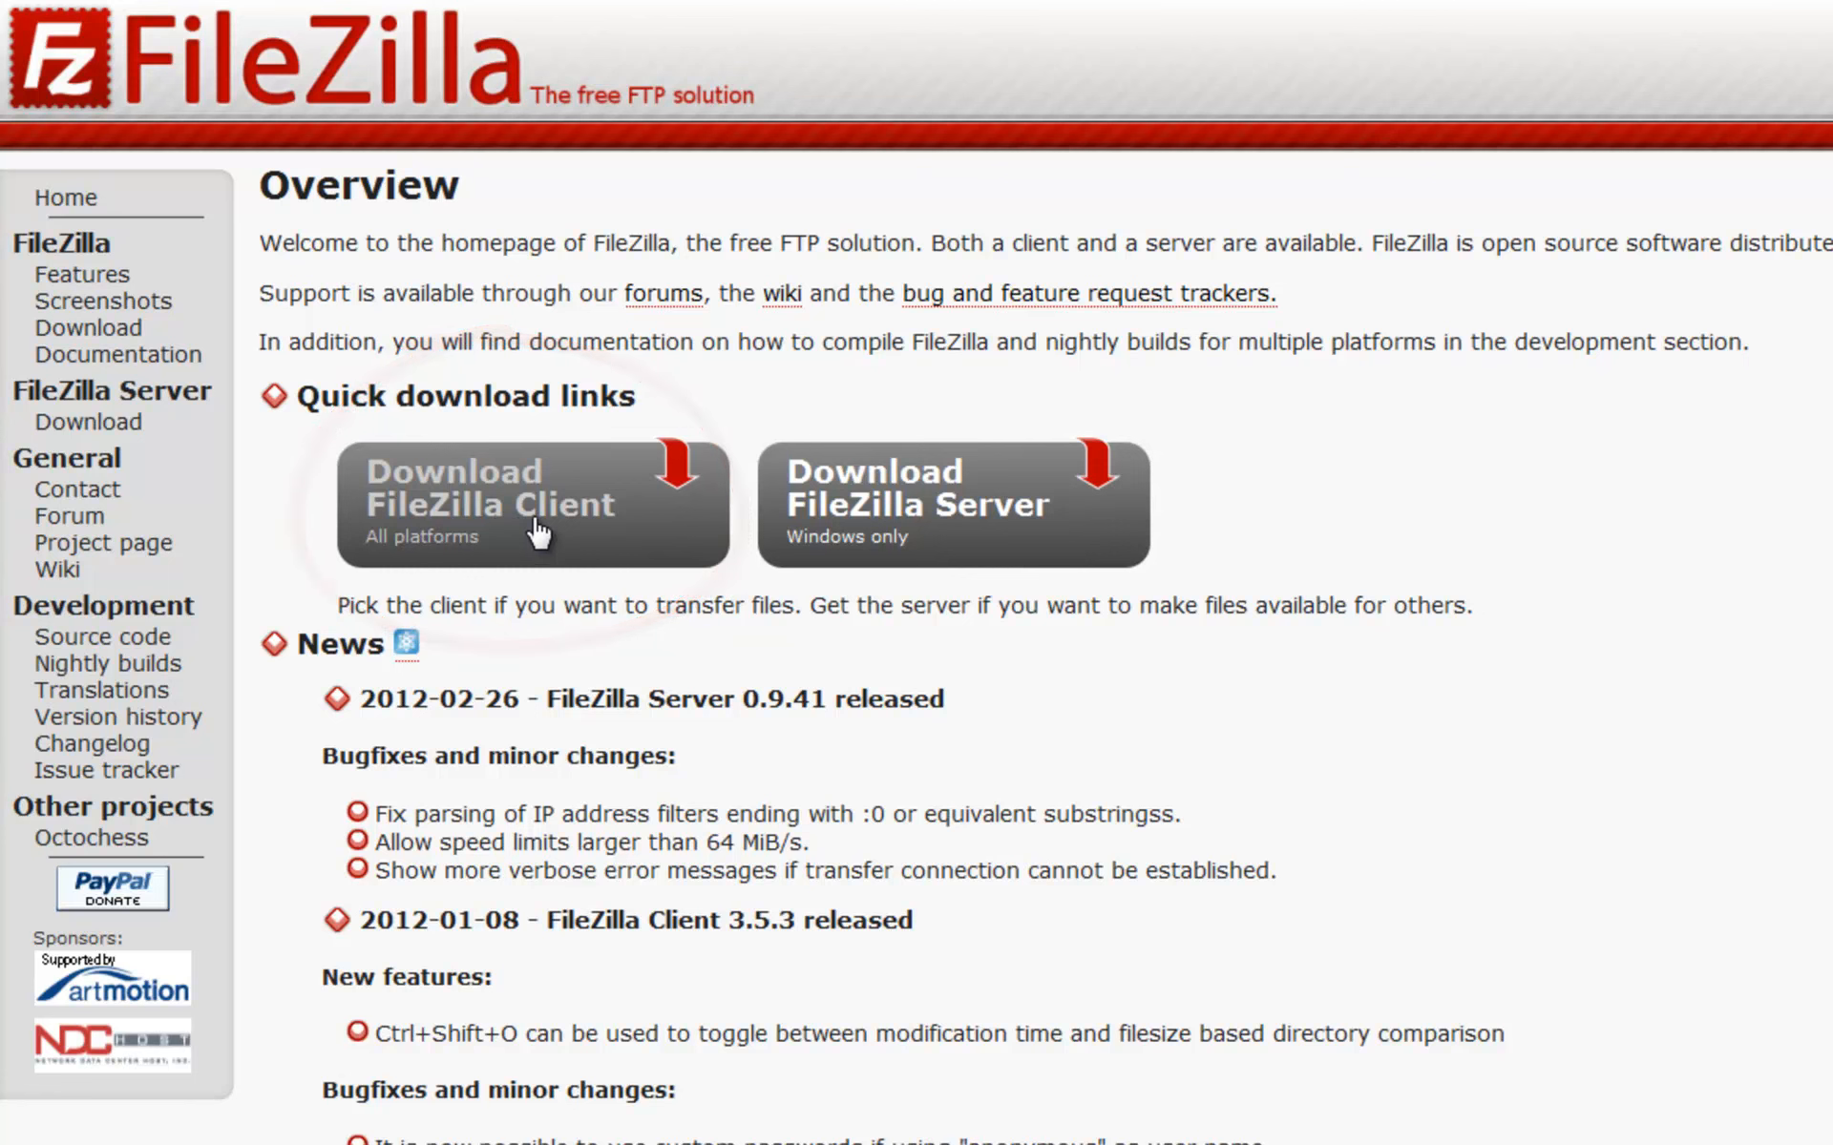
- On the FileZilla Client download page, start the Windows download of FileZilla_3.5.3_win32-setup.exe
left_click(515, 534)
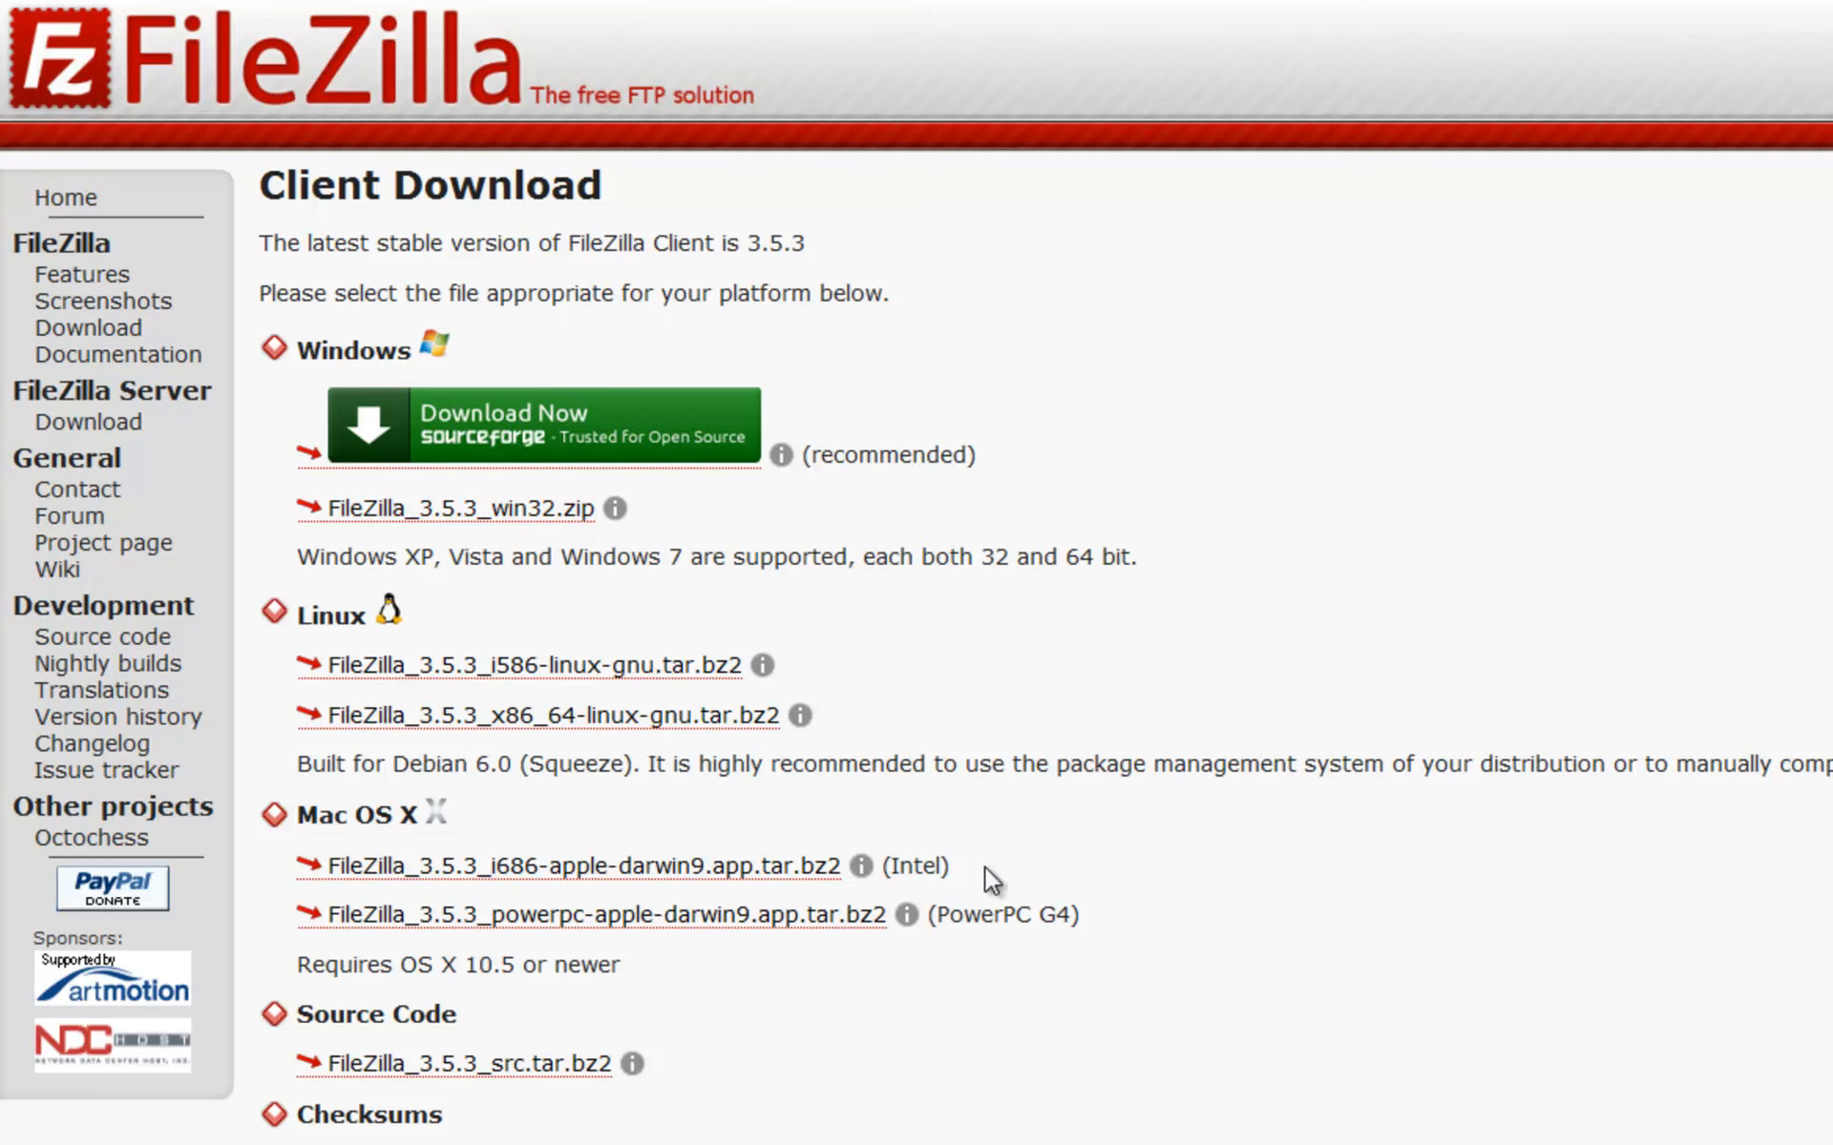
left_click_drag(985, 869, 287, 865)
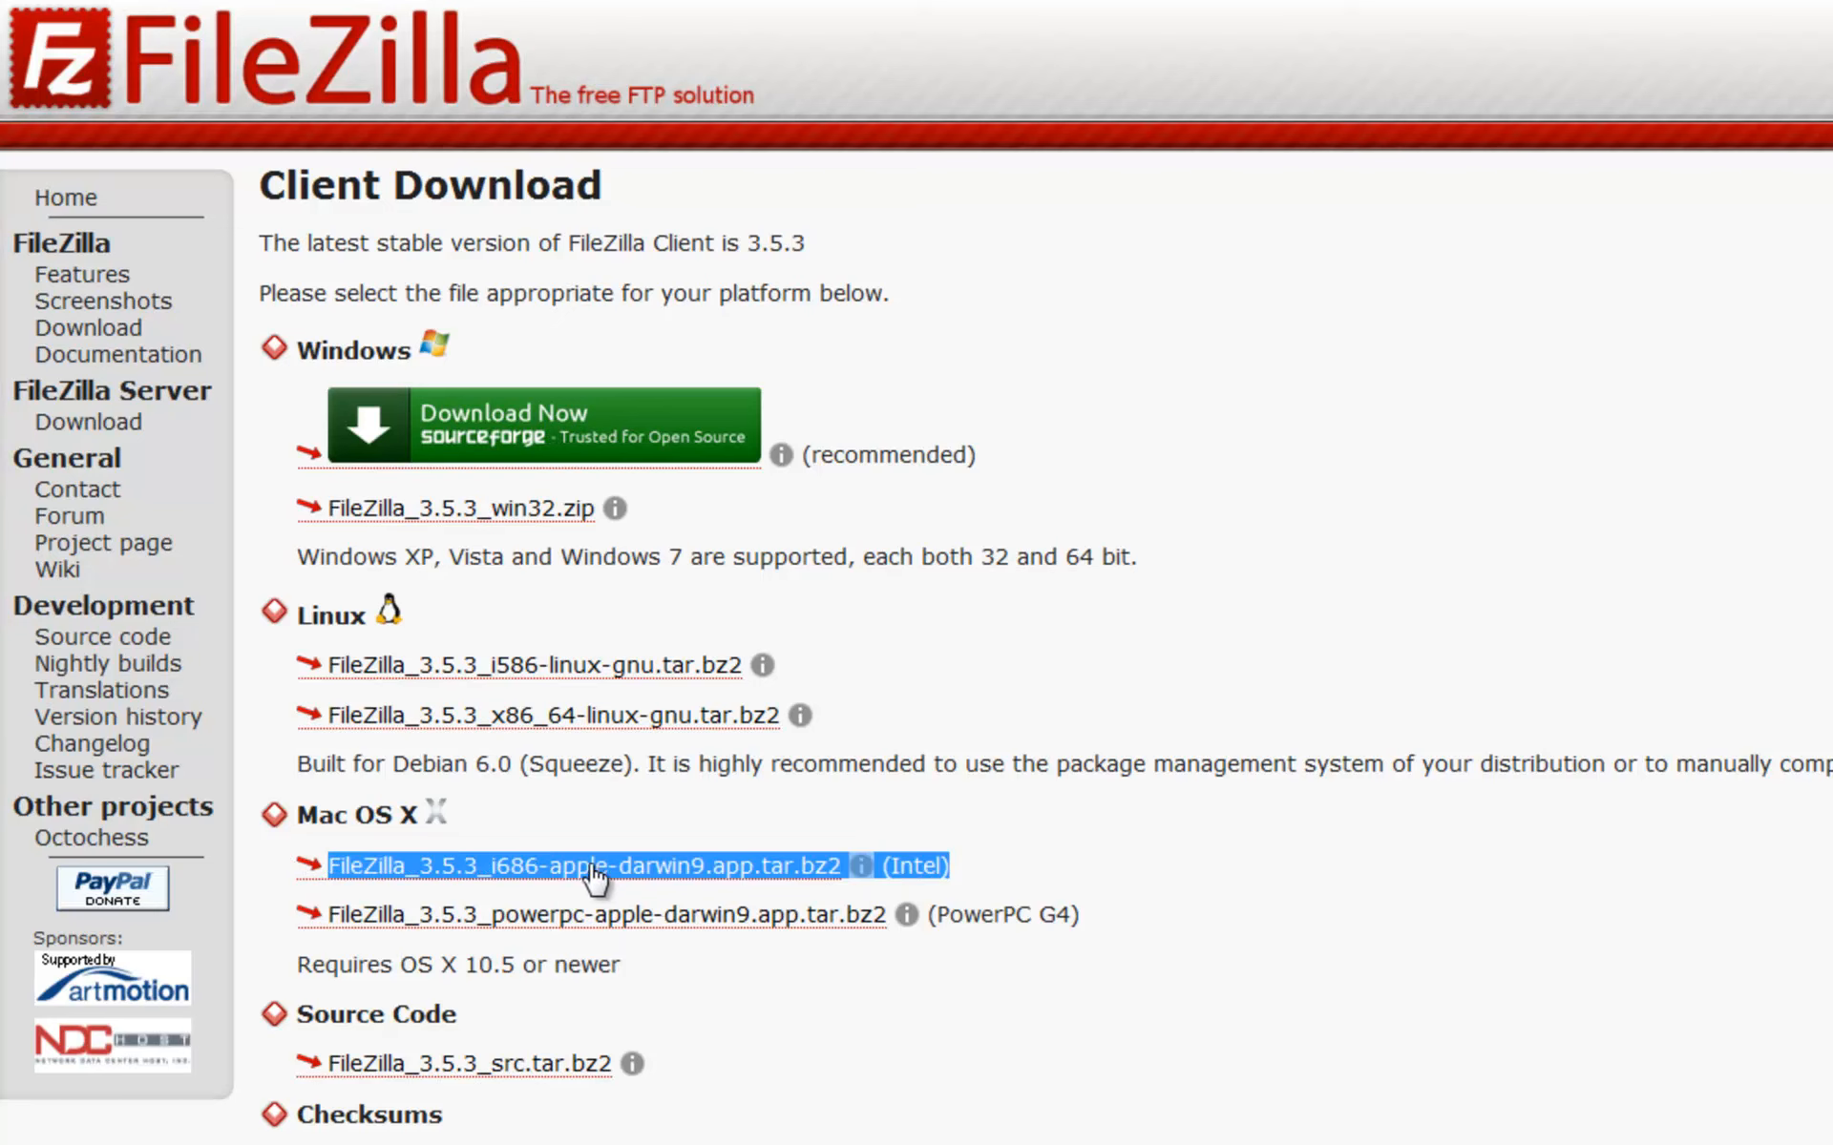
left_click(646, 434)
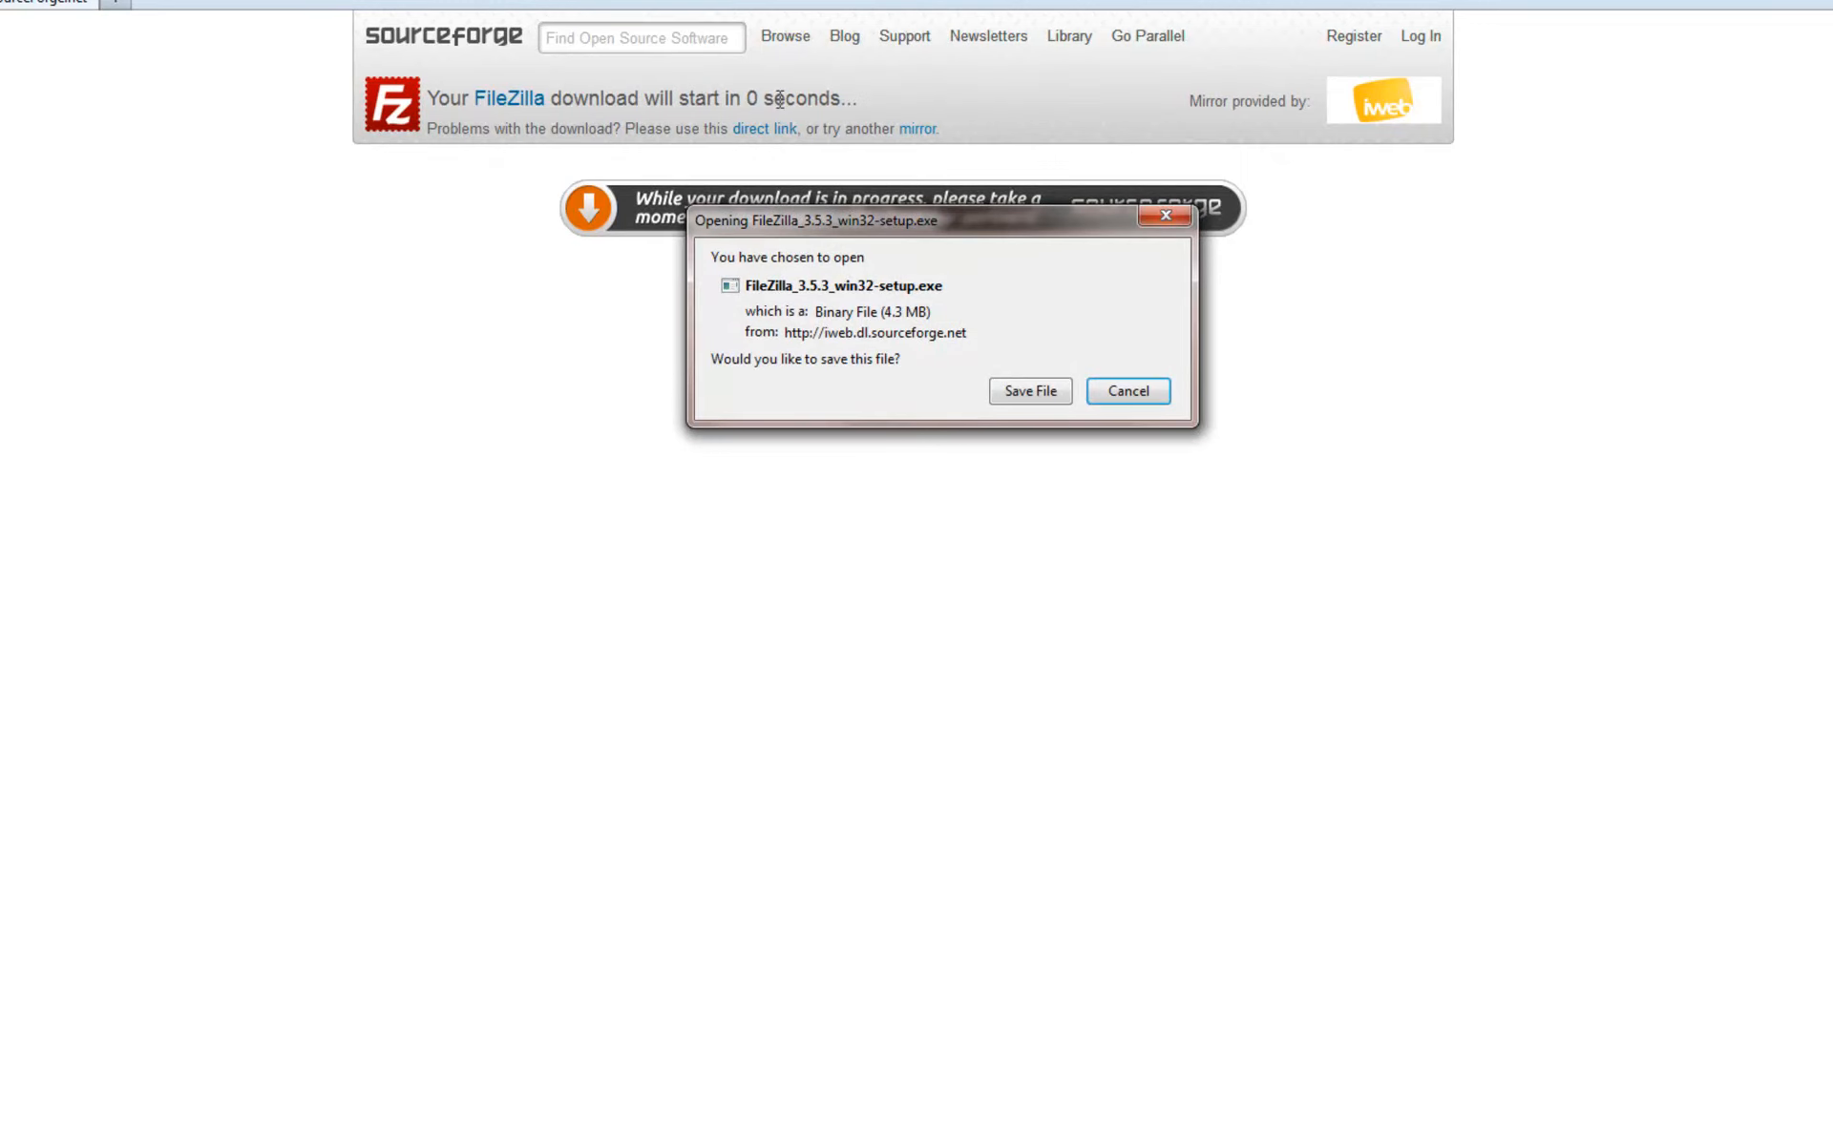
- Save FileZilla_3.5.3_win32-setup.exe to the Downloads folder
left_click_drag(1012, 221, 940, 168)
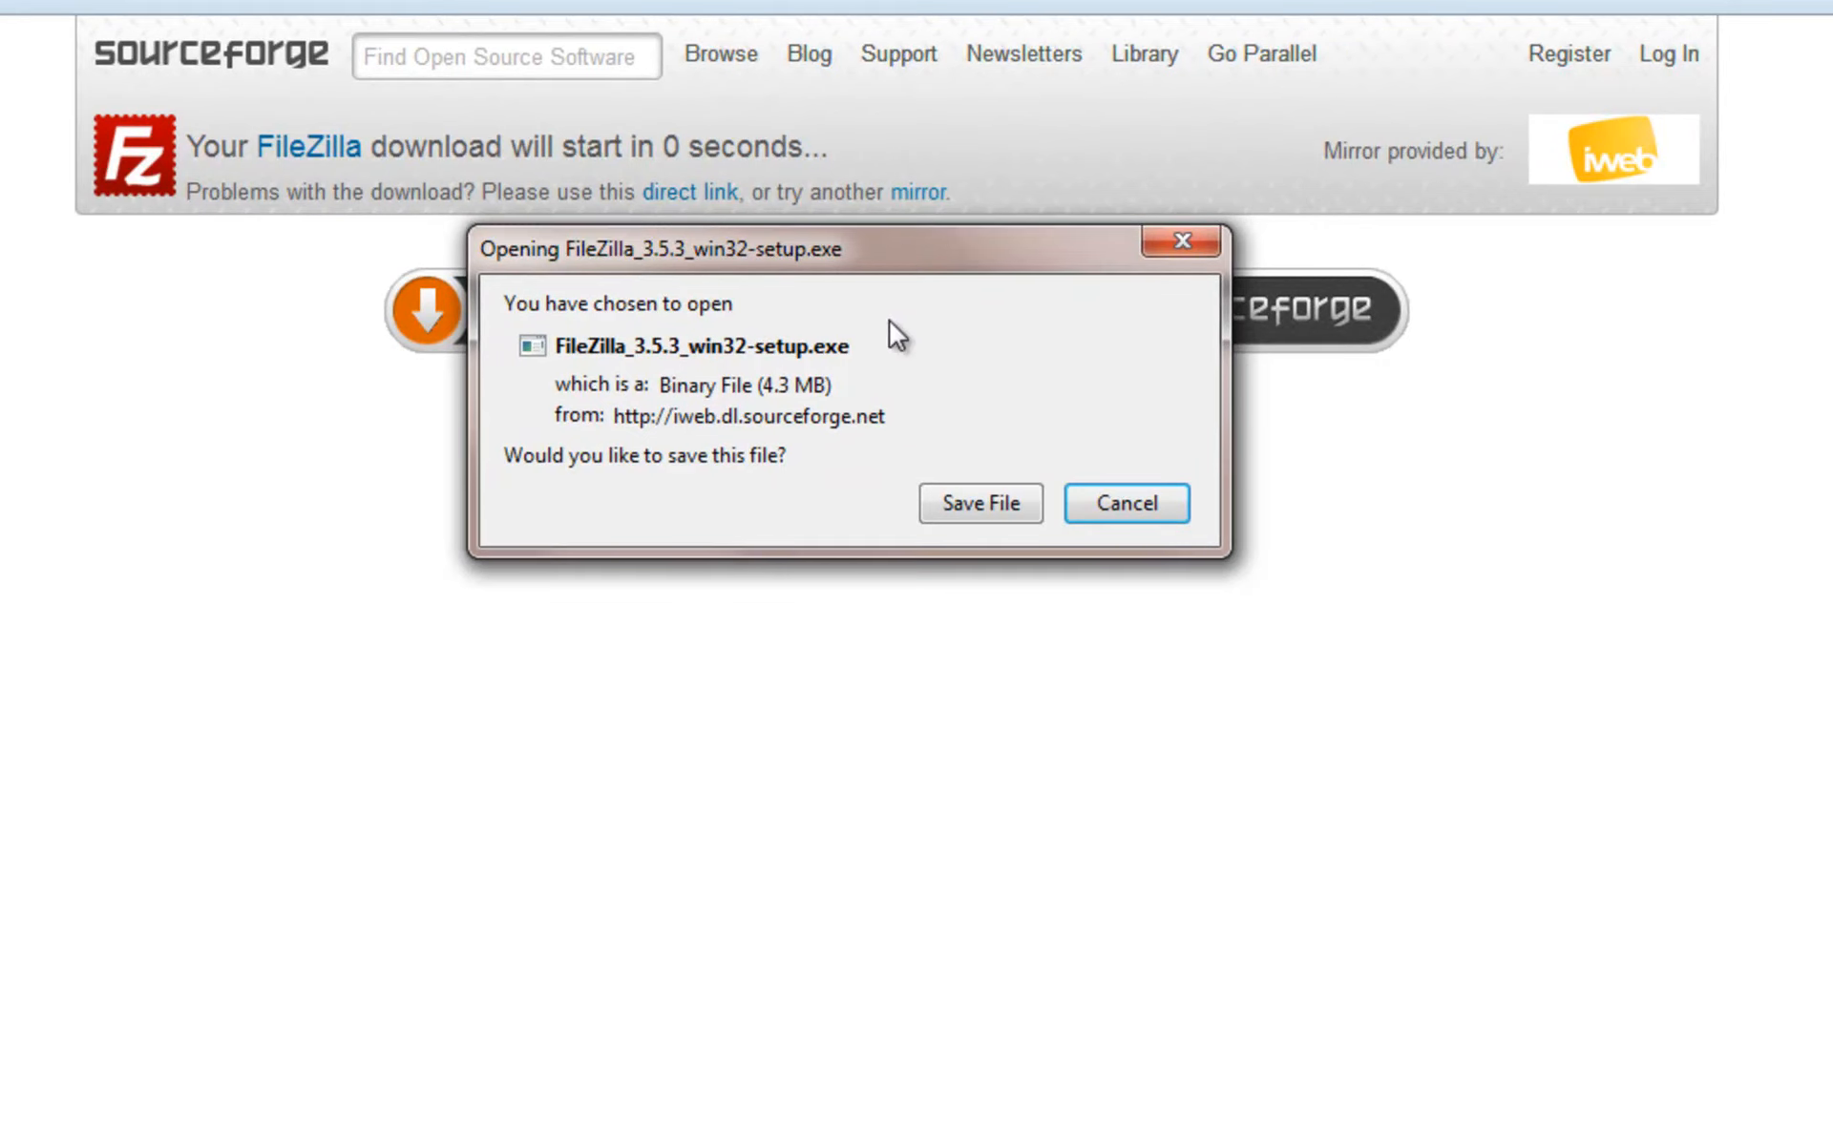
left_click(993, 513)
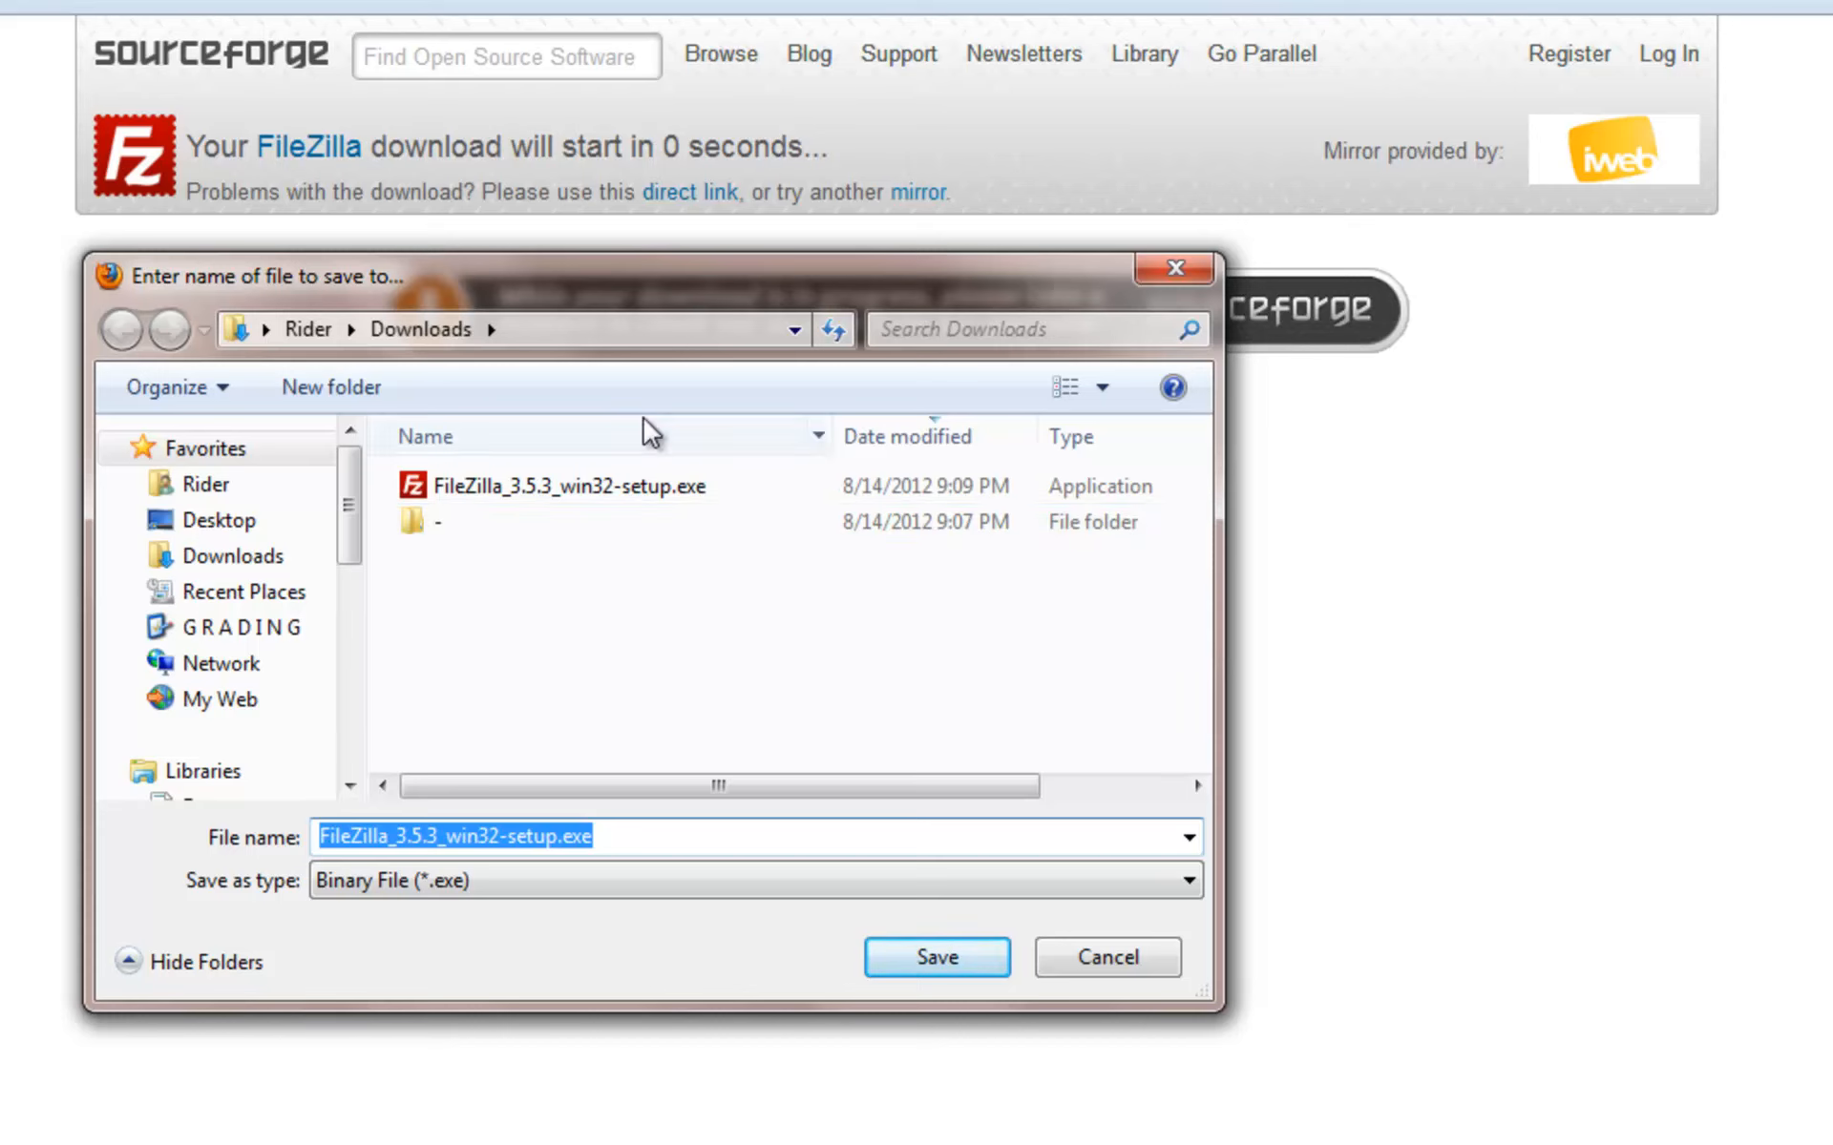
left_click(227, 573)
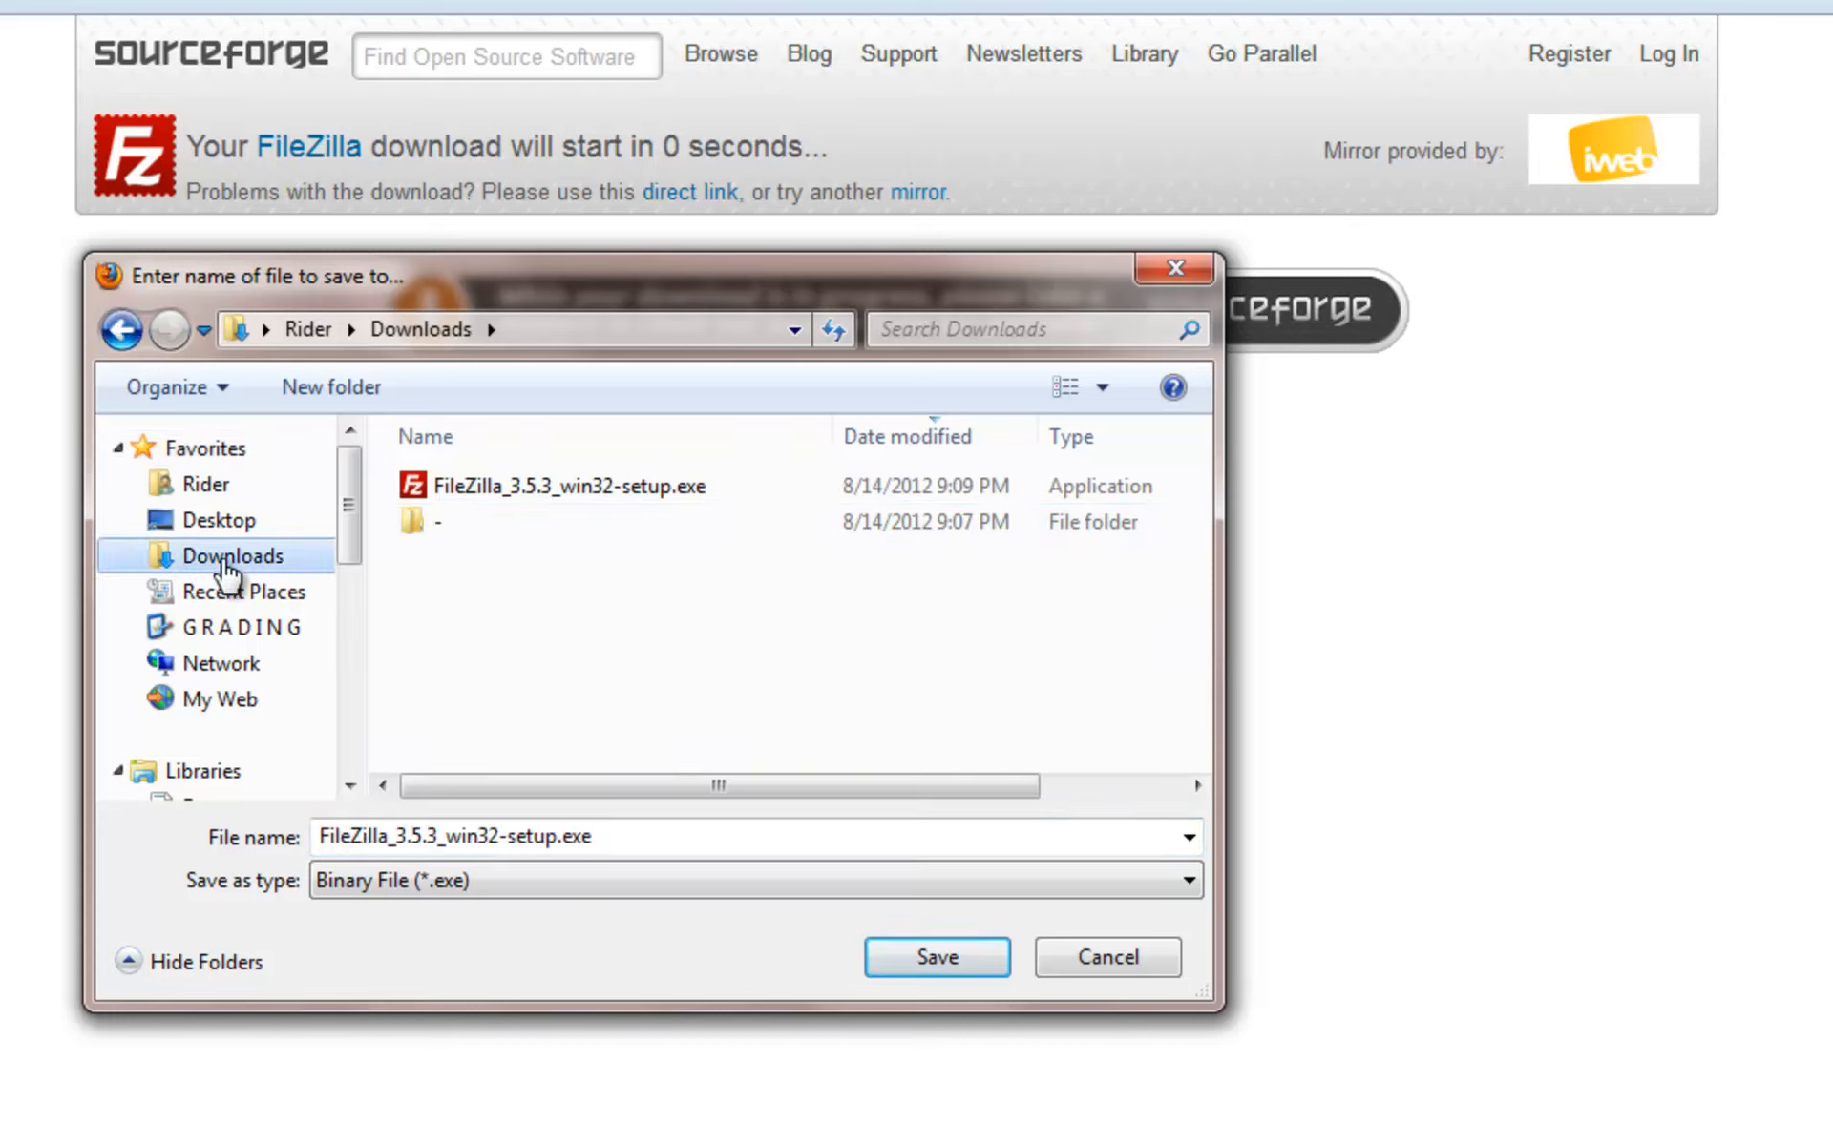
left_click(960, 968)
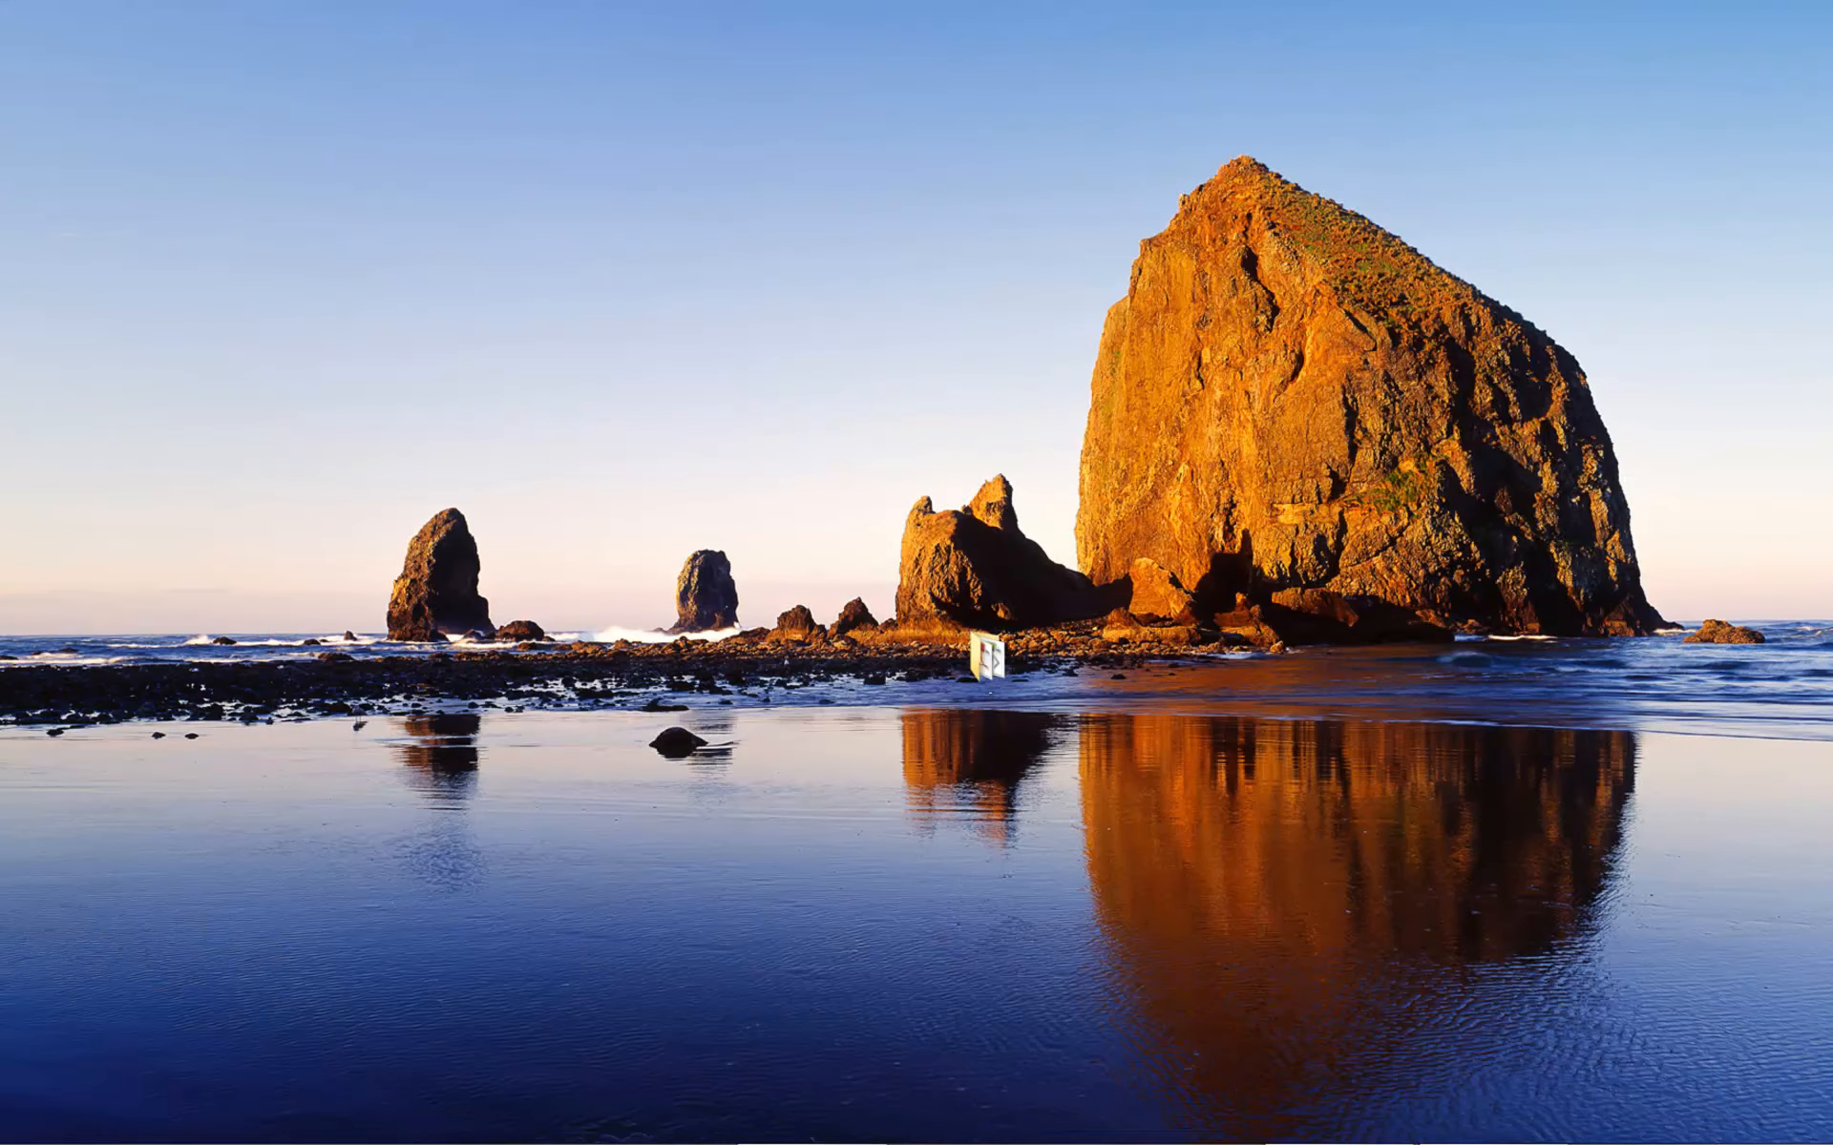
- Launch FileZilla_3.5.3_win32-setup.exe from Downloads via Computer, allowing the unverified installer to run
mouse_move(291, 1140)
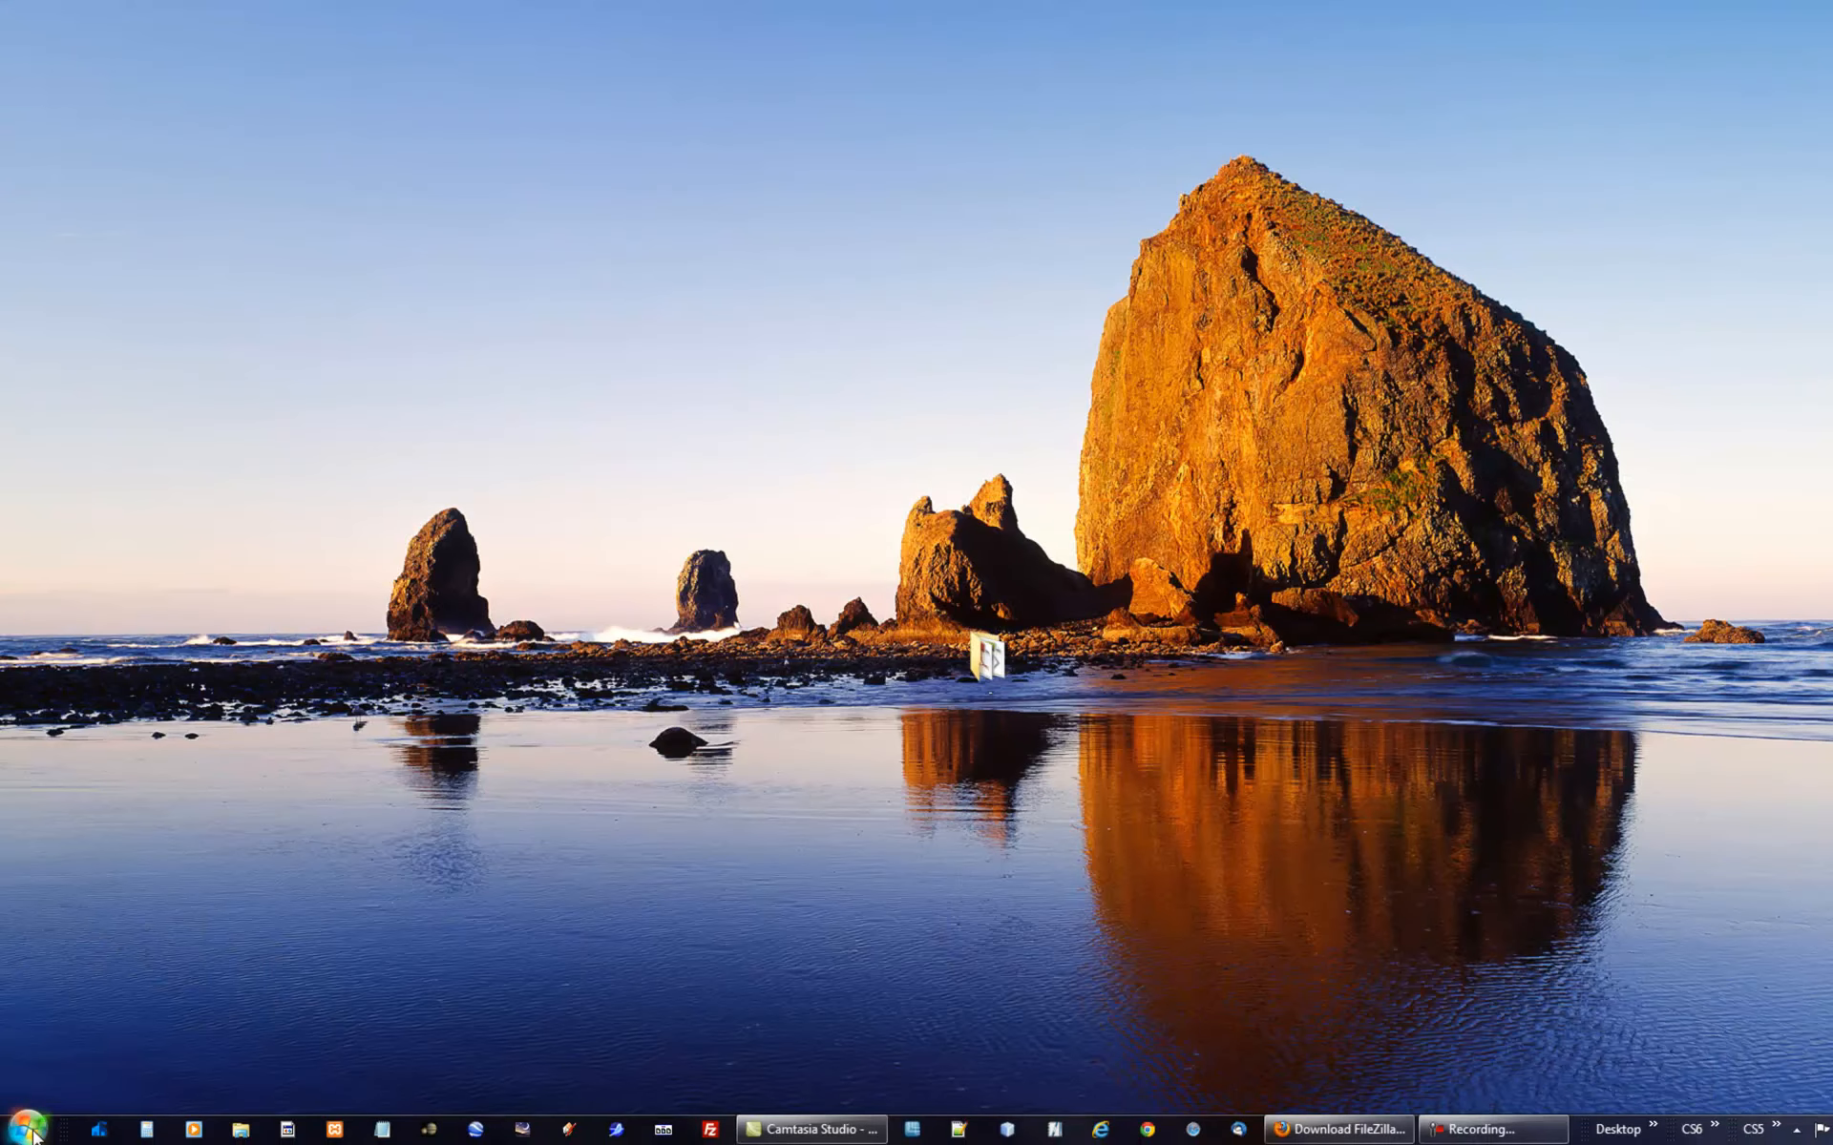
left_click(29, 1131)
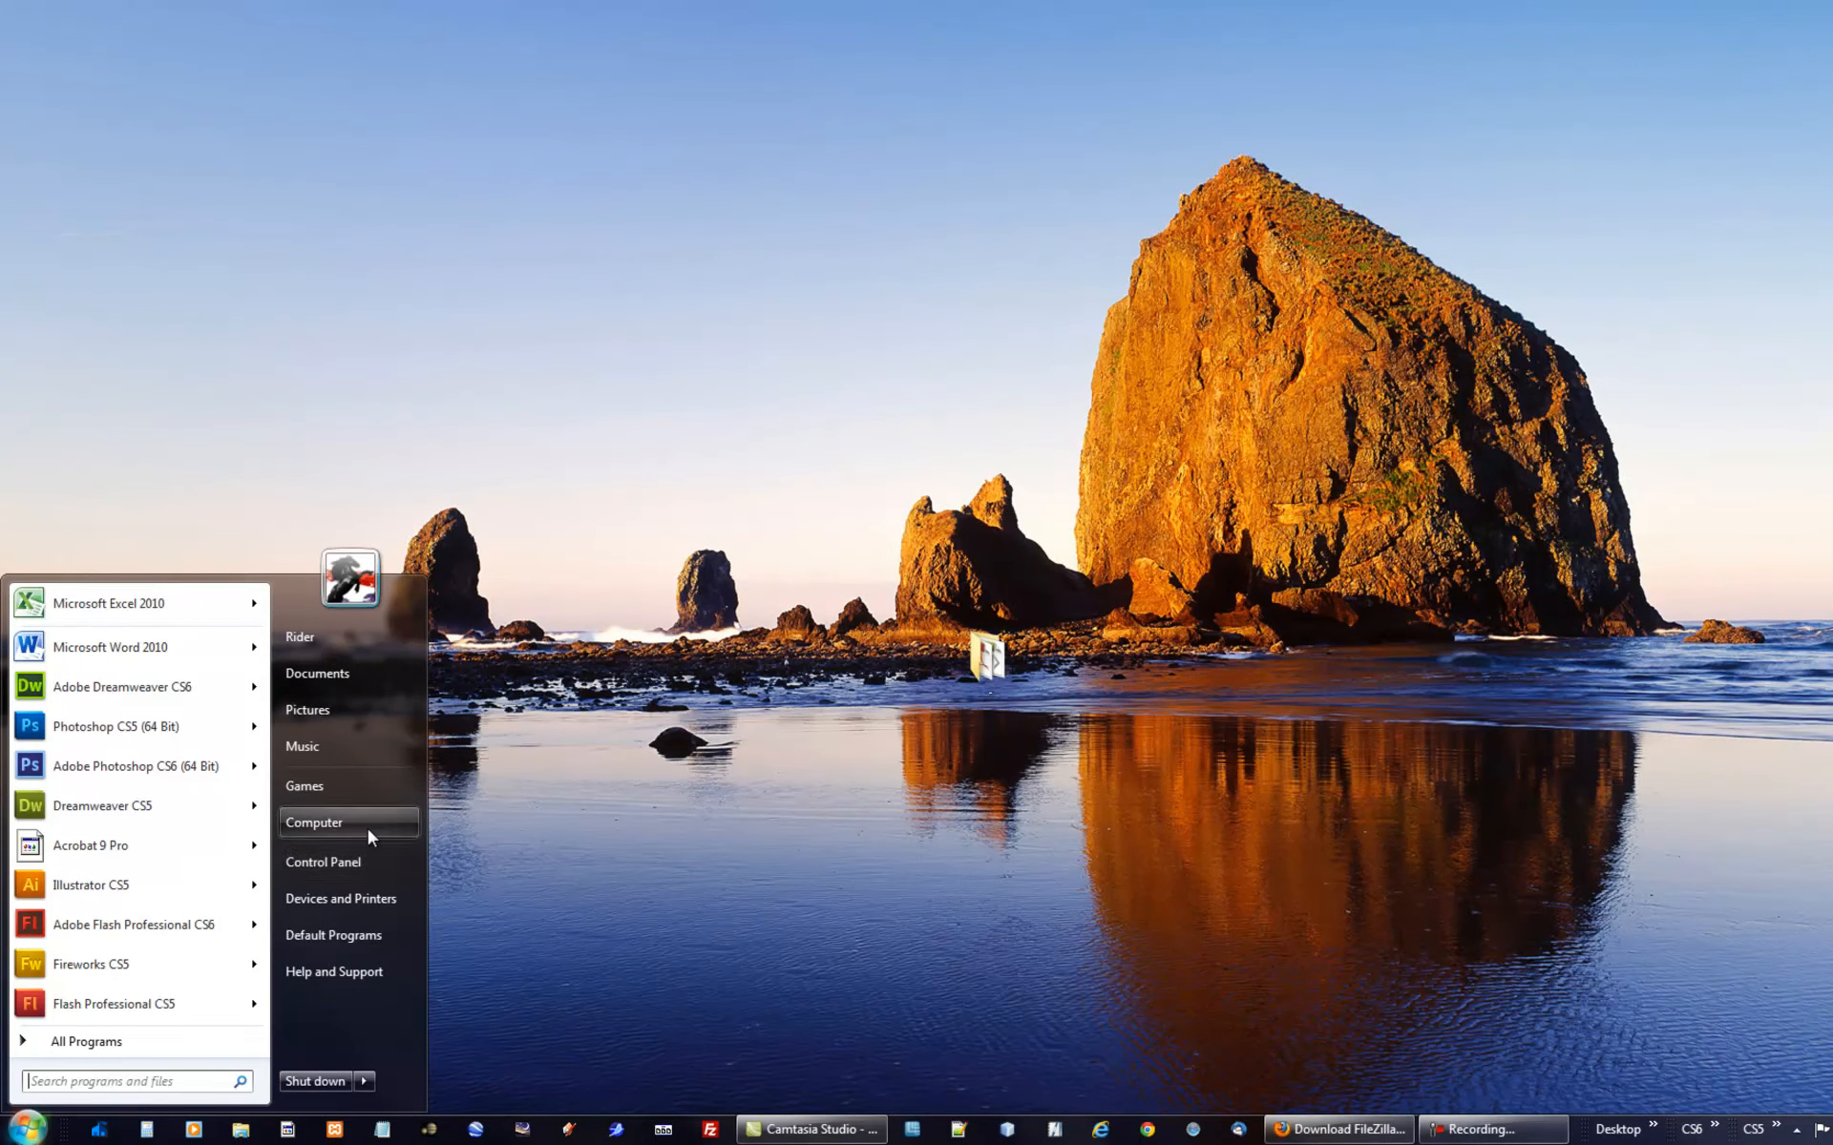
left_click(366, 825)
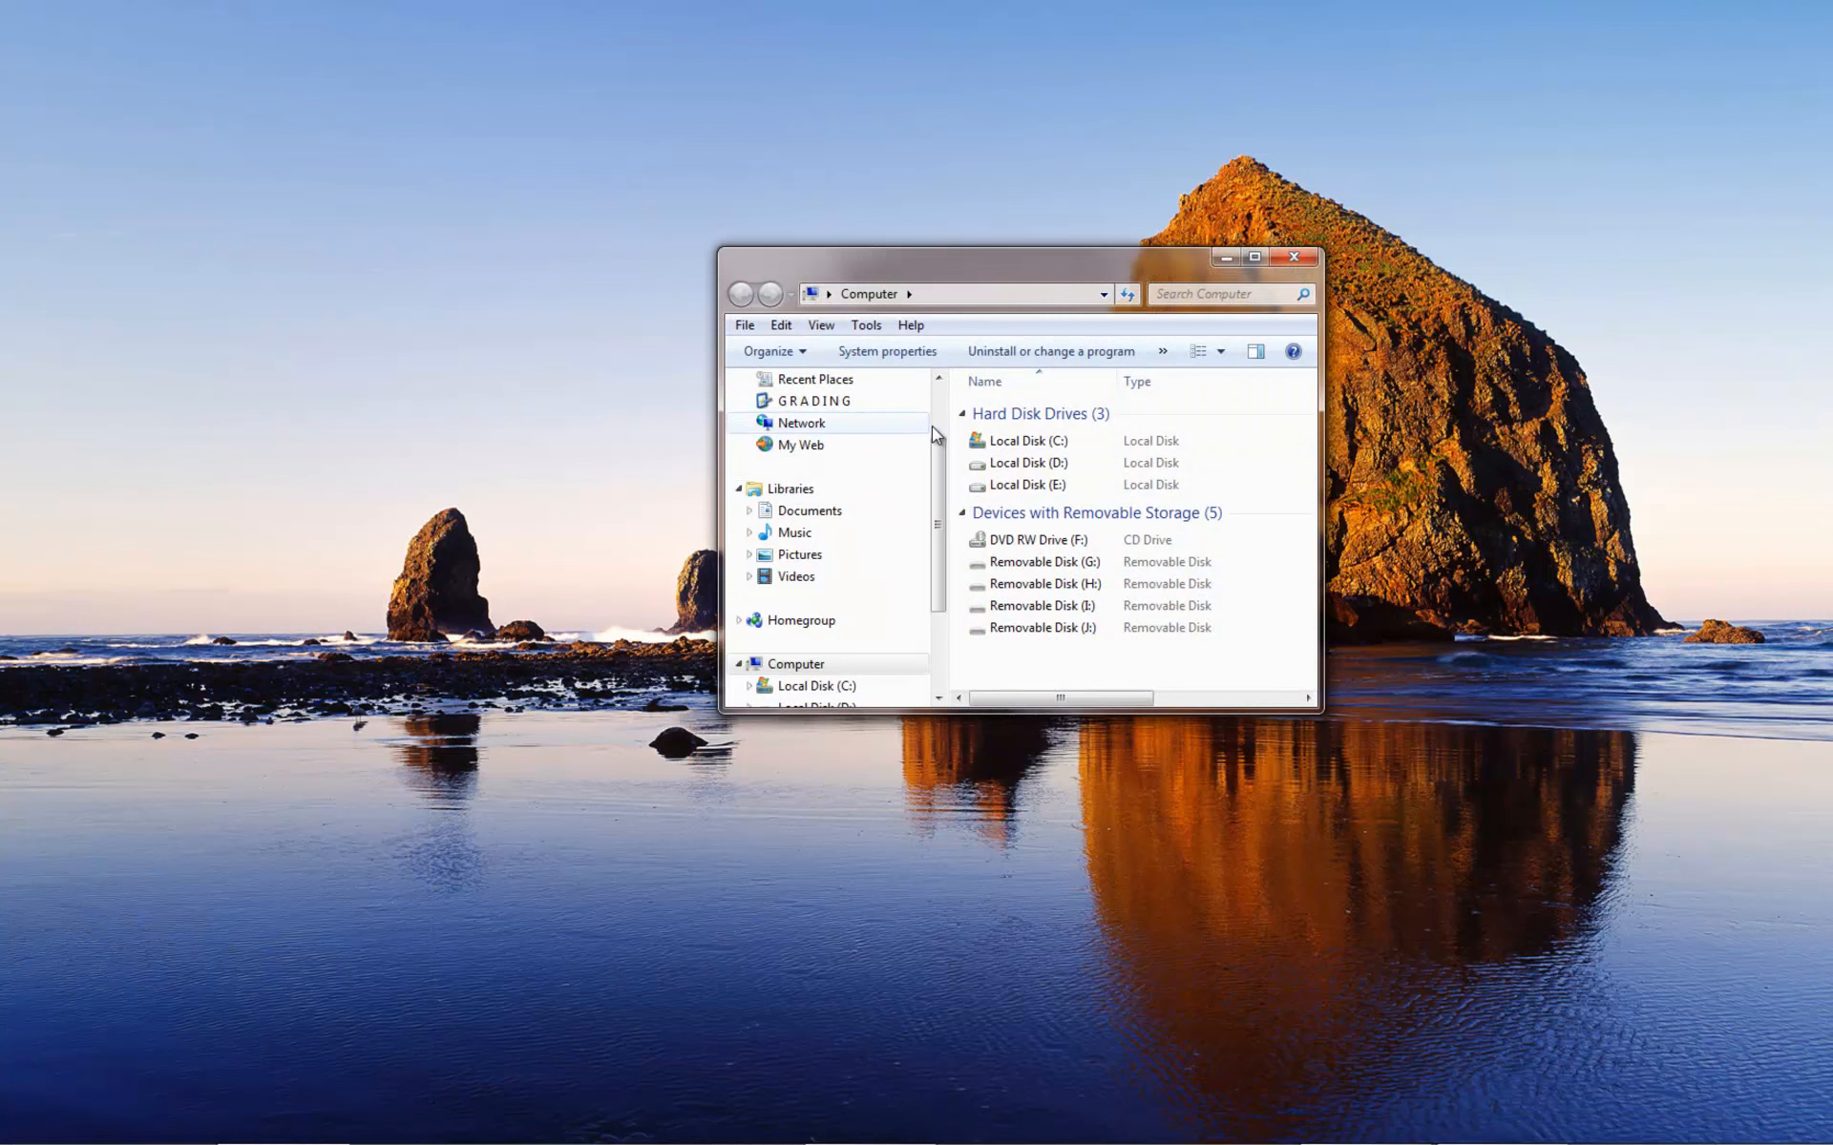
left_click_drag(938, 444, 942, 386)
left_click(811, 455)
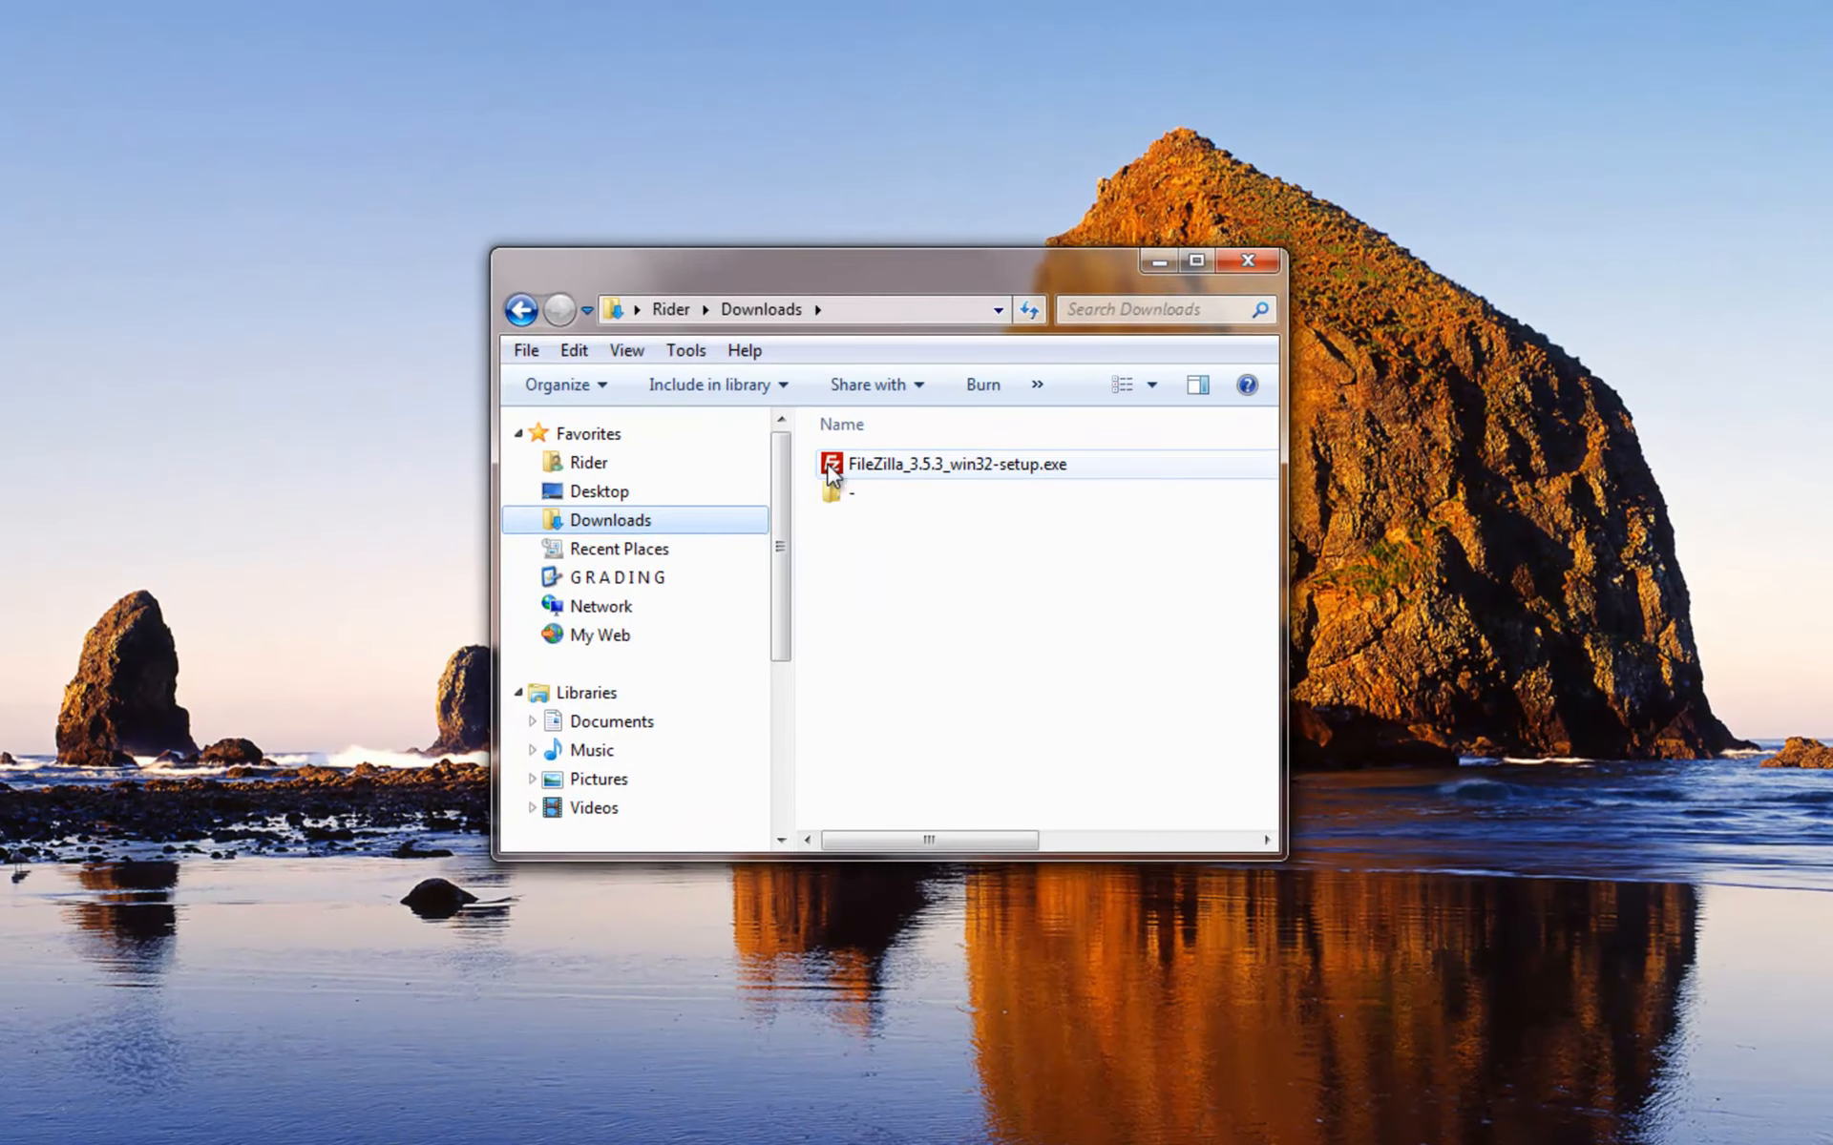
double_click(830, 468)
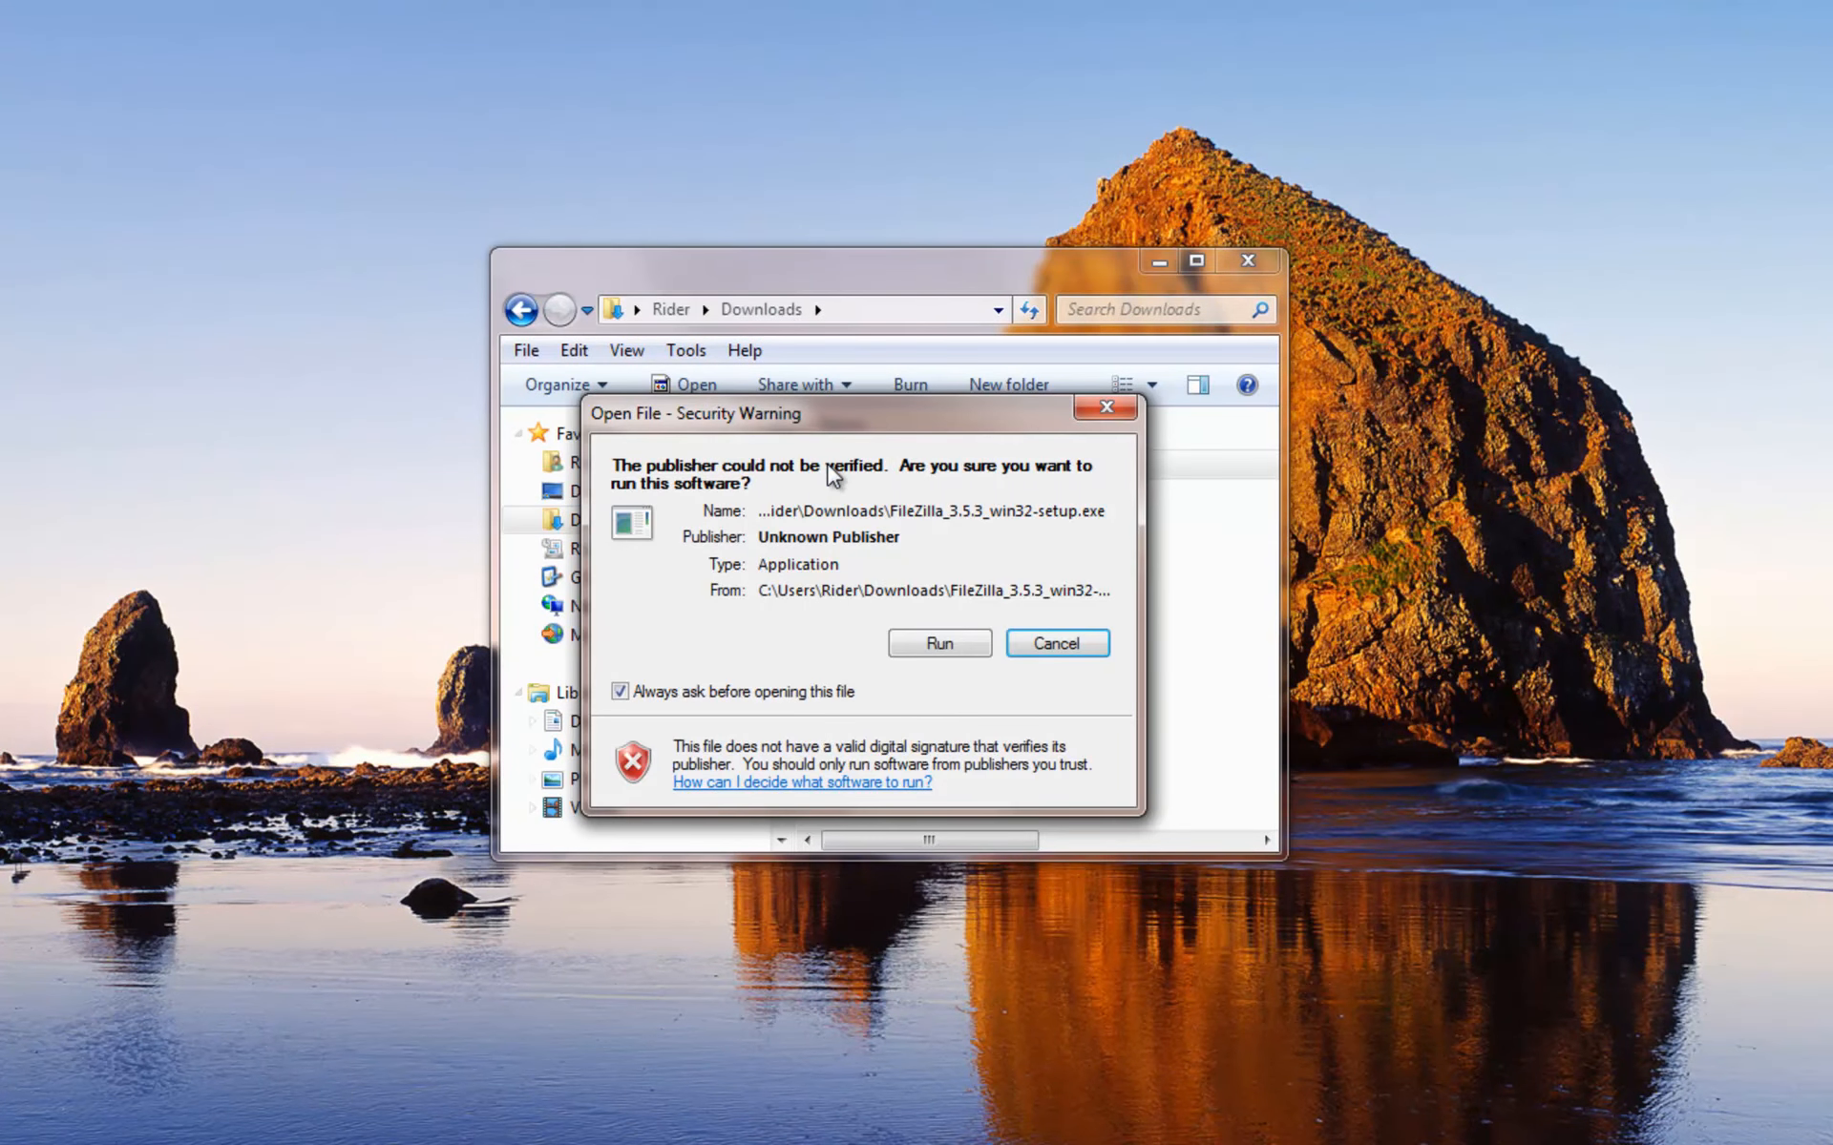
left_click(945, 643)
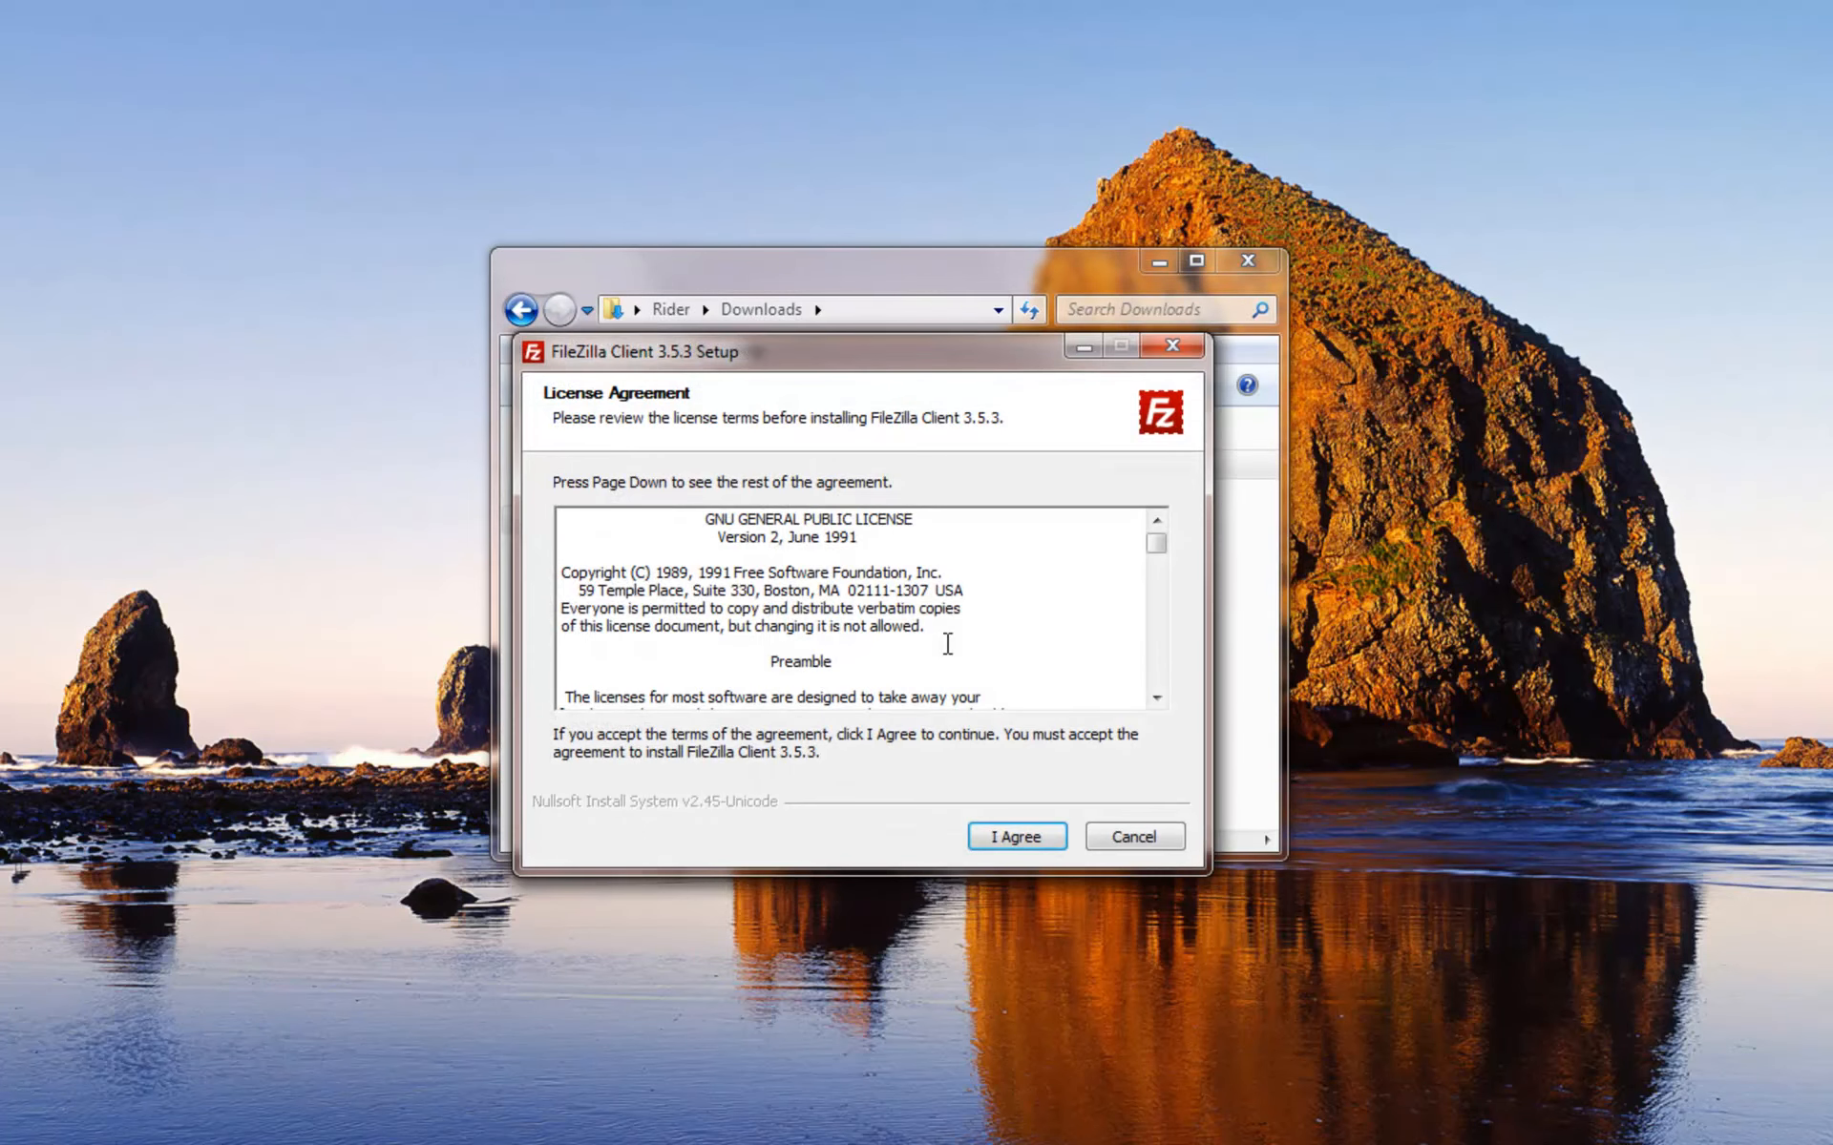
- Install FileZilla Client 3.5.3 for all users with default components, folder and shortcuts, then launch it
left_click(1040, 834)
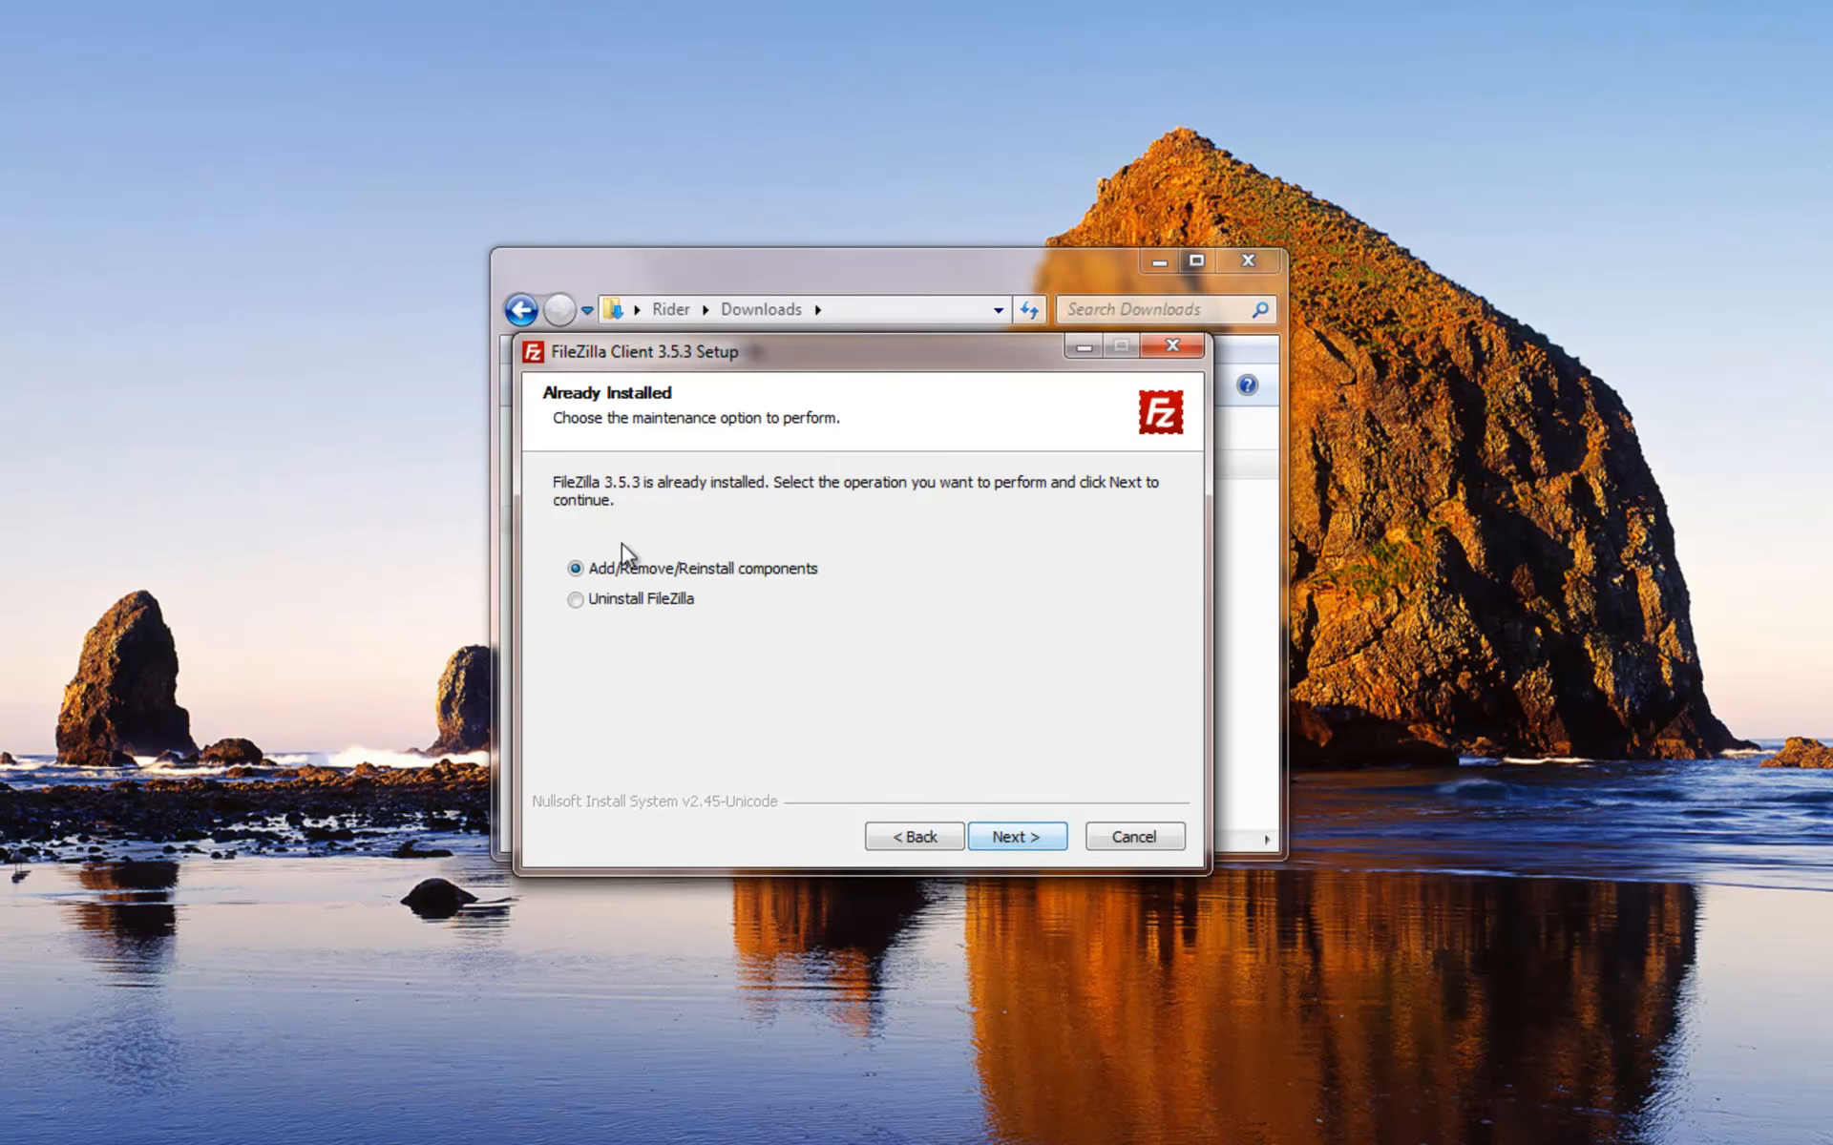
left_click(1029, 839)
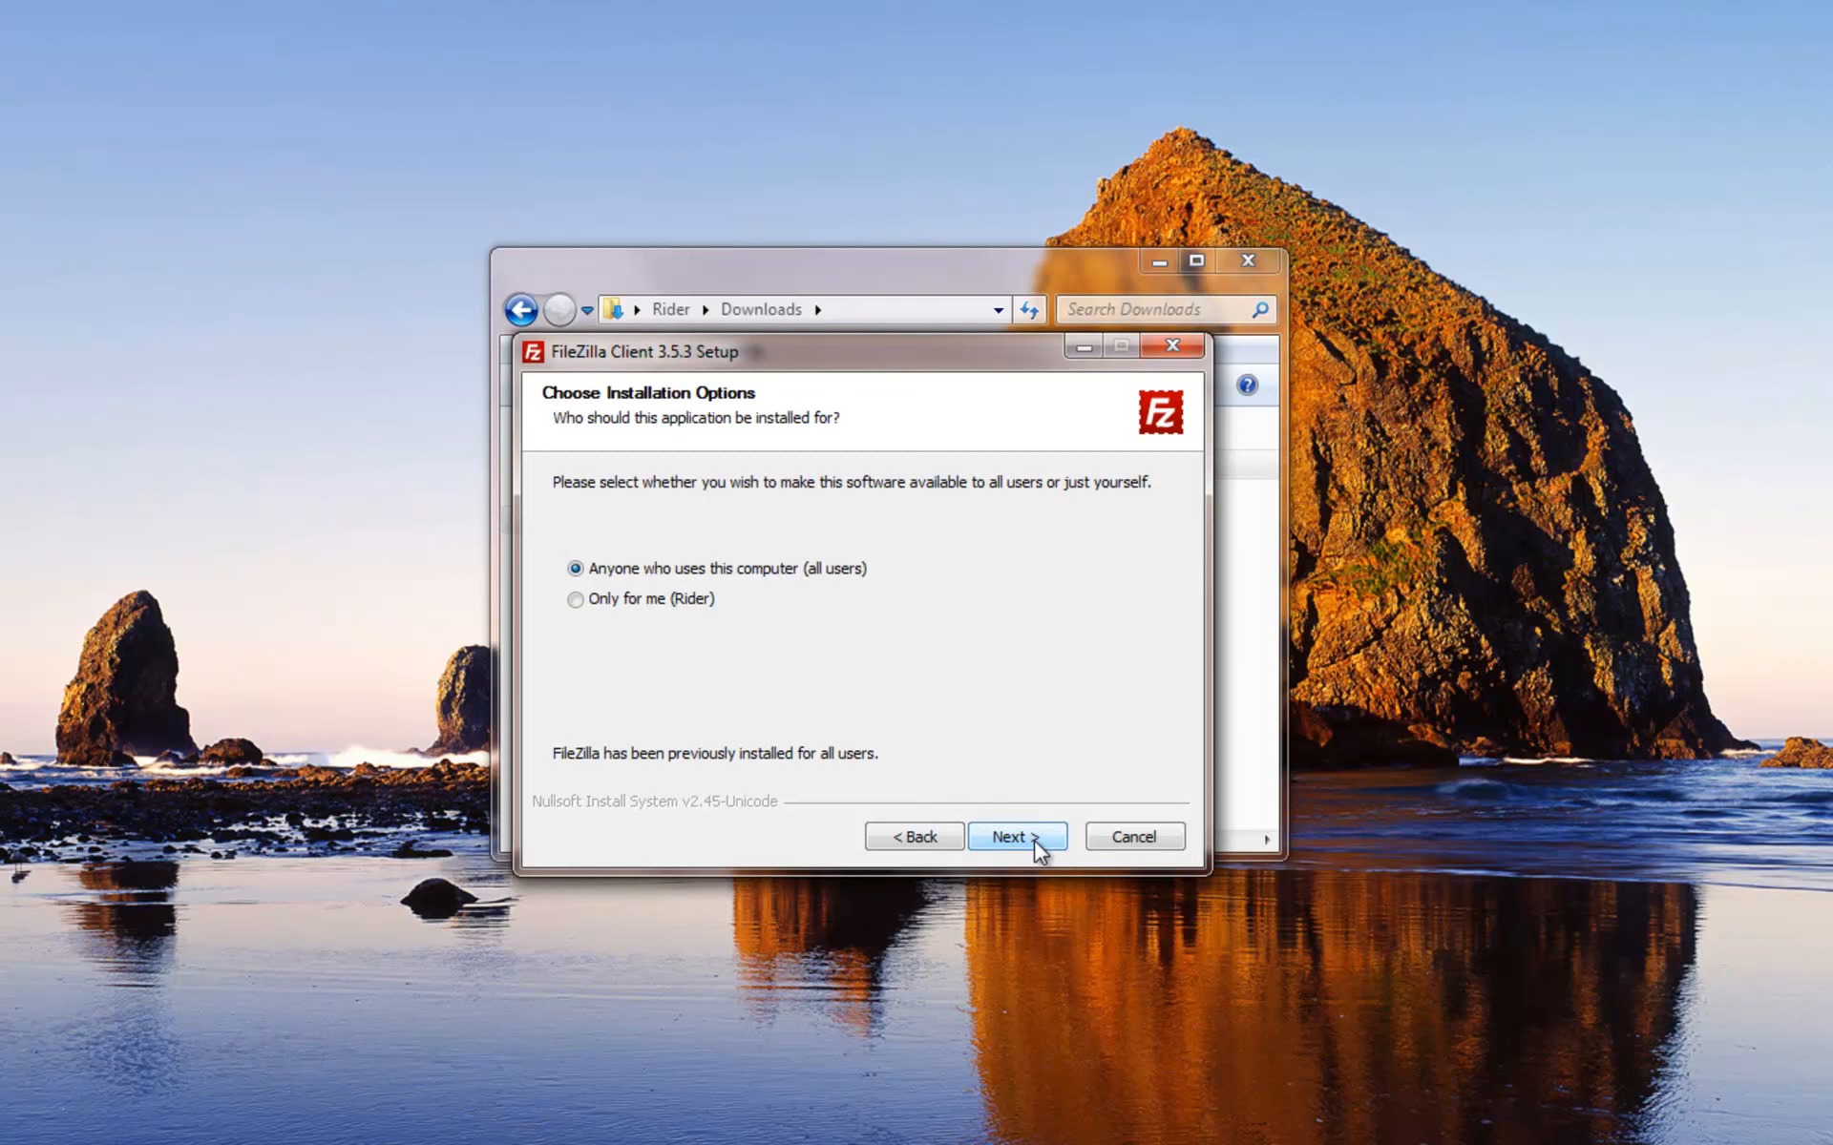
left_click(1034, 840)
left_click(1033, 839)
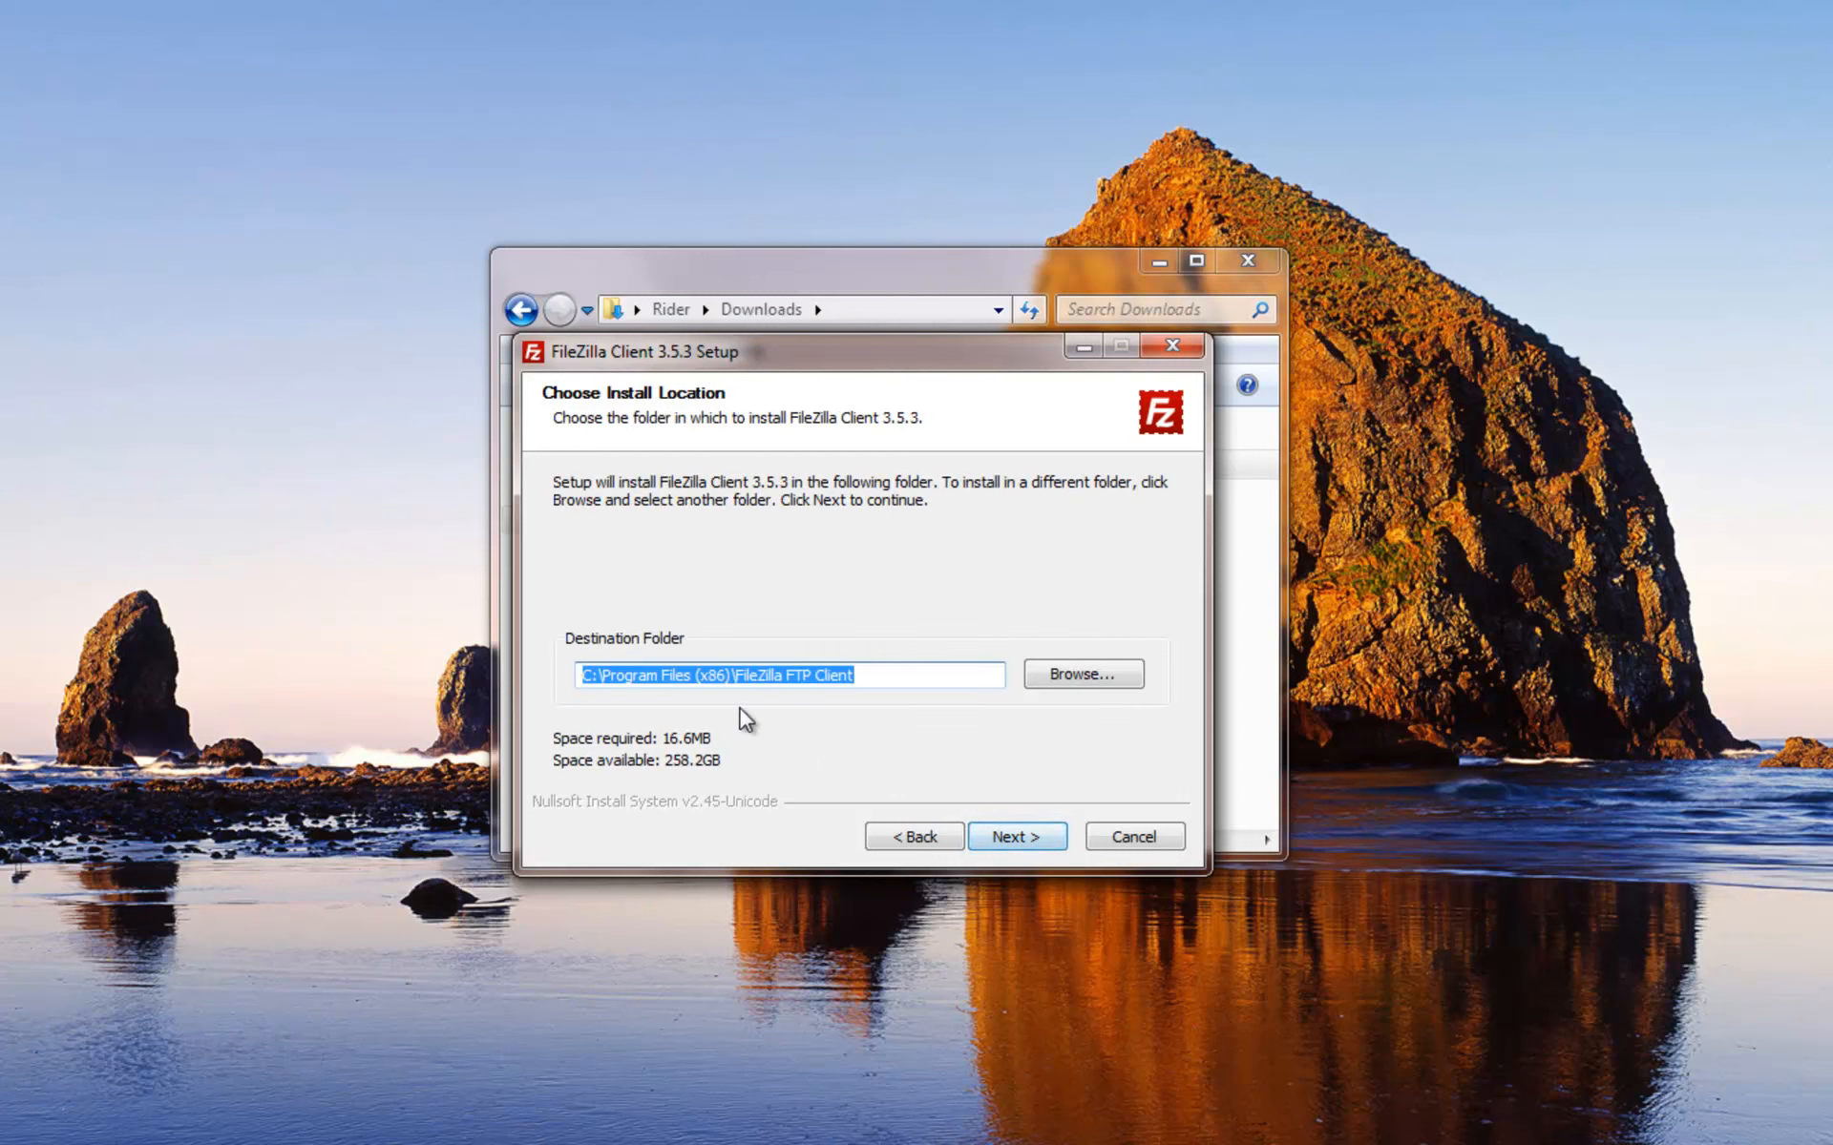
left_click(1015, 837)
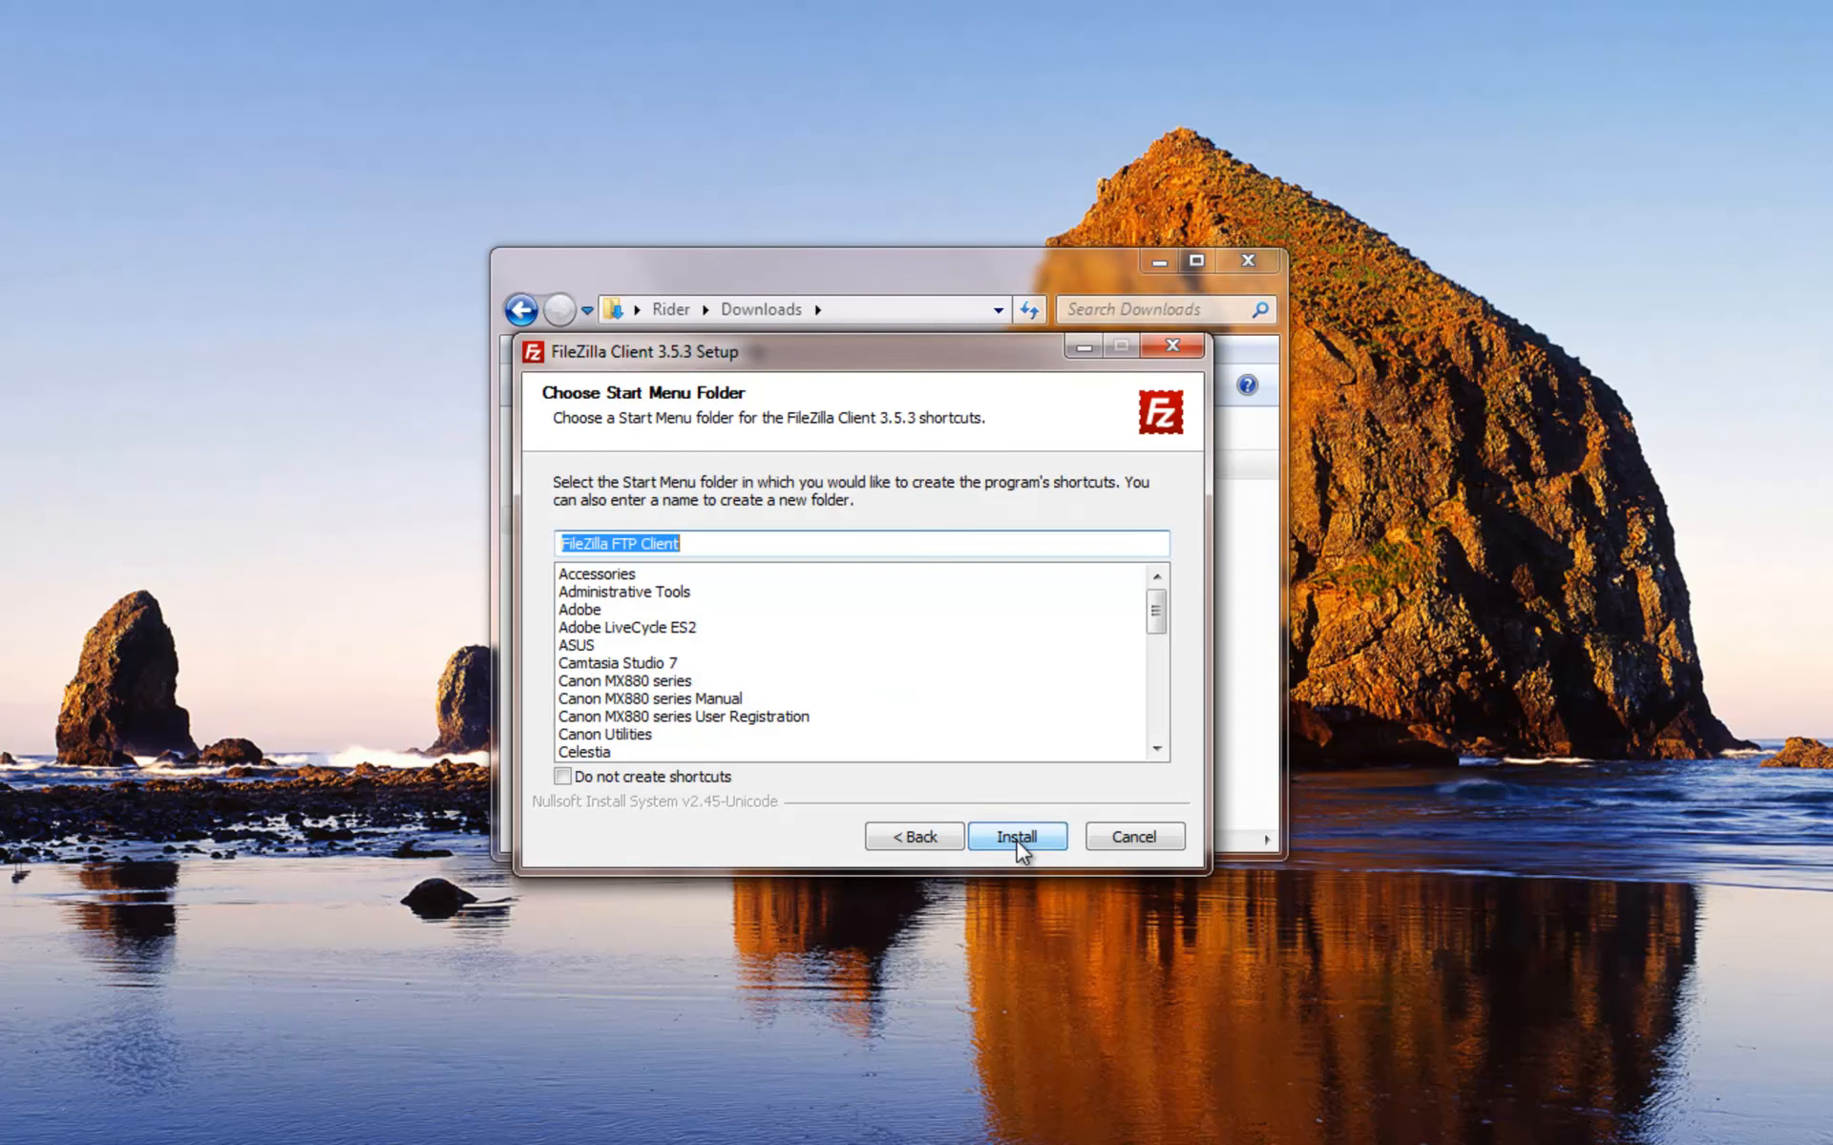
left_click(1016, 840)
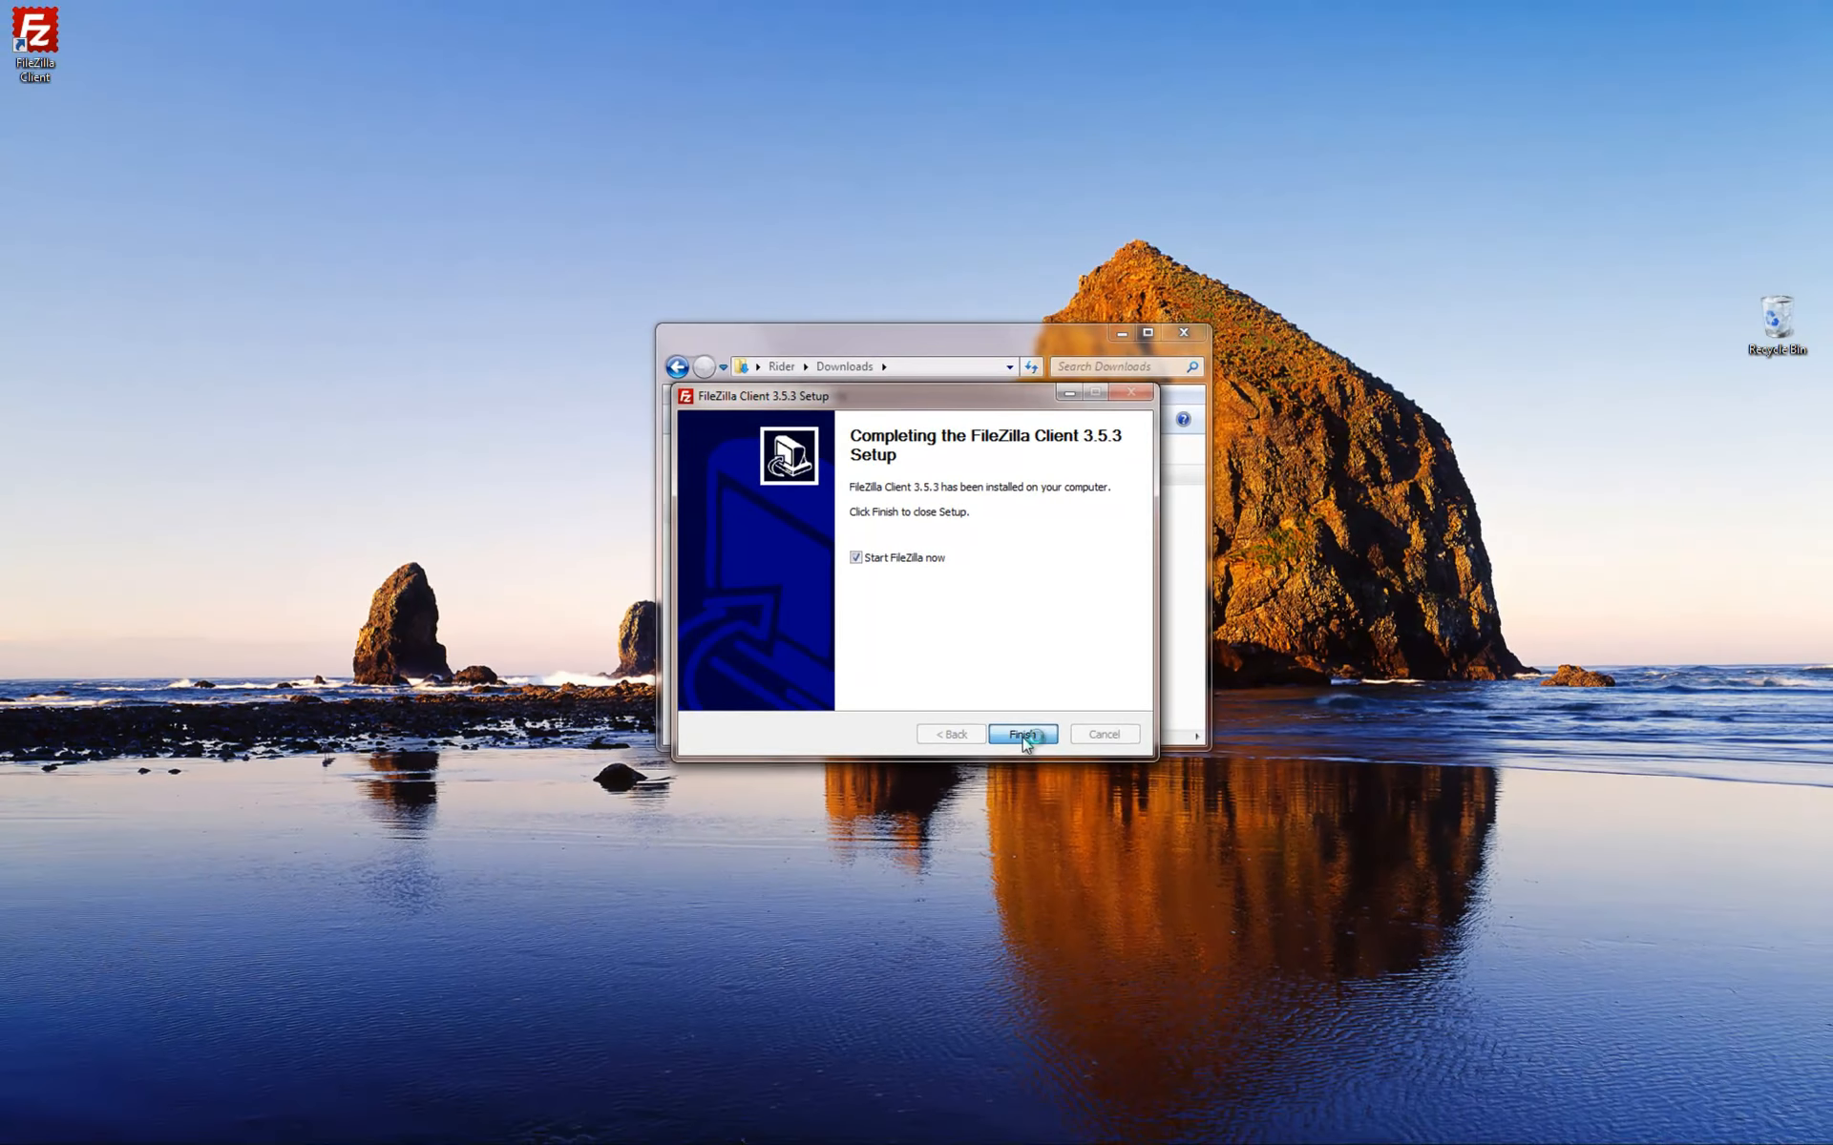
left_click(1022, 735)
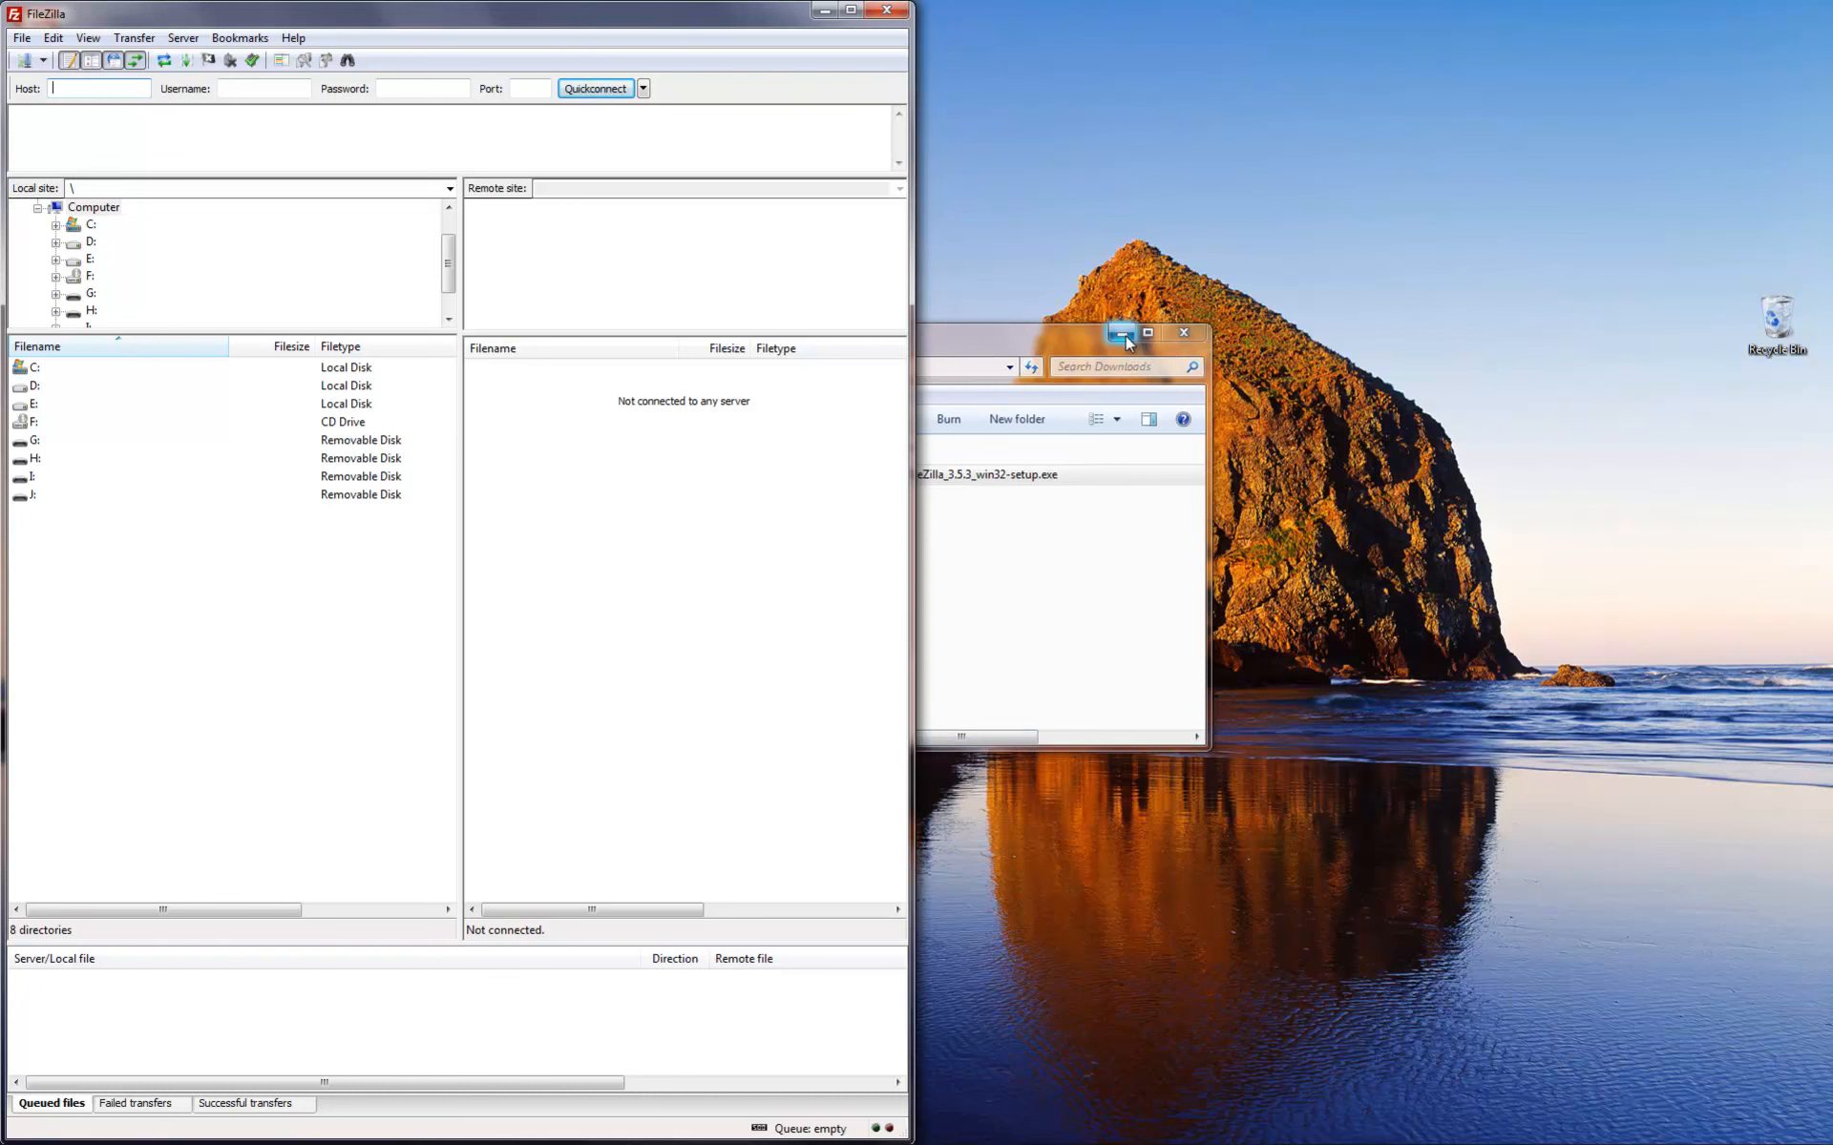
- Close the Downloads folder window and return to the Firefox download page
left_click(1069, 336)
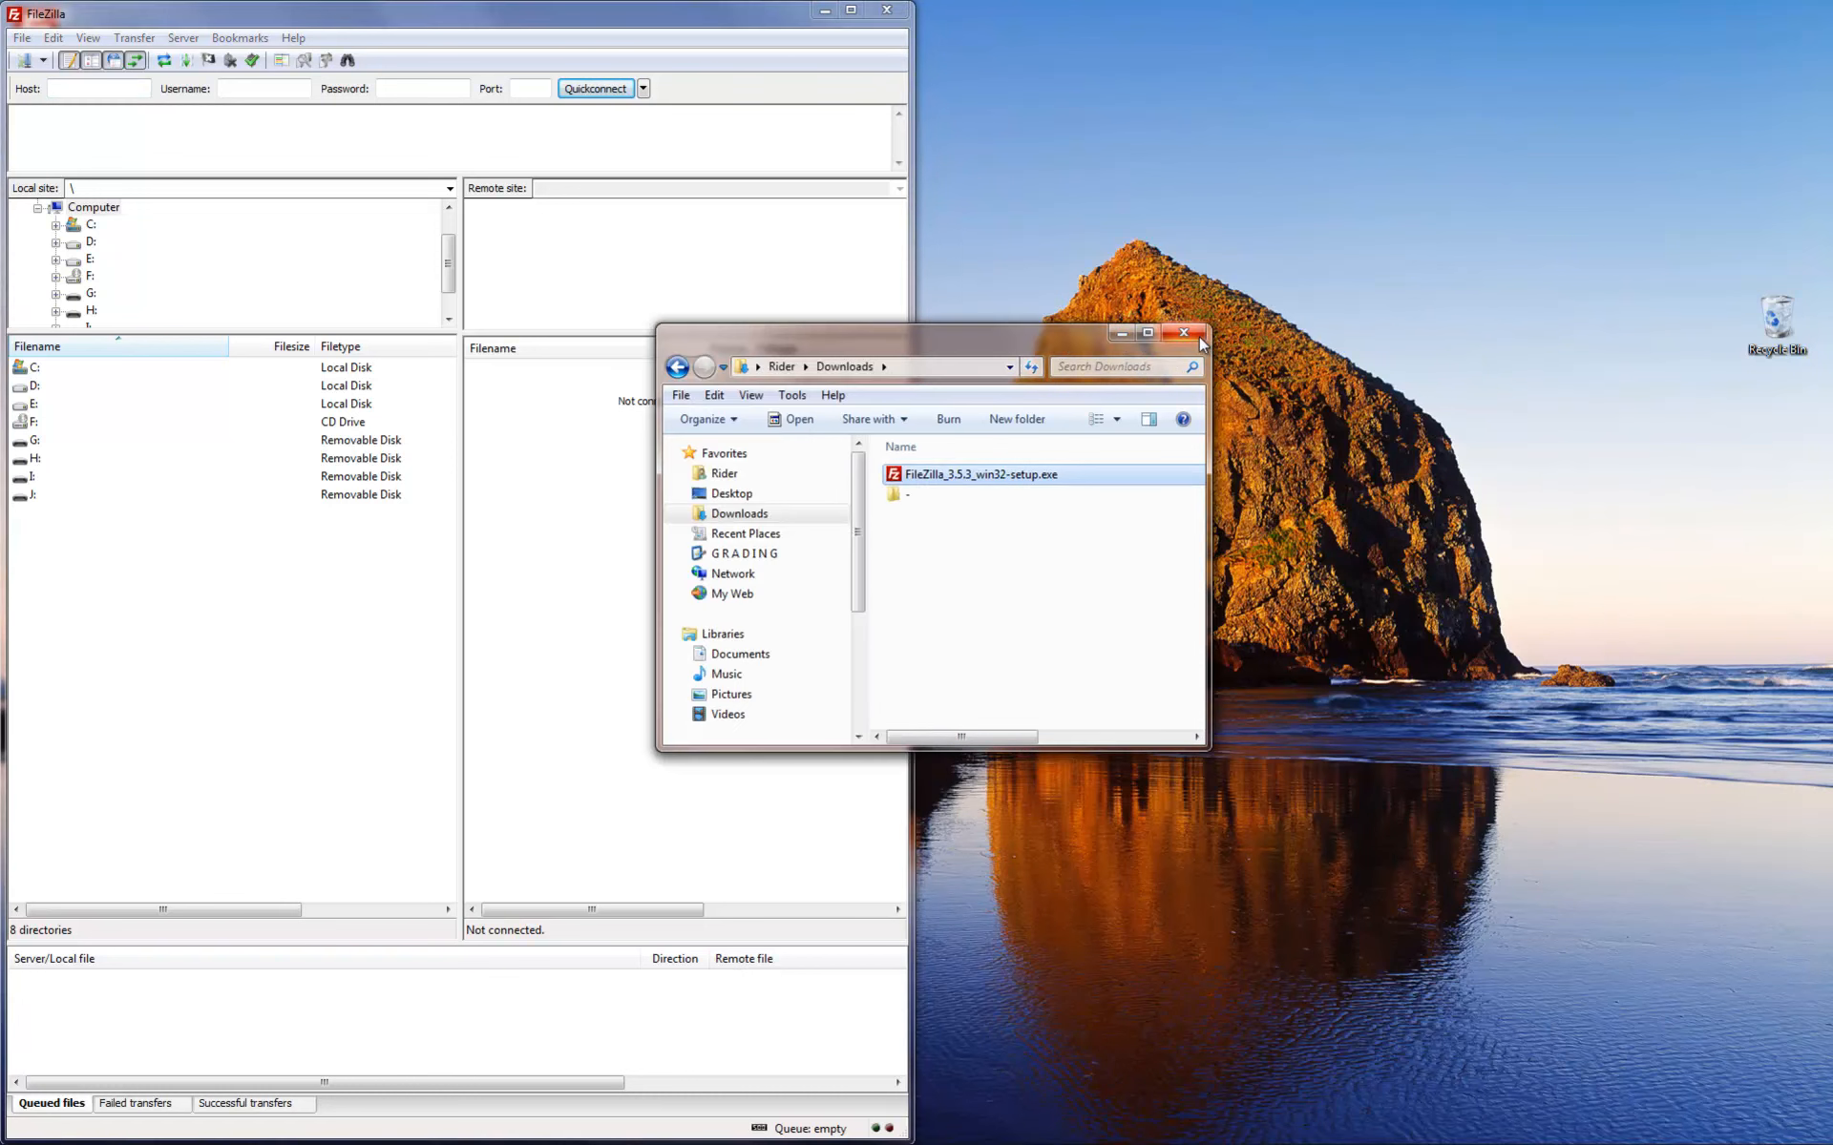
left_click(1199, 336)
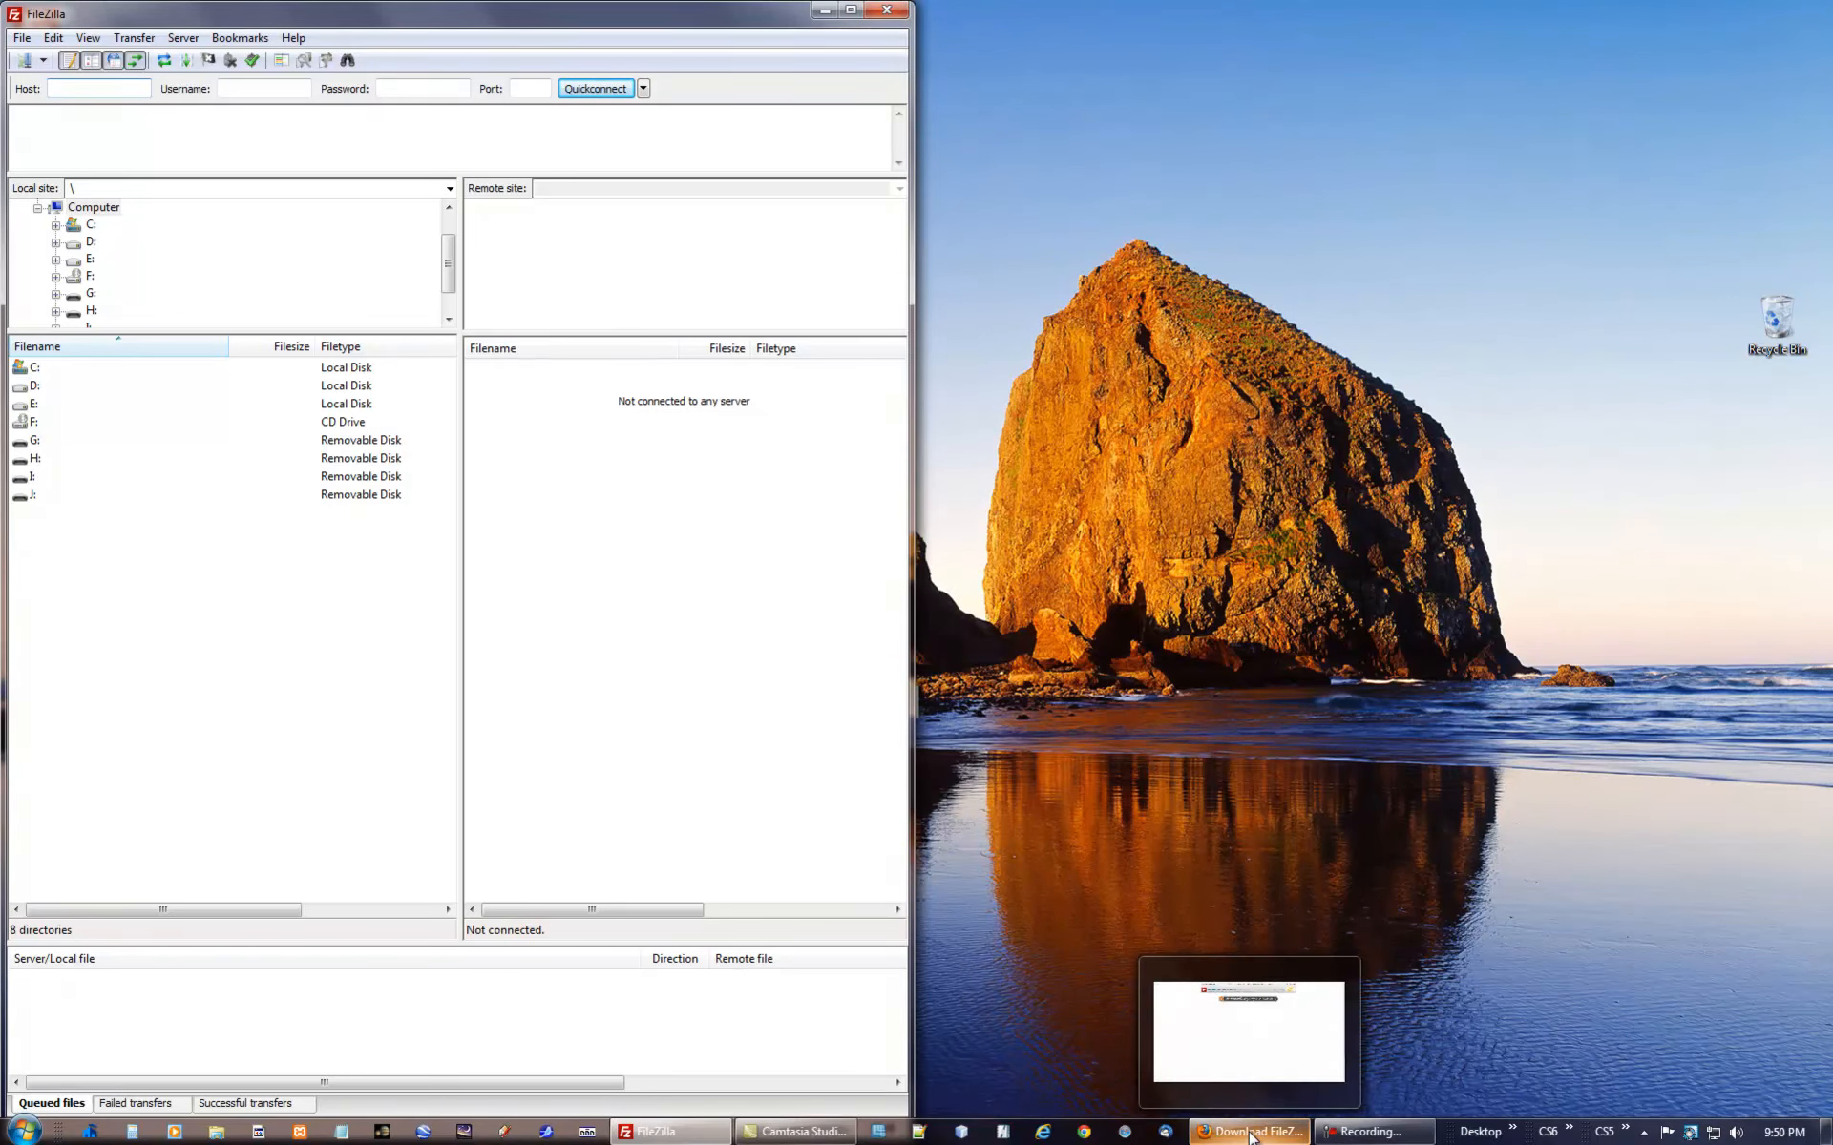
left_click(1251, 1136)
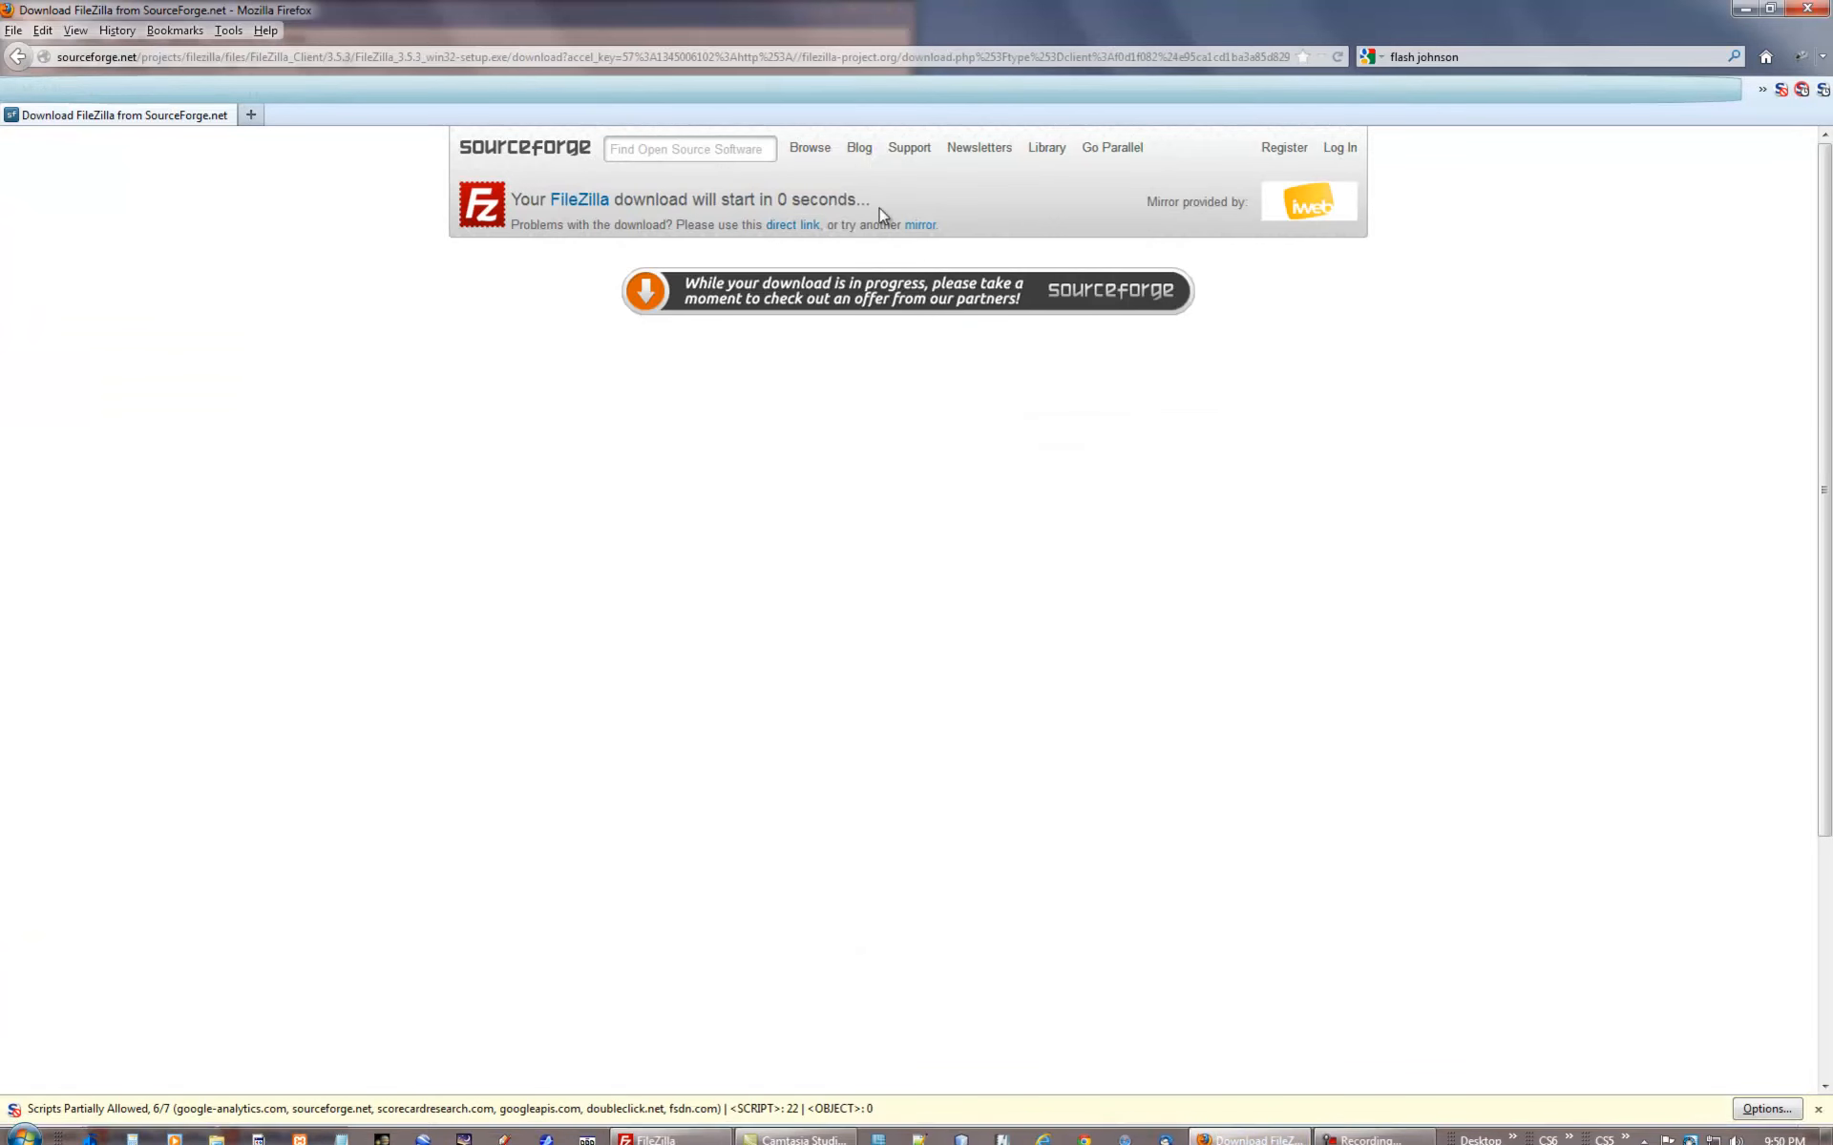
- Search the web for the instructor's name and open their college web page
left_click(1365, 56)
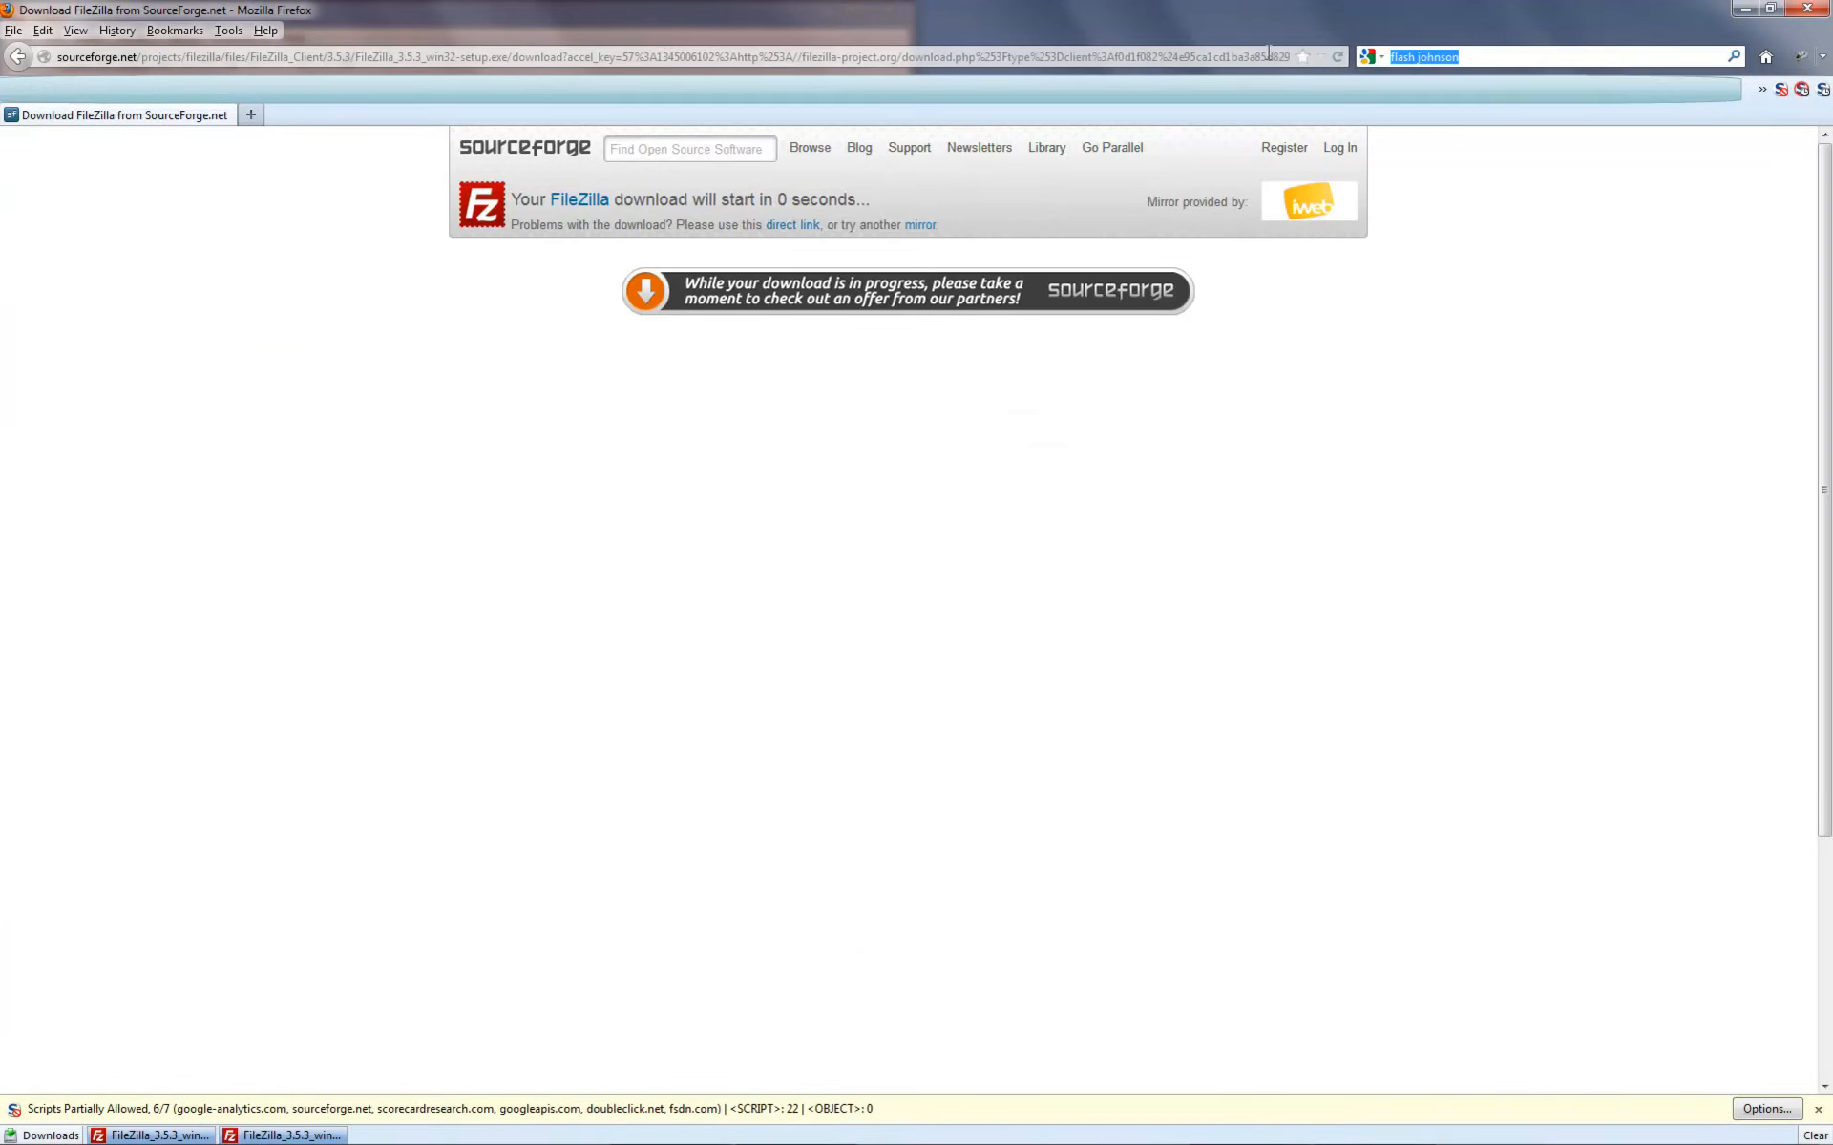
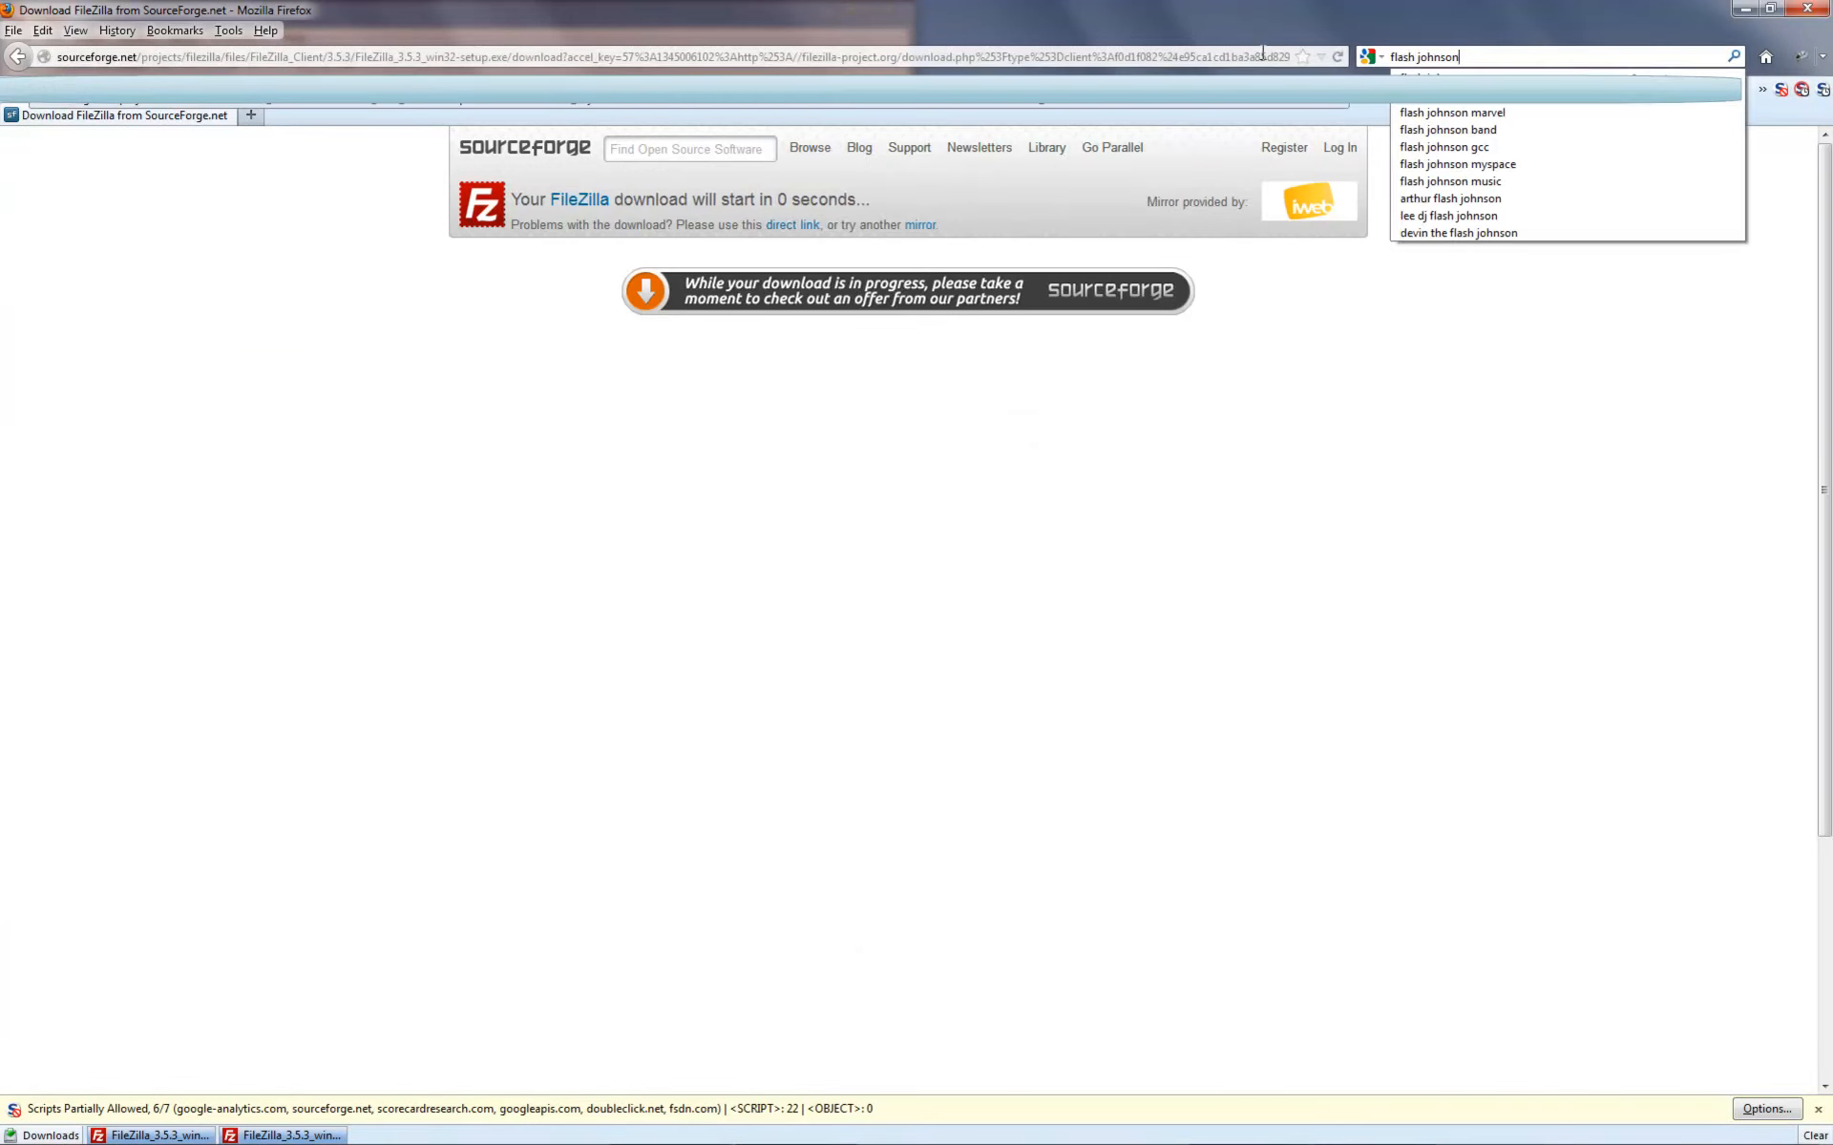
key("Return")
left_click(419, 313)
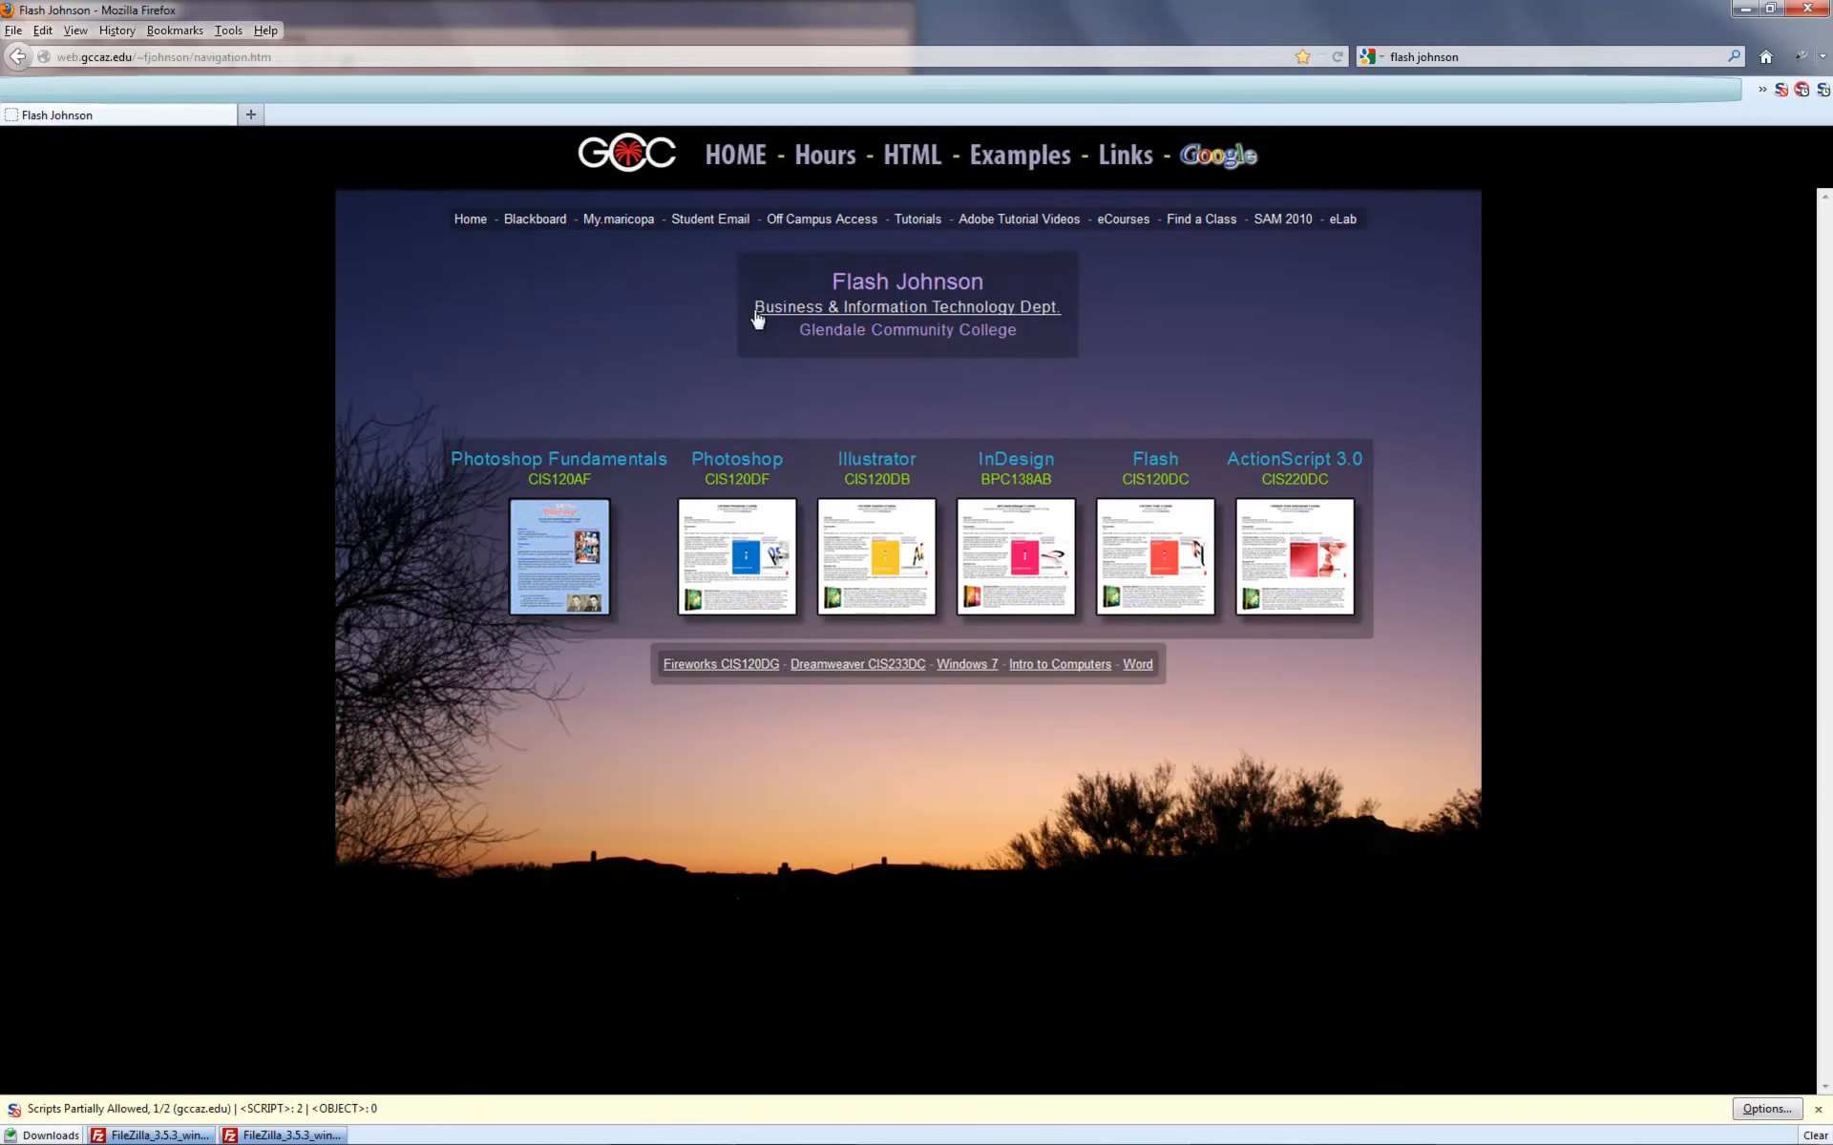
- Open the Off Campus Access instructions on the right screen half, scrolled to Option 1
left_click(818, 220)
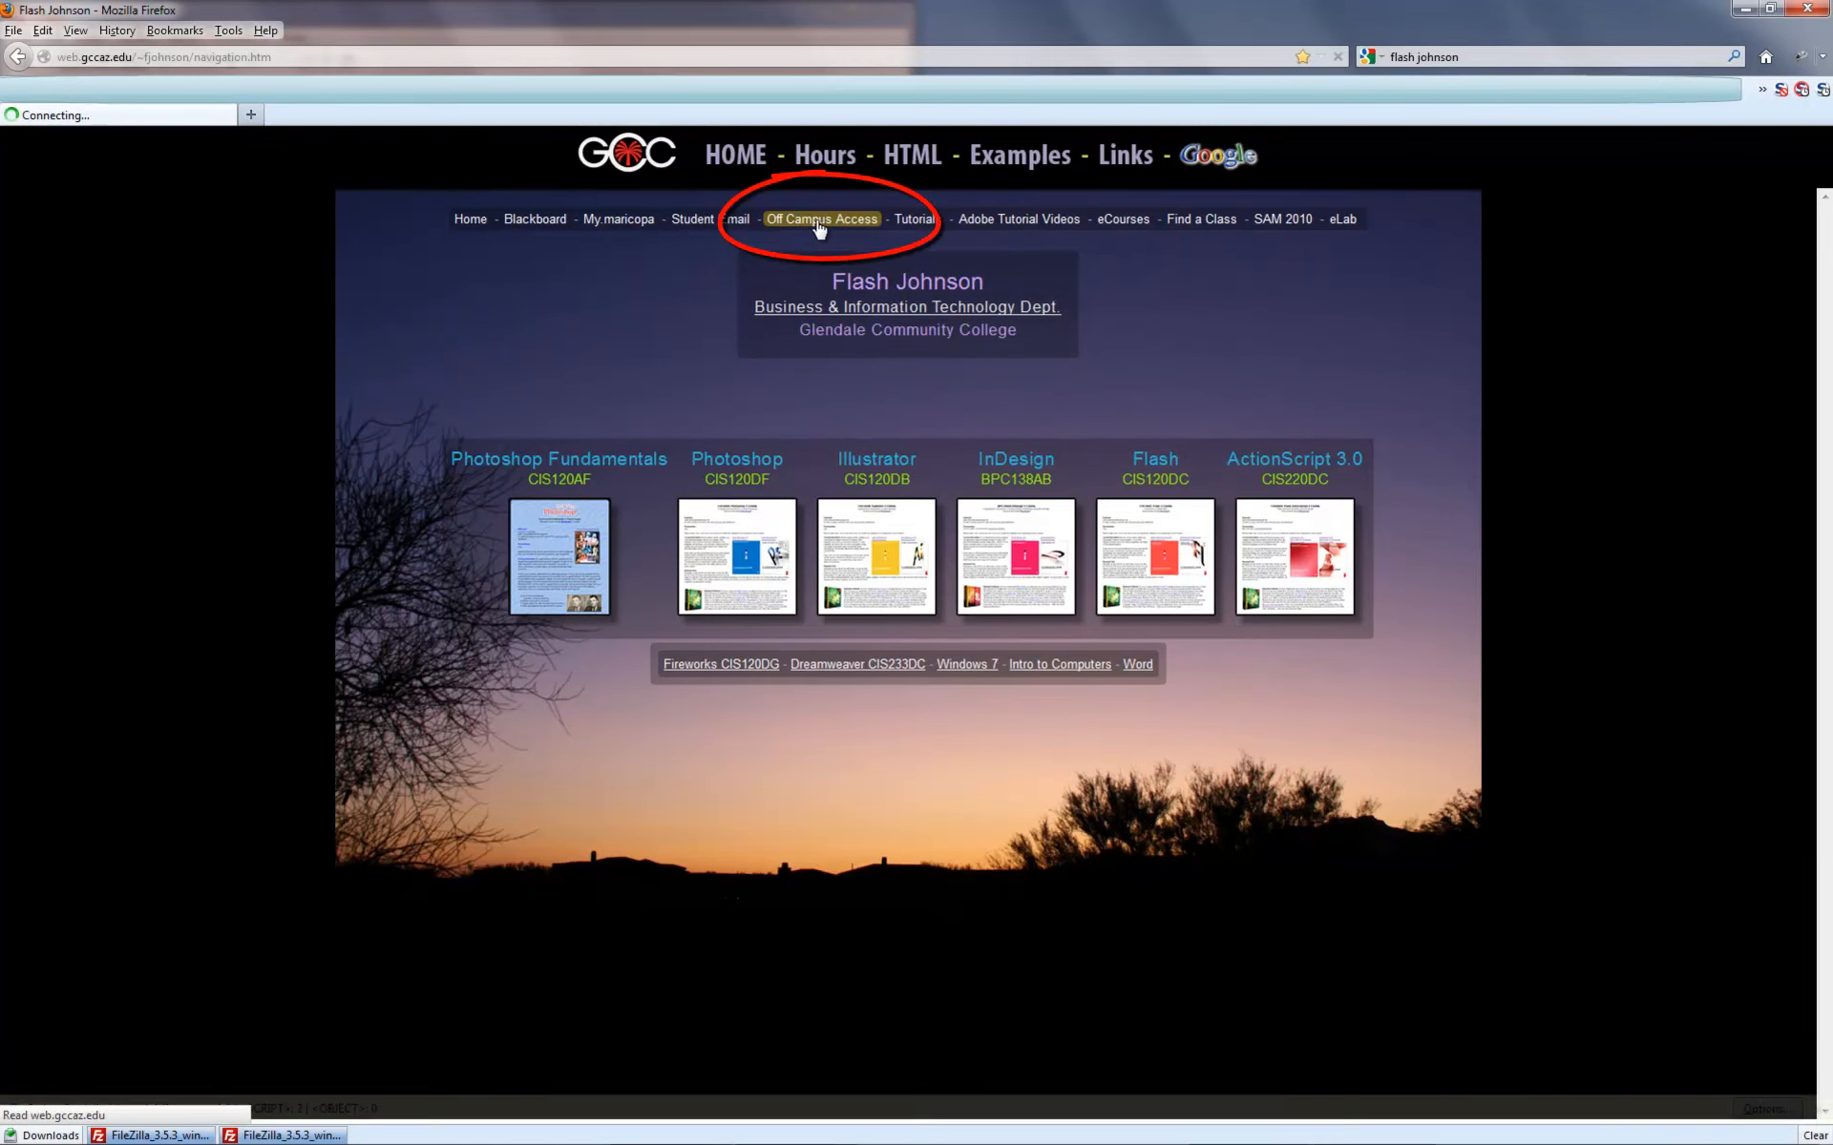
left_click_drag(957, 14, 1831, 221)
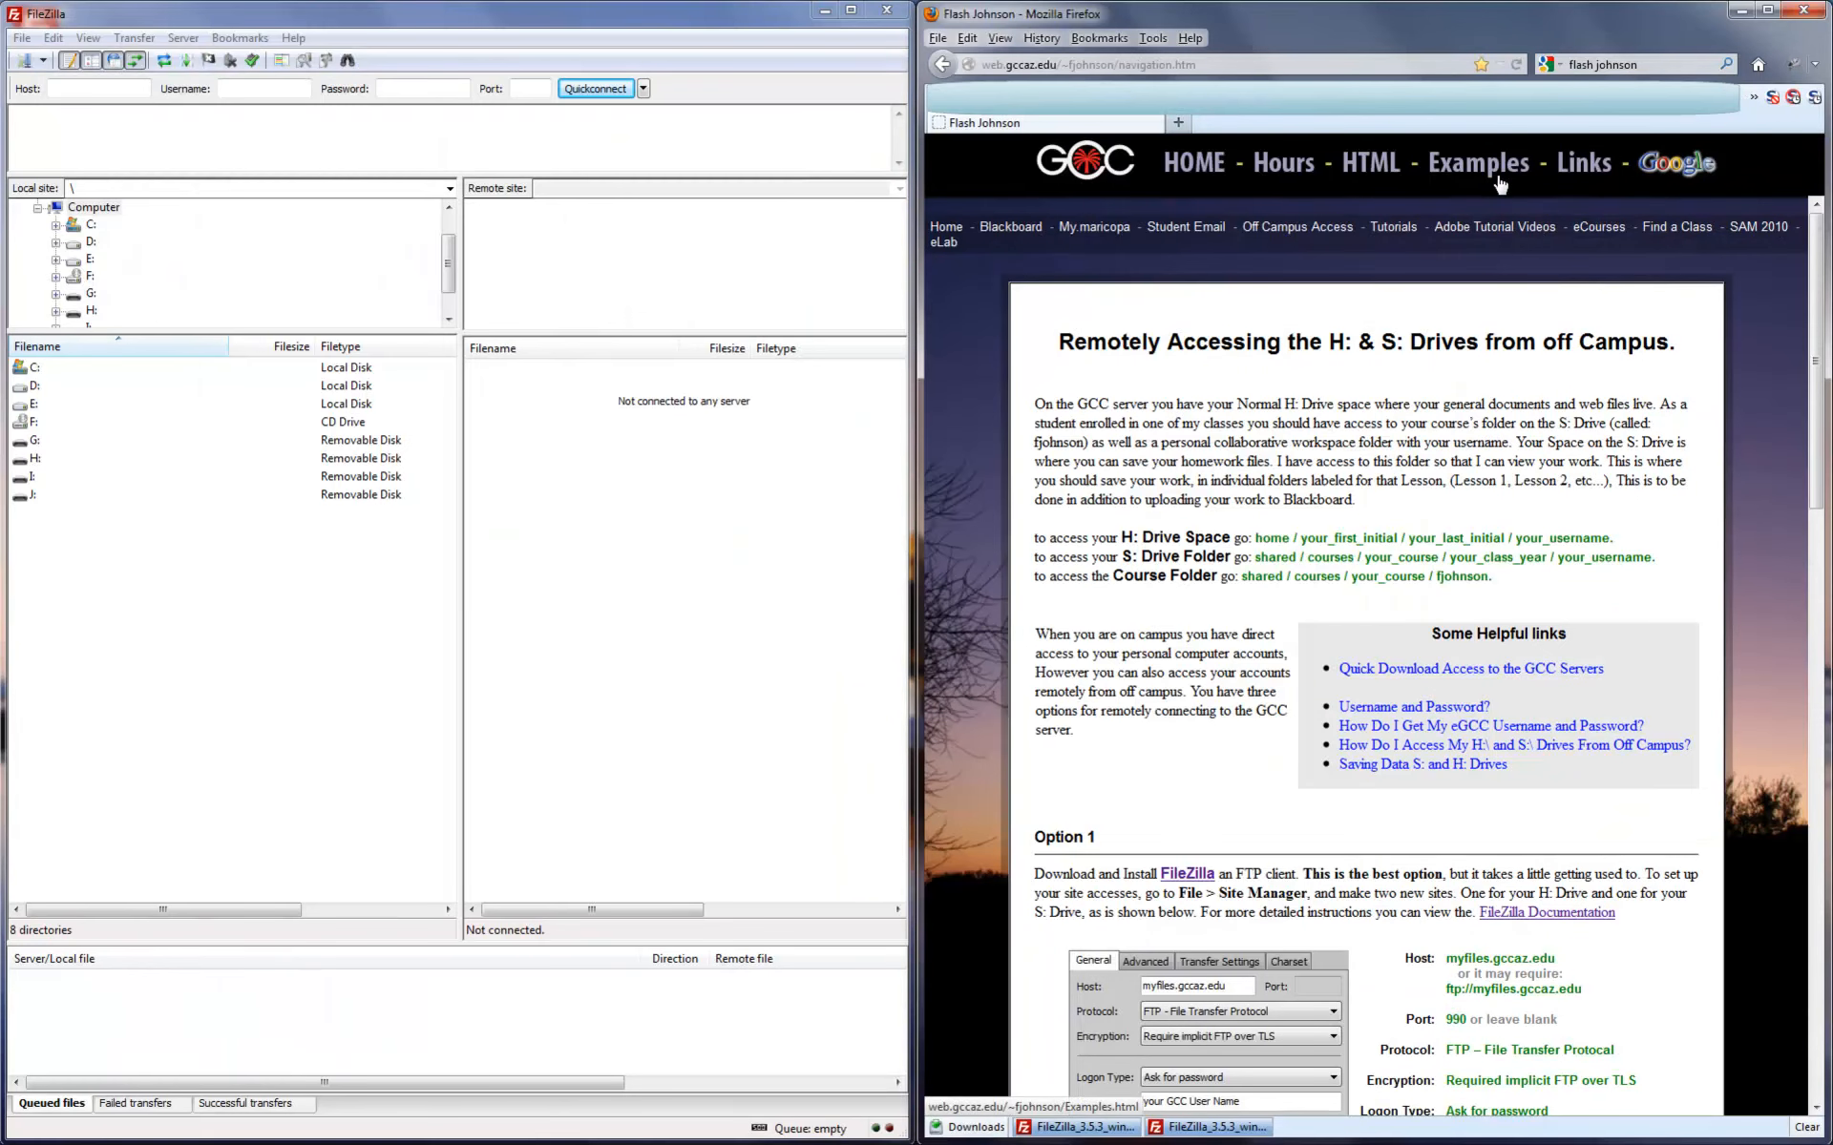
scroll(1391, 506, "down", 2)
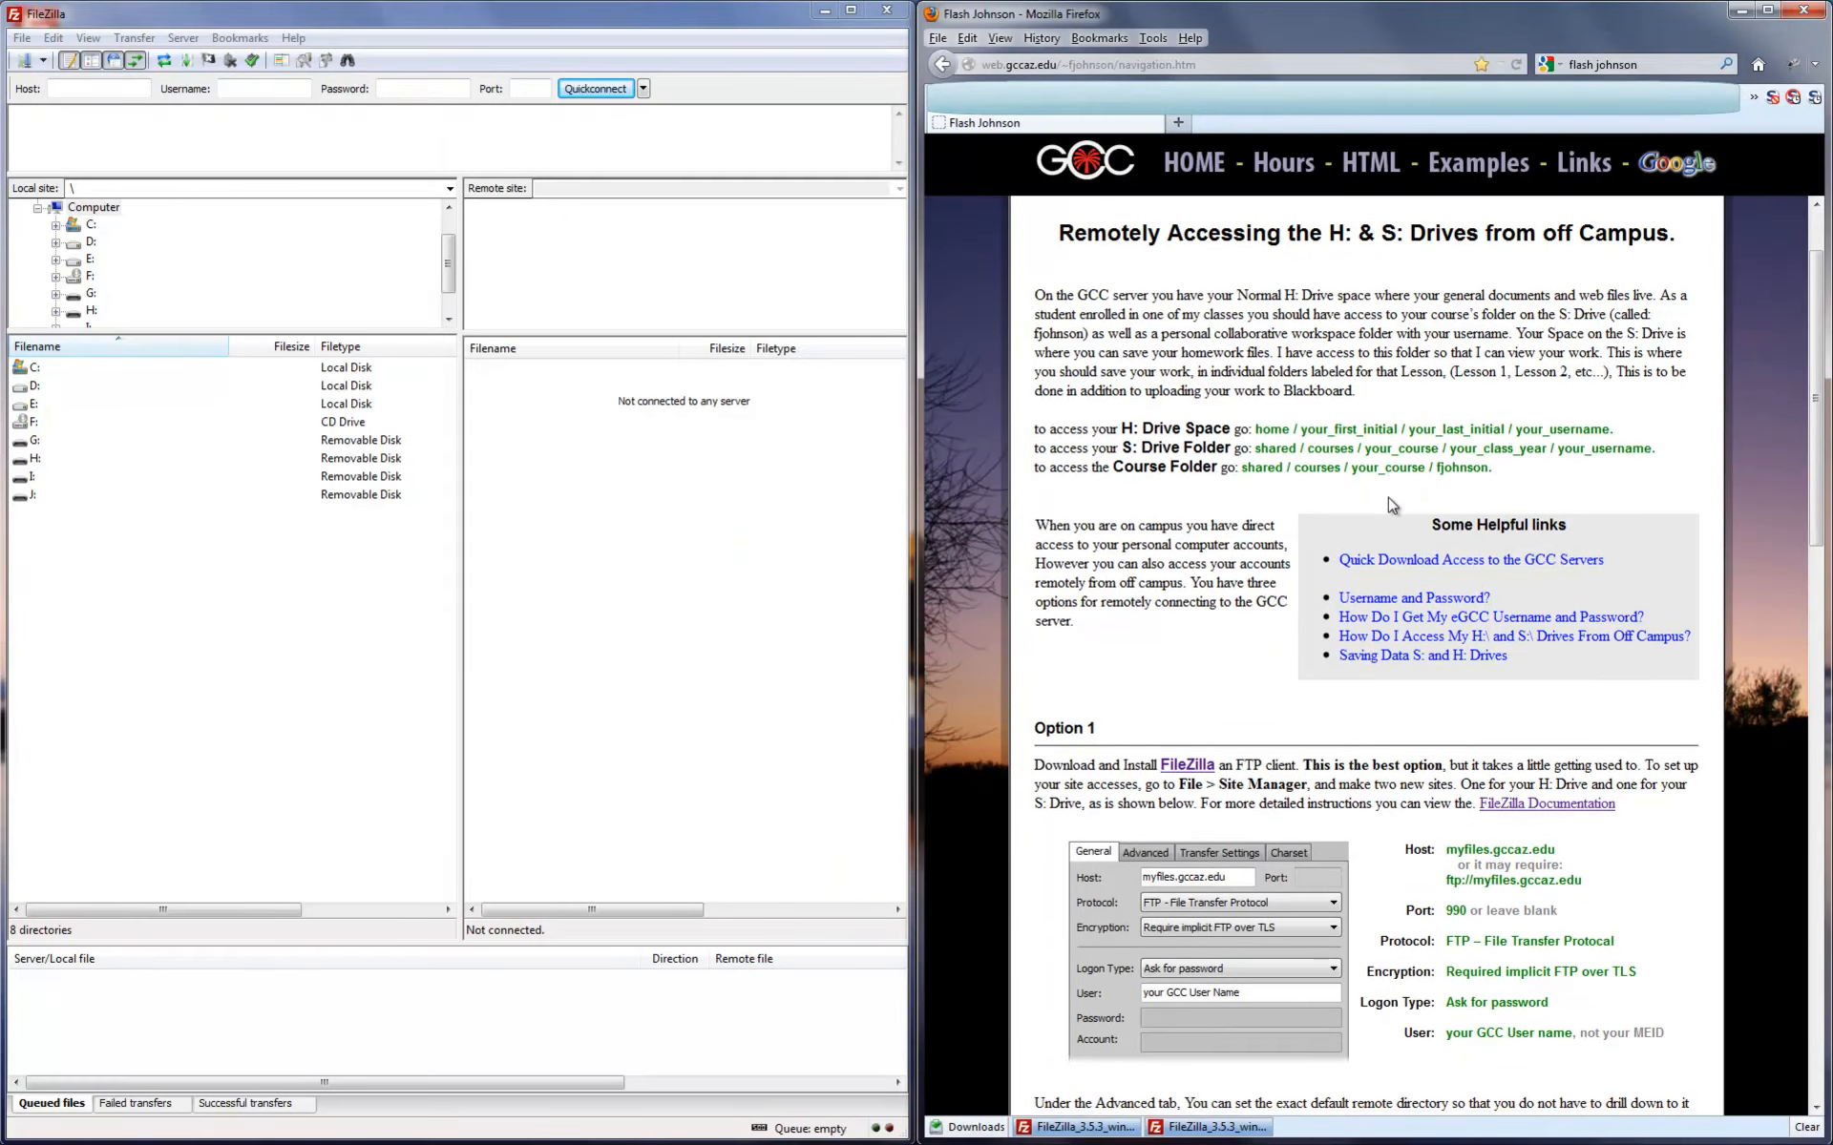
scroll(1392, 563, "down", 2)
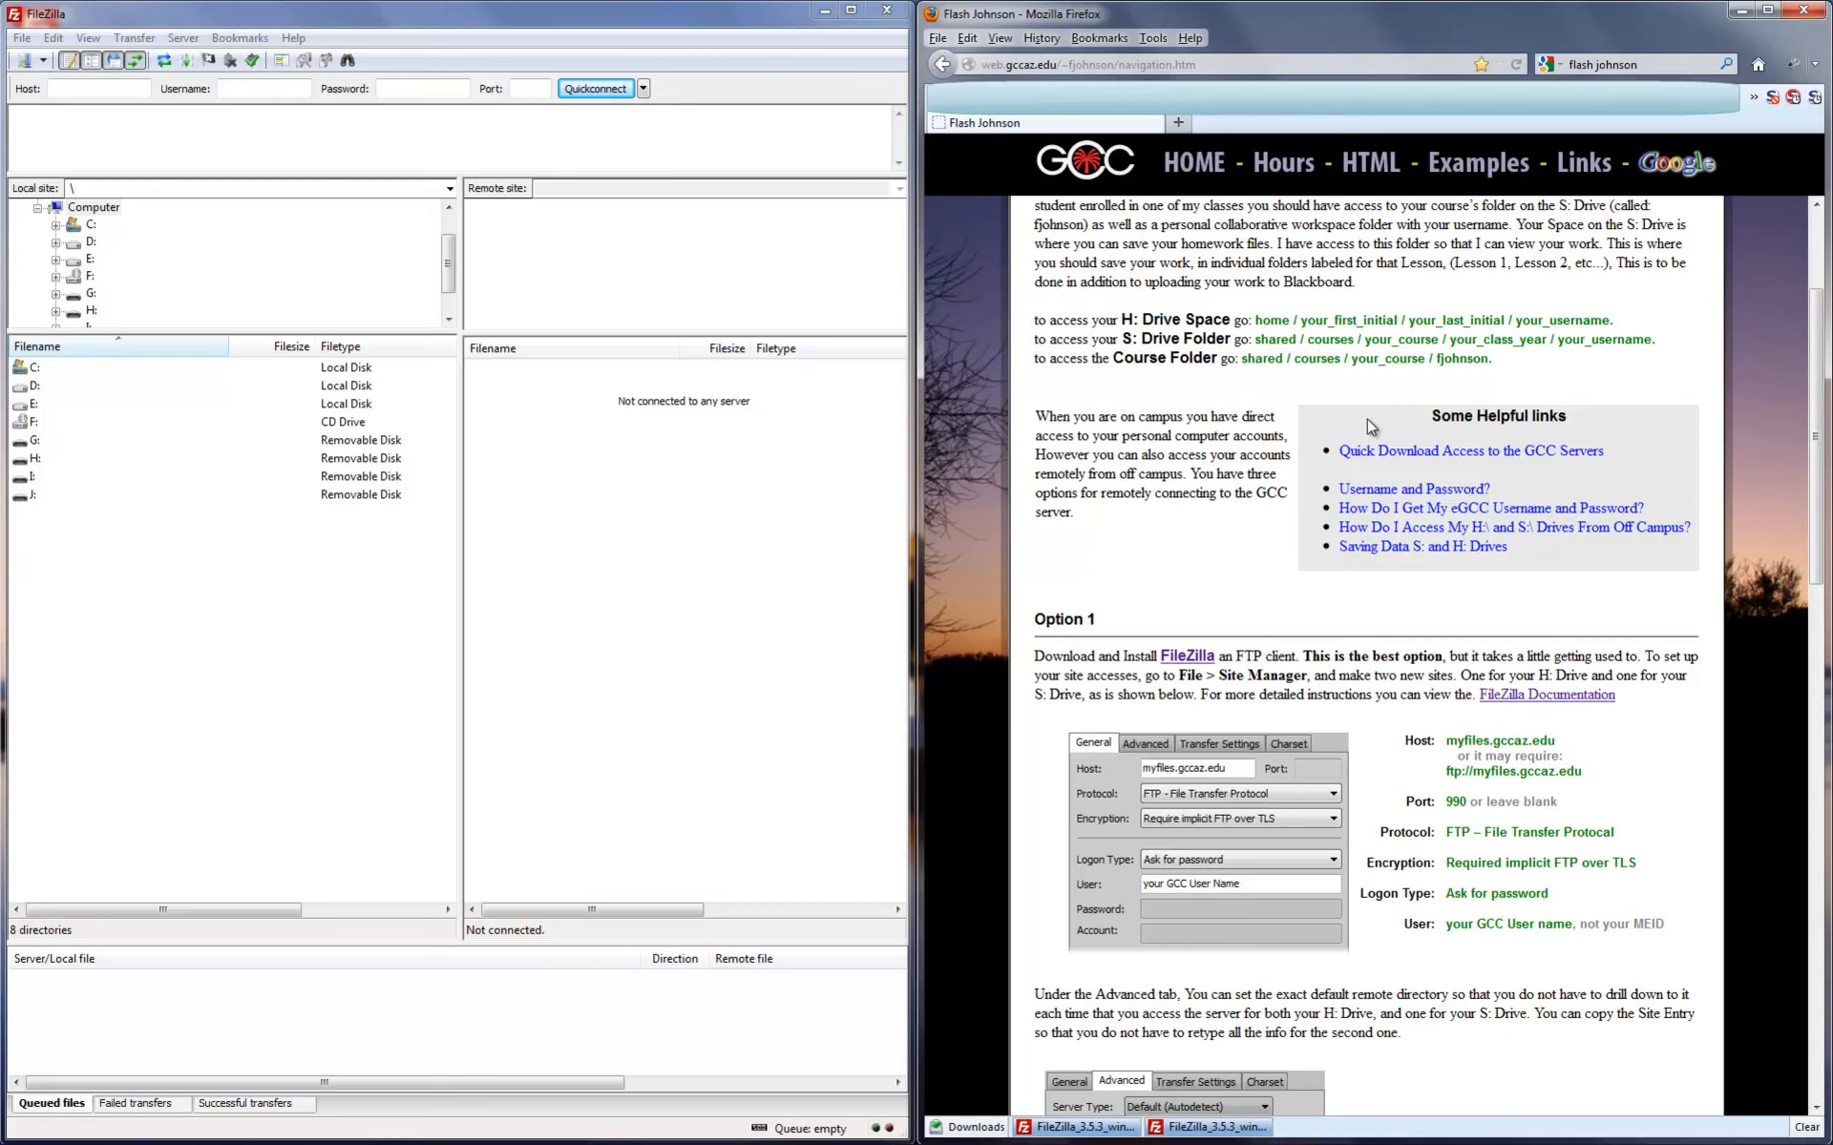
scroll(1372, 426, "down", 5)
scroll(1222, 324, "up", 8)
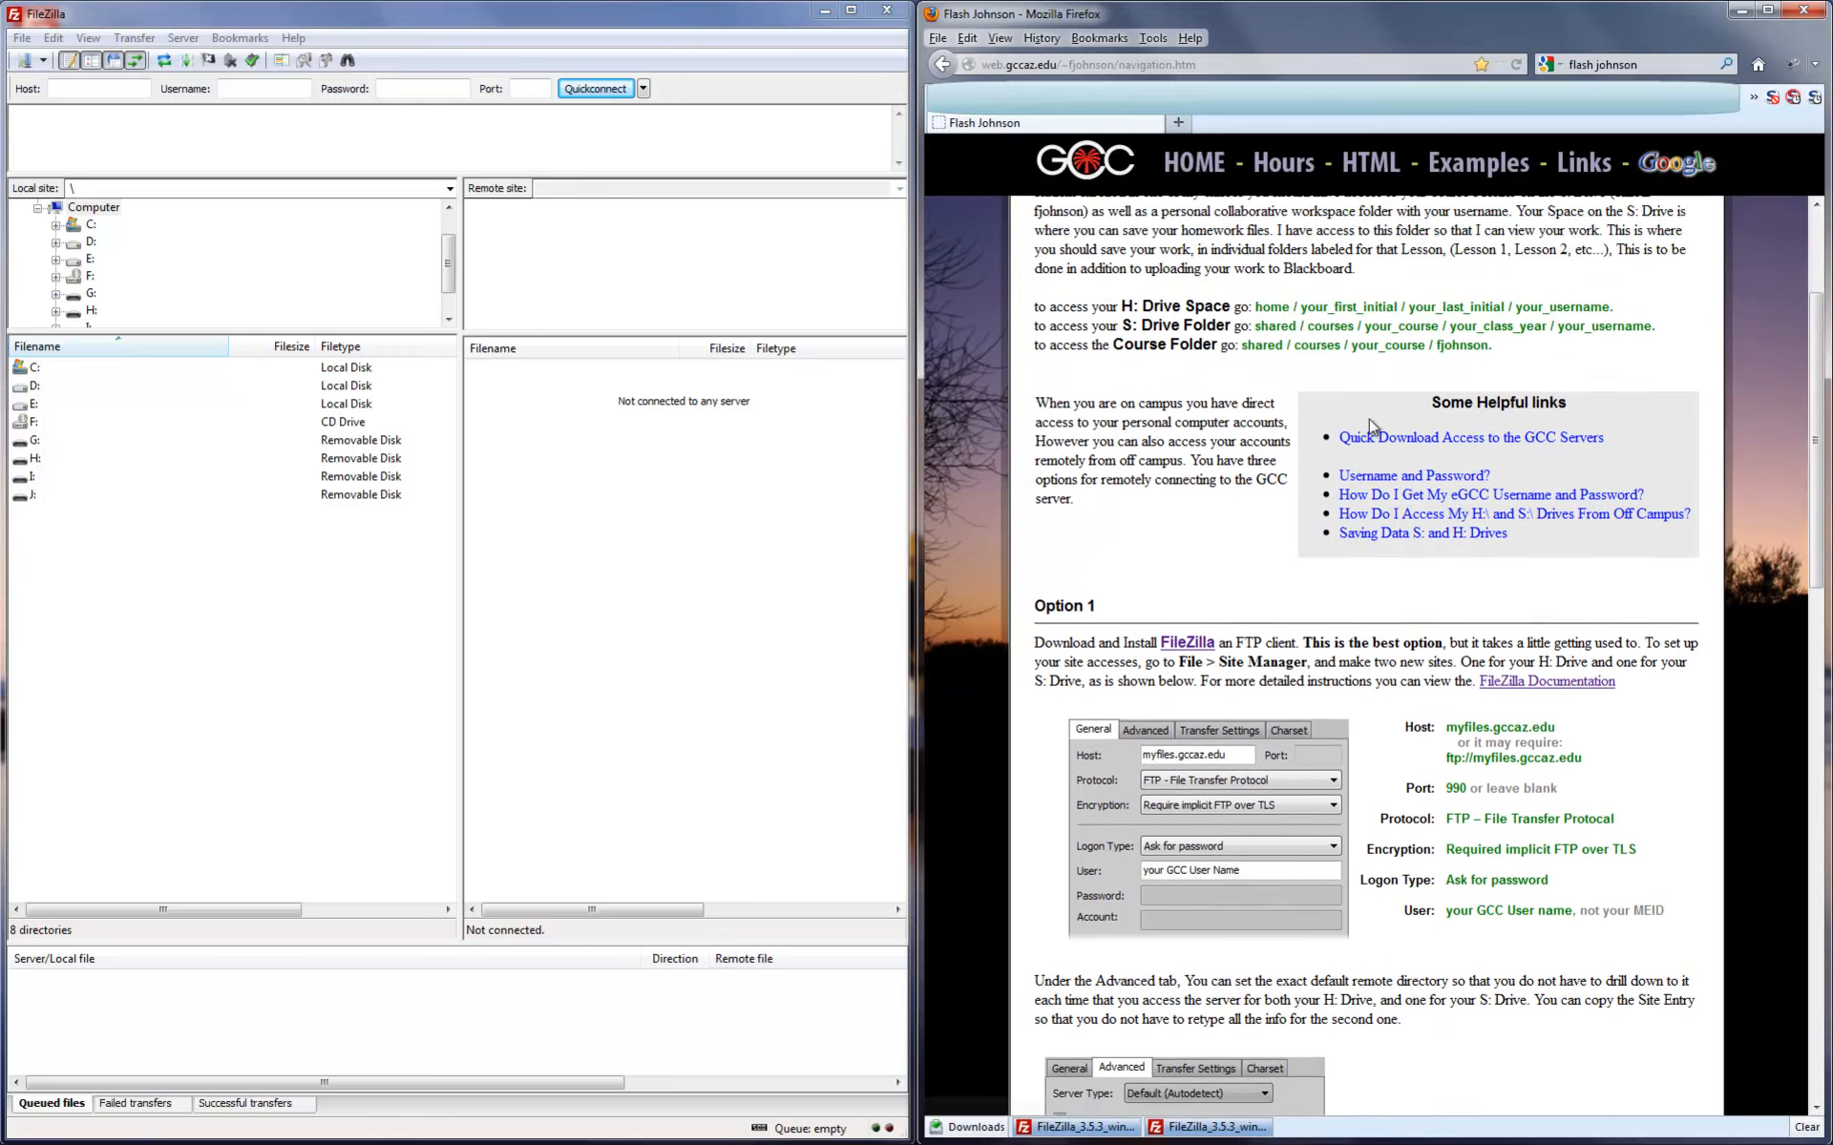
scroll(1288, 745, "down", 5)
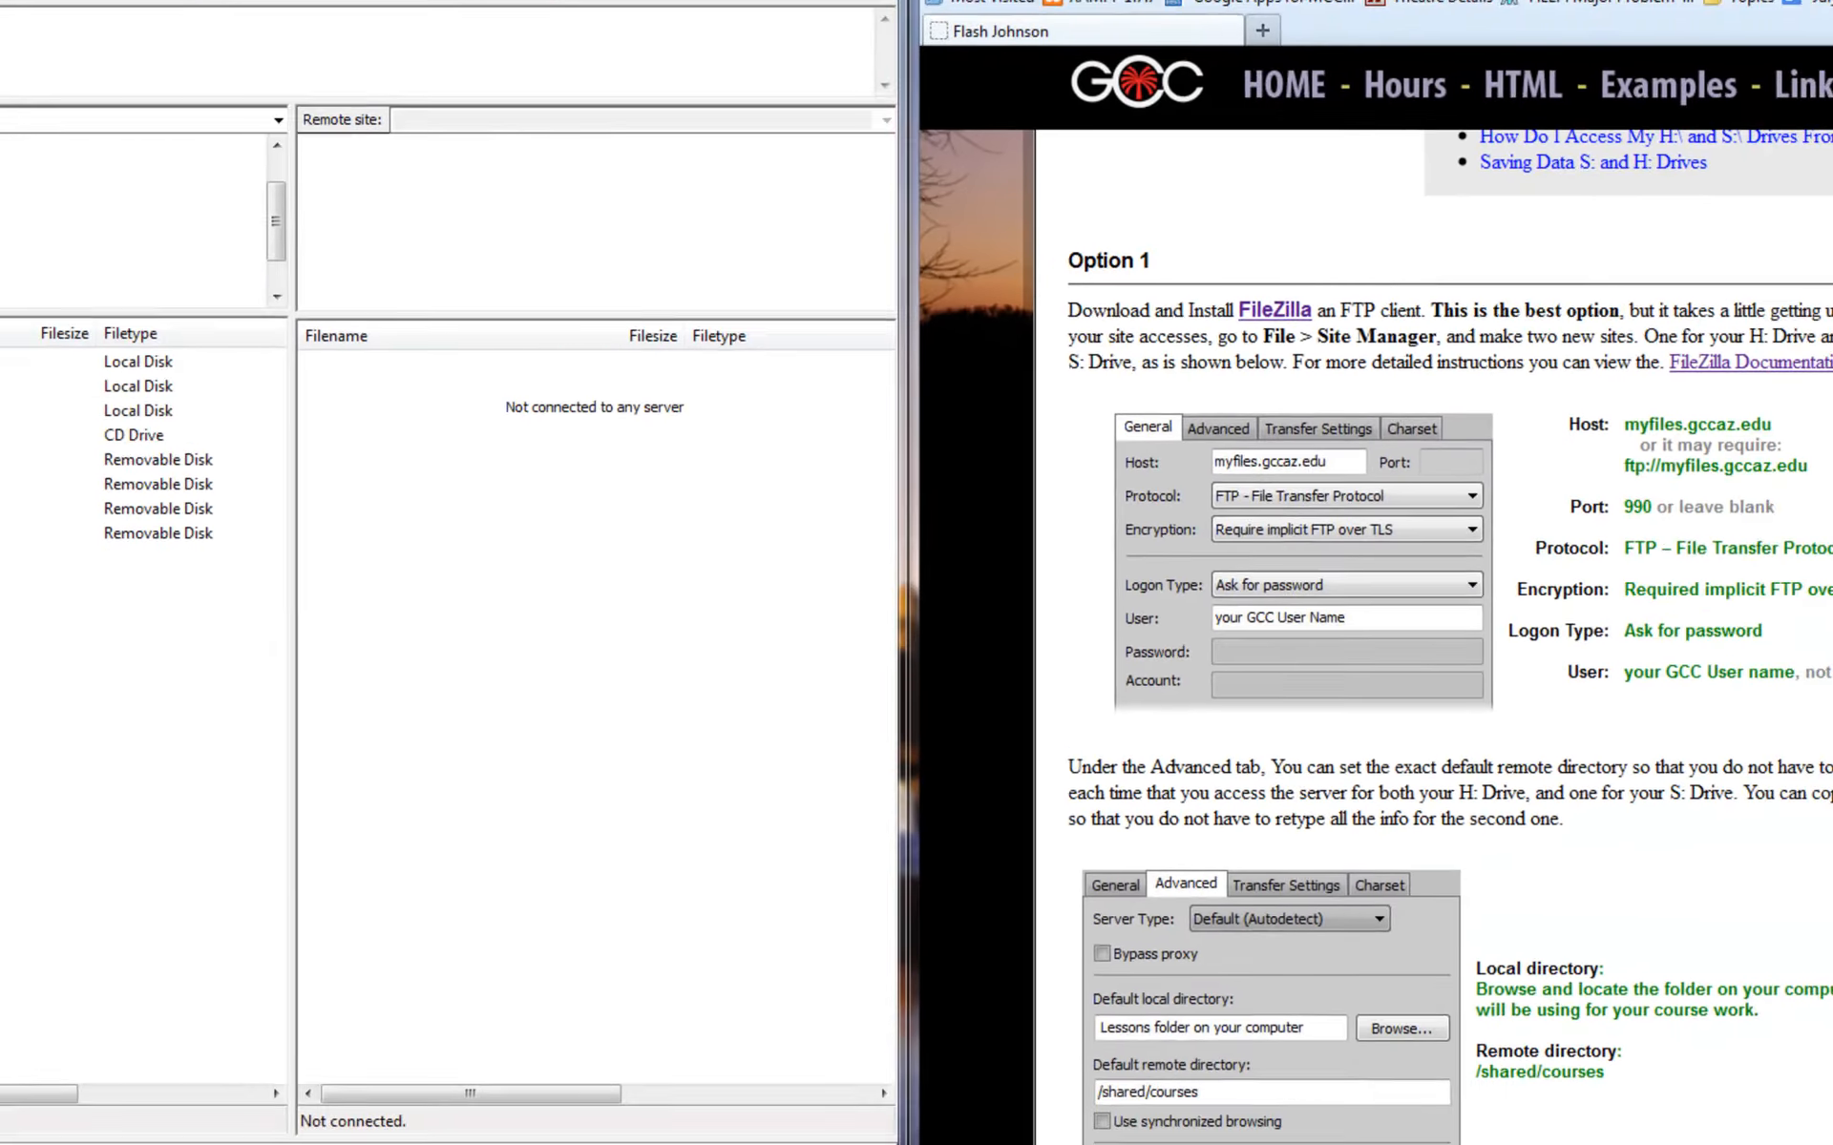
- Create a new site under My Sites with host myfiles.gccaz.edu
left_click(46, 124)
left_click_drag(142, 356, 577, 328)
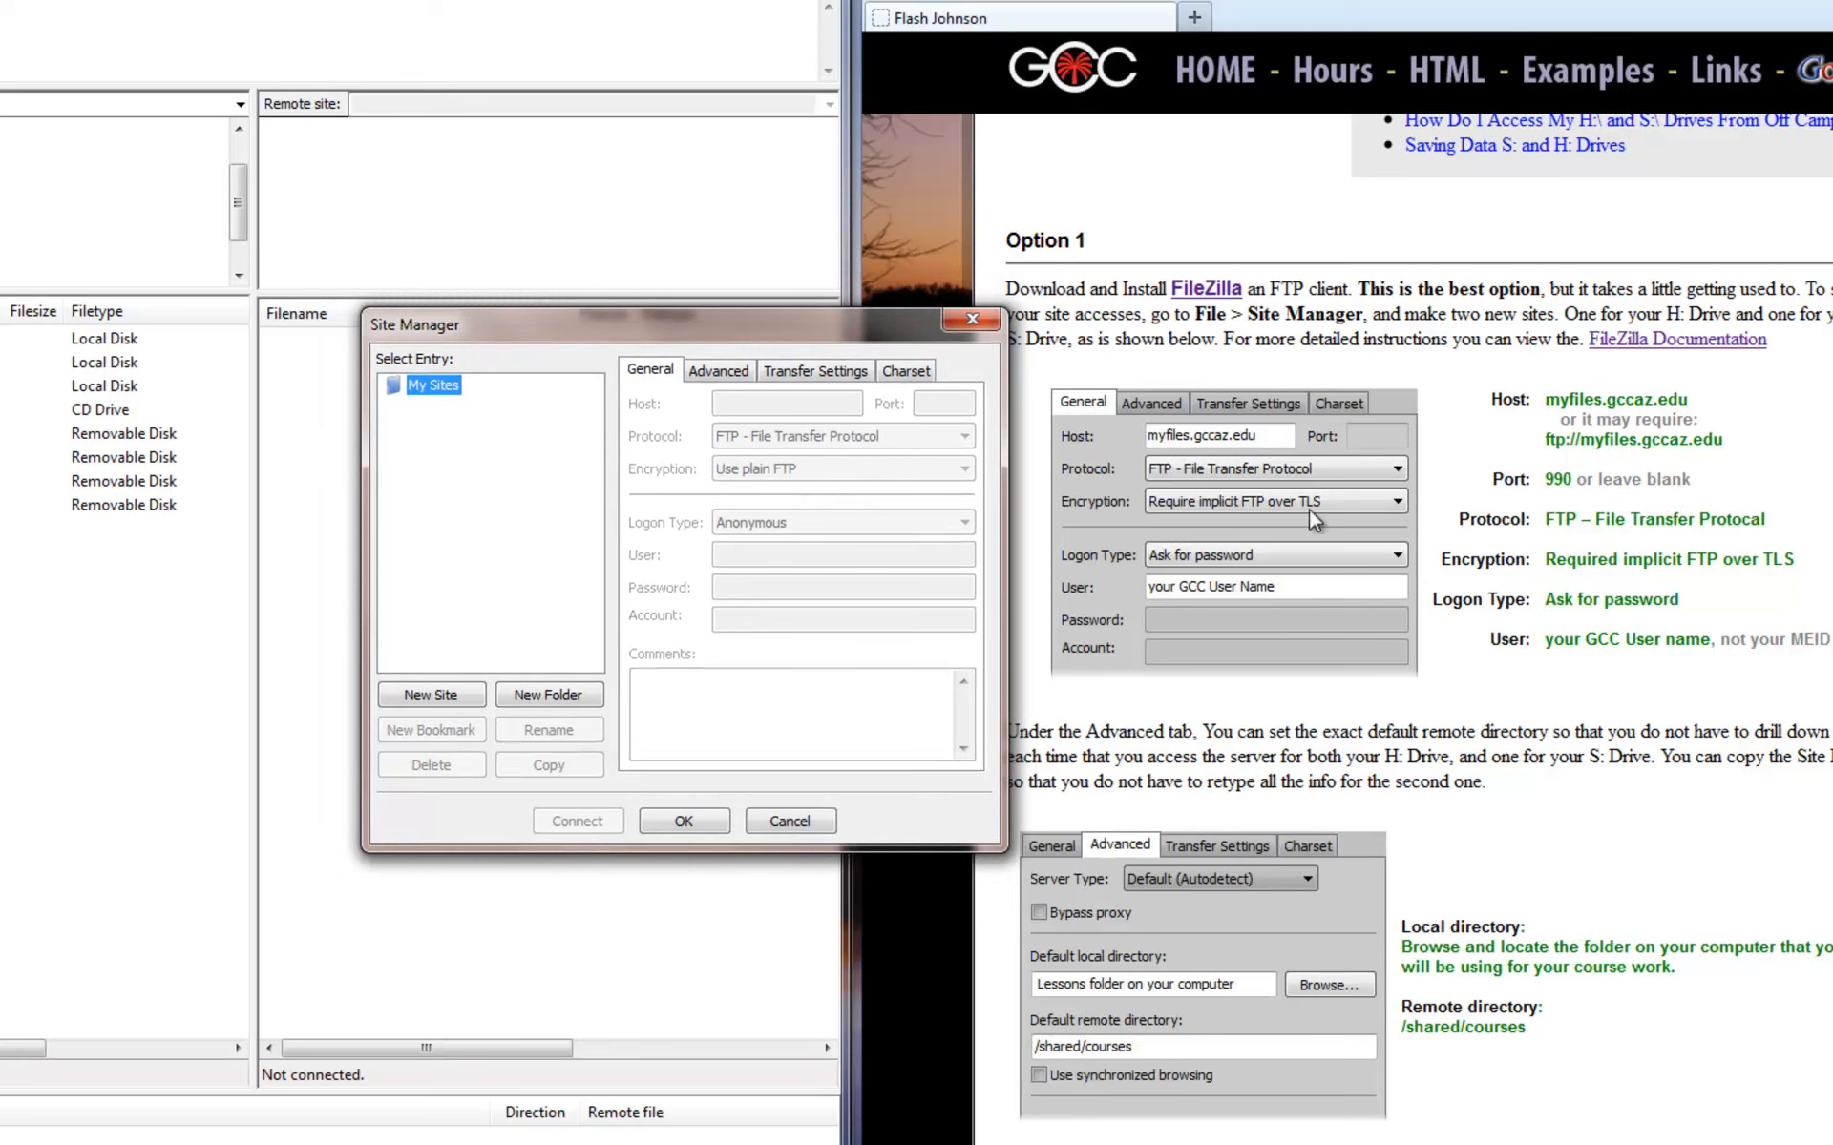
left_click(444, 697)
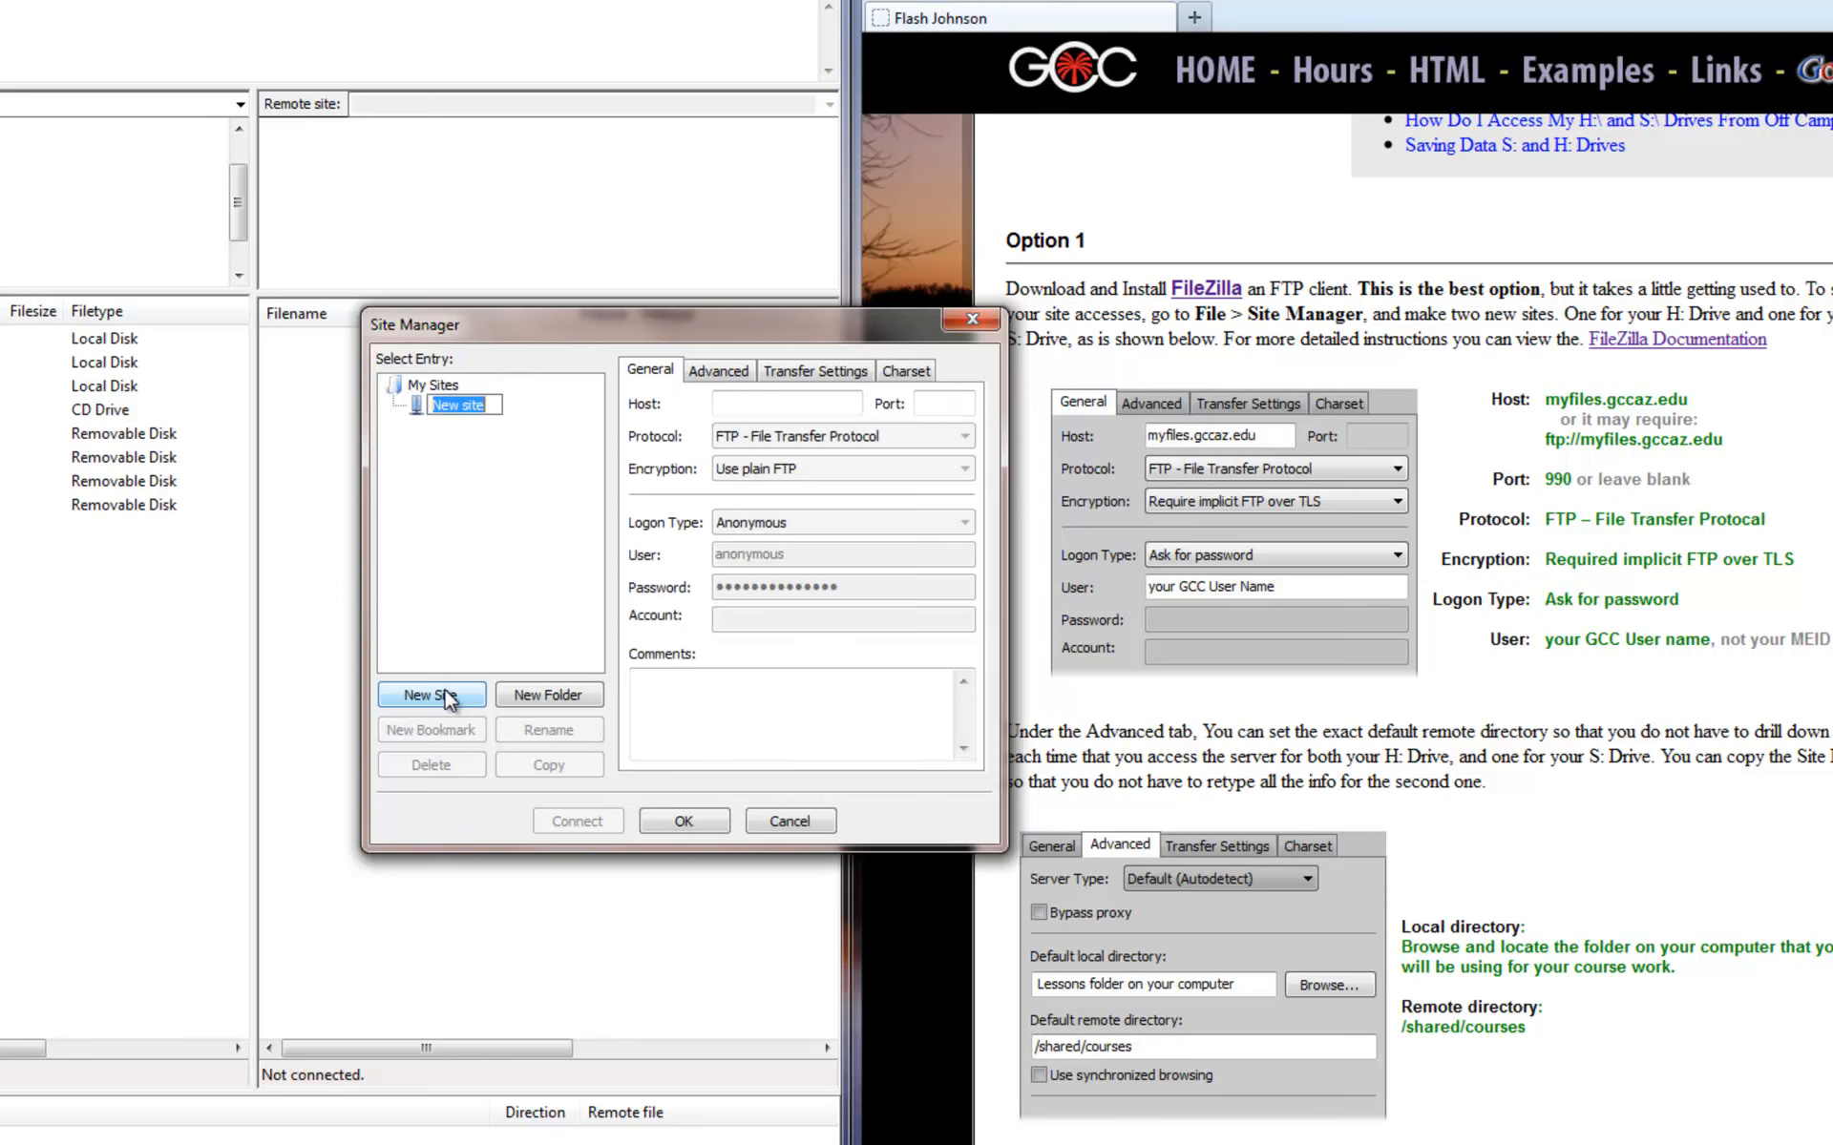
left_click(819, 403)
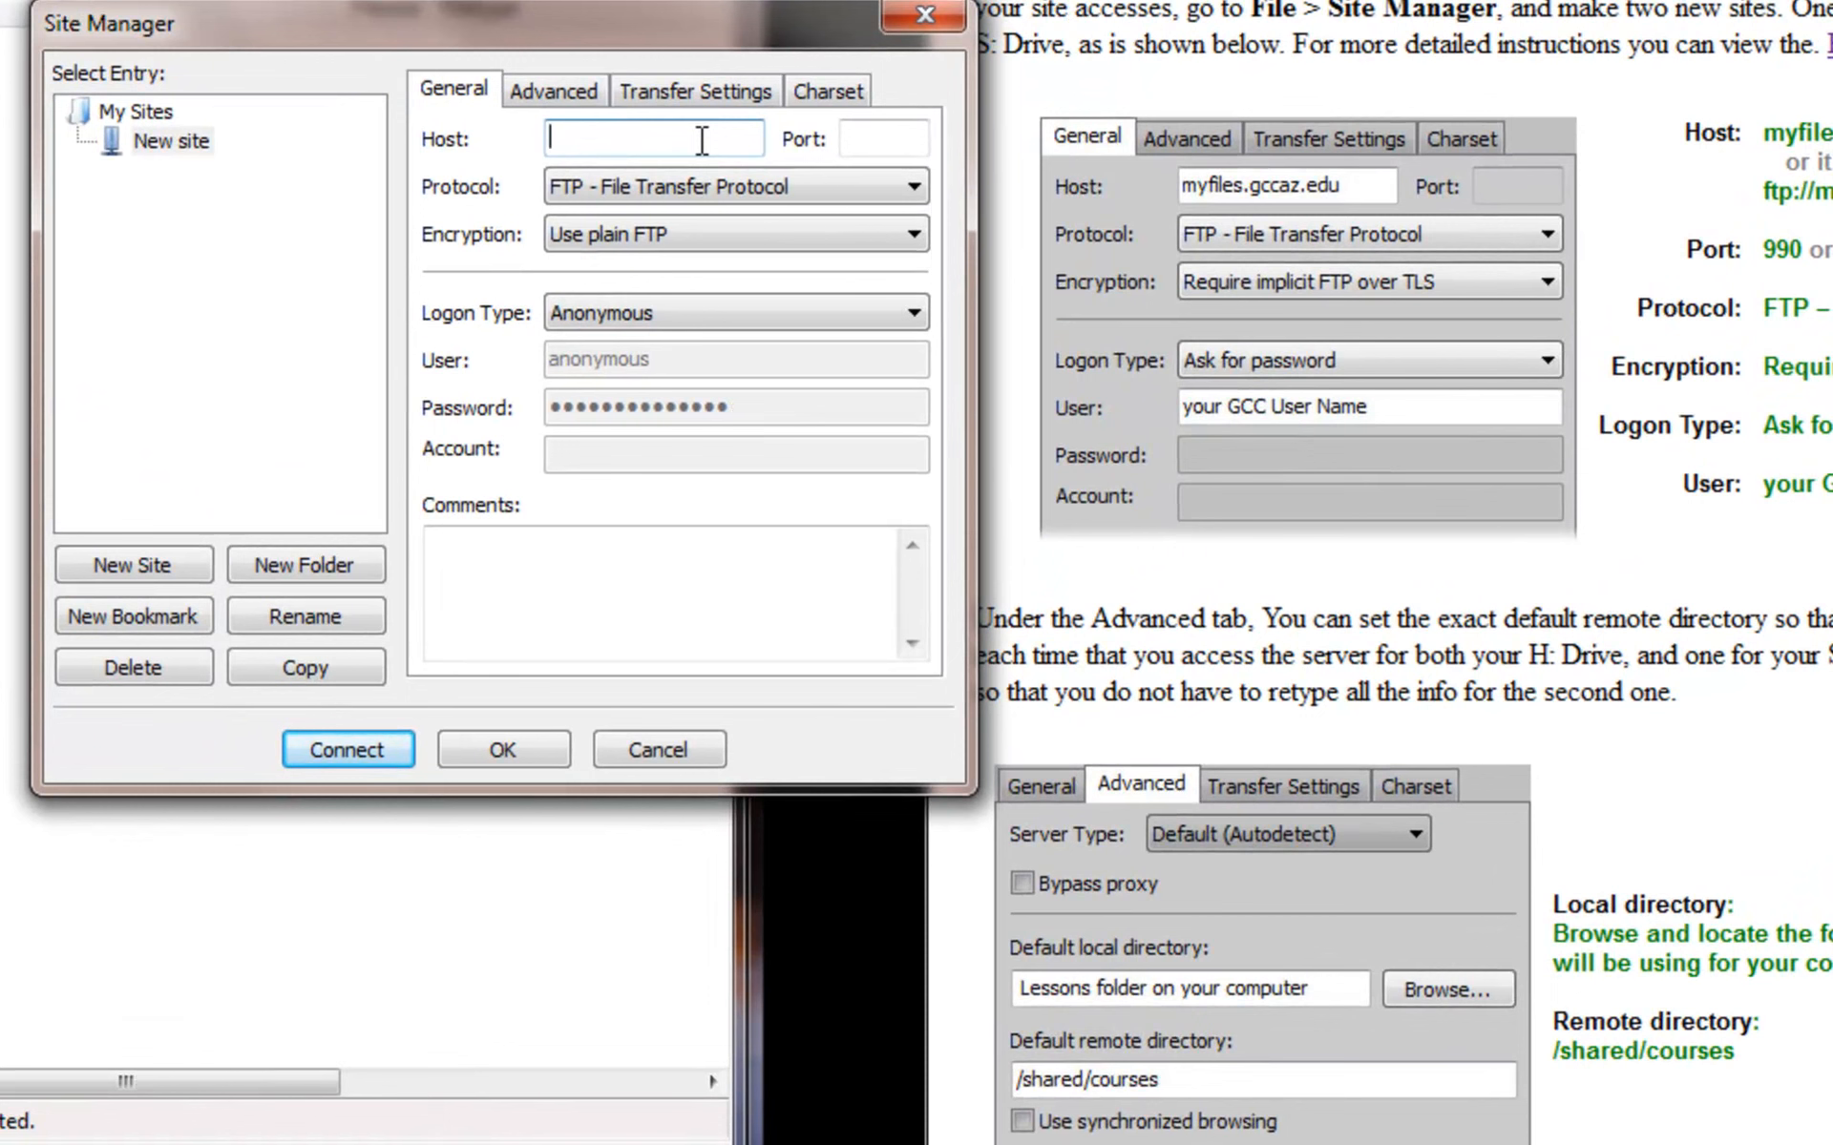
type("myfiles.gccaz.edu")
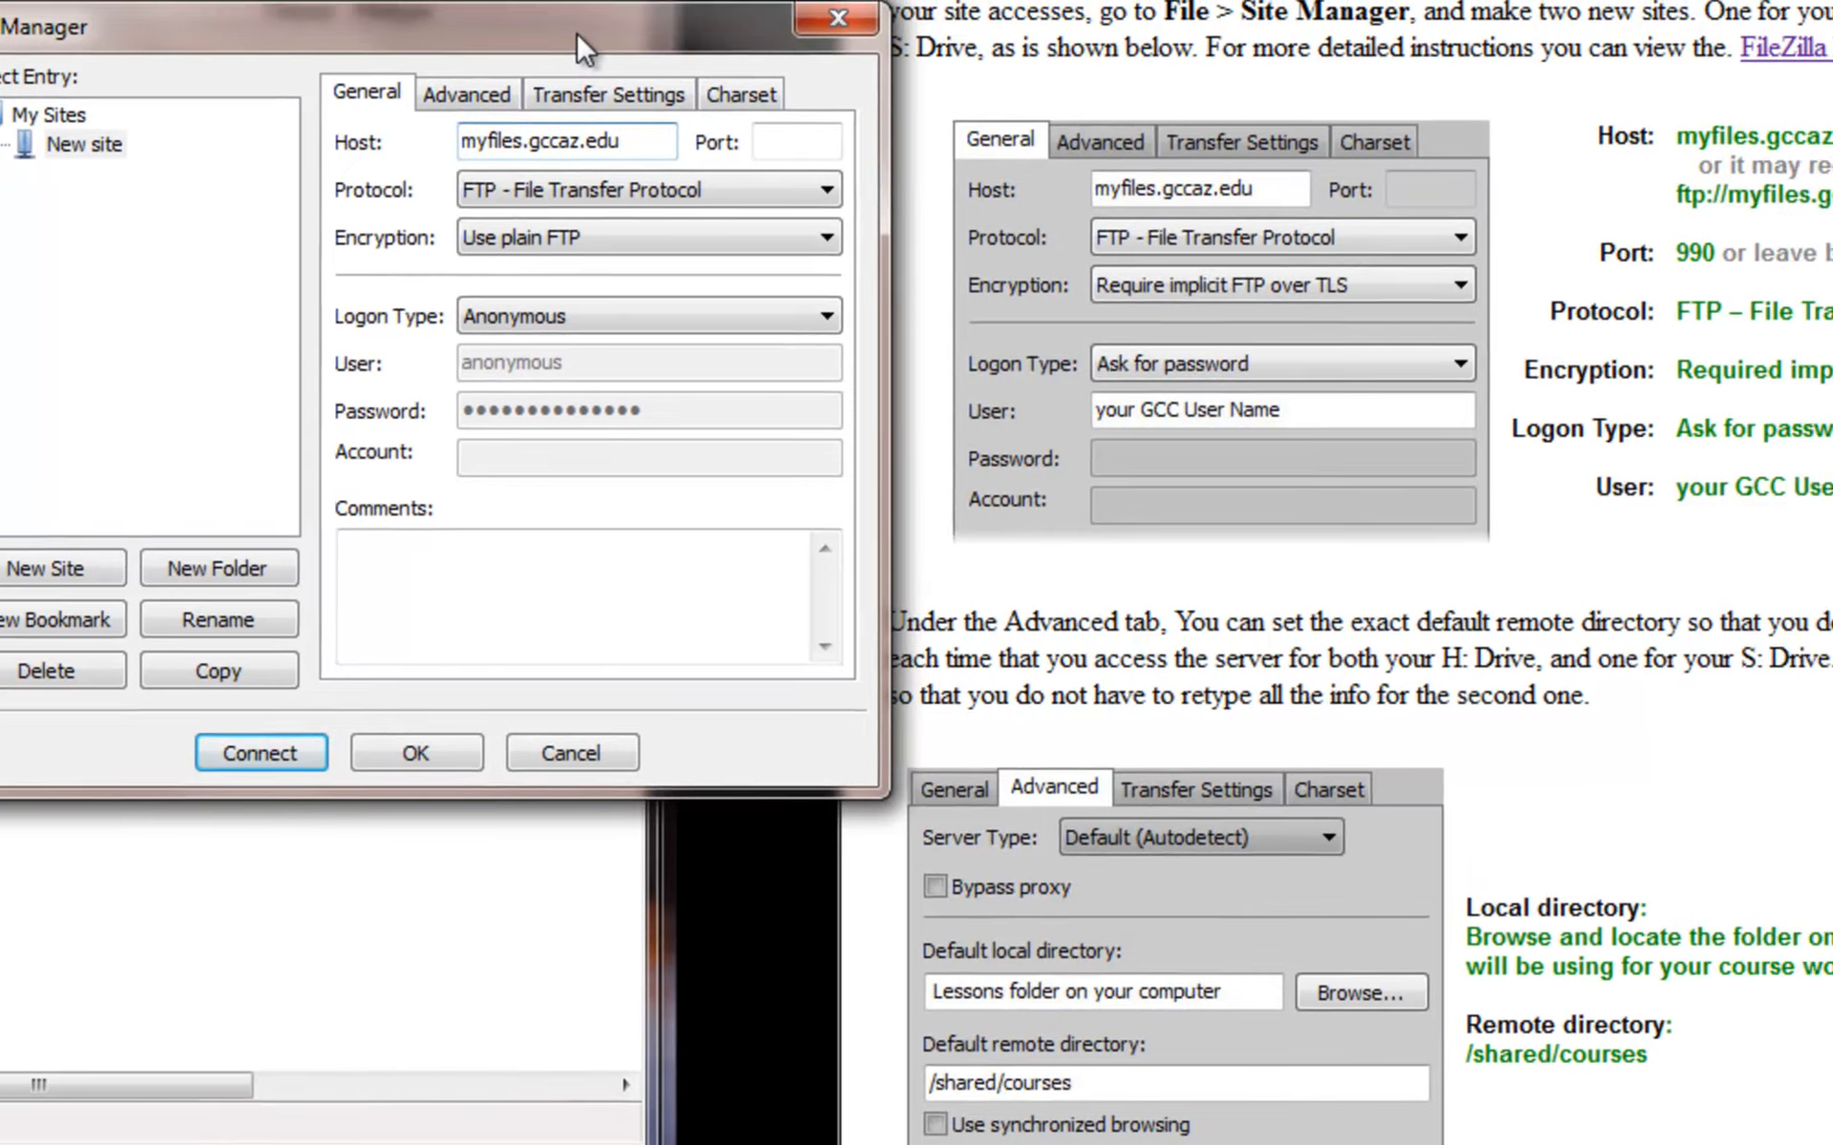
- Check the instructions and prefix the host with ftp:// to make ftp://myfiles.gccaz.edu
left_click_drag(661, 29, 1362, 93)
left_click(1377, 217)
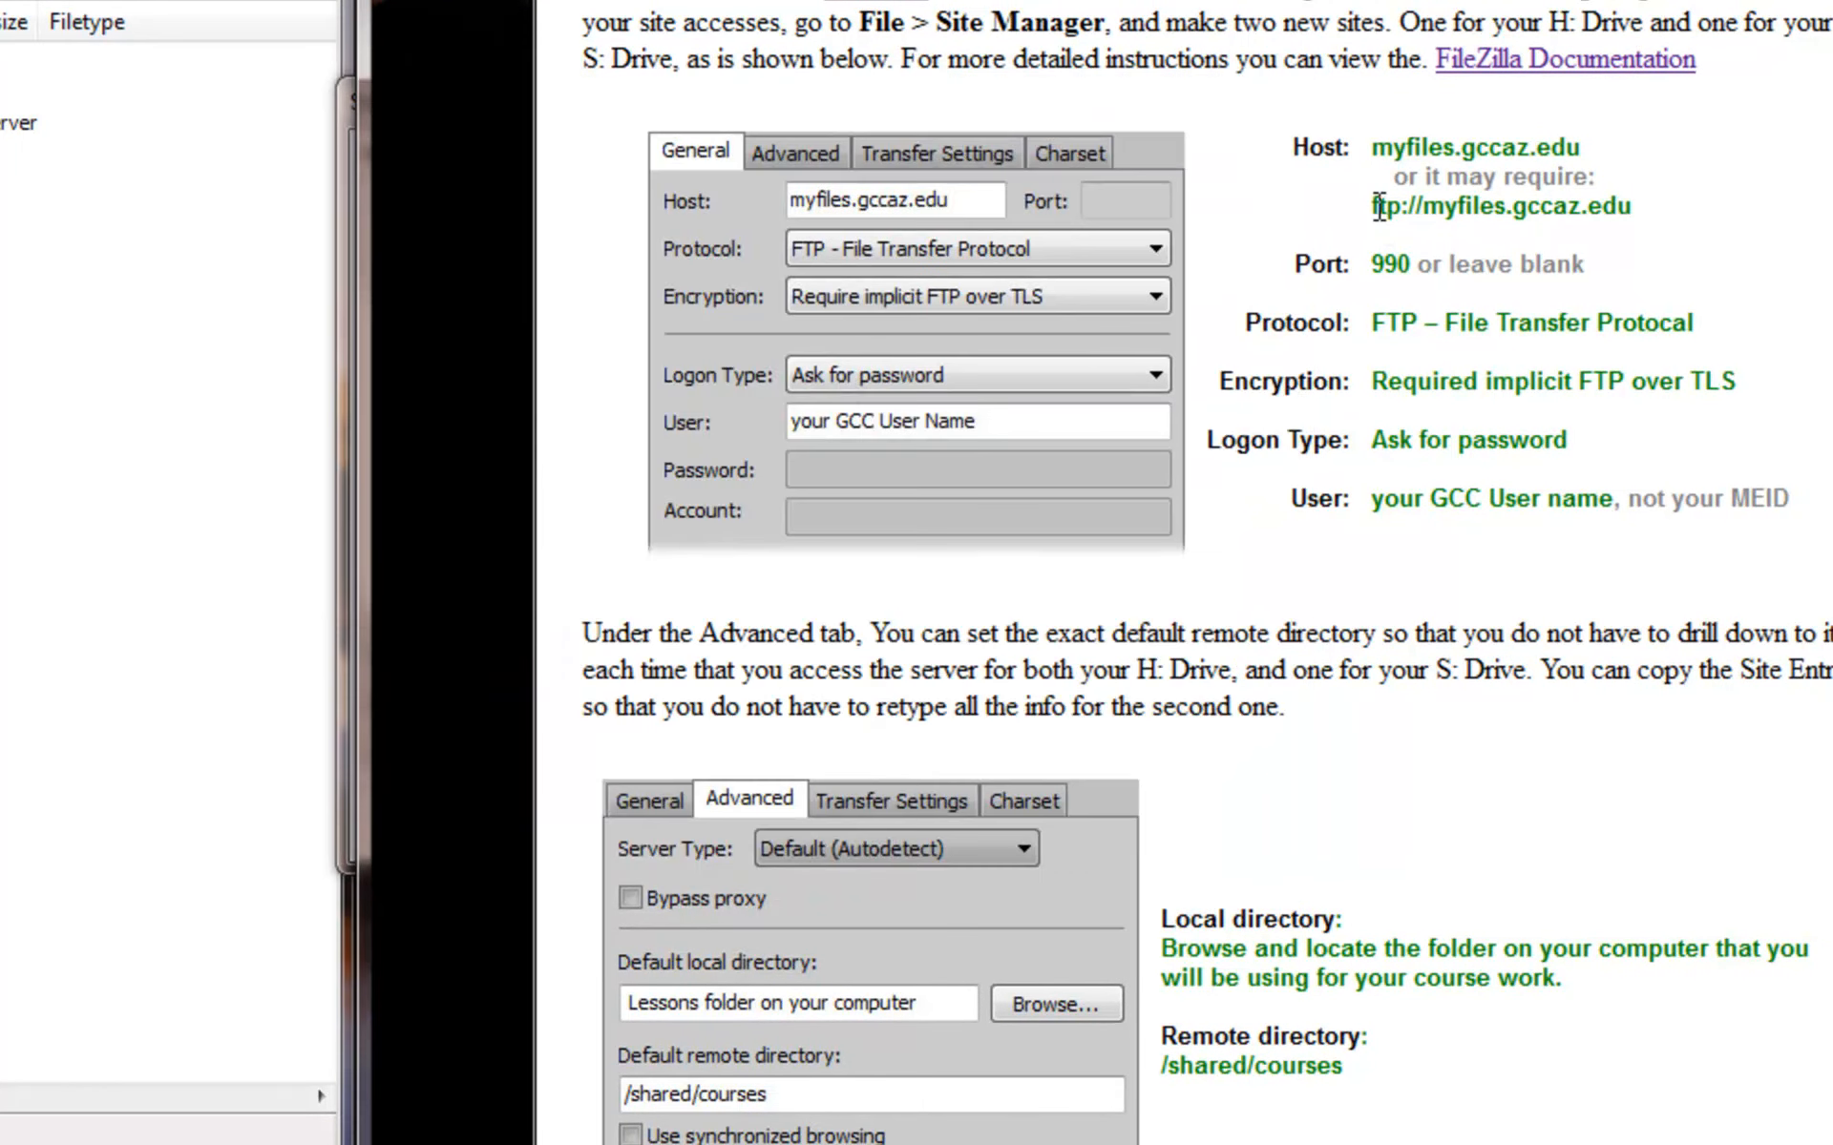
left_click_drag(1371, 204, 1422, 206)
left_click(345, 177)
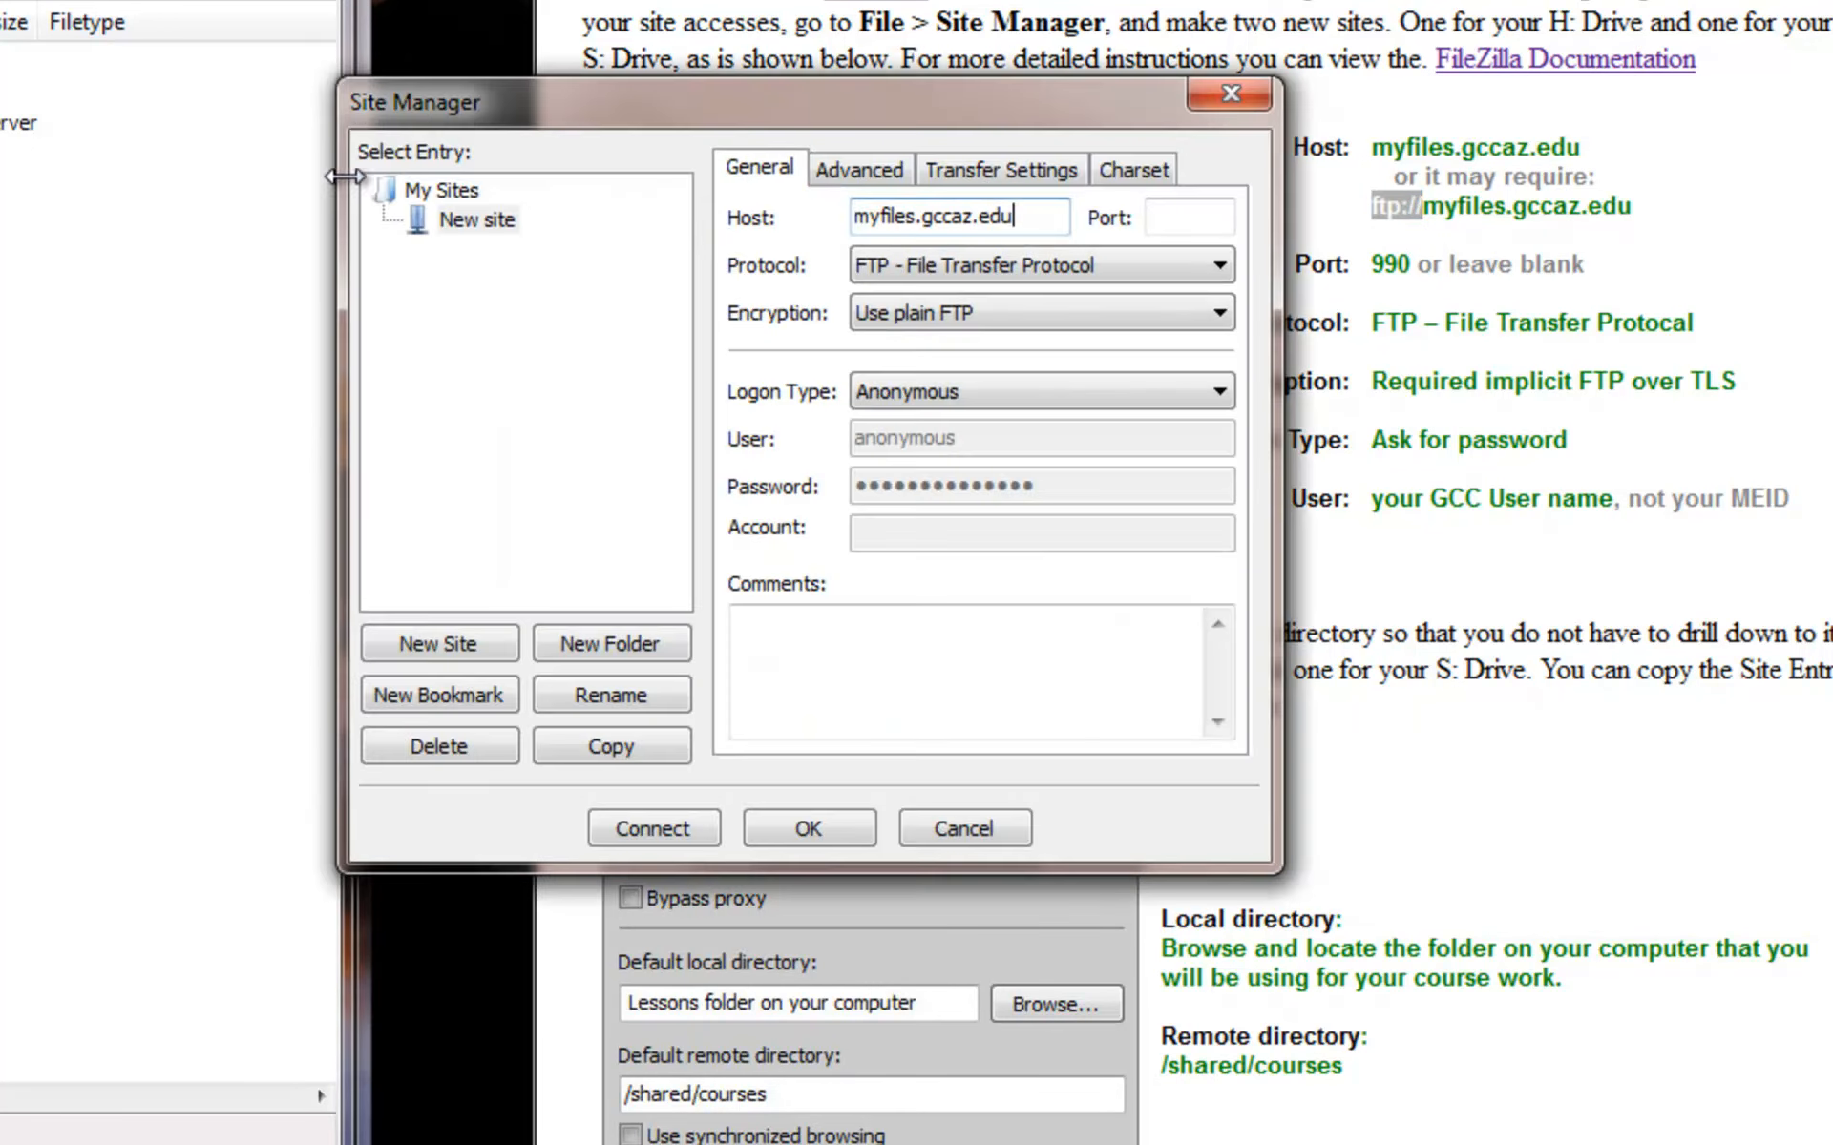
left_click_drag(996, 110, 1003, 320)
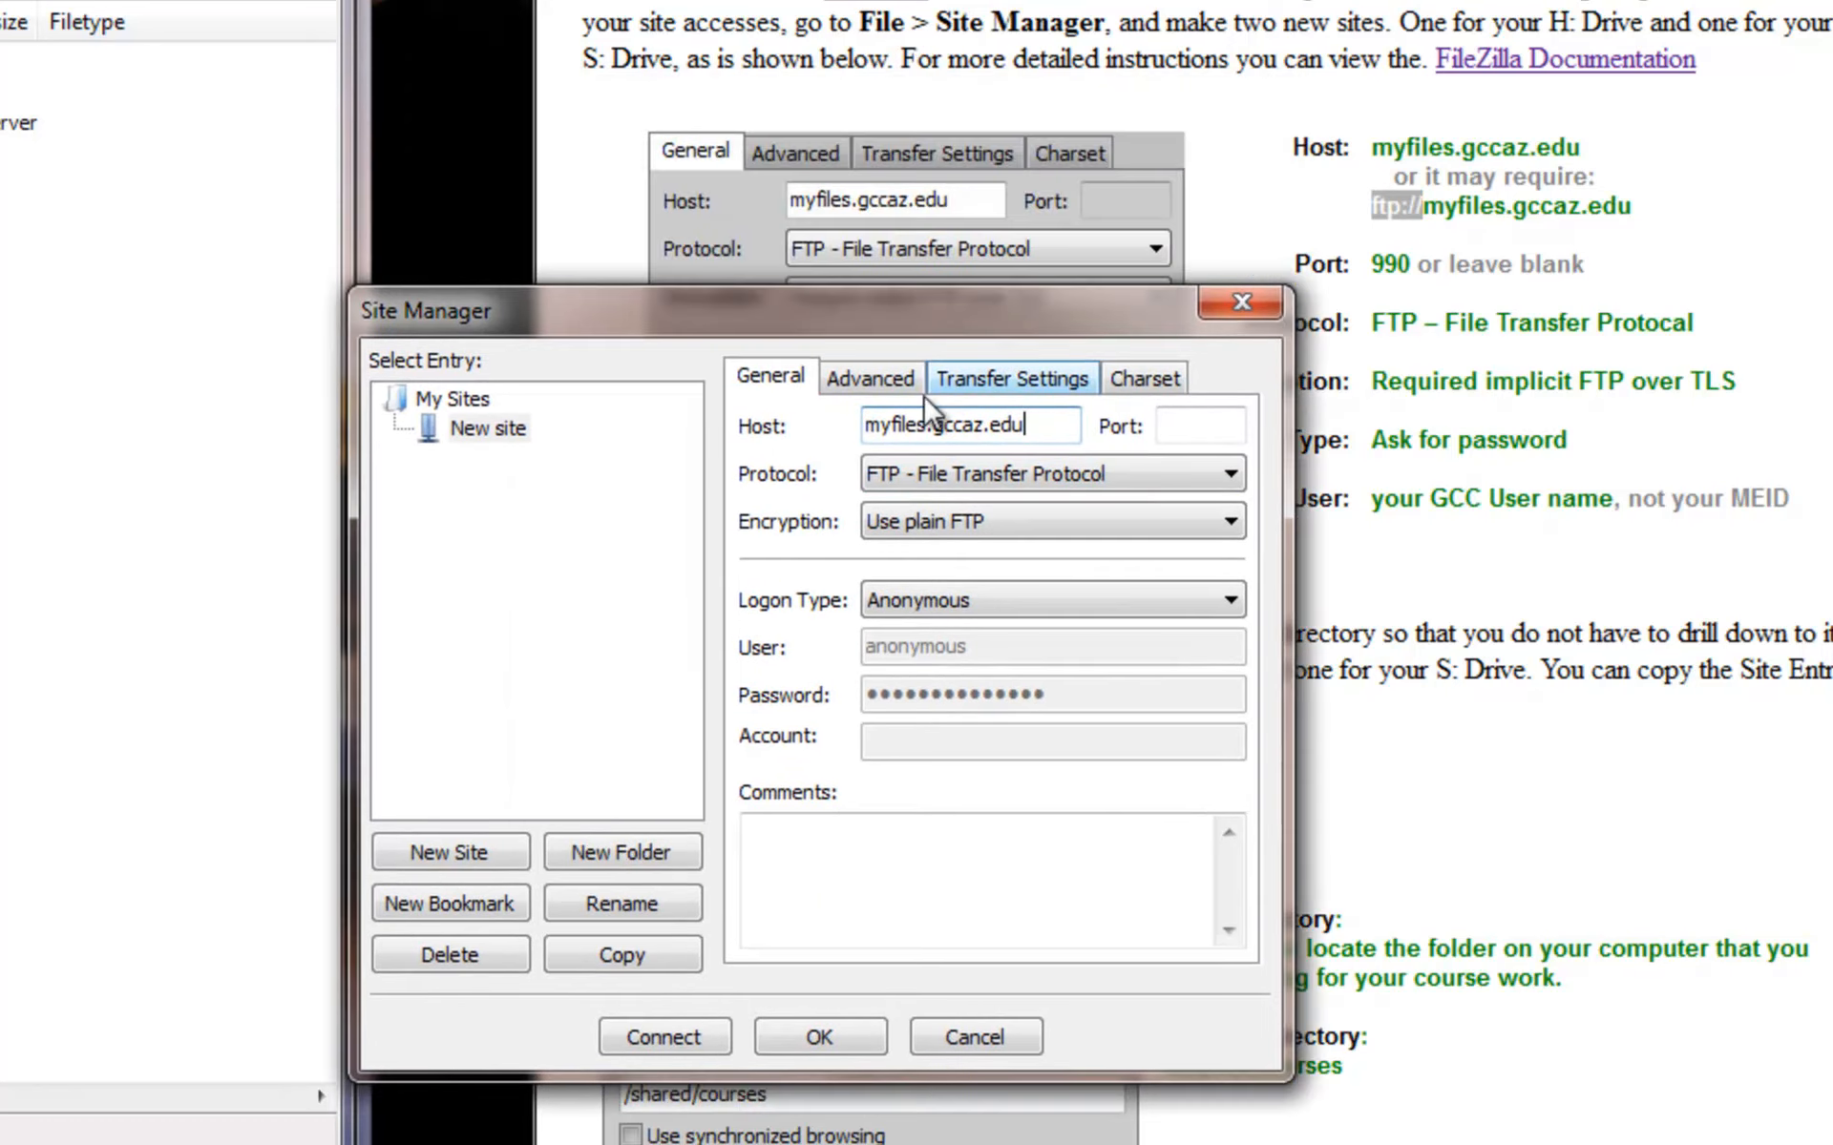
left_click(872, 433)
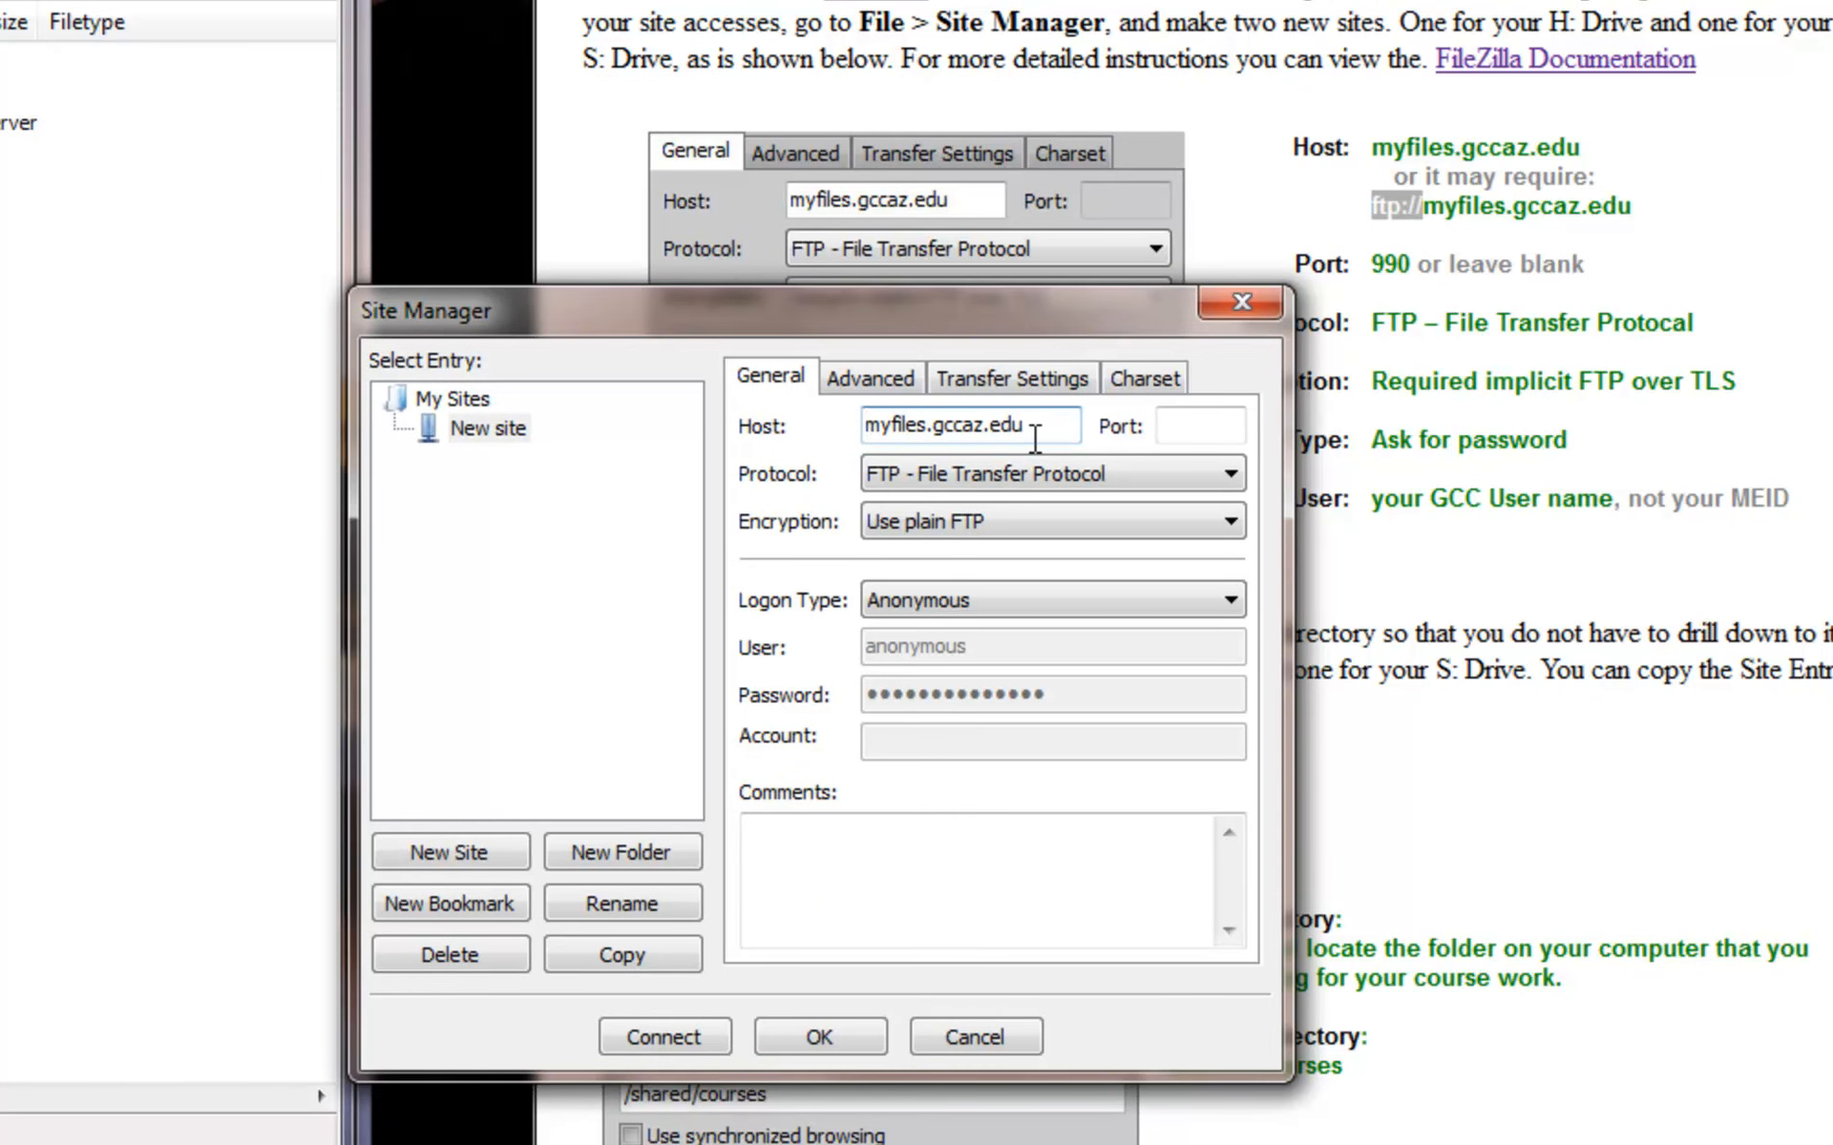
type("ftp")
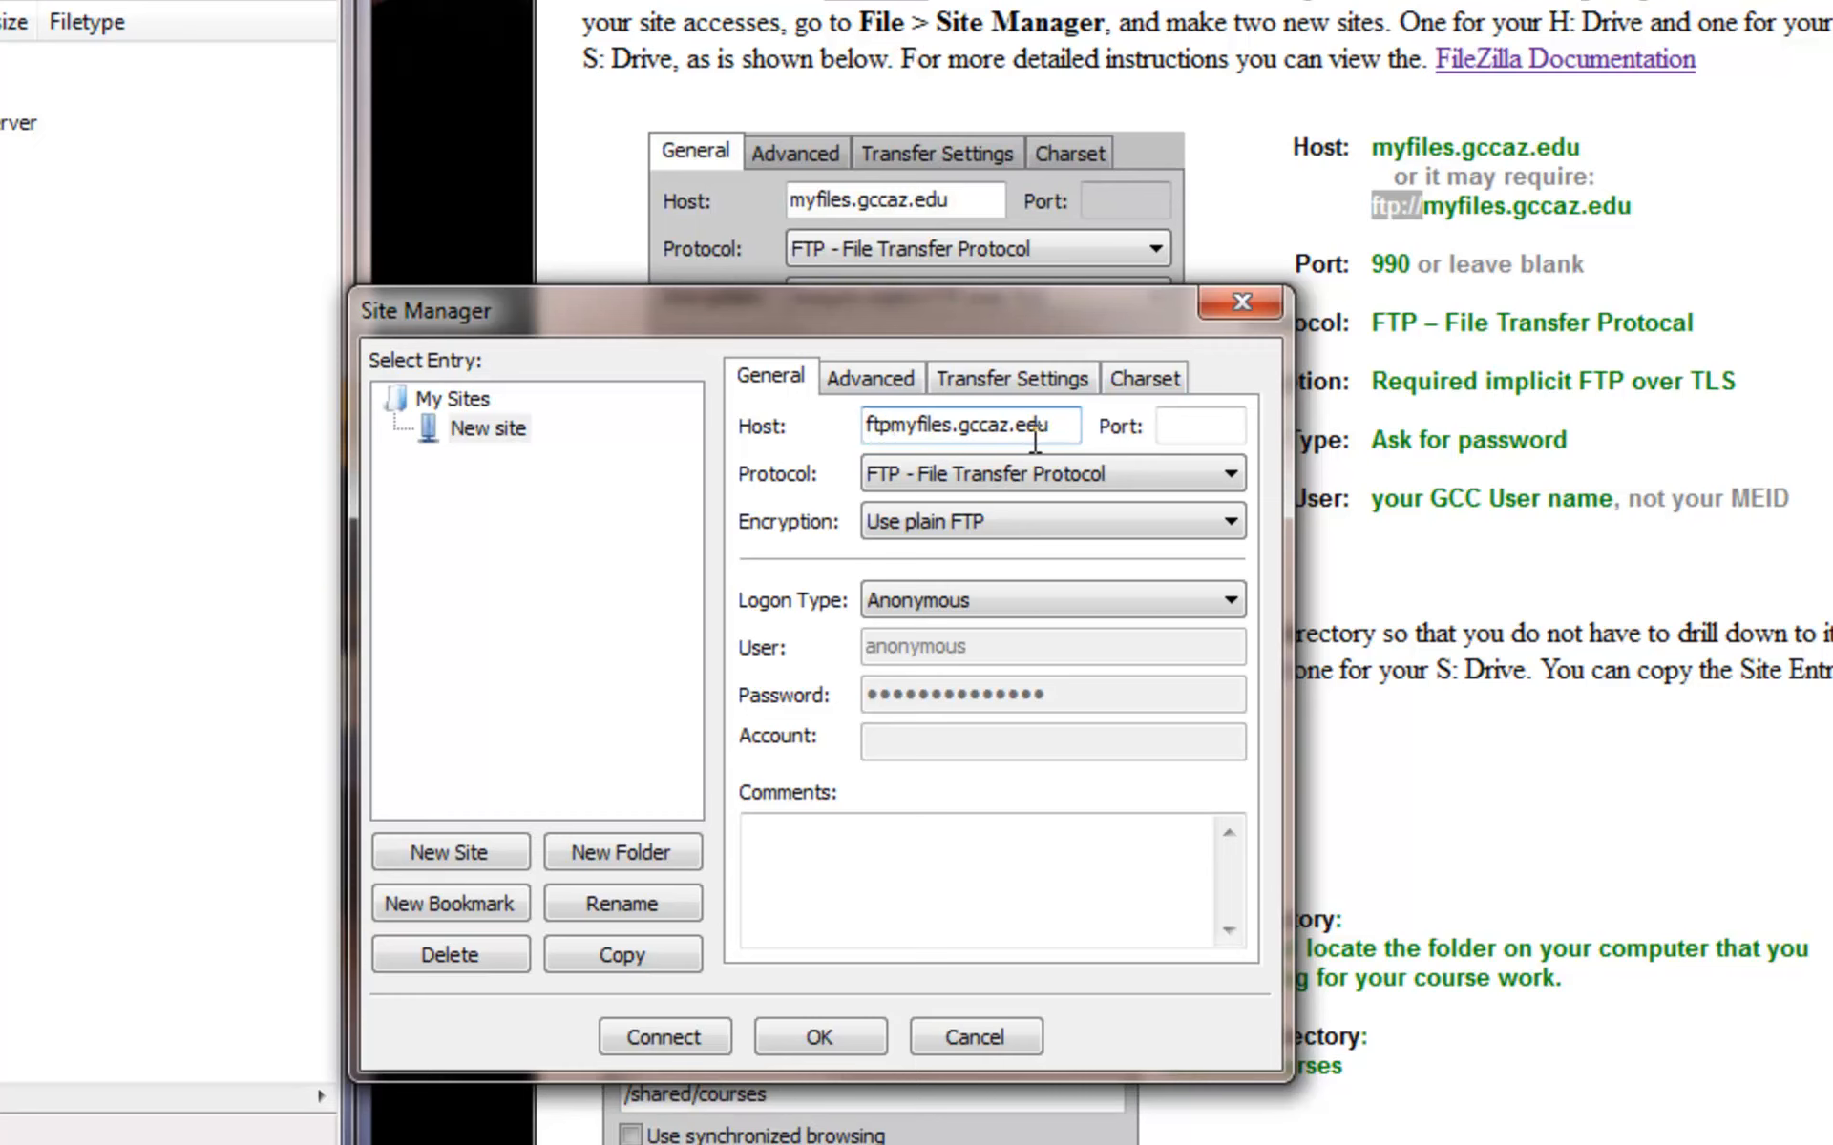
type("//")
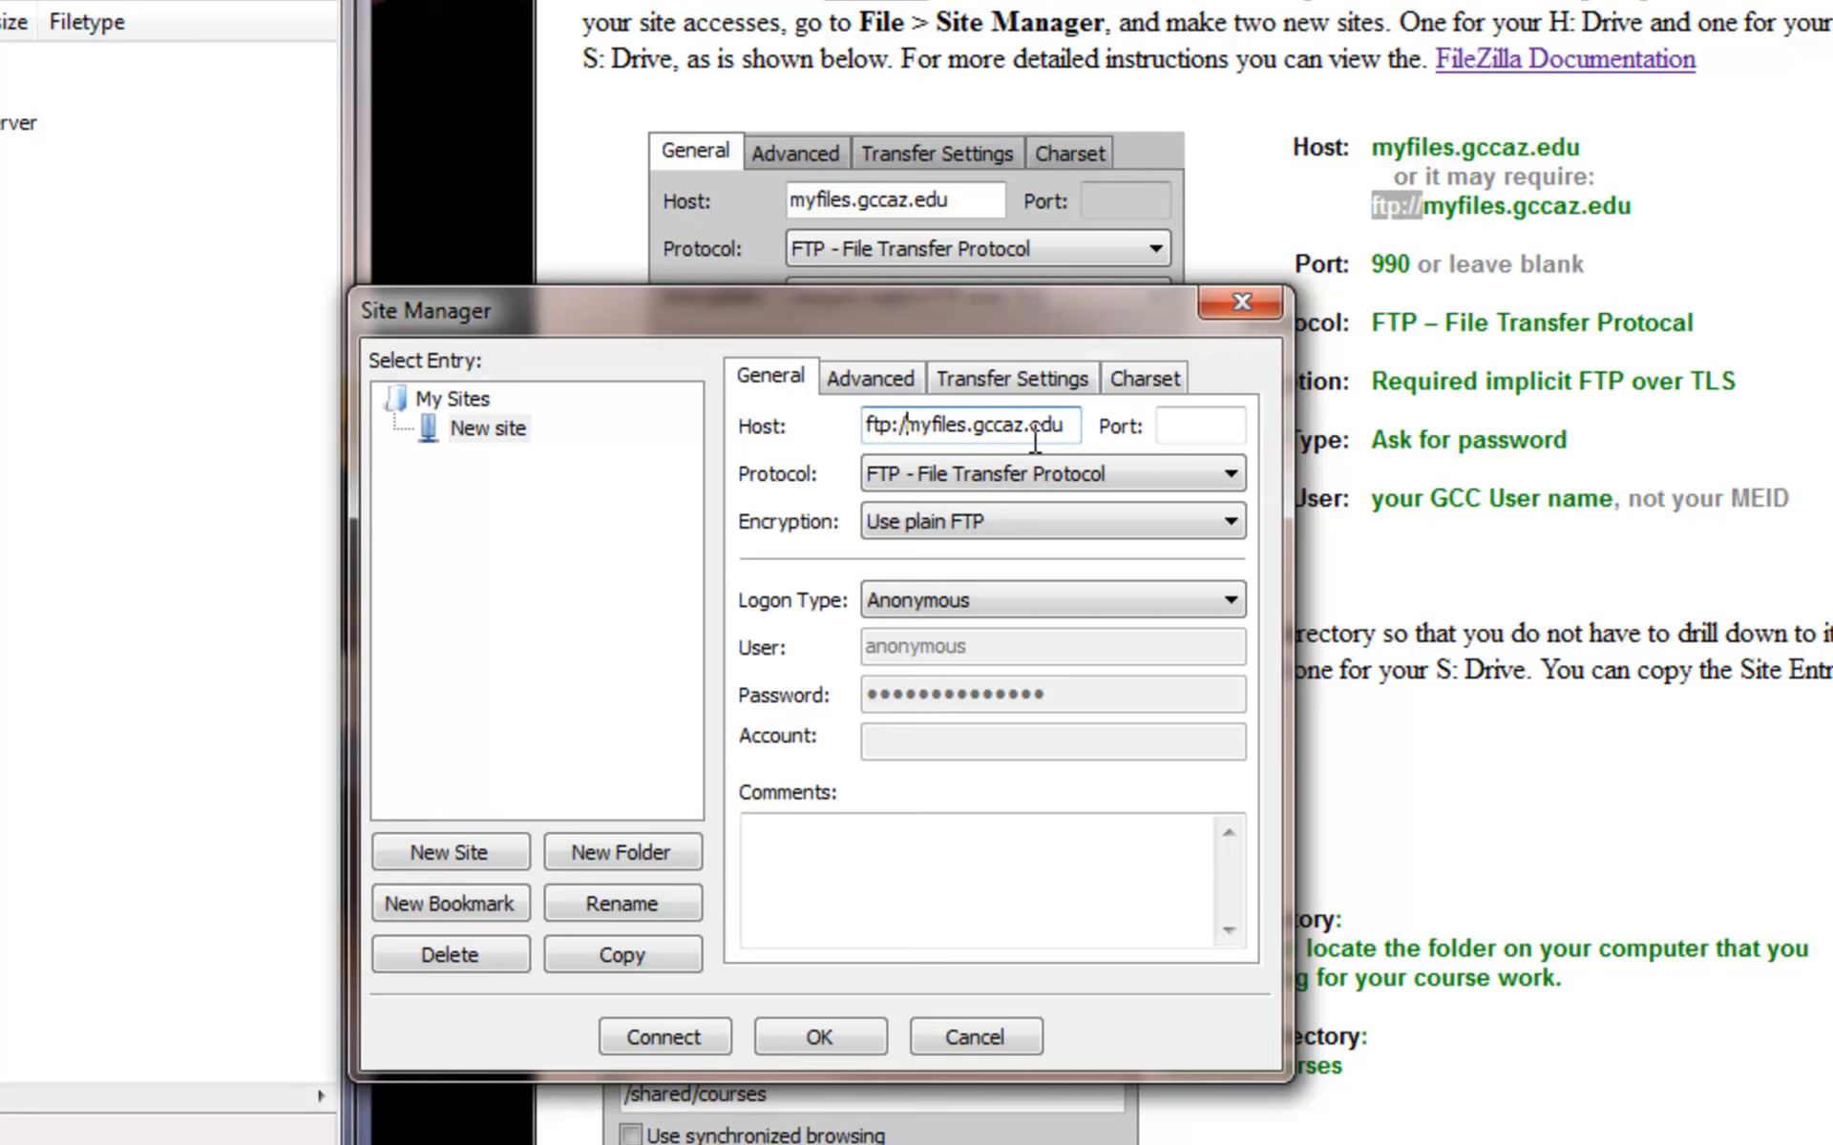
left_click_drag(1119, 314, 430, 40)
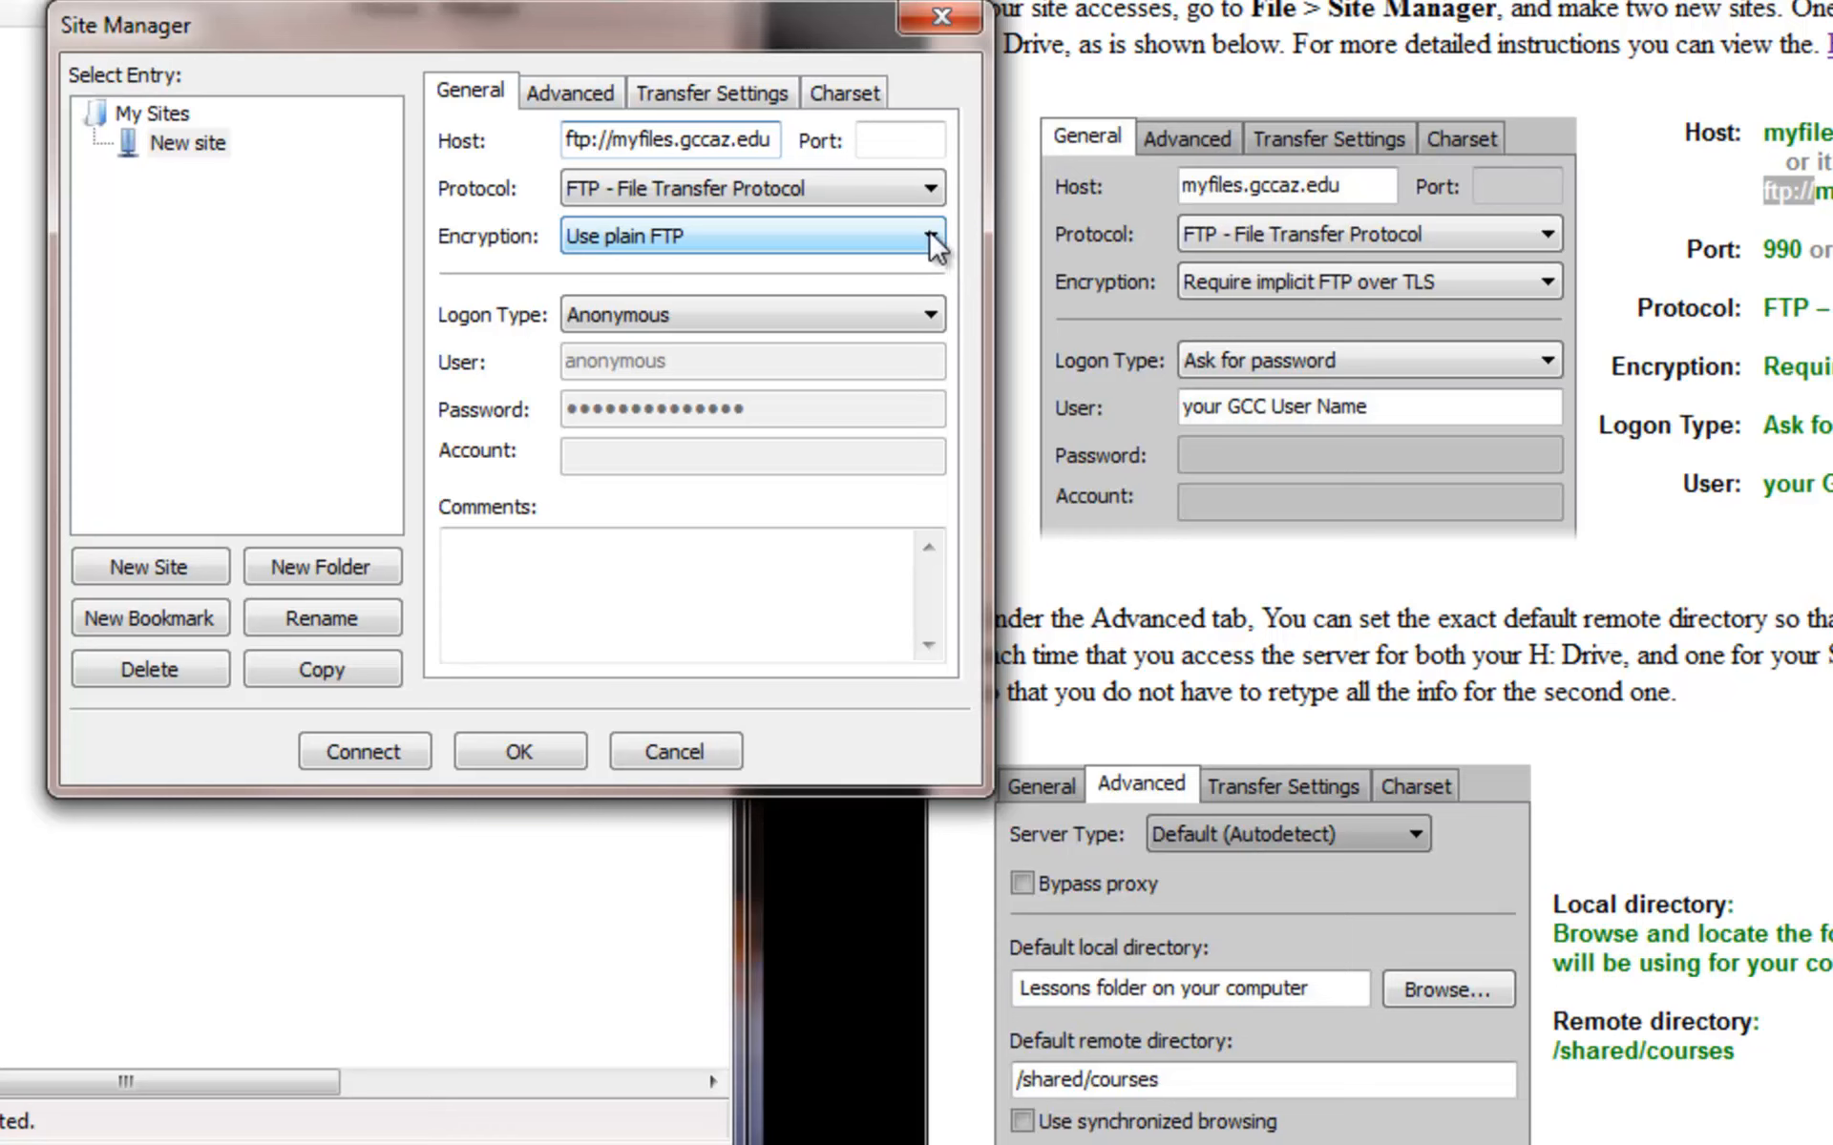
- Set encryption to Require implicit FTP over TLS and logon type to Ask for password
left_click(931, 239)
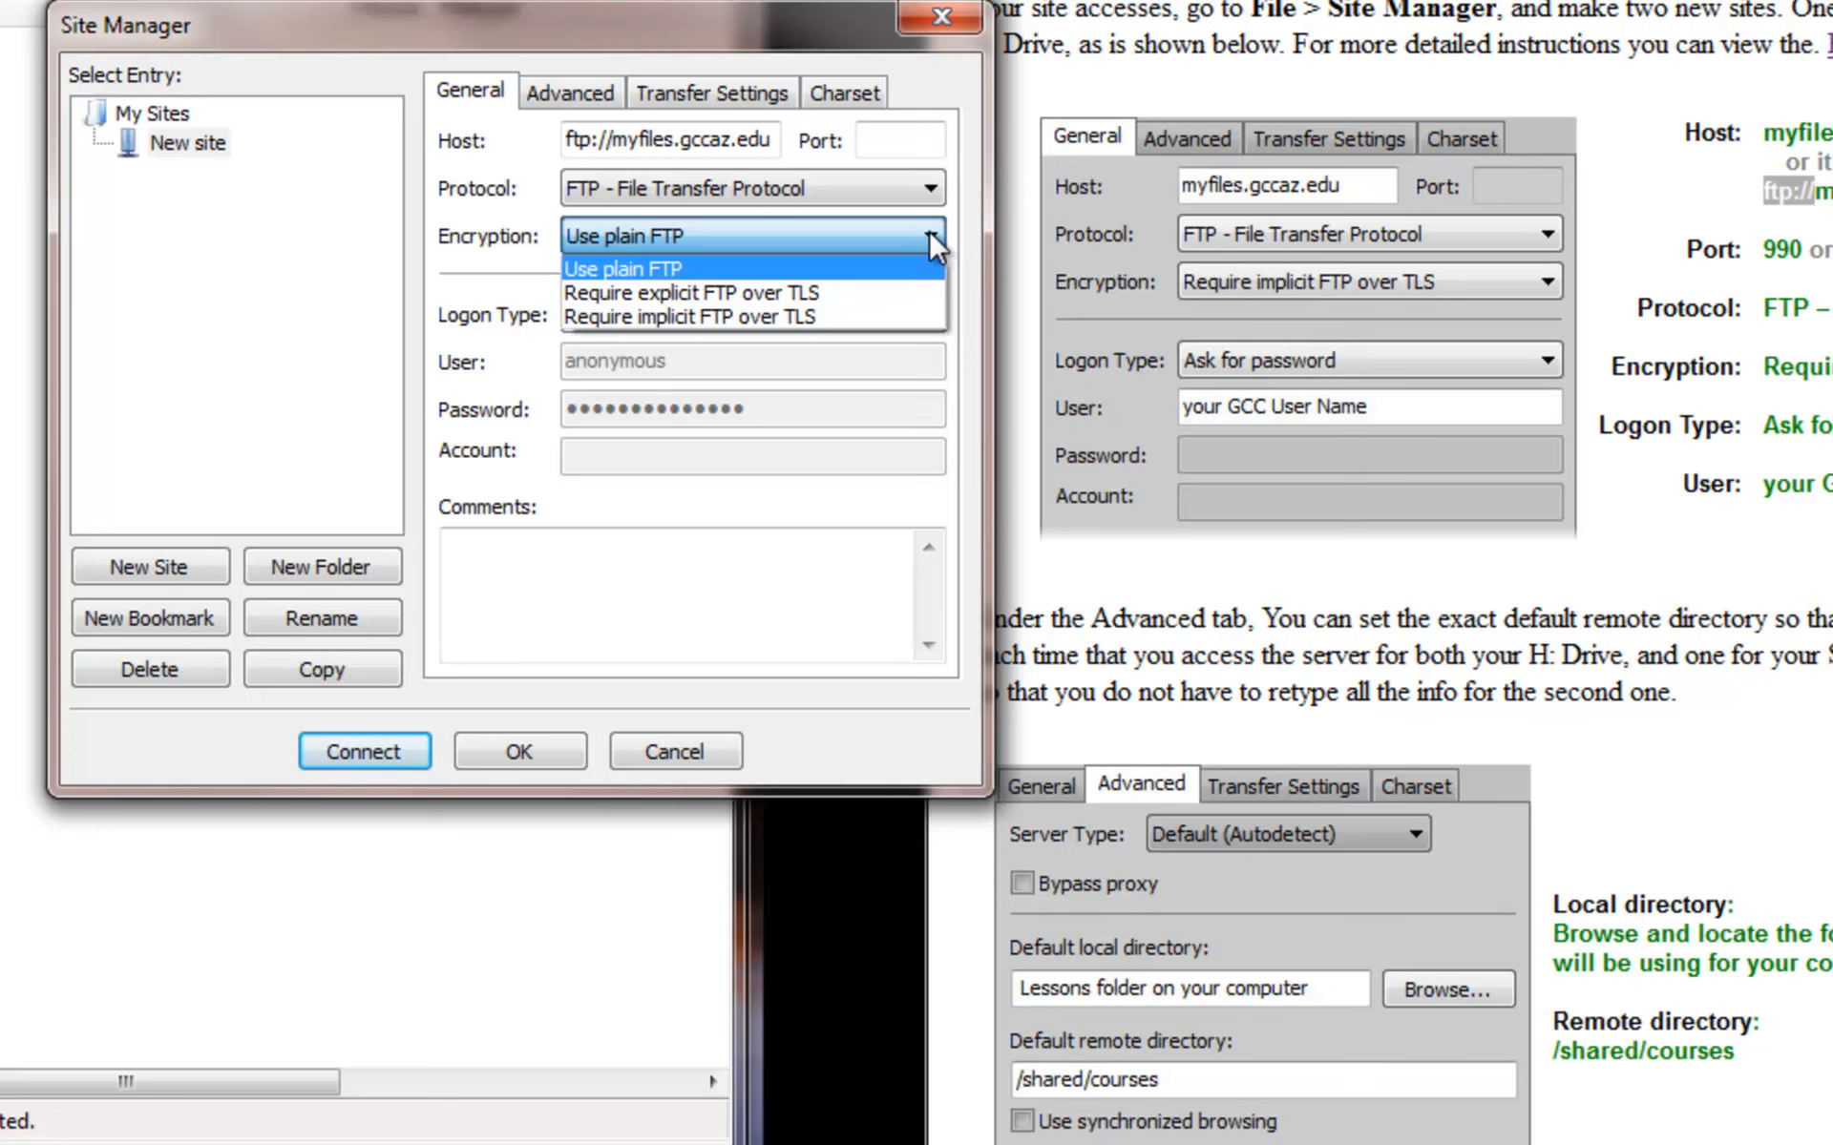
left_click(912, 315)
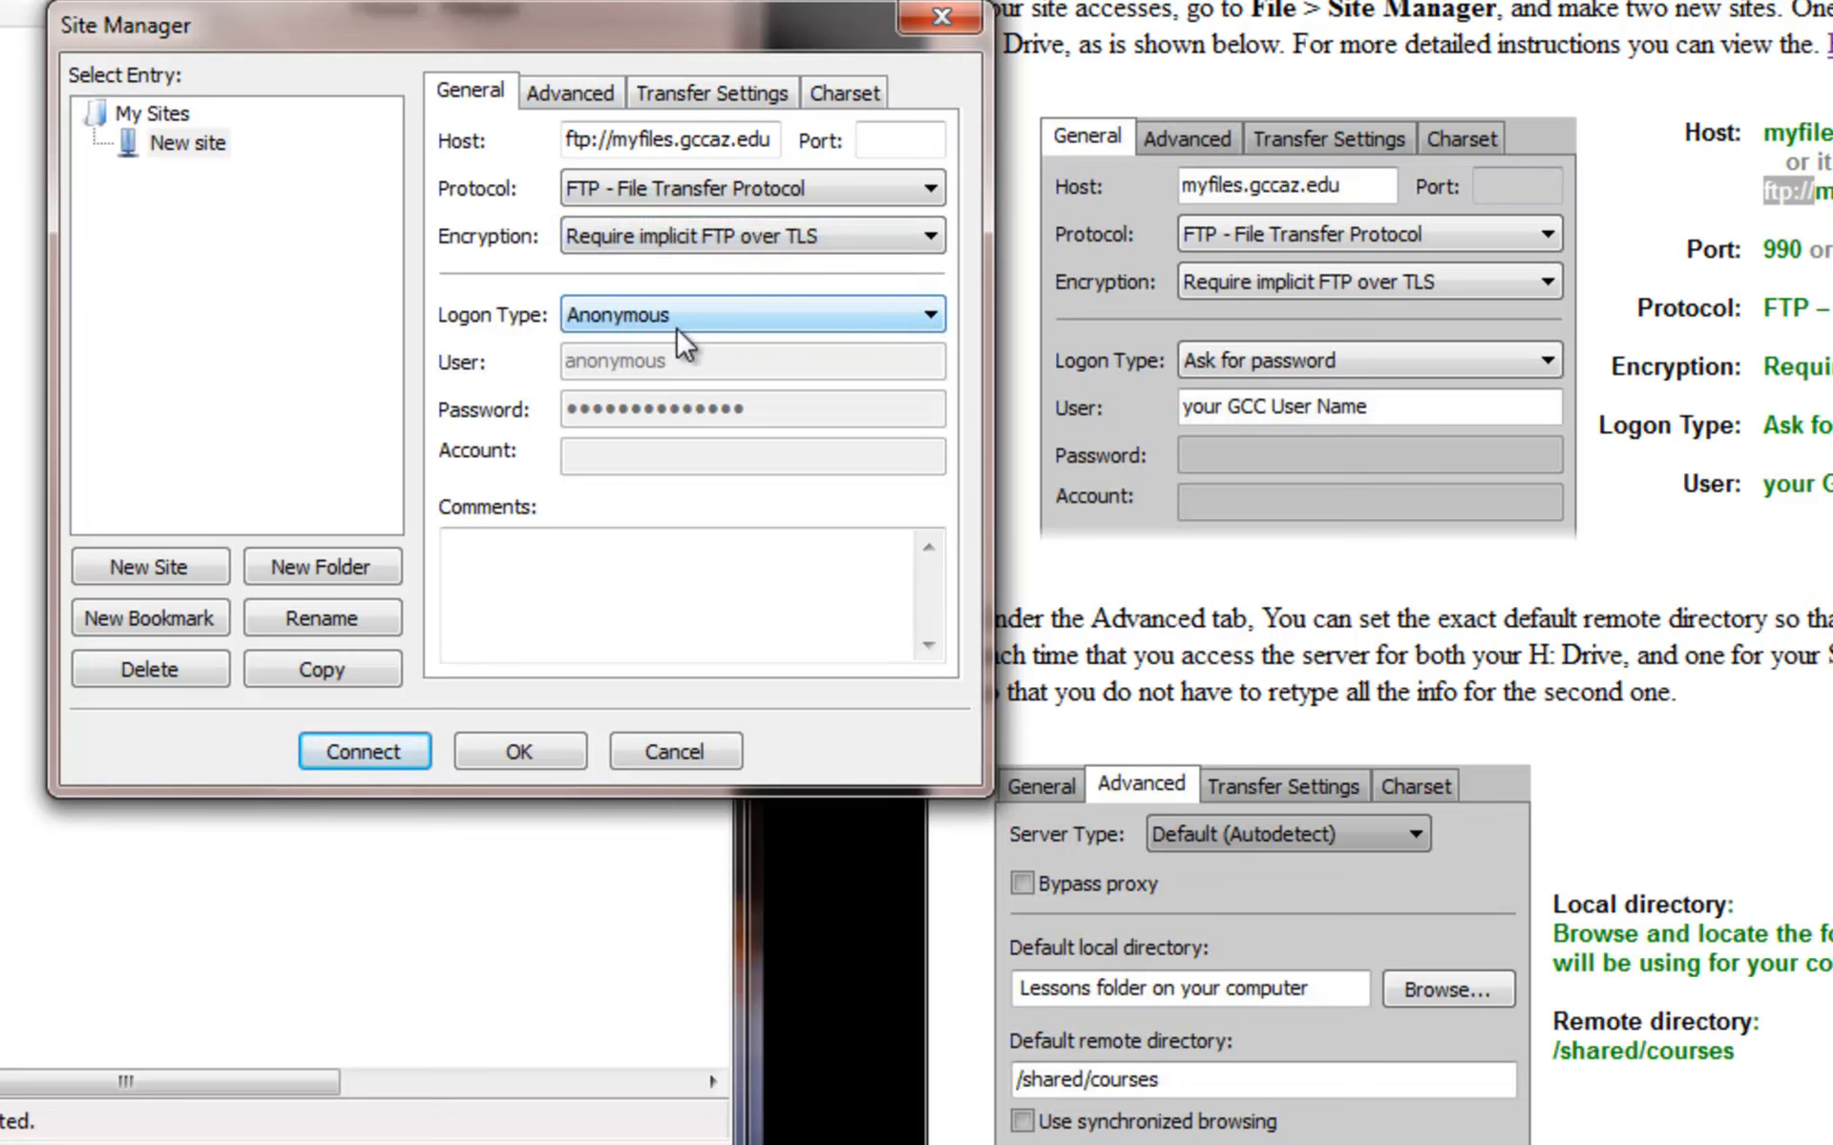
left_click(827, 316)
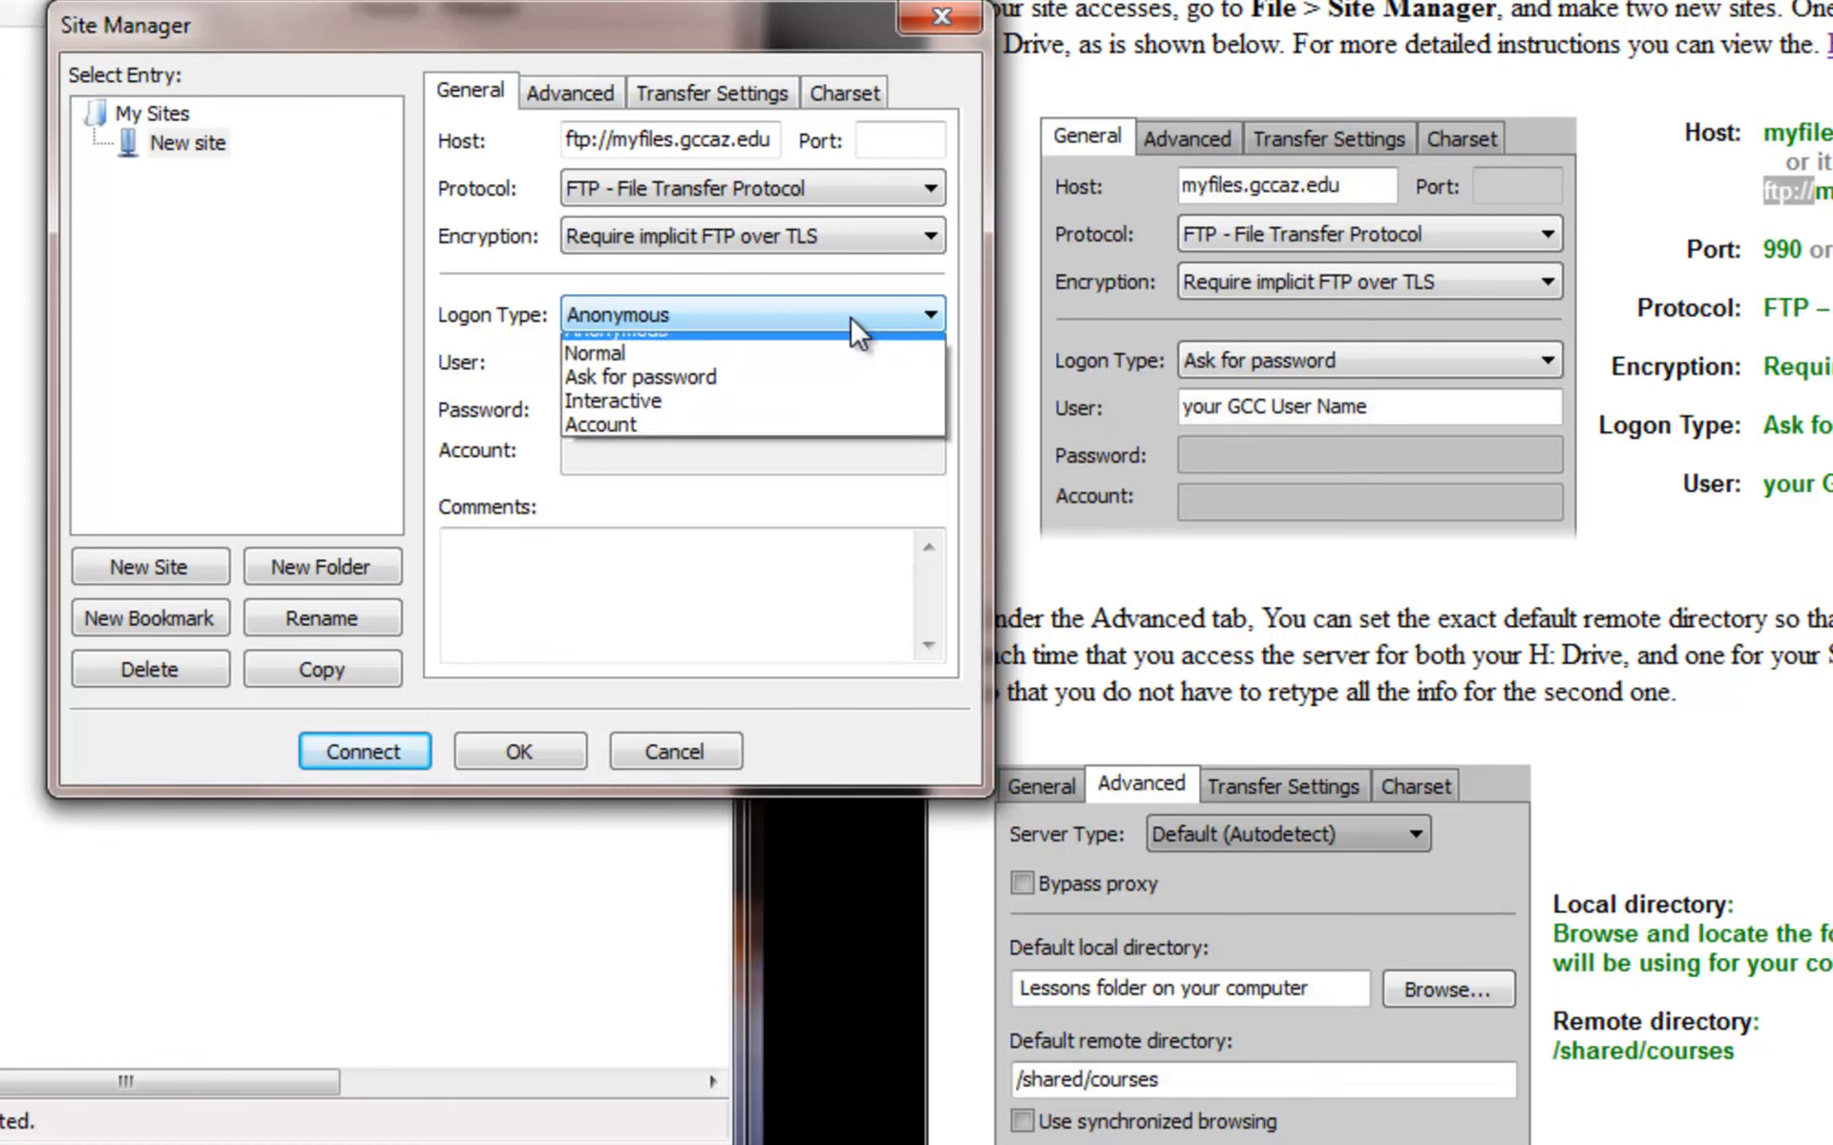
left_click(834, 415)
- Replace the anonymous user name with the student's GCC user name, then show Advanced settings
left_click(713, 360)
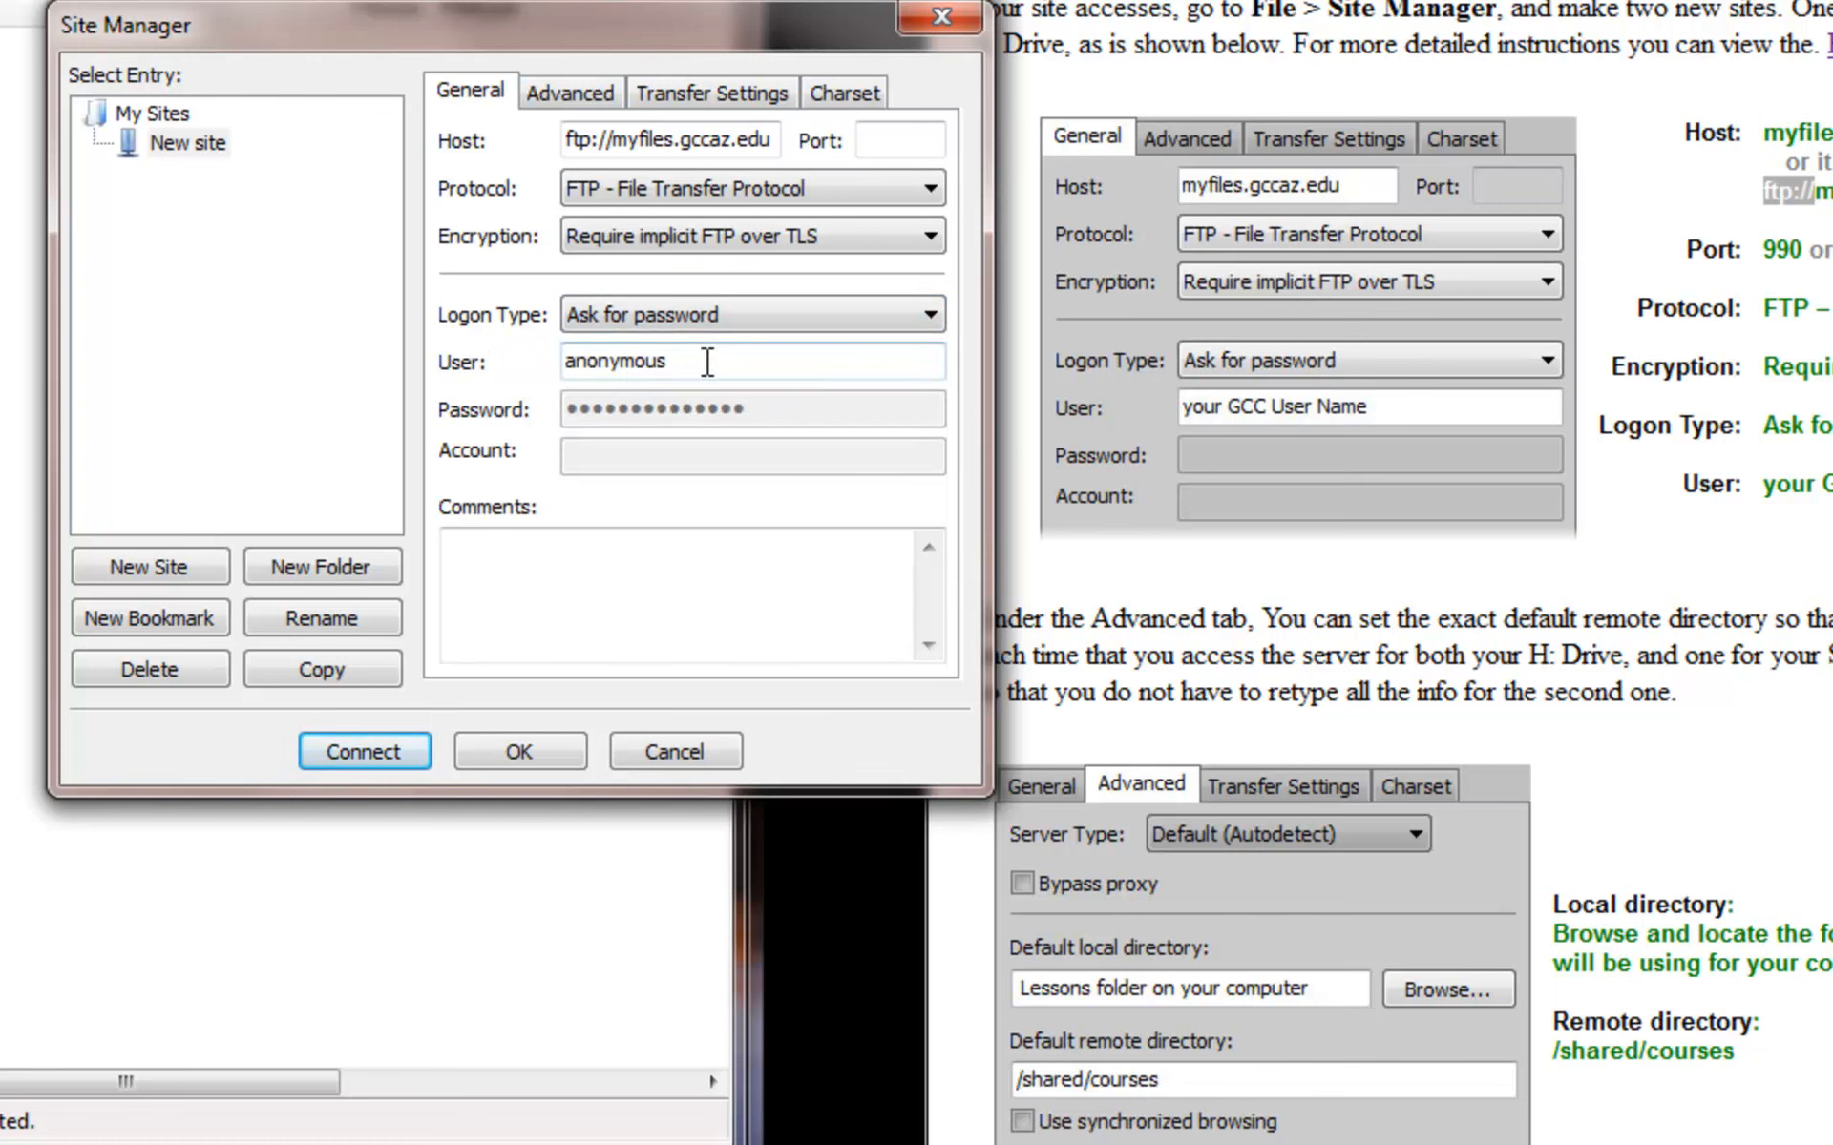
left_click_drag(769, 31, 908, 85)
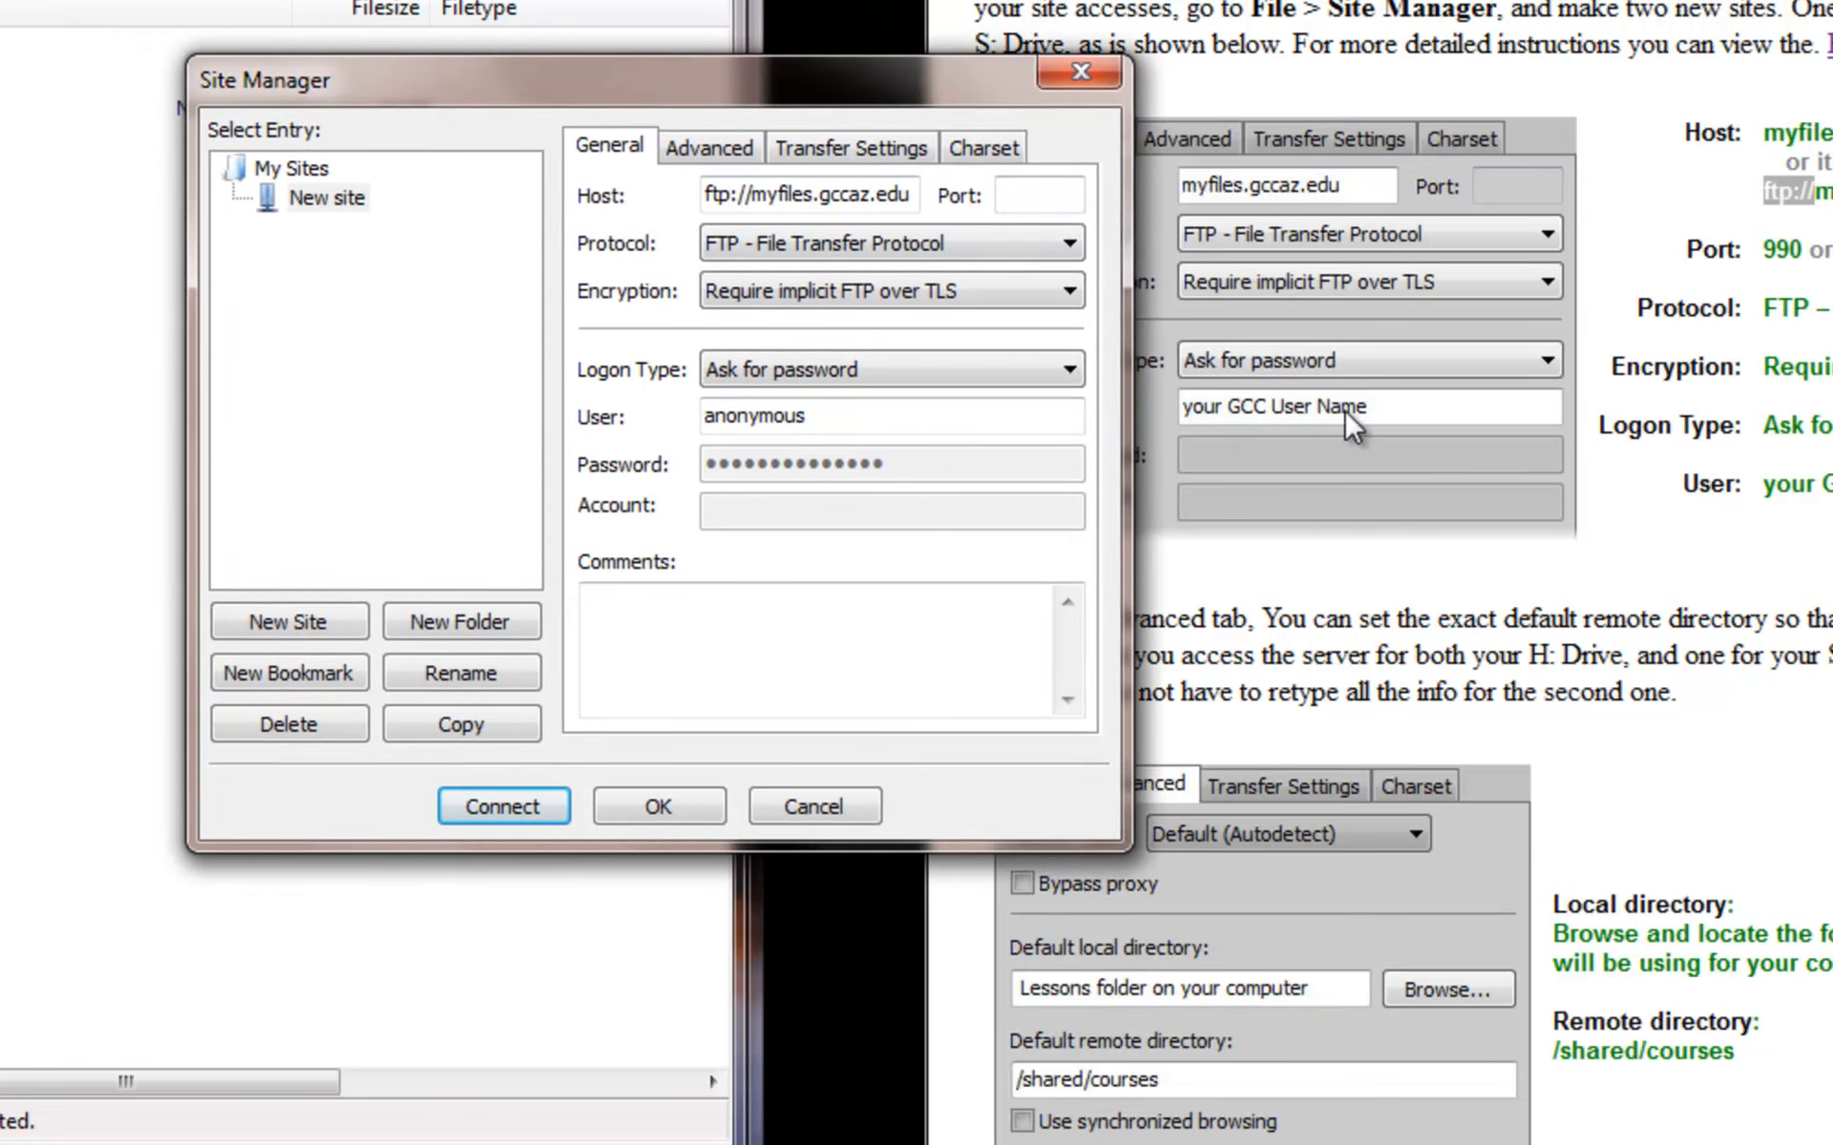
double_click(851, 417)
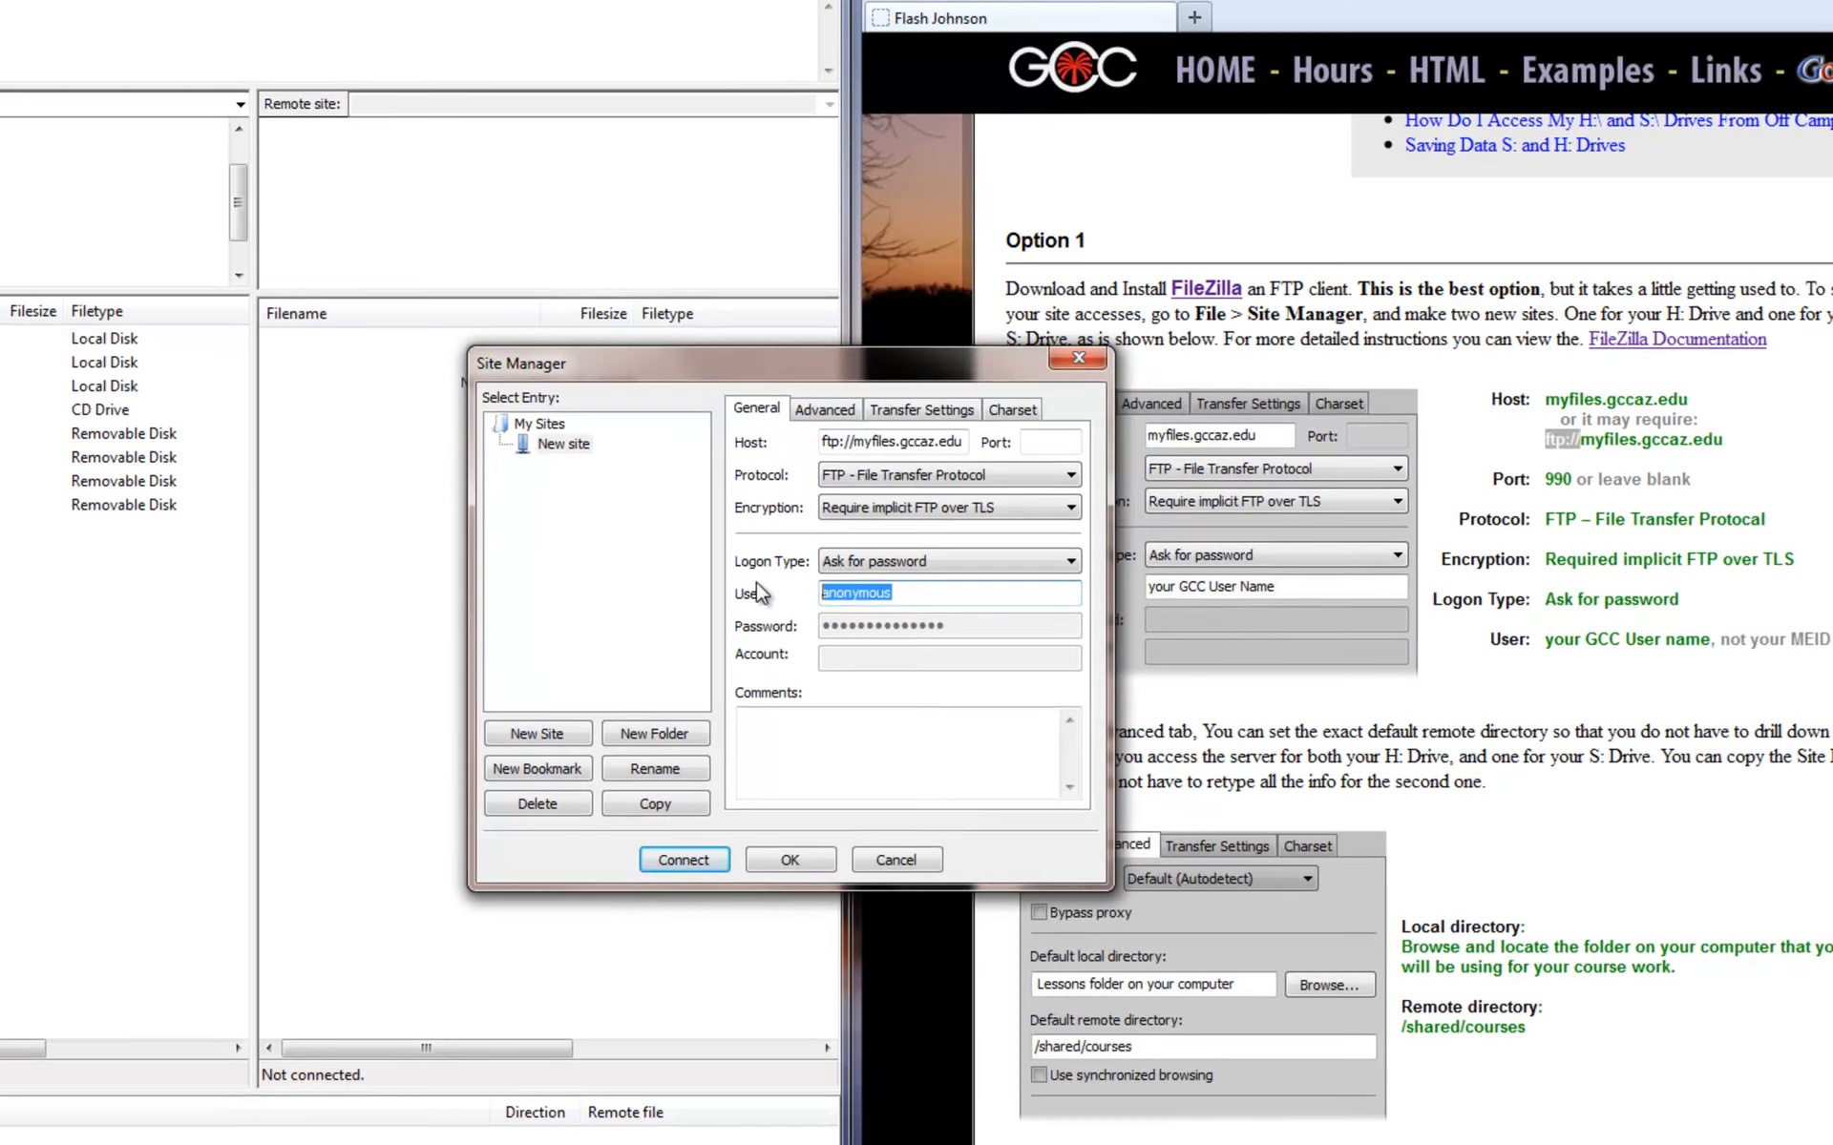
left_click(826, 413)
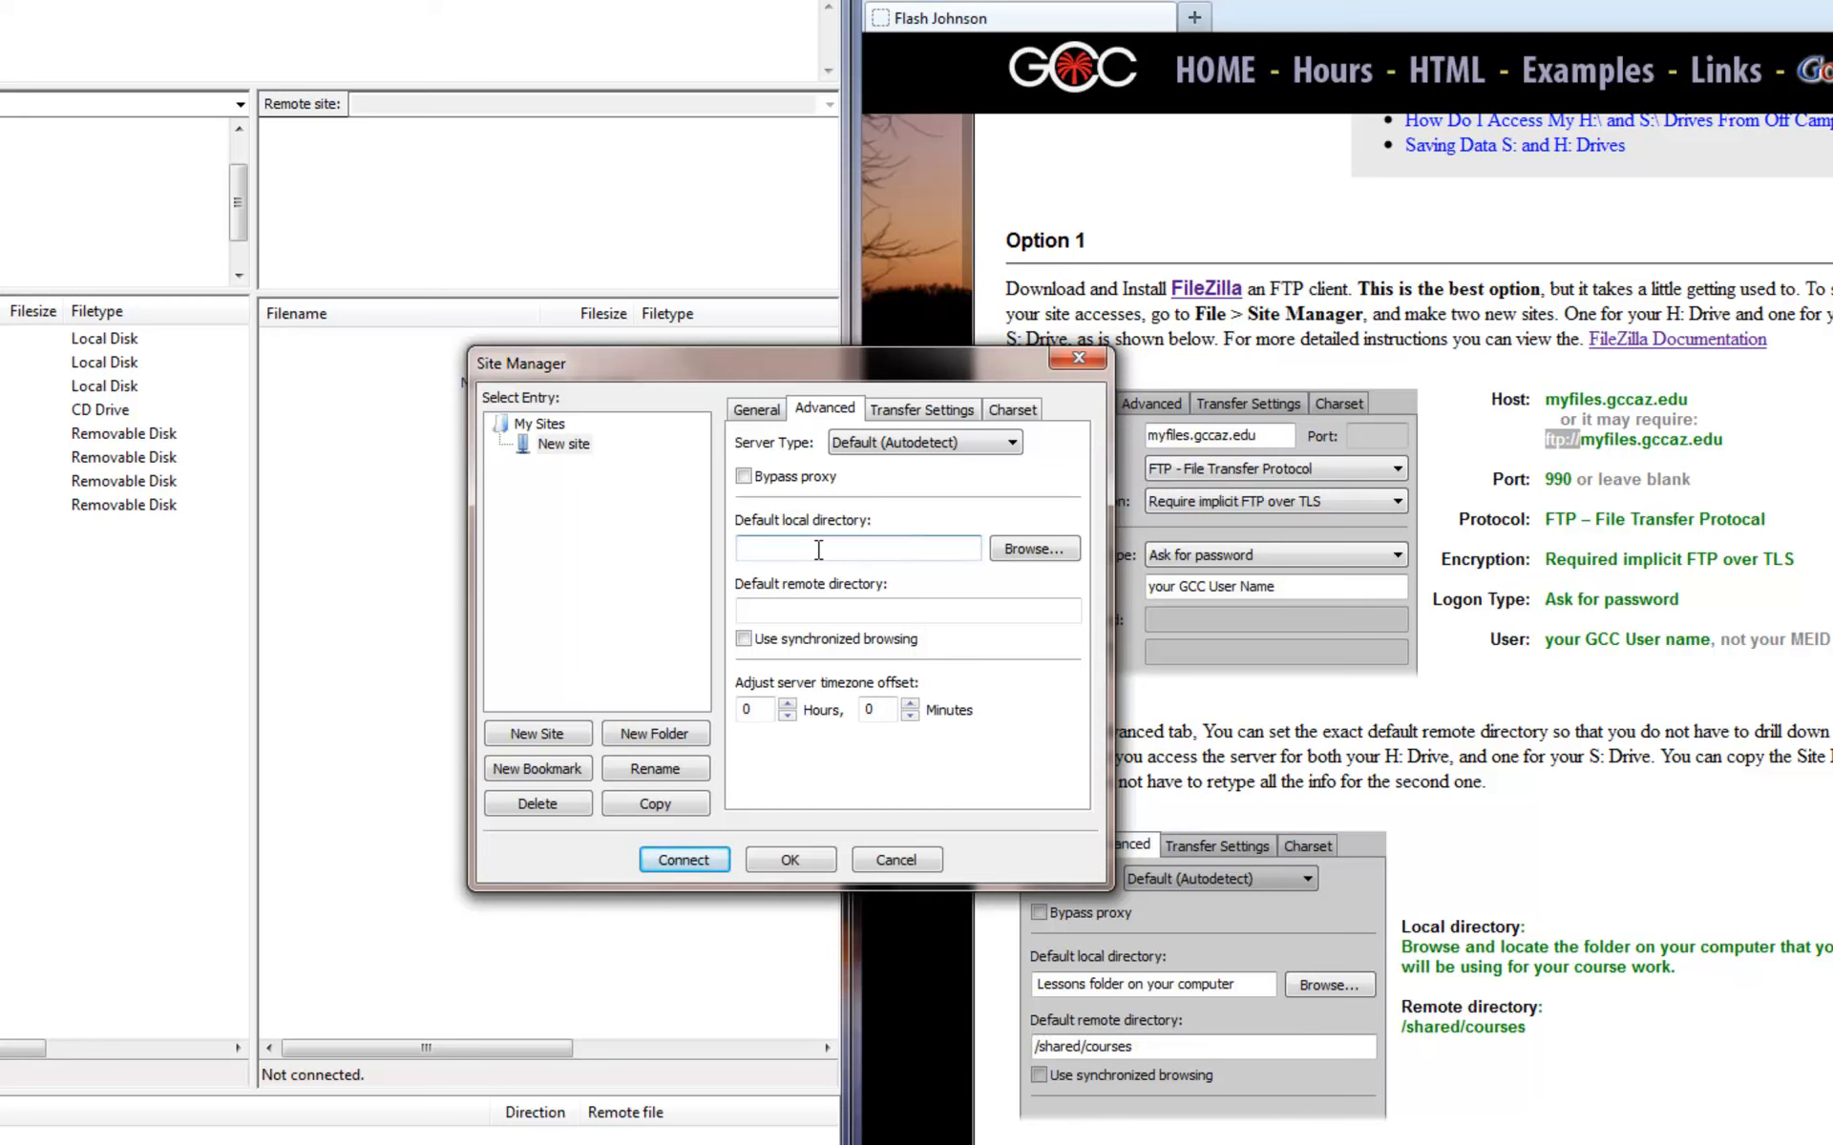
- Set the default local directory to Documents\classes and move the Site Manager aside
left_click(1035, 552)
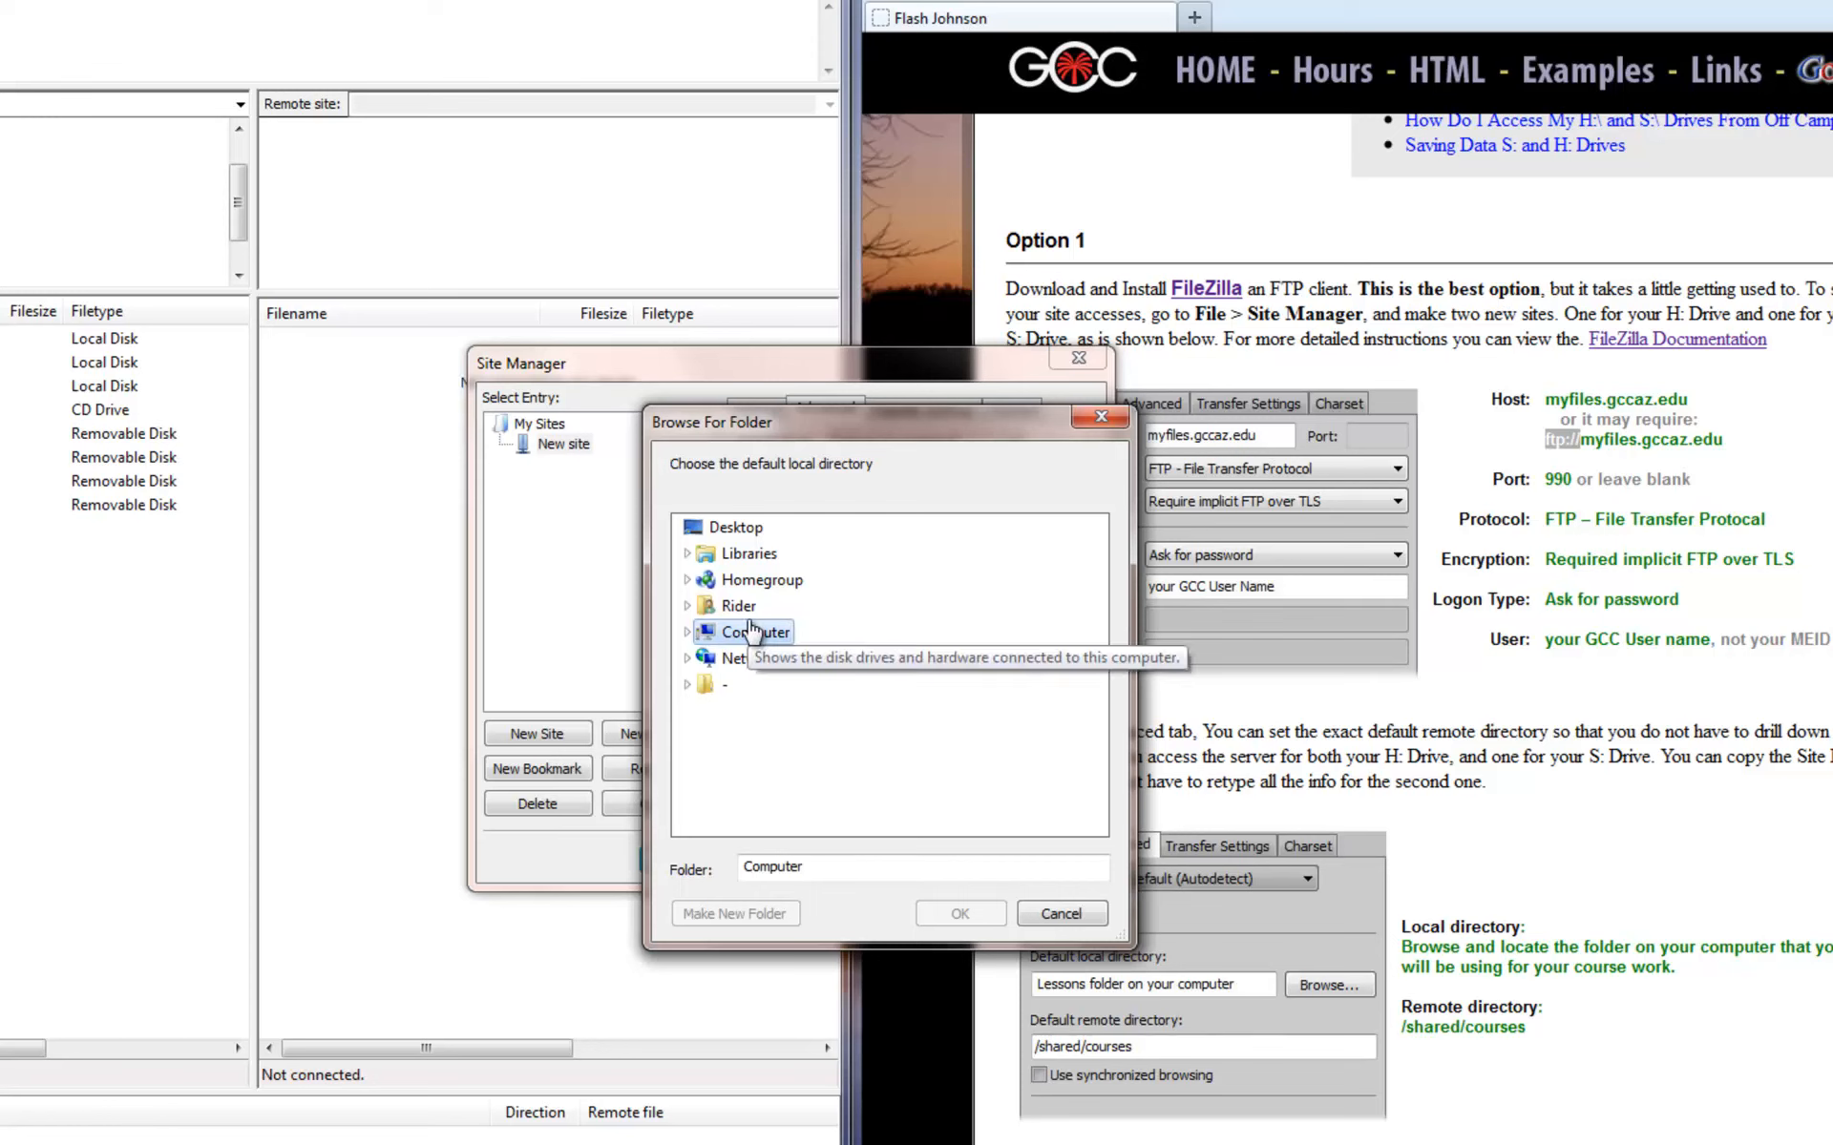
left_click(737, 606)
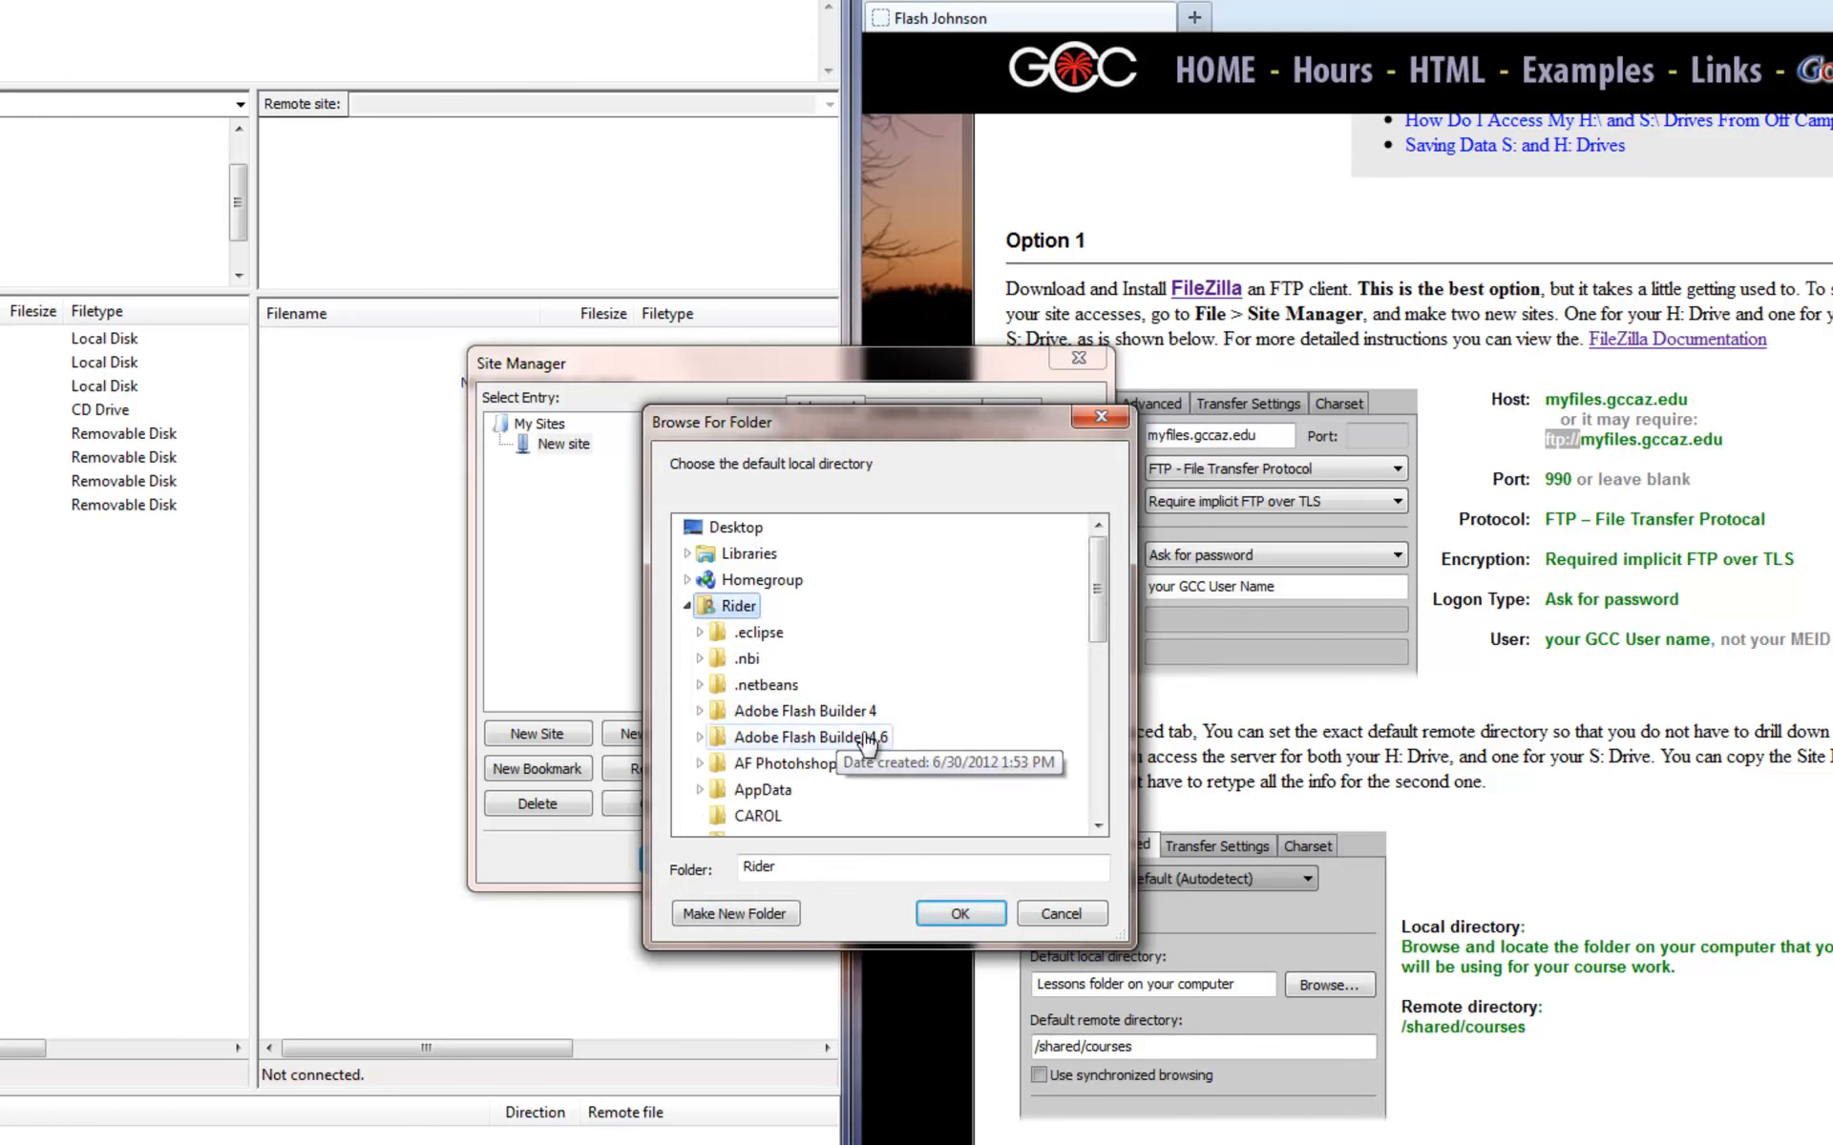
scroll(818, 644, "down", 5)
left_click(816, 638)
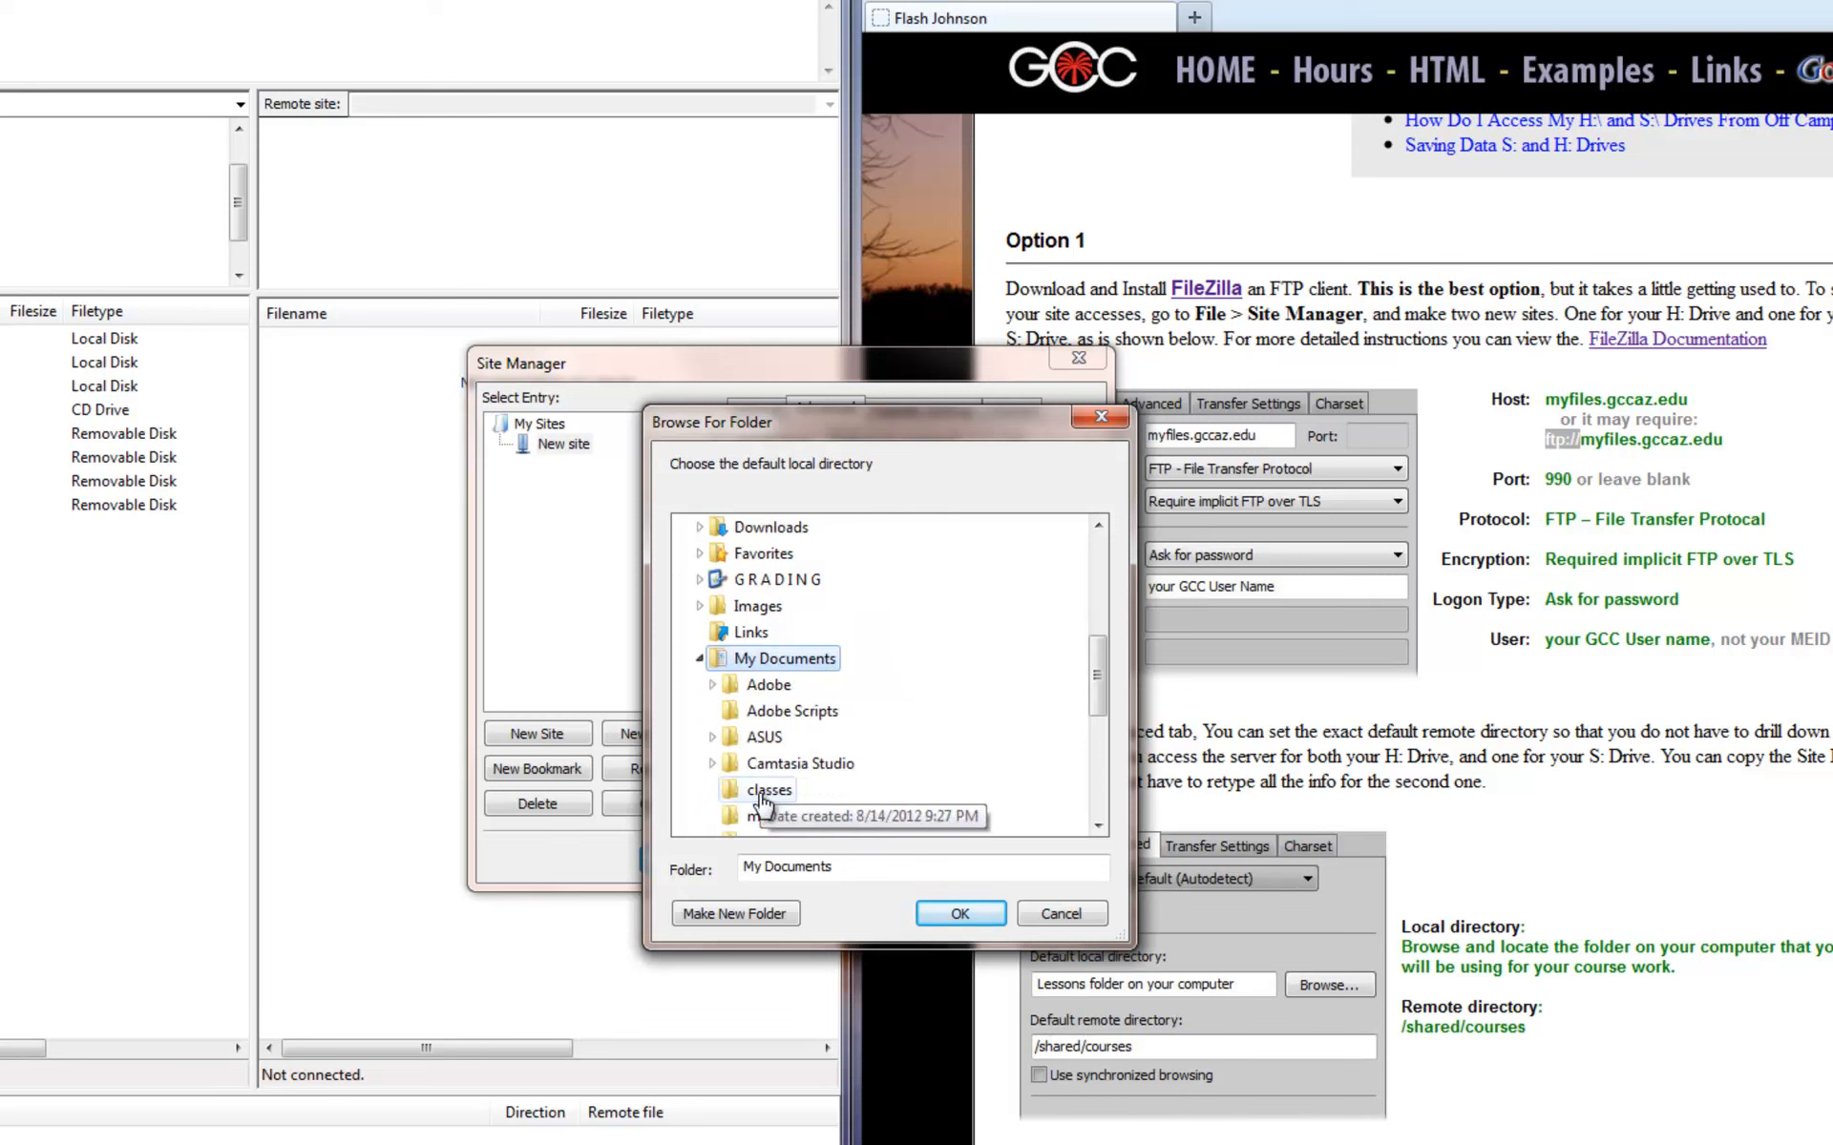
left_click(769, 791)
left_click(959, 914)
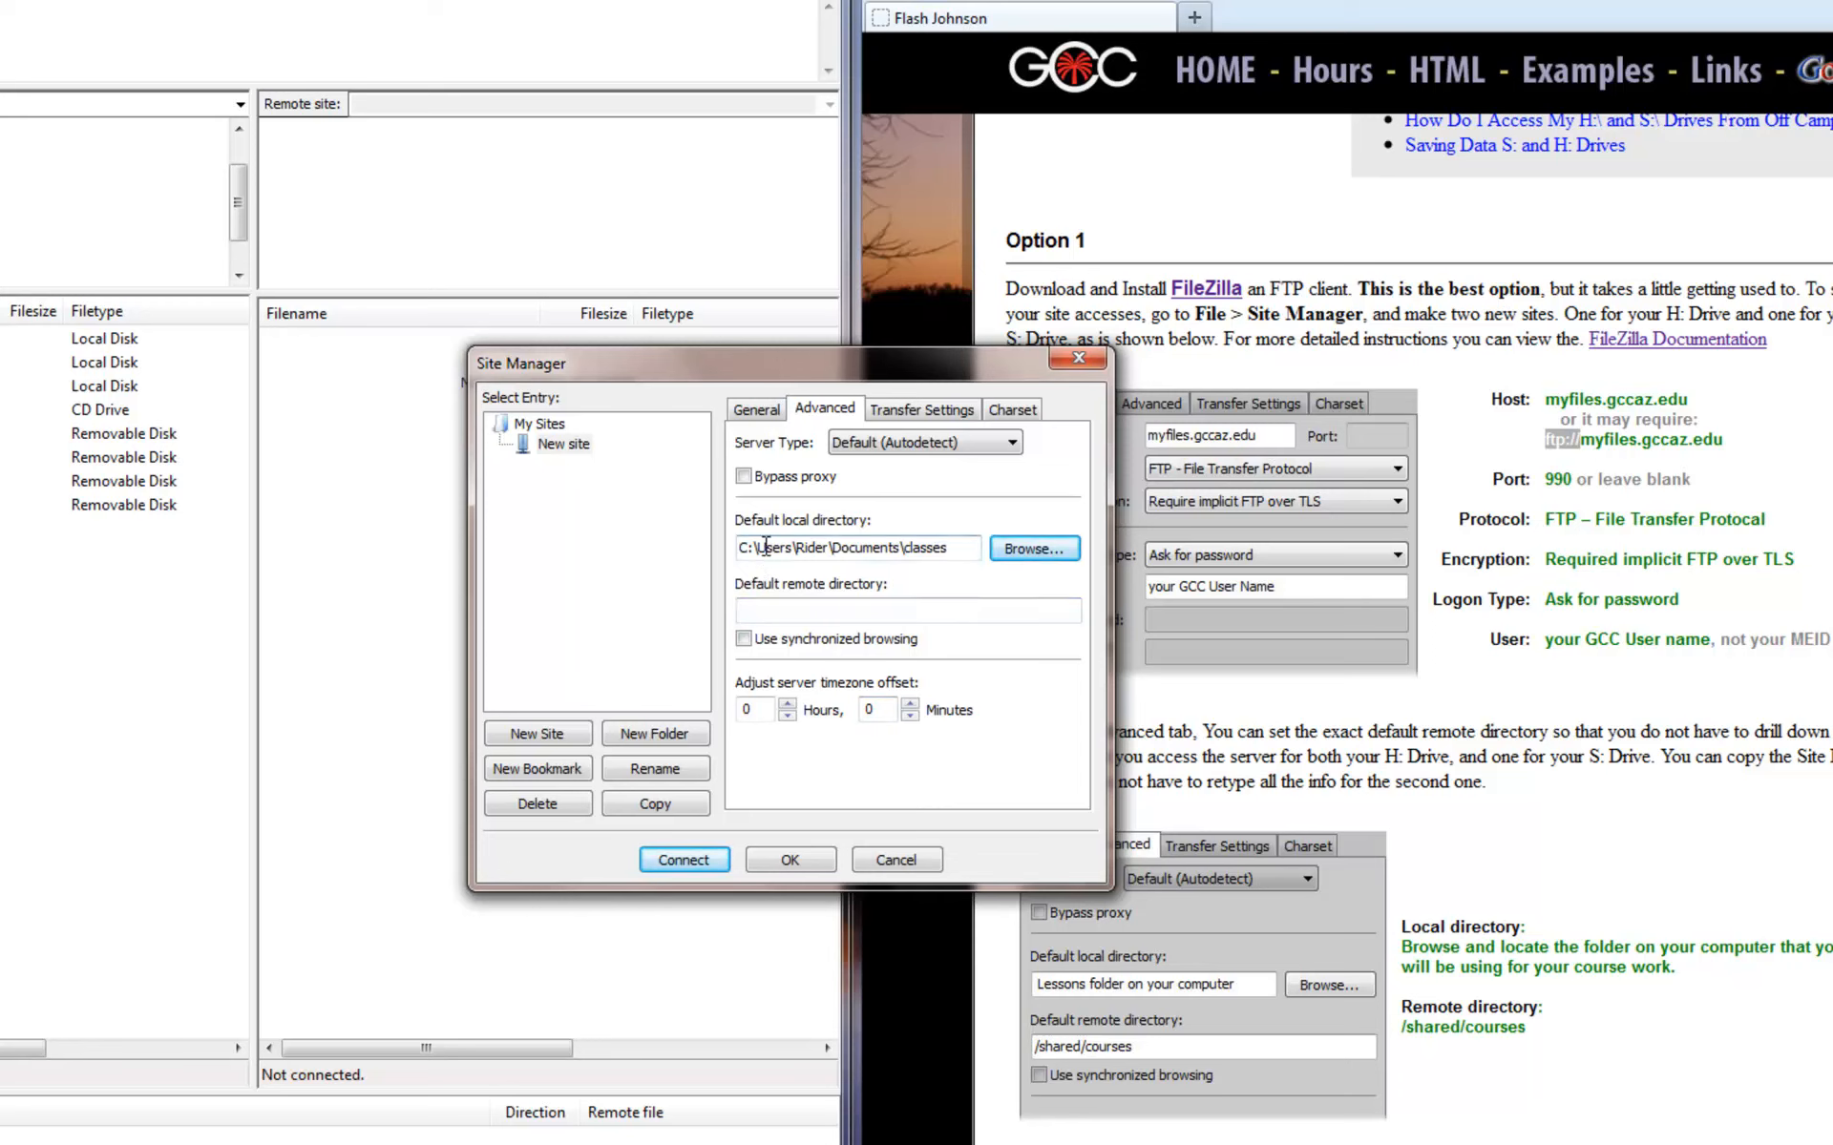
left_click_drag(761, 550, 959, 552)
left_click(960, 552)
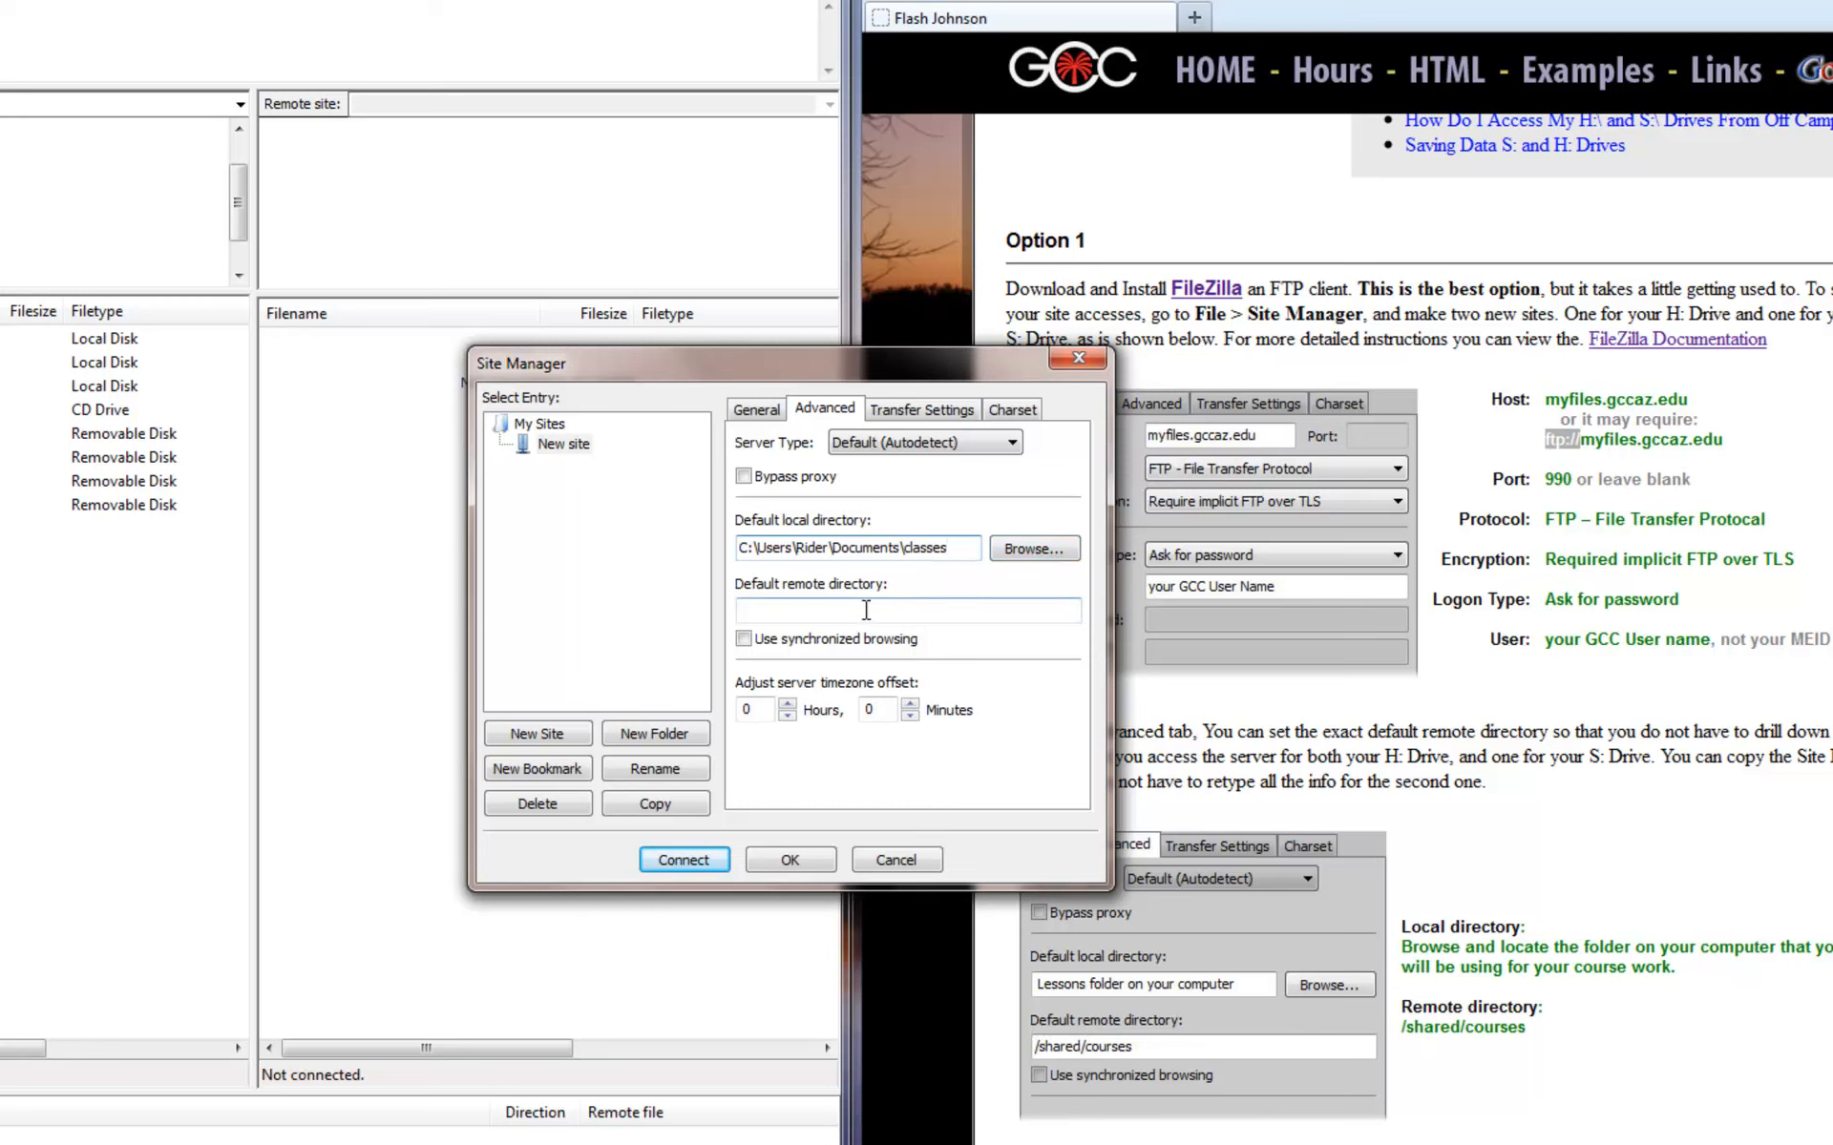
left_click_drag(914, 373, 760, 750)
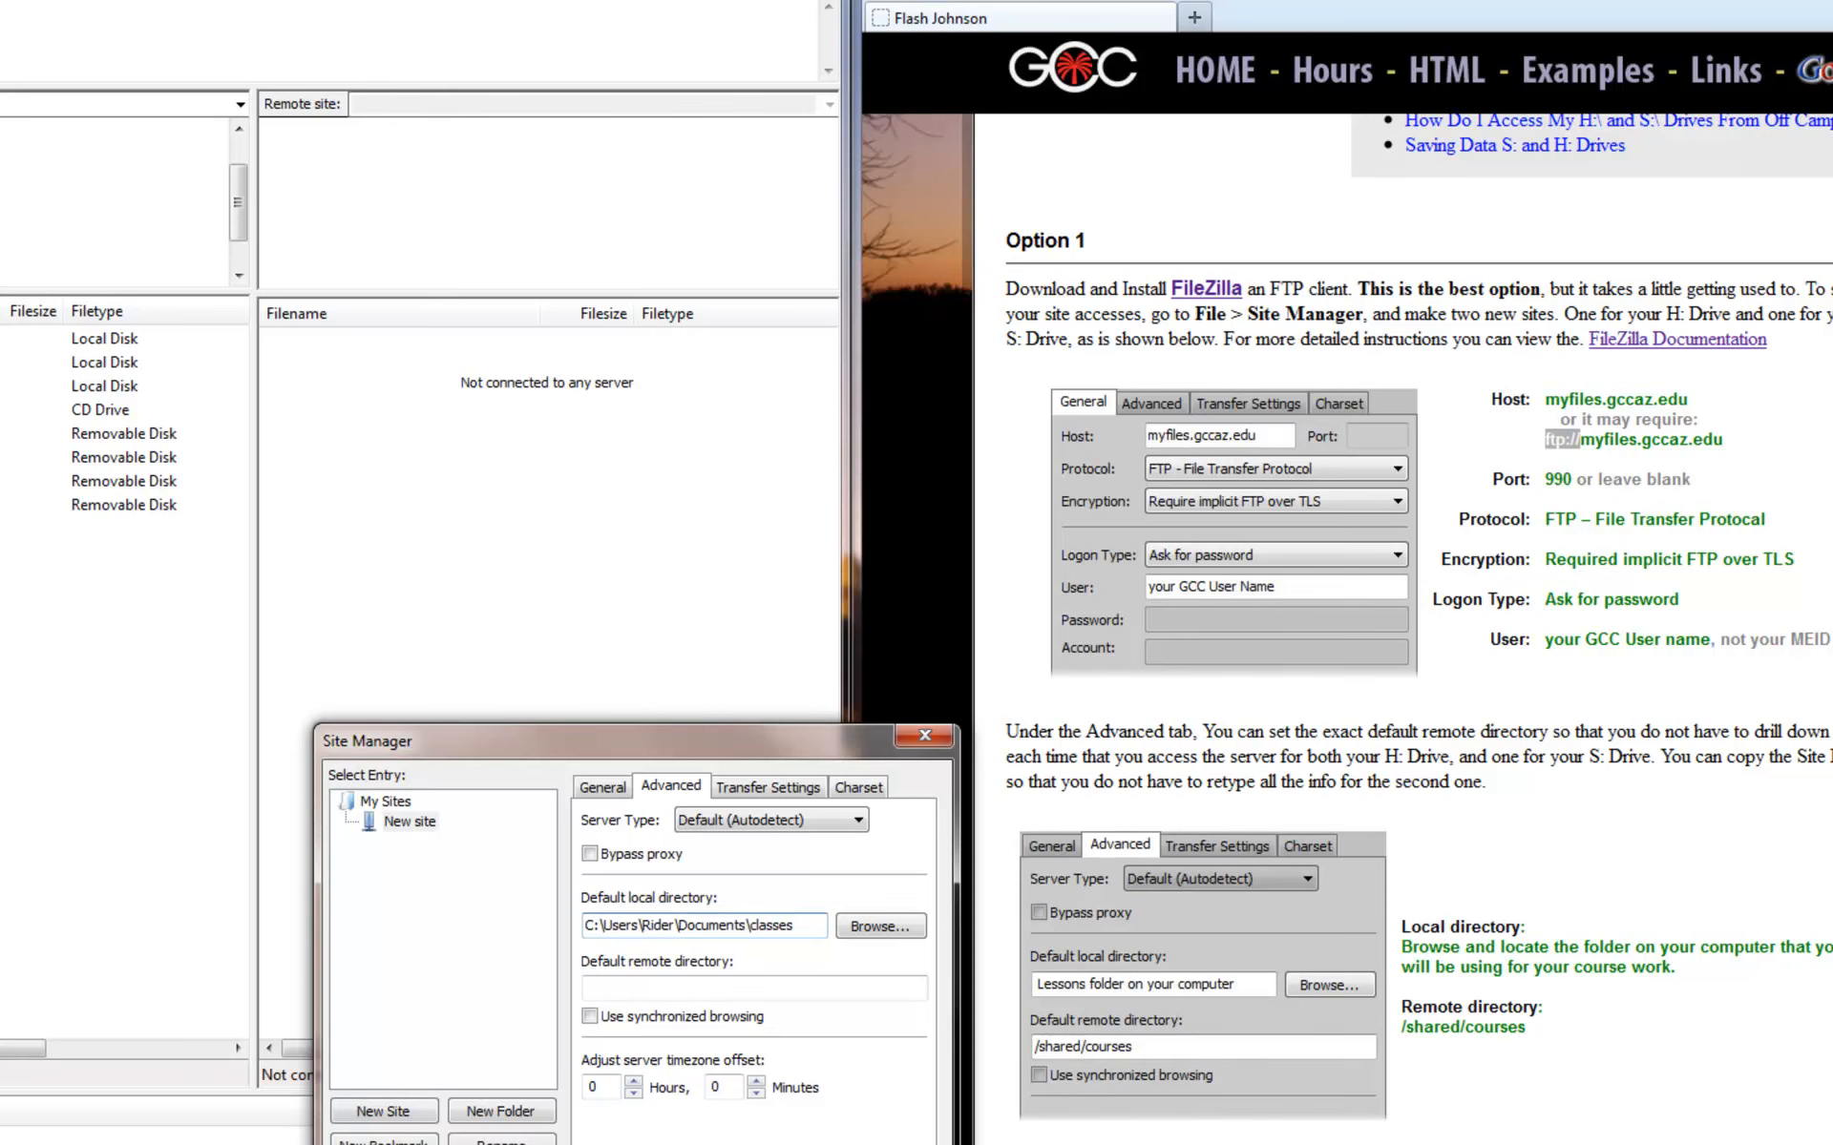
- Enter /home/f/j/ plus the user name as the Default remote directory on the Advanced tab
scroll(1419, 630, "down", 4)
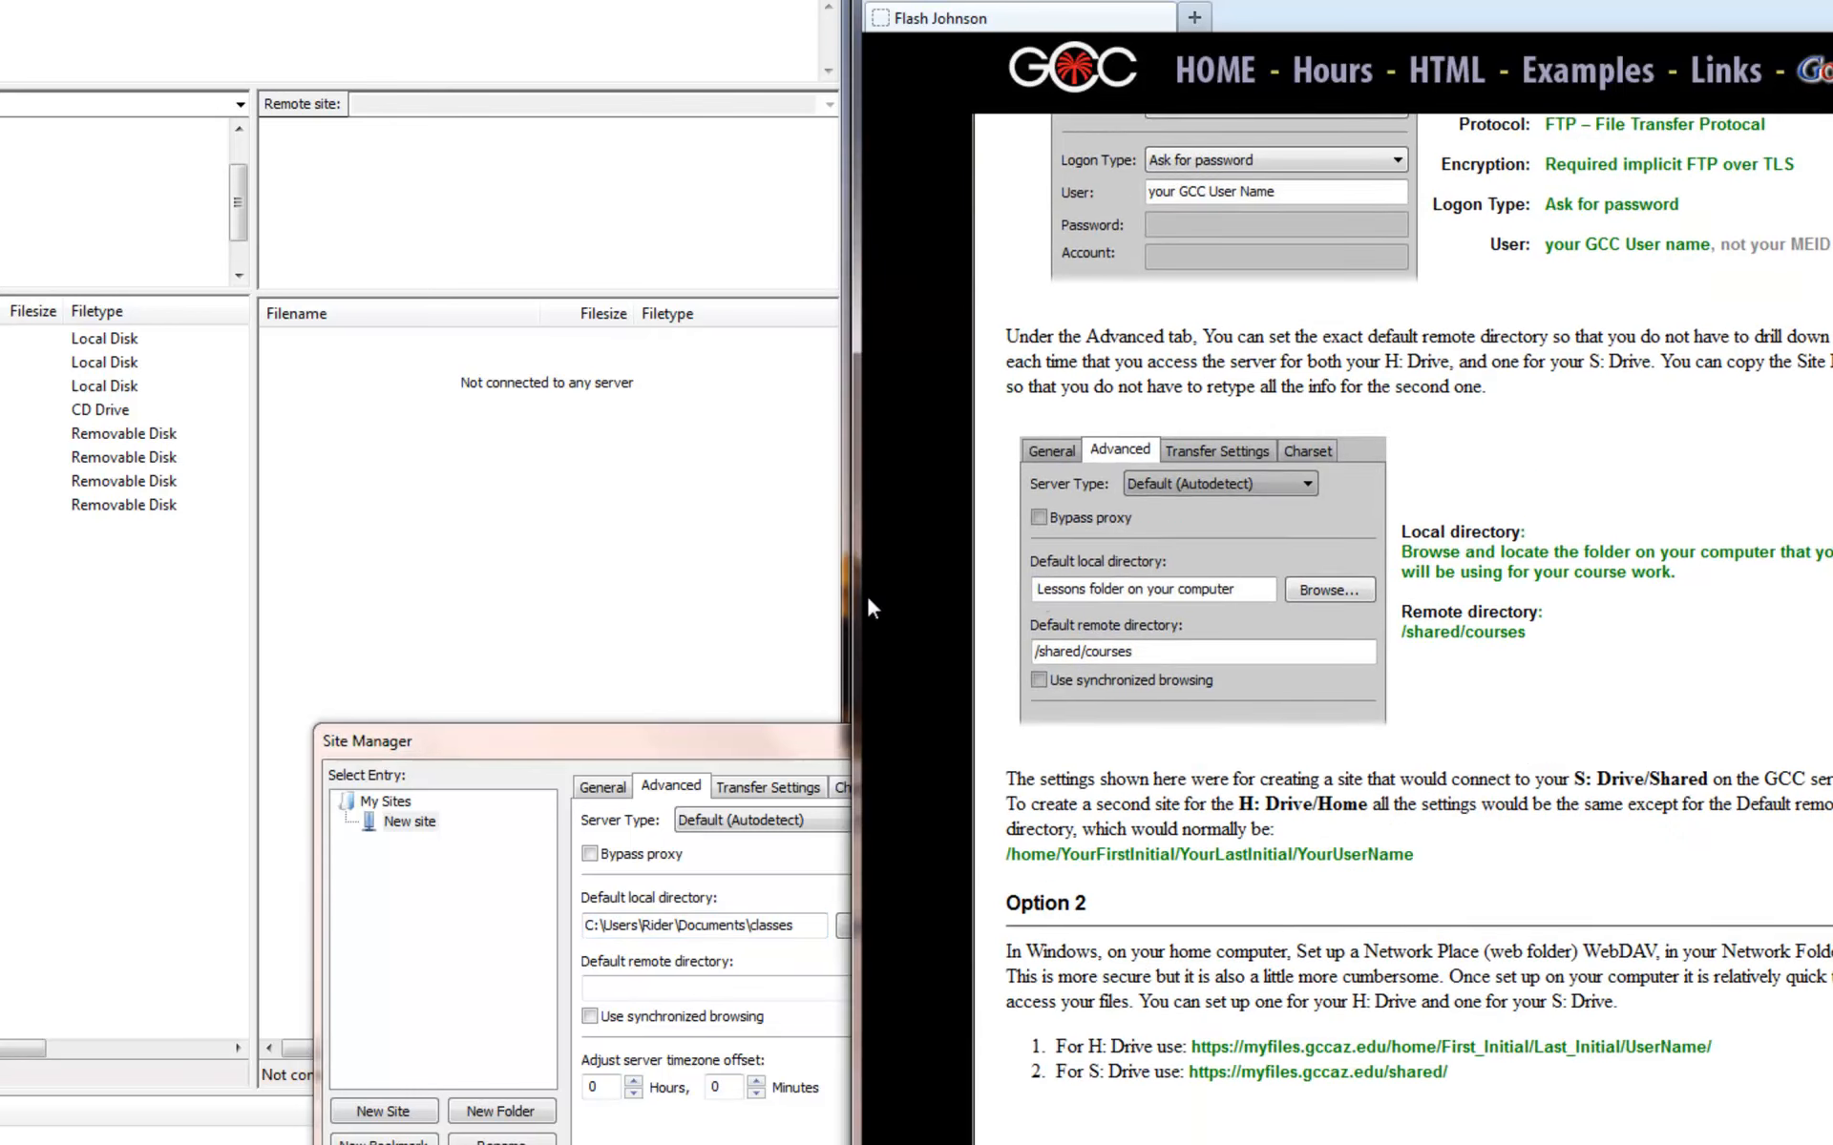
left_click_drag(706, 746, 730, 572)
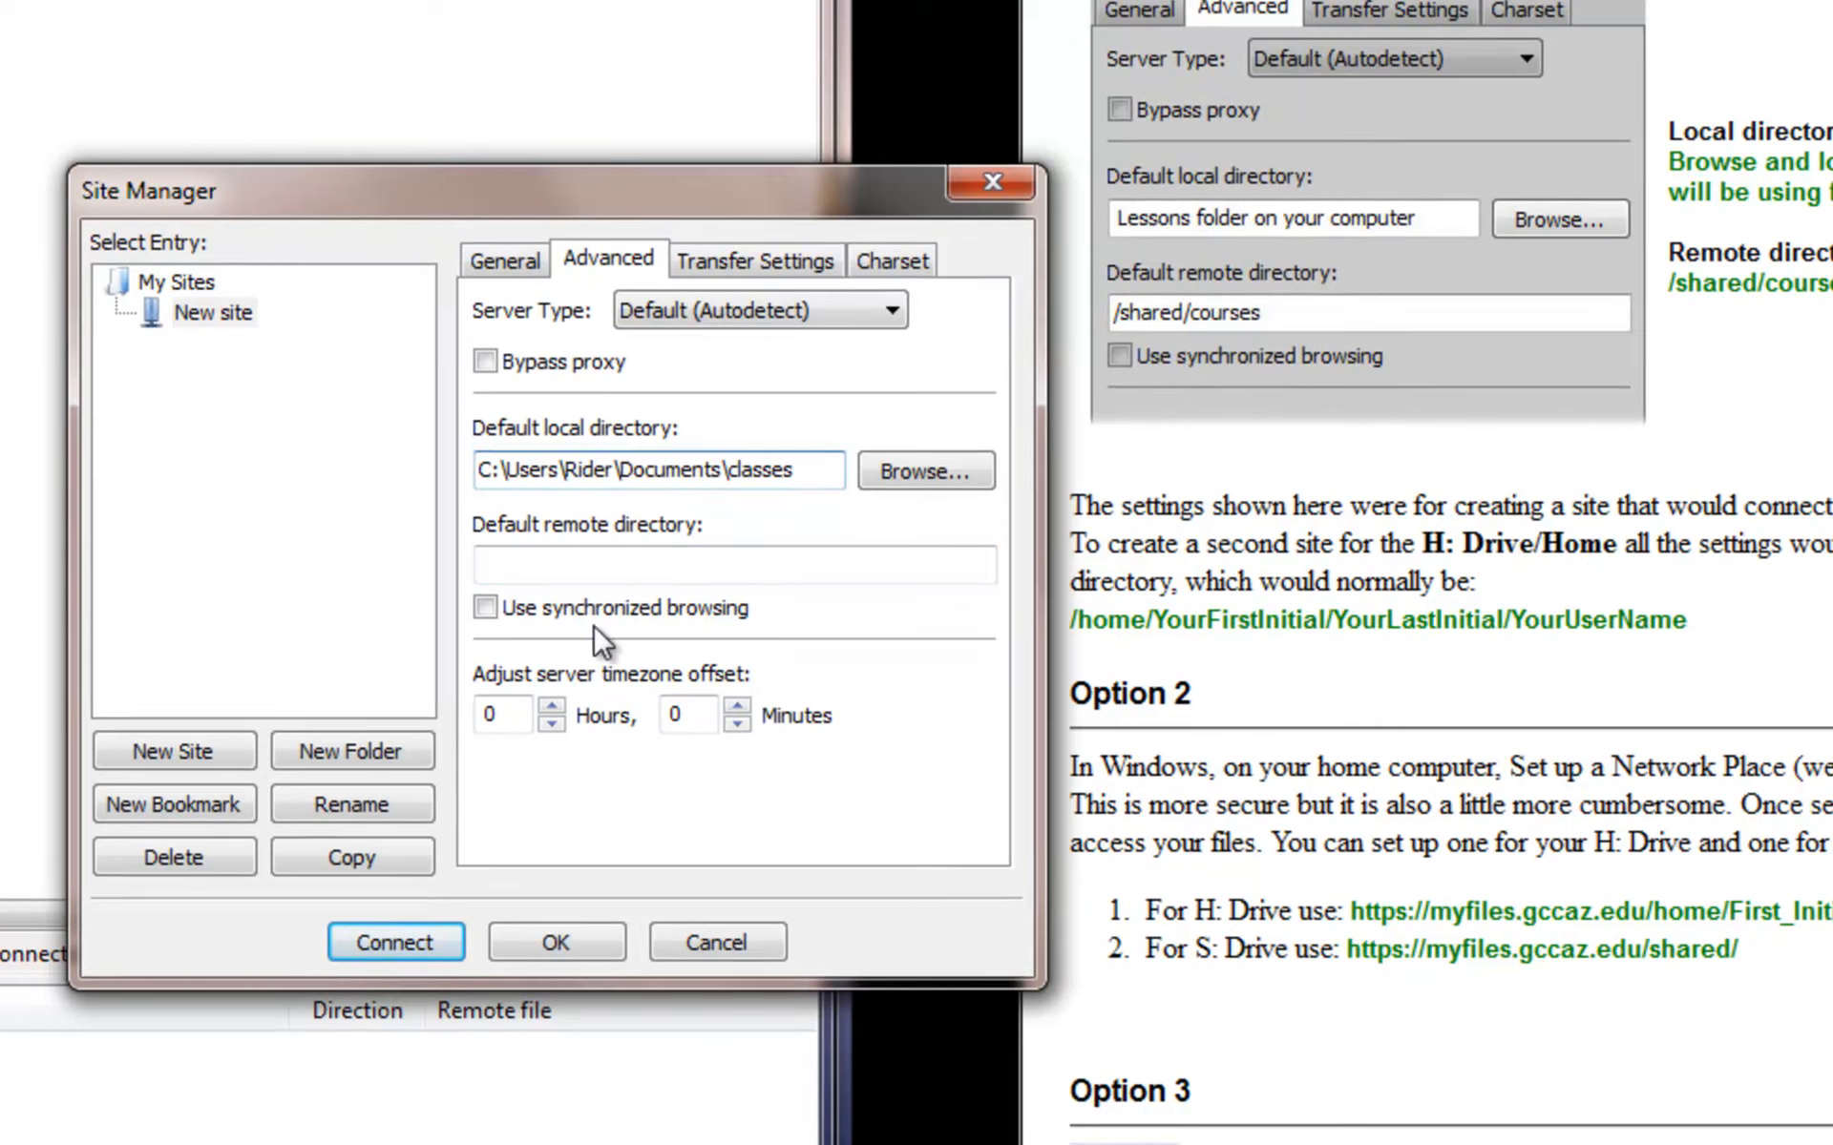
left_click(567, 563)
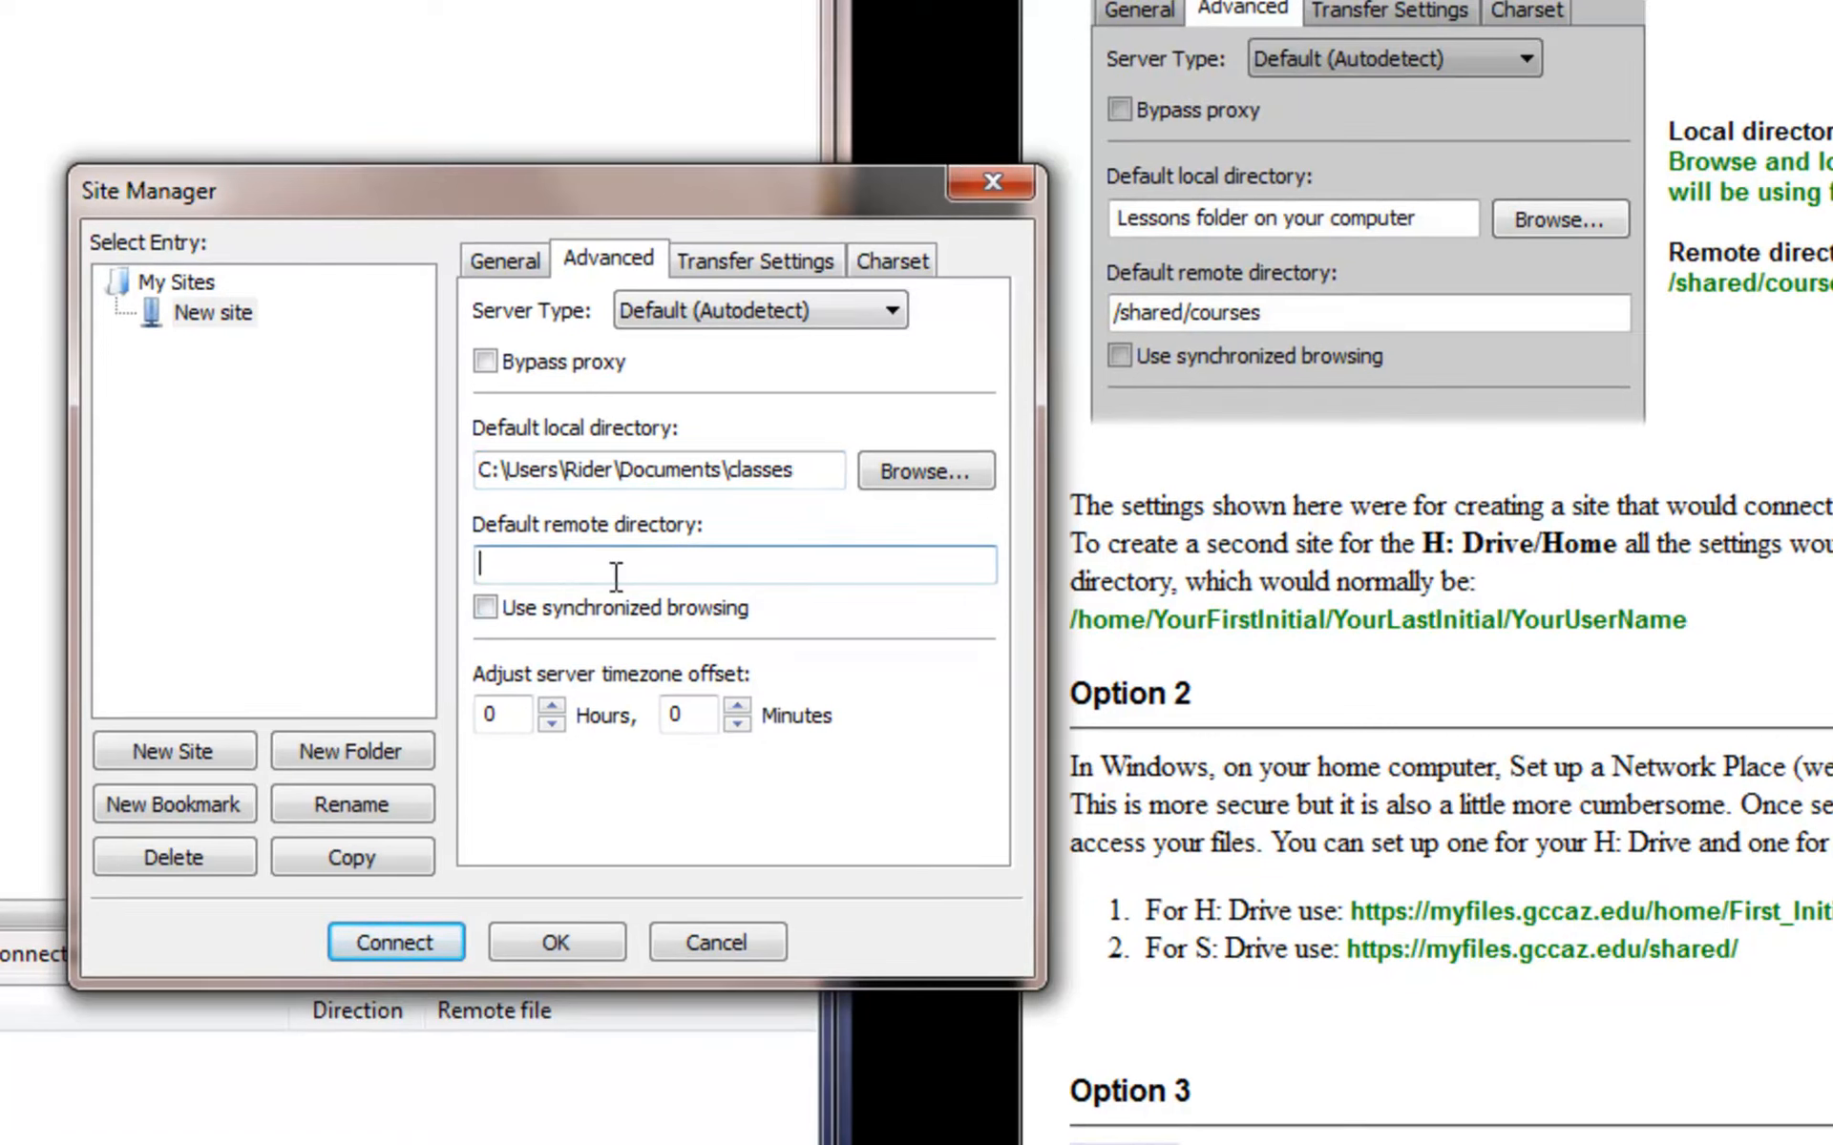
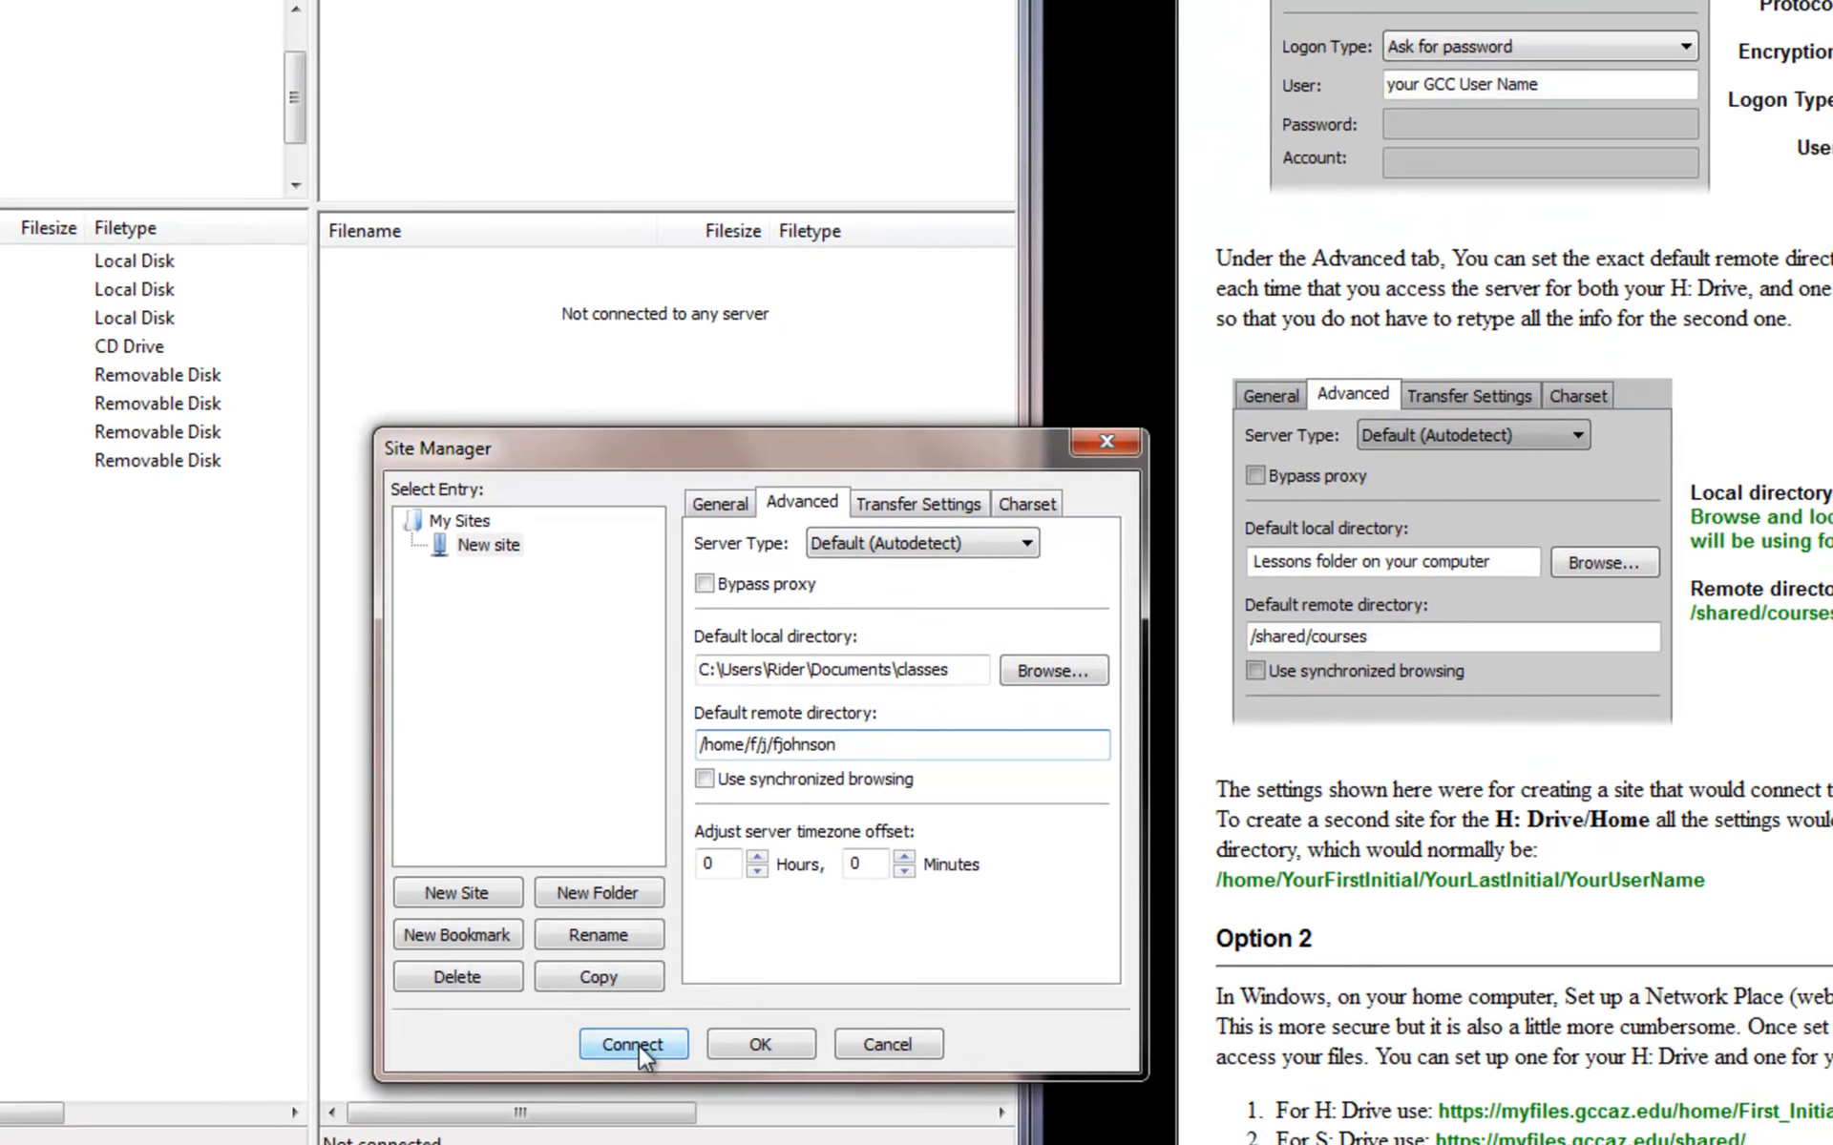
- Connect to the new site with the password, then select the local classes folder
left_click(633, 1044)
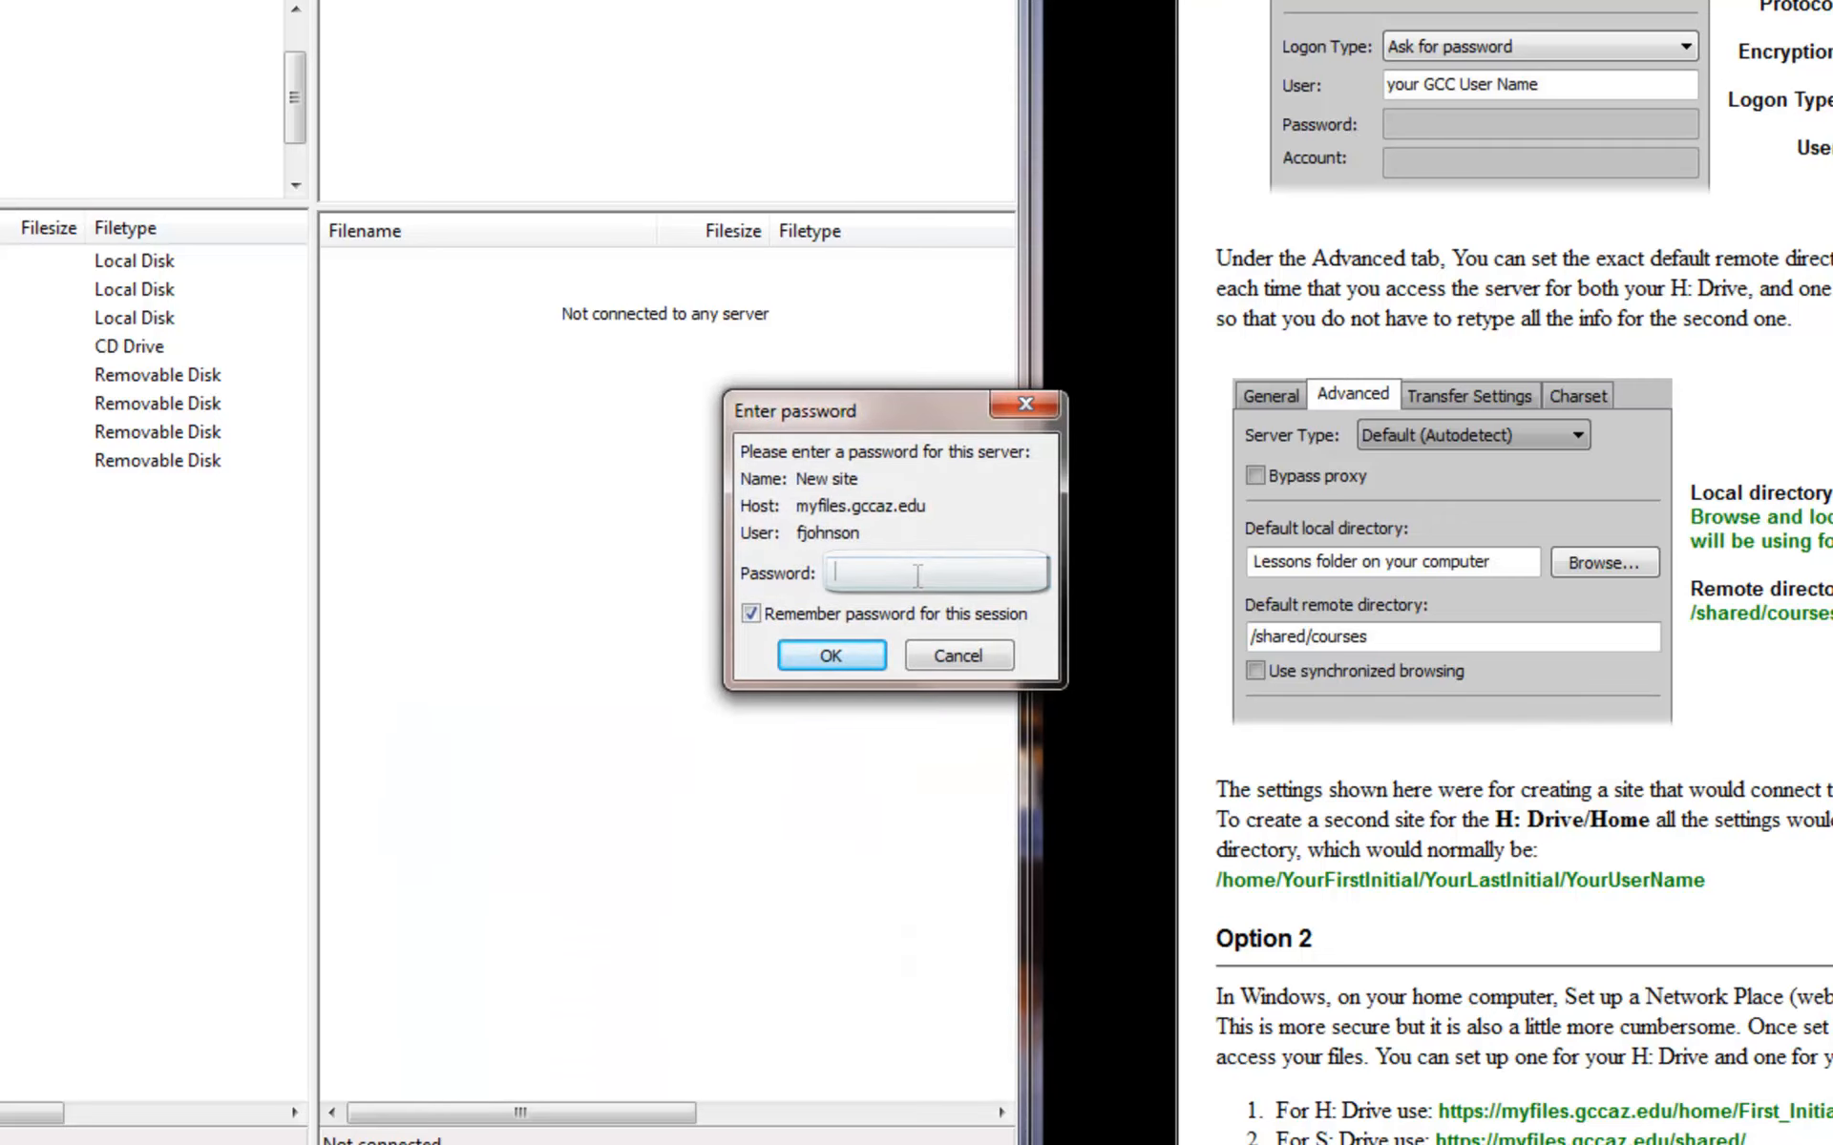
left_click(844, 666)
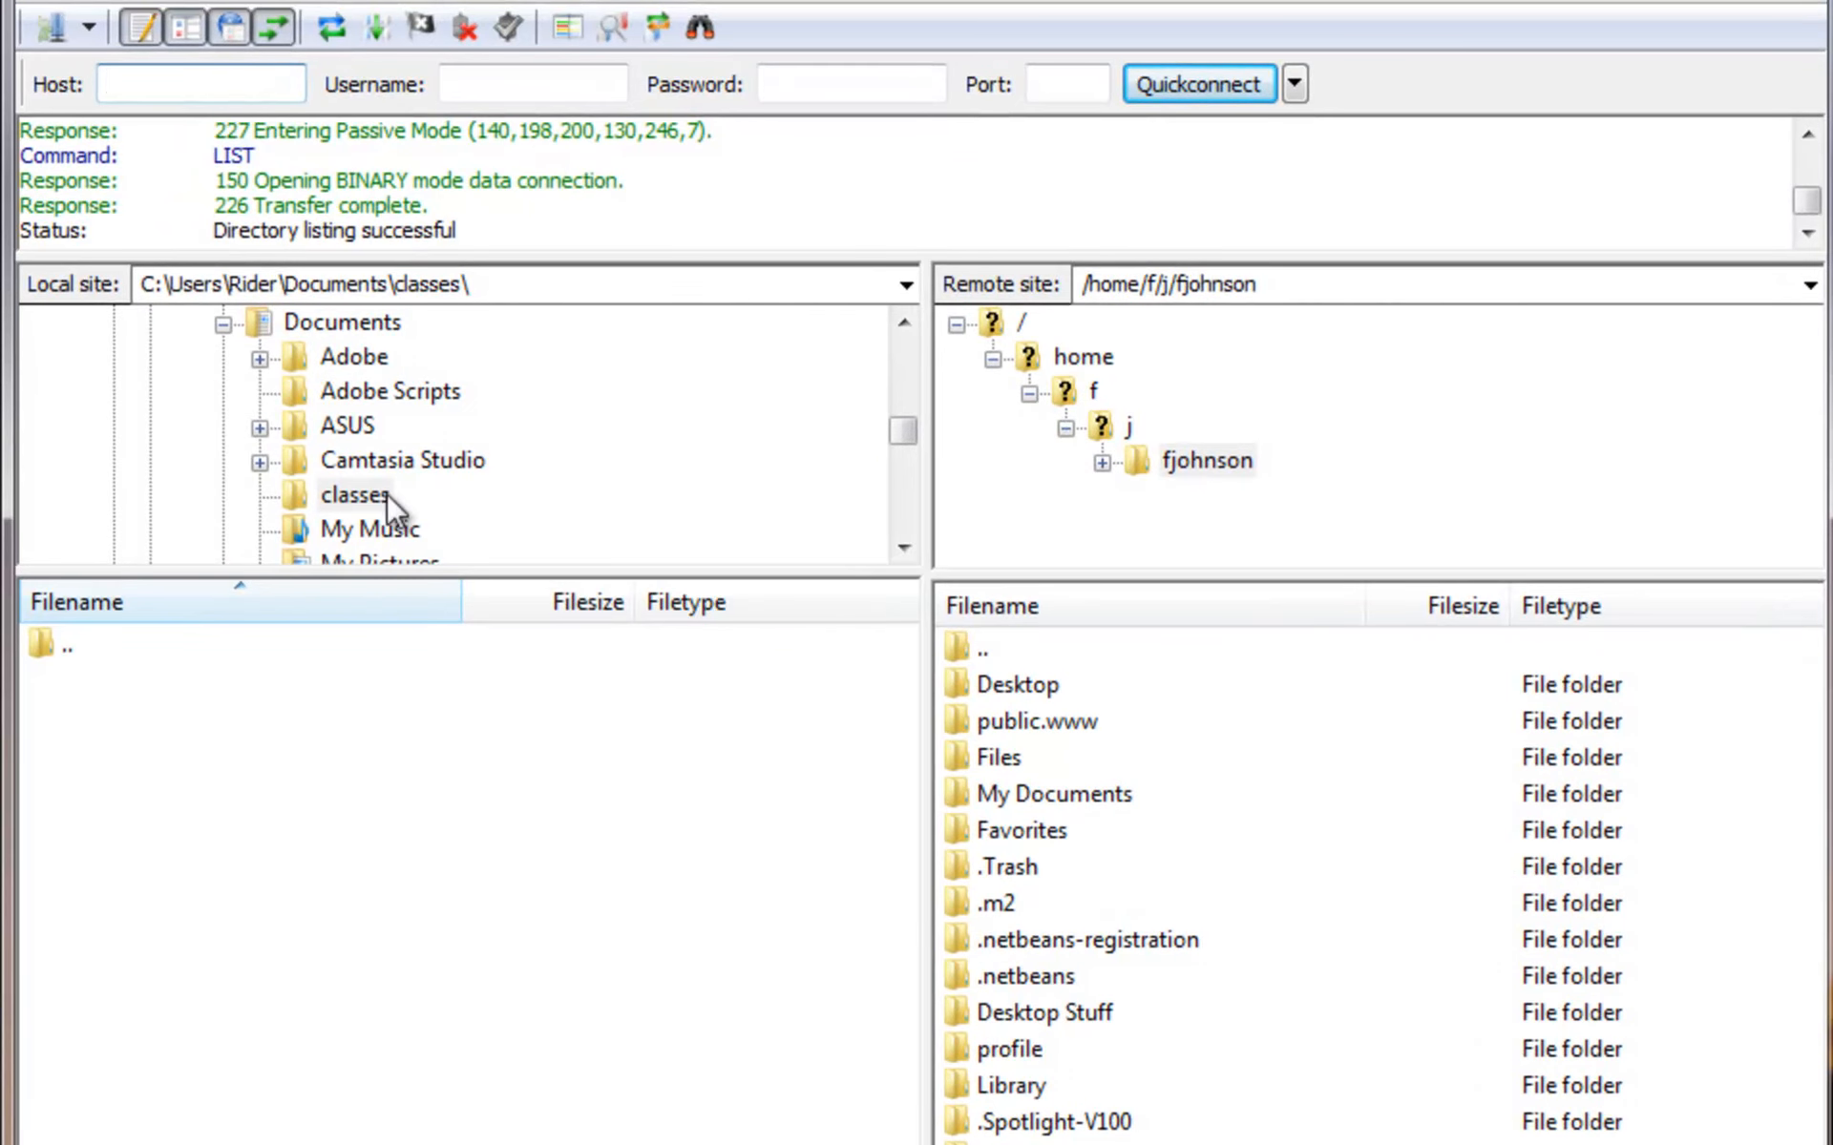
left_click(340, 496)
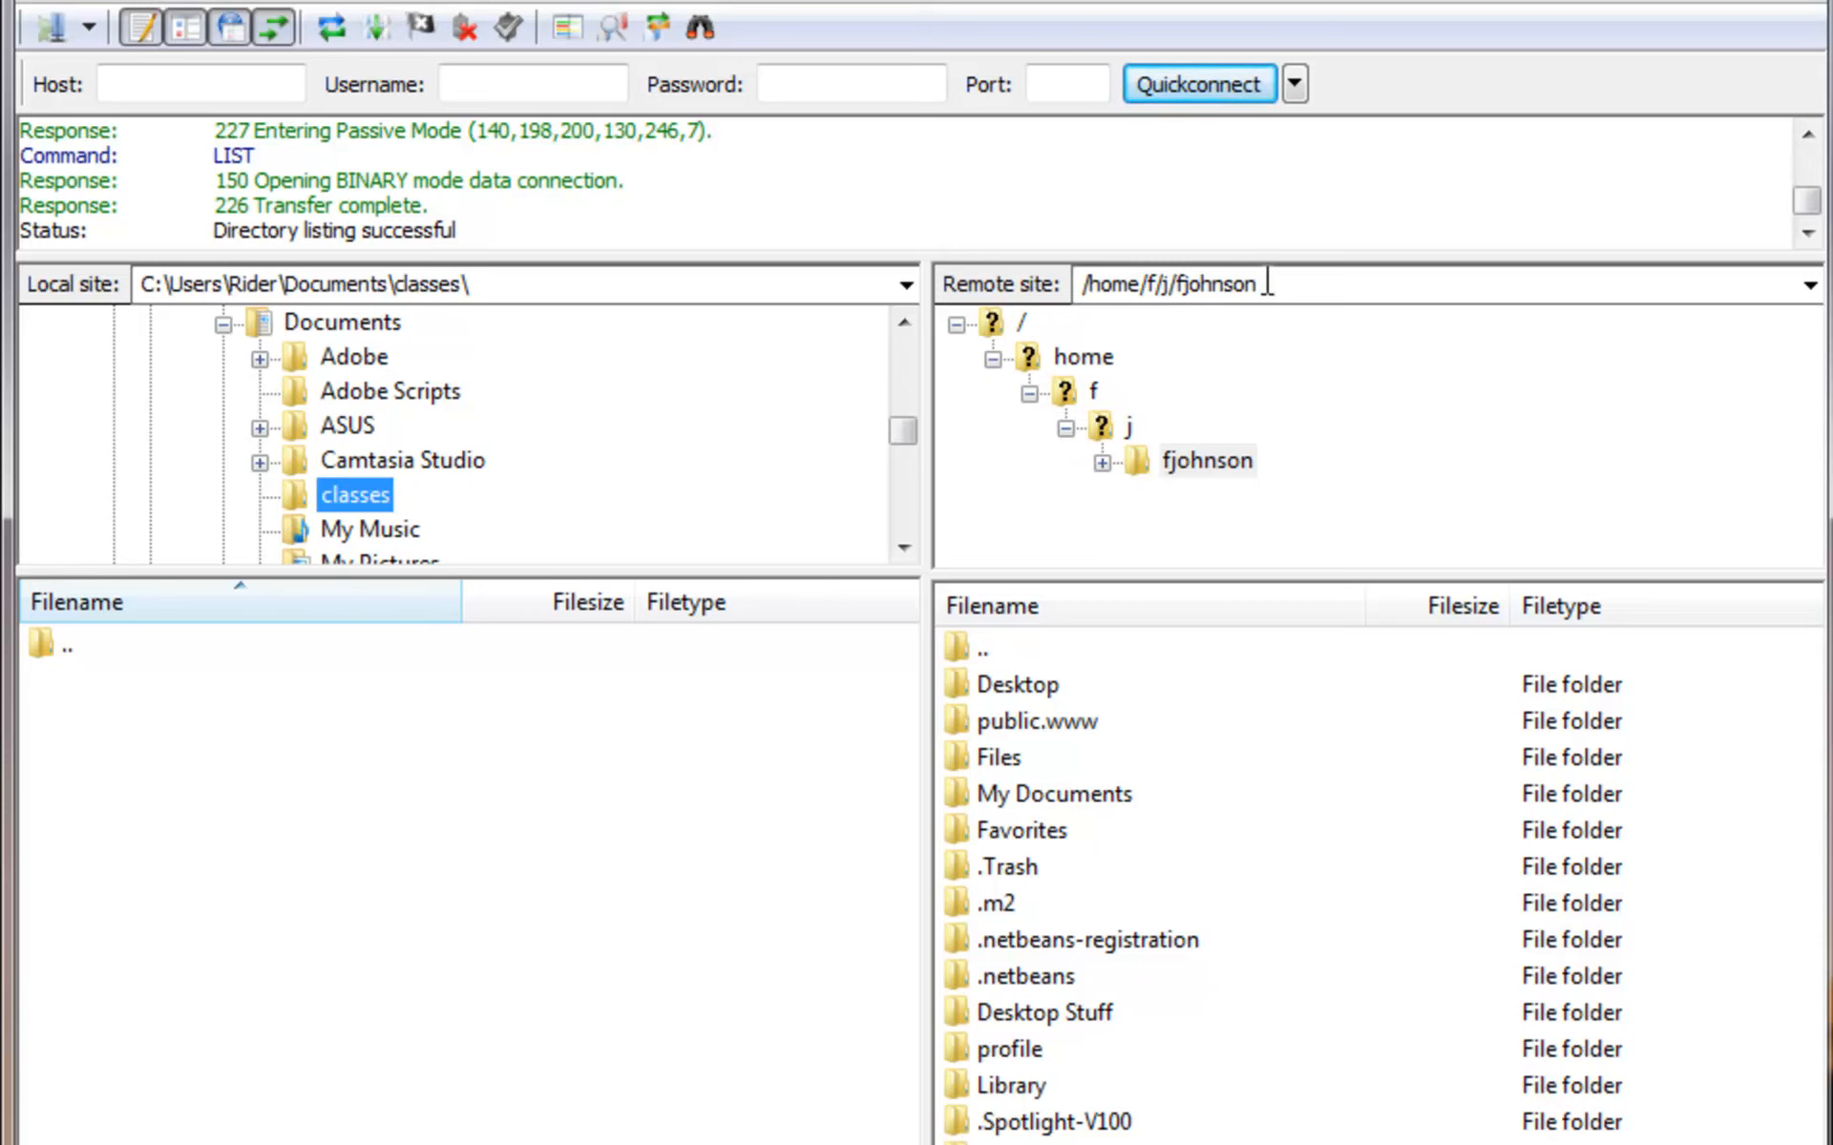
- Append /public.www to the home path in the Remote site field
left_click(1222, 278)
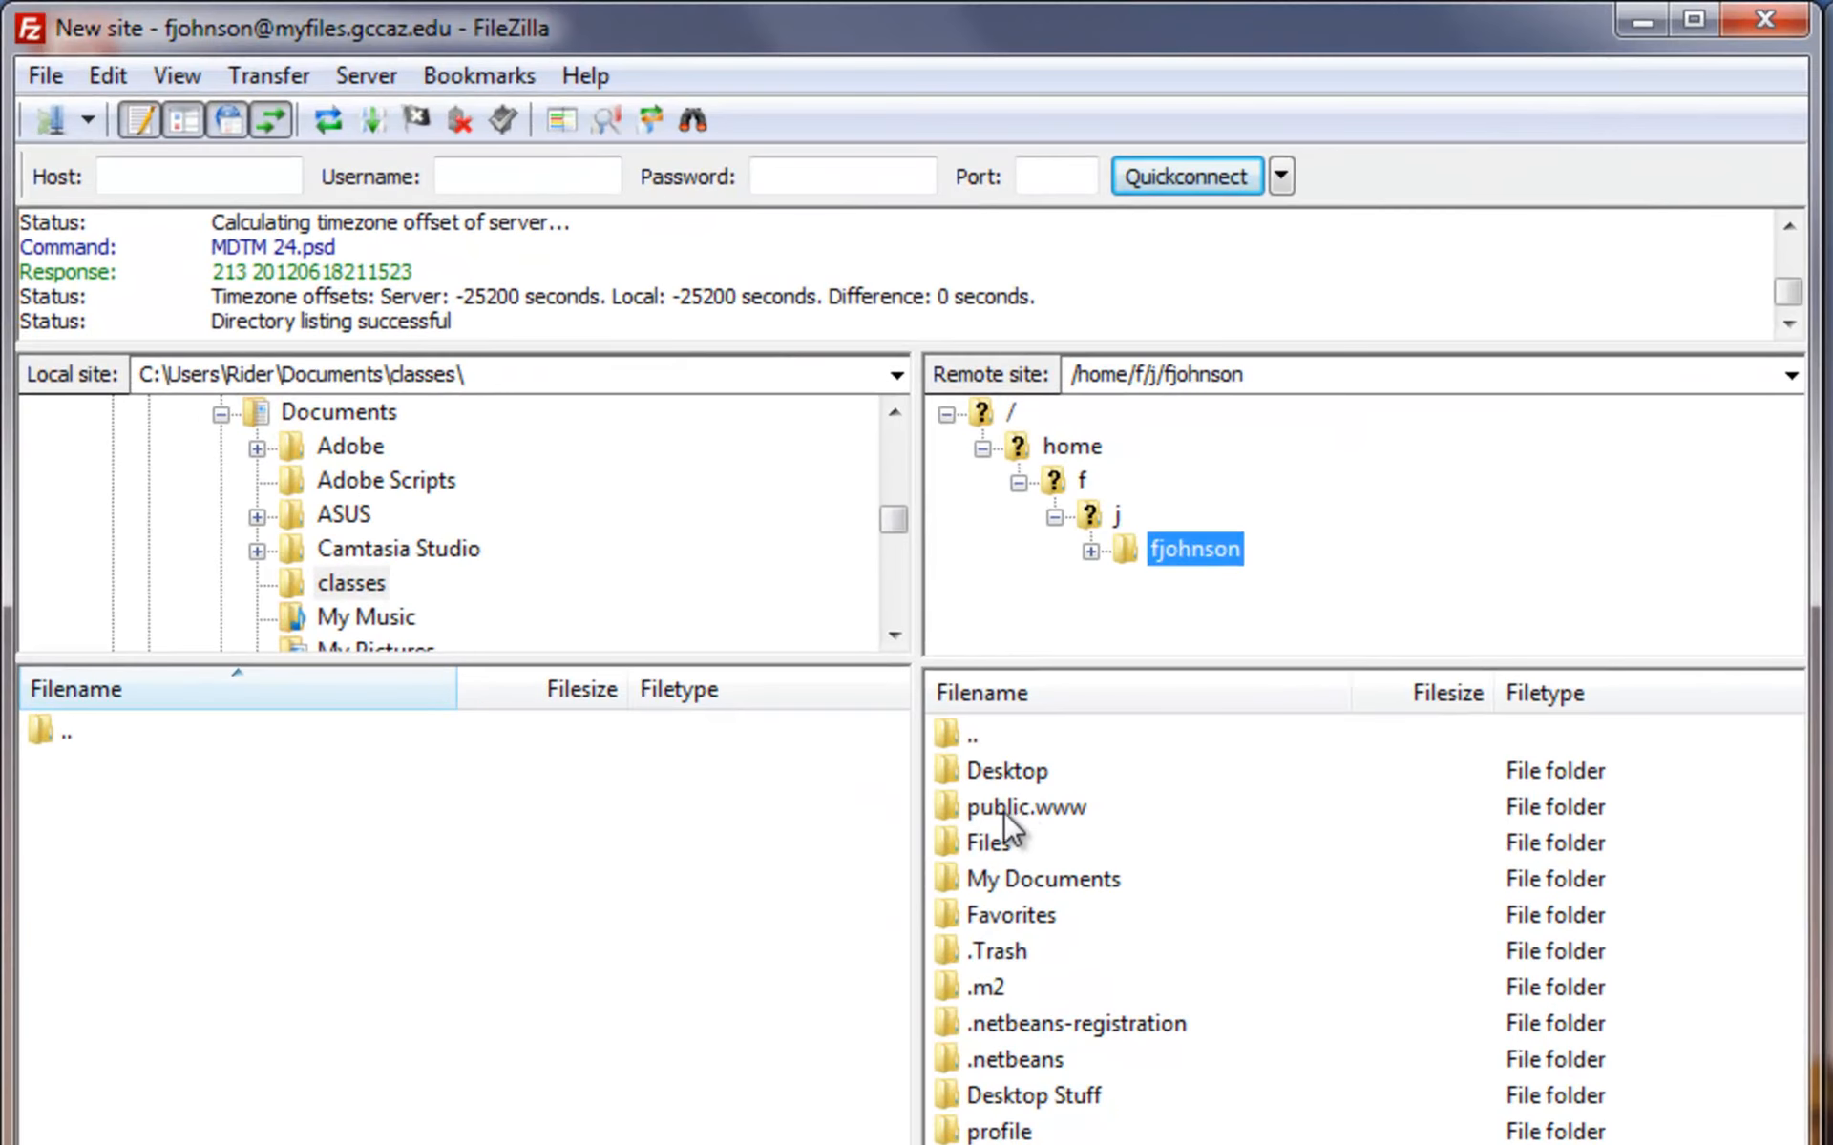
left_click(981, 810)
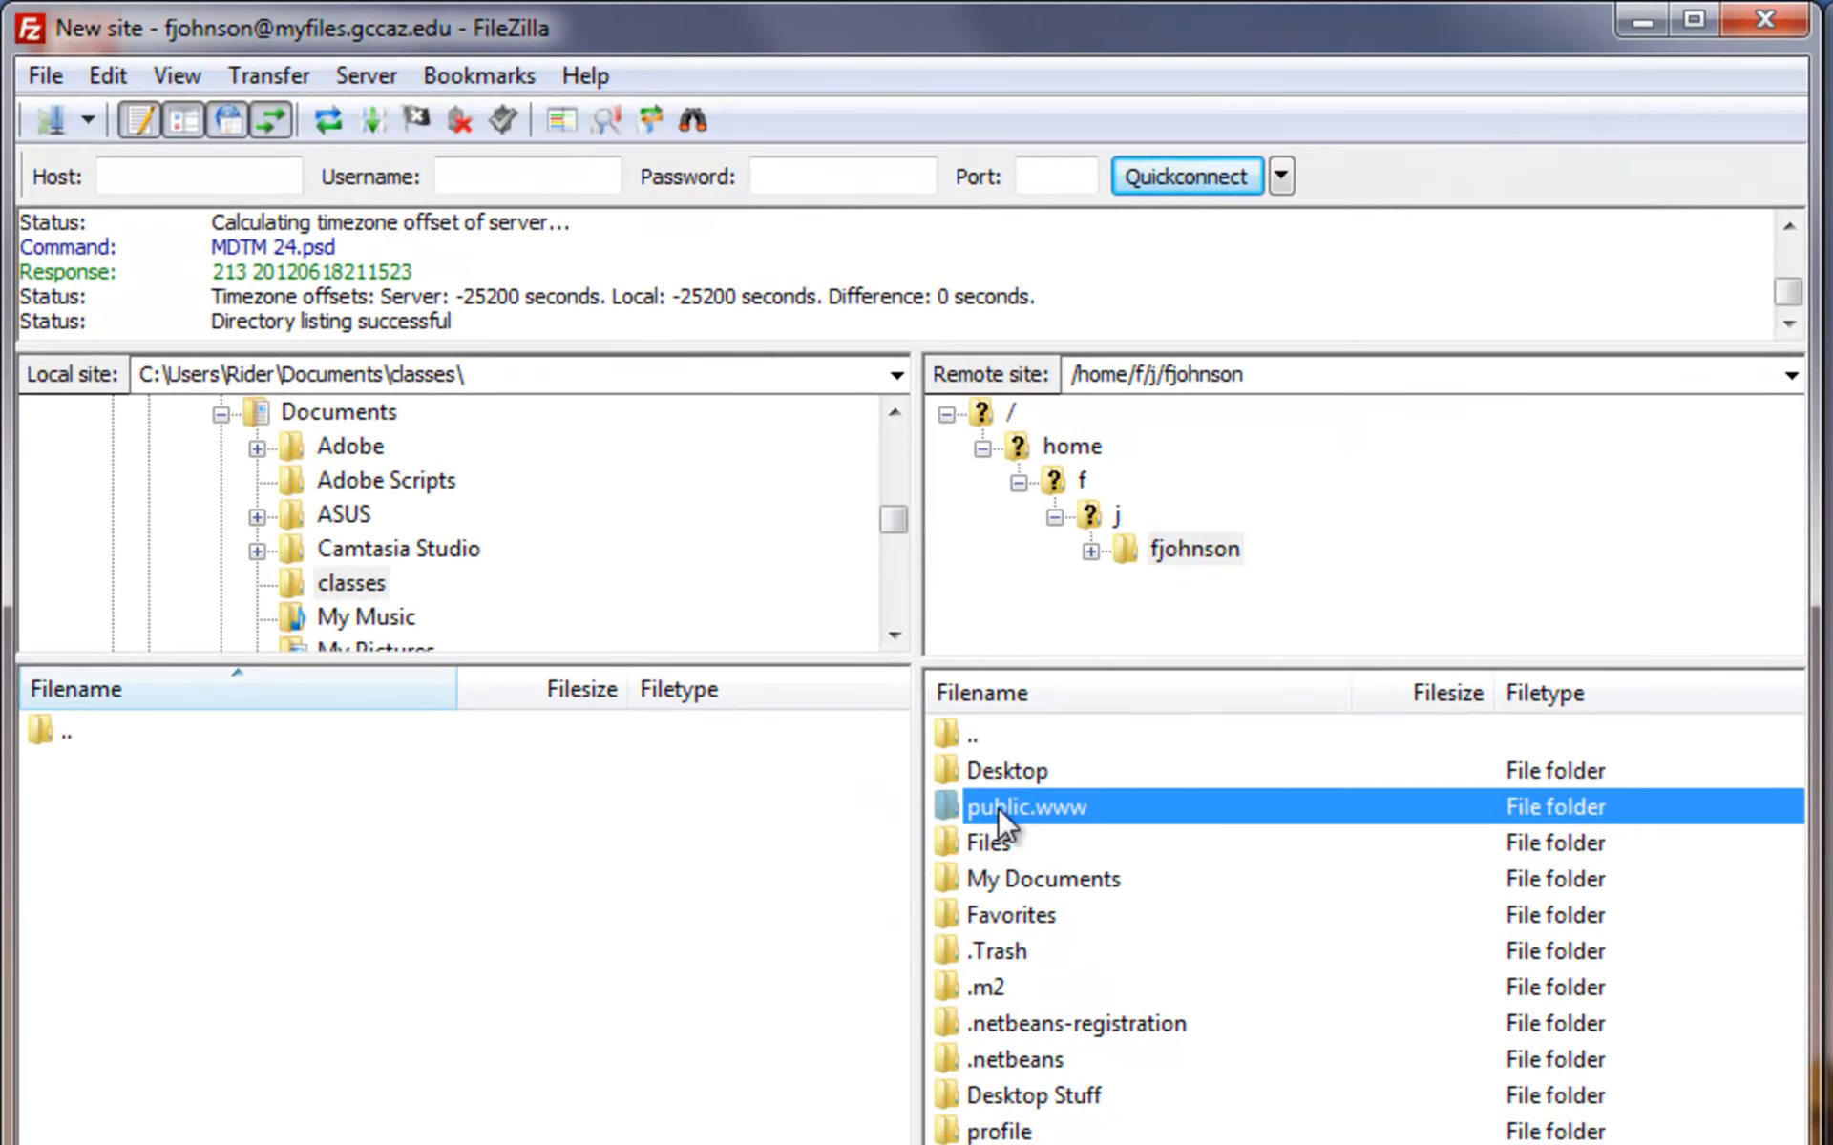
left_click(1303, 375)
left_click(1302, 375)
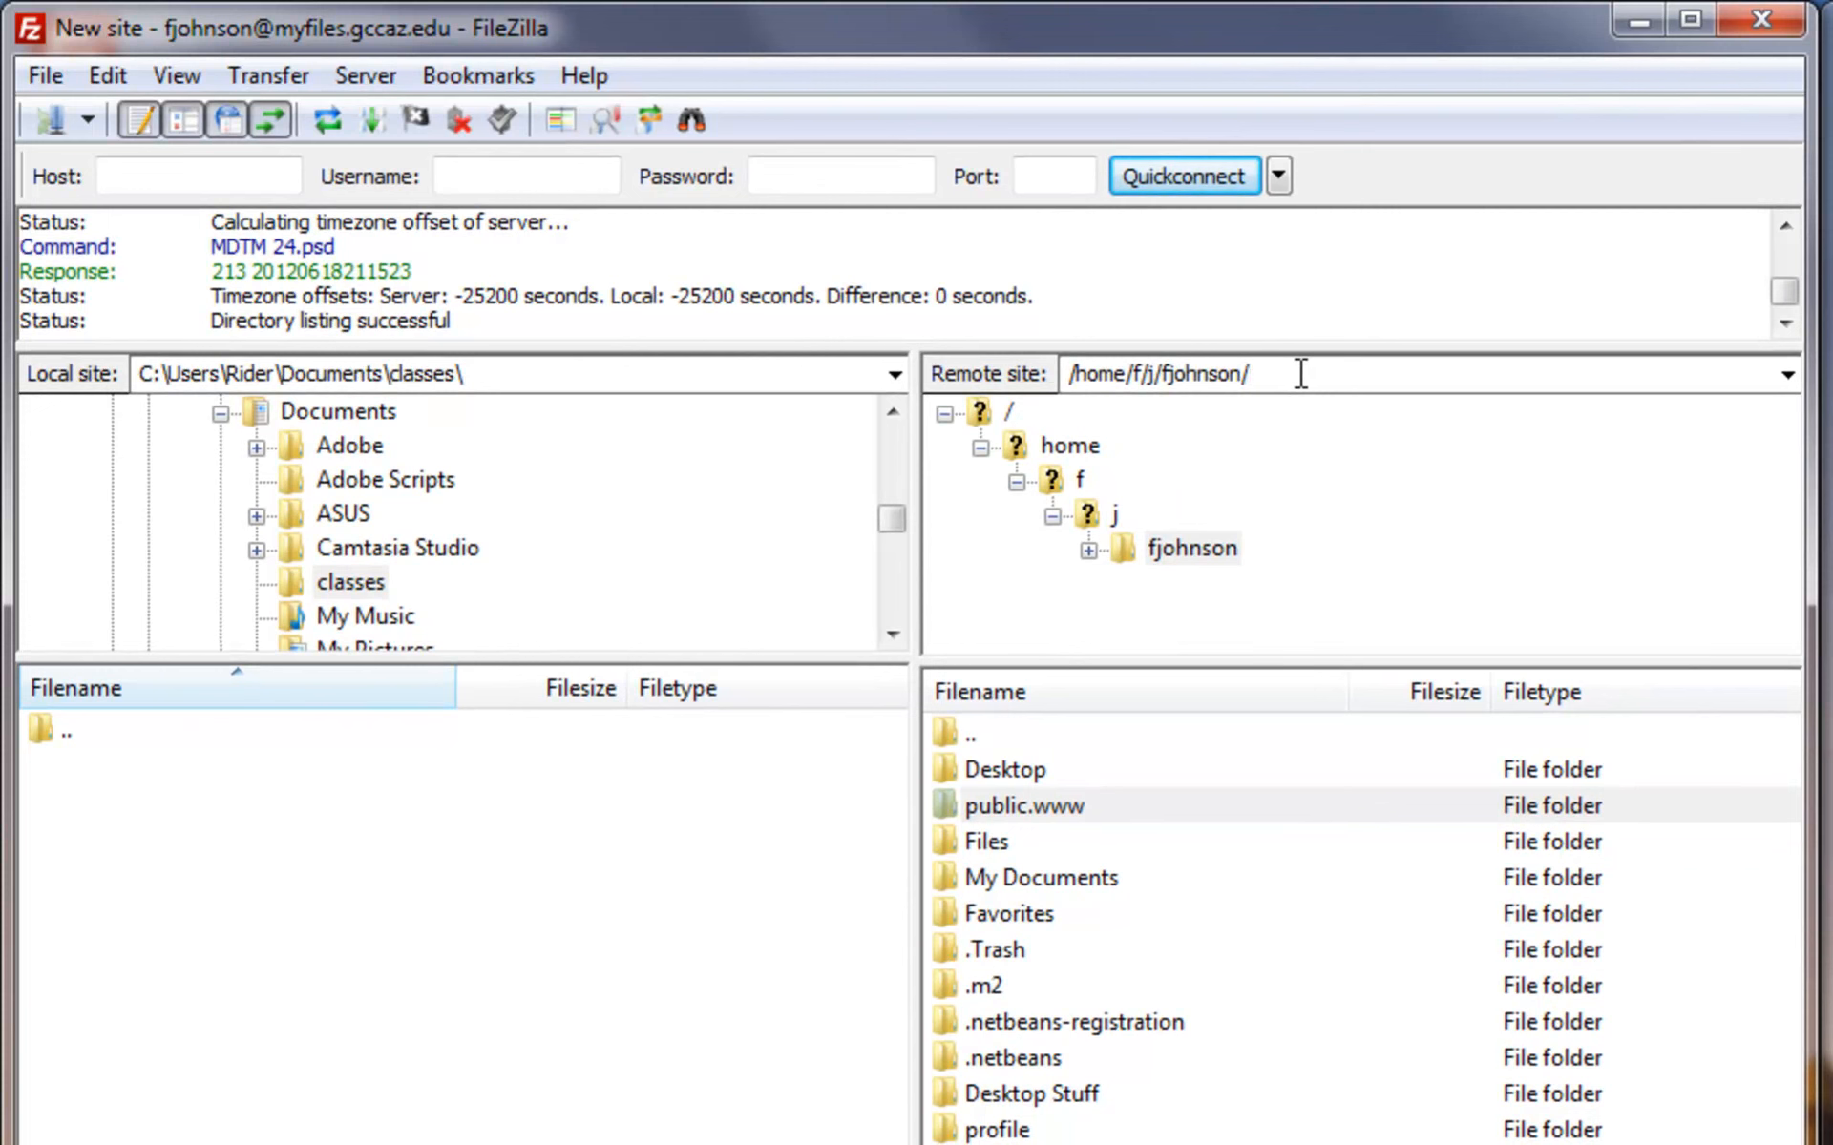
type("/public.www")
- Copy the full public.www remote path to the clipboard
left_click_drag(1399, 374, 1061, 372)
right_click(1125, 375)
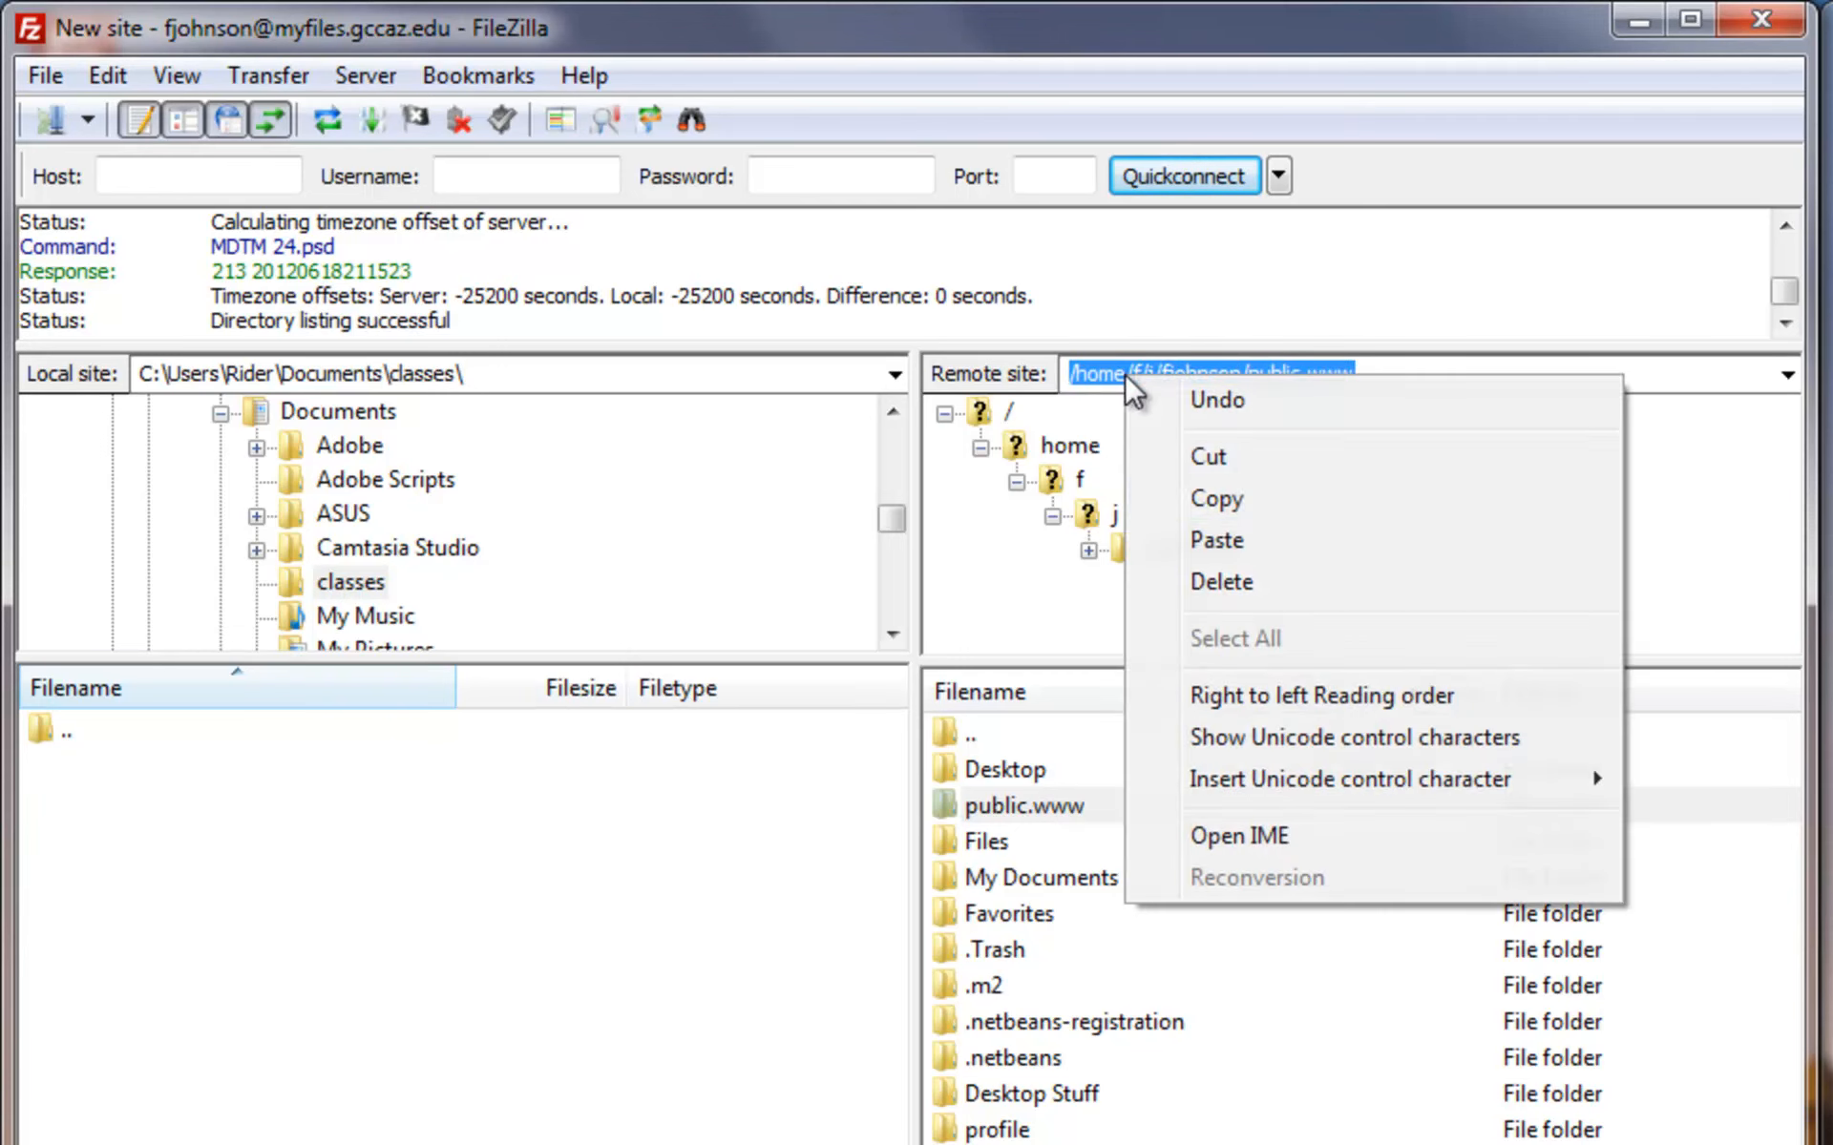
left_click(1245, 499)
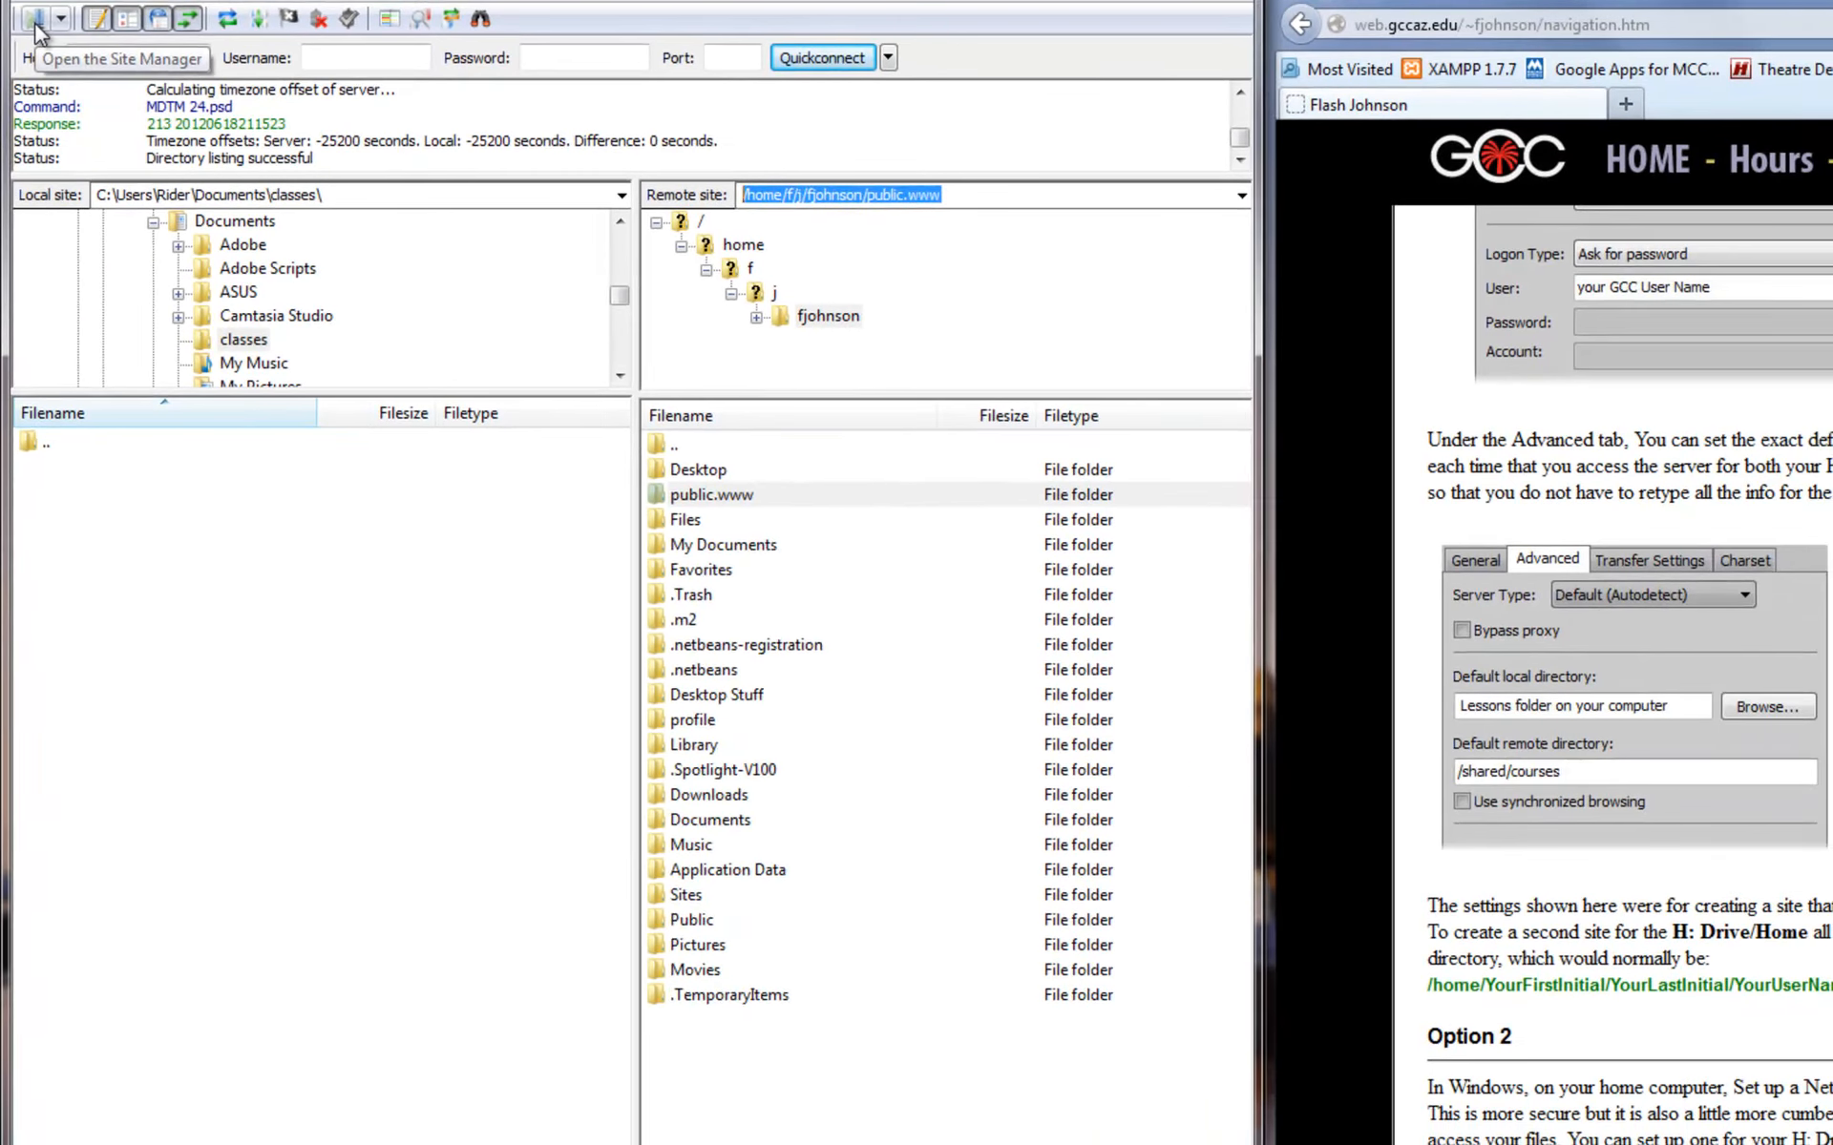
- Rename the New site entry in Site Manager to H:
left_click(50, 120)
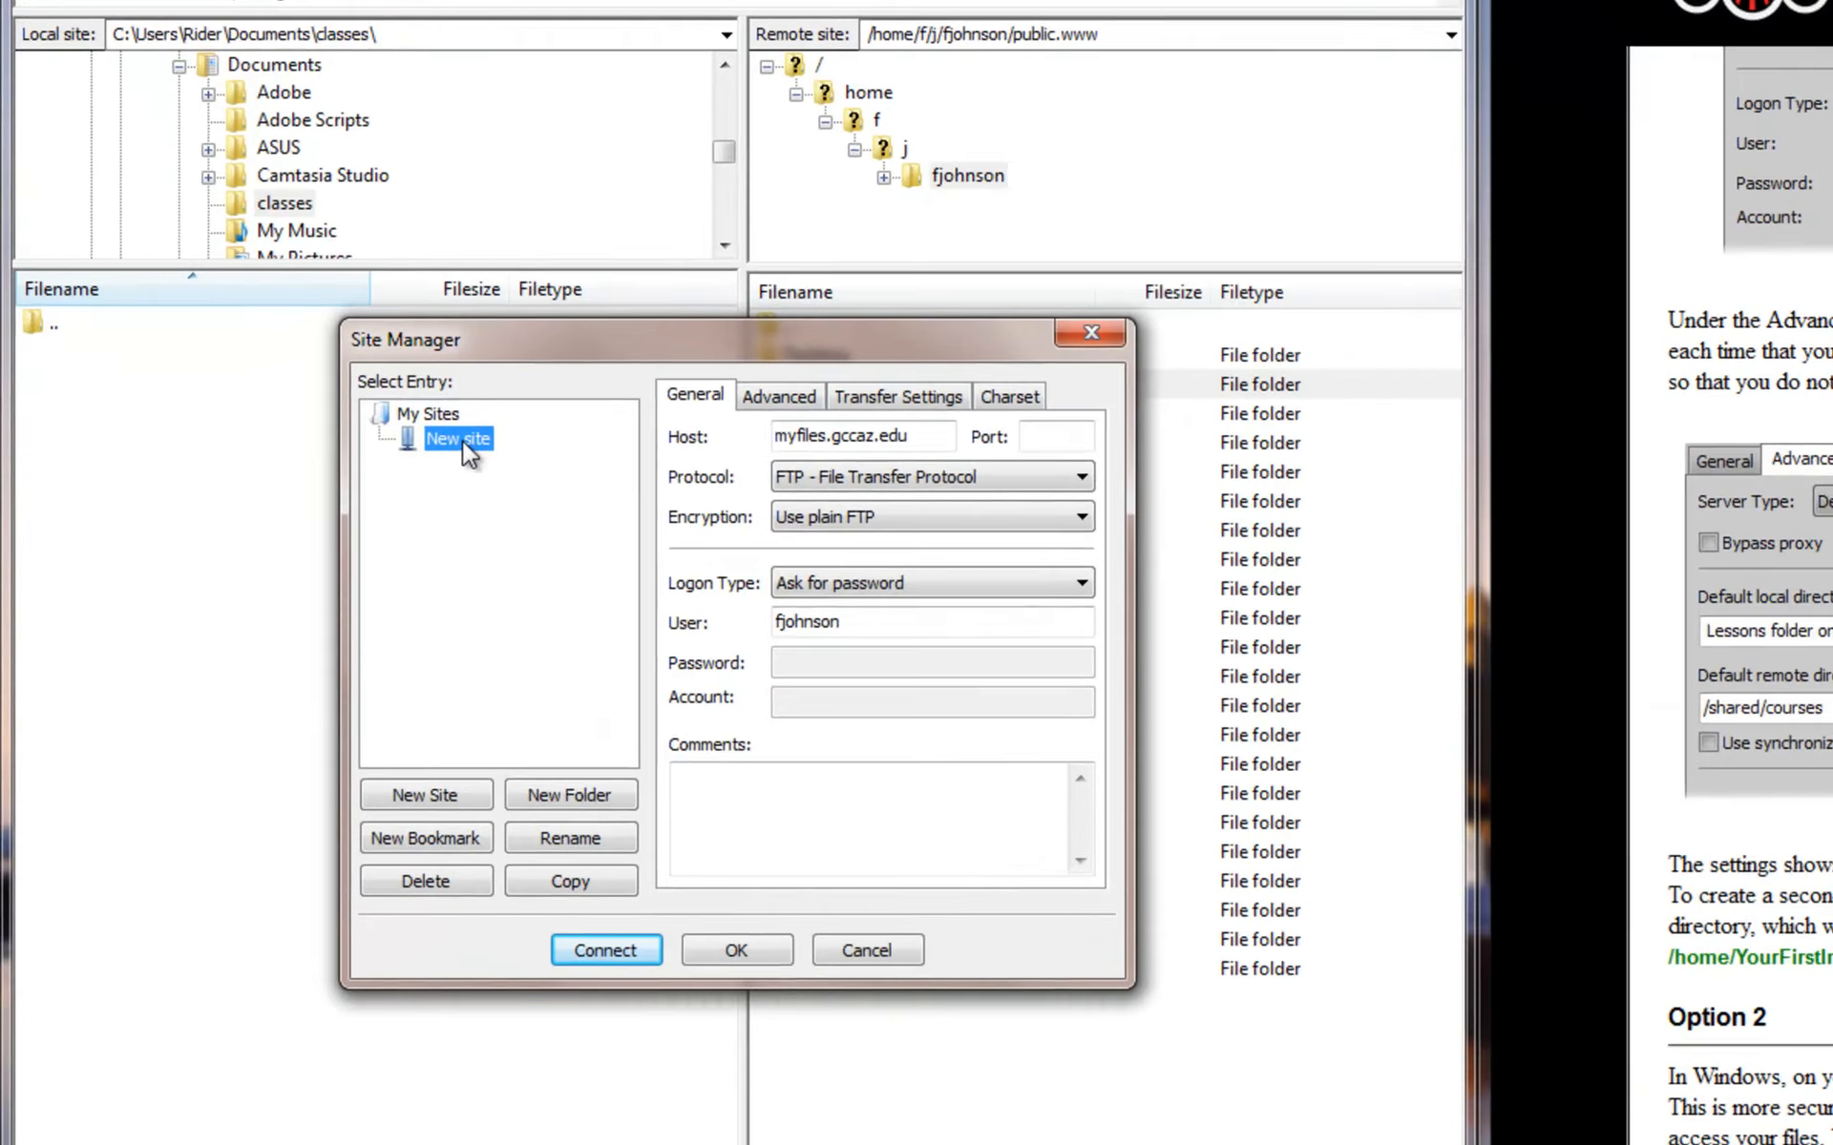
left_click(394, 542)
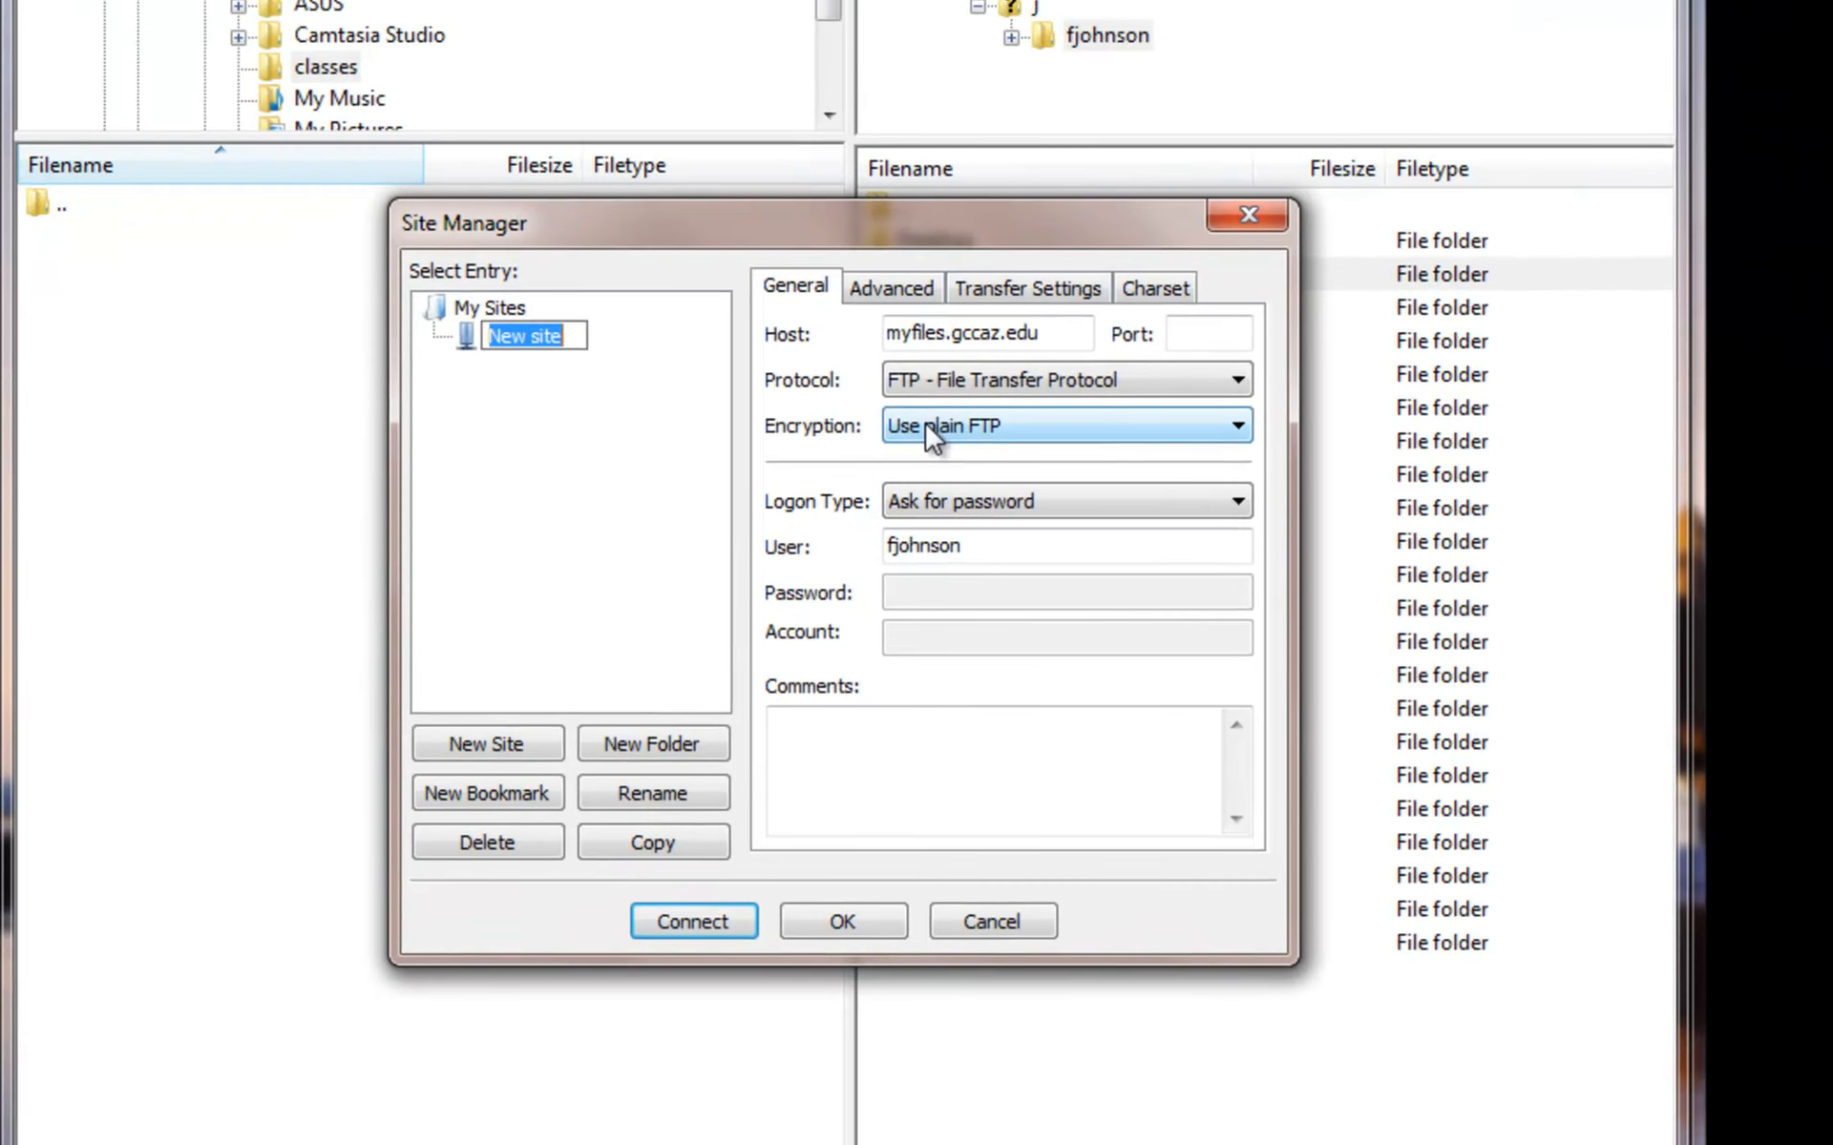
type("H:")
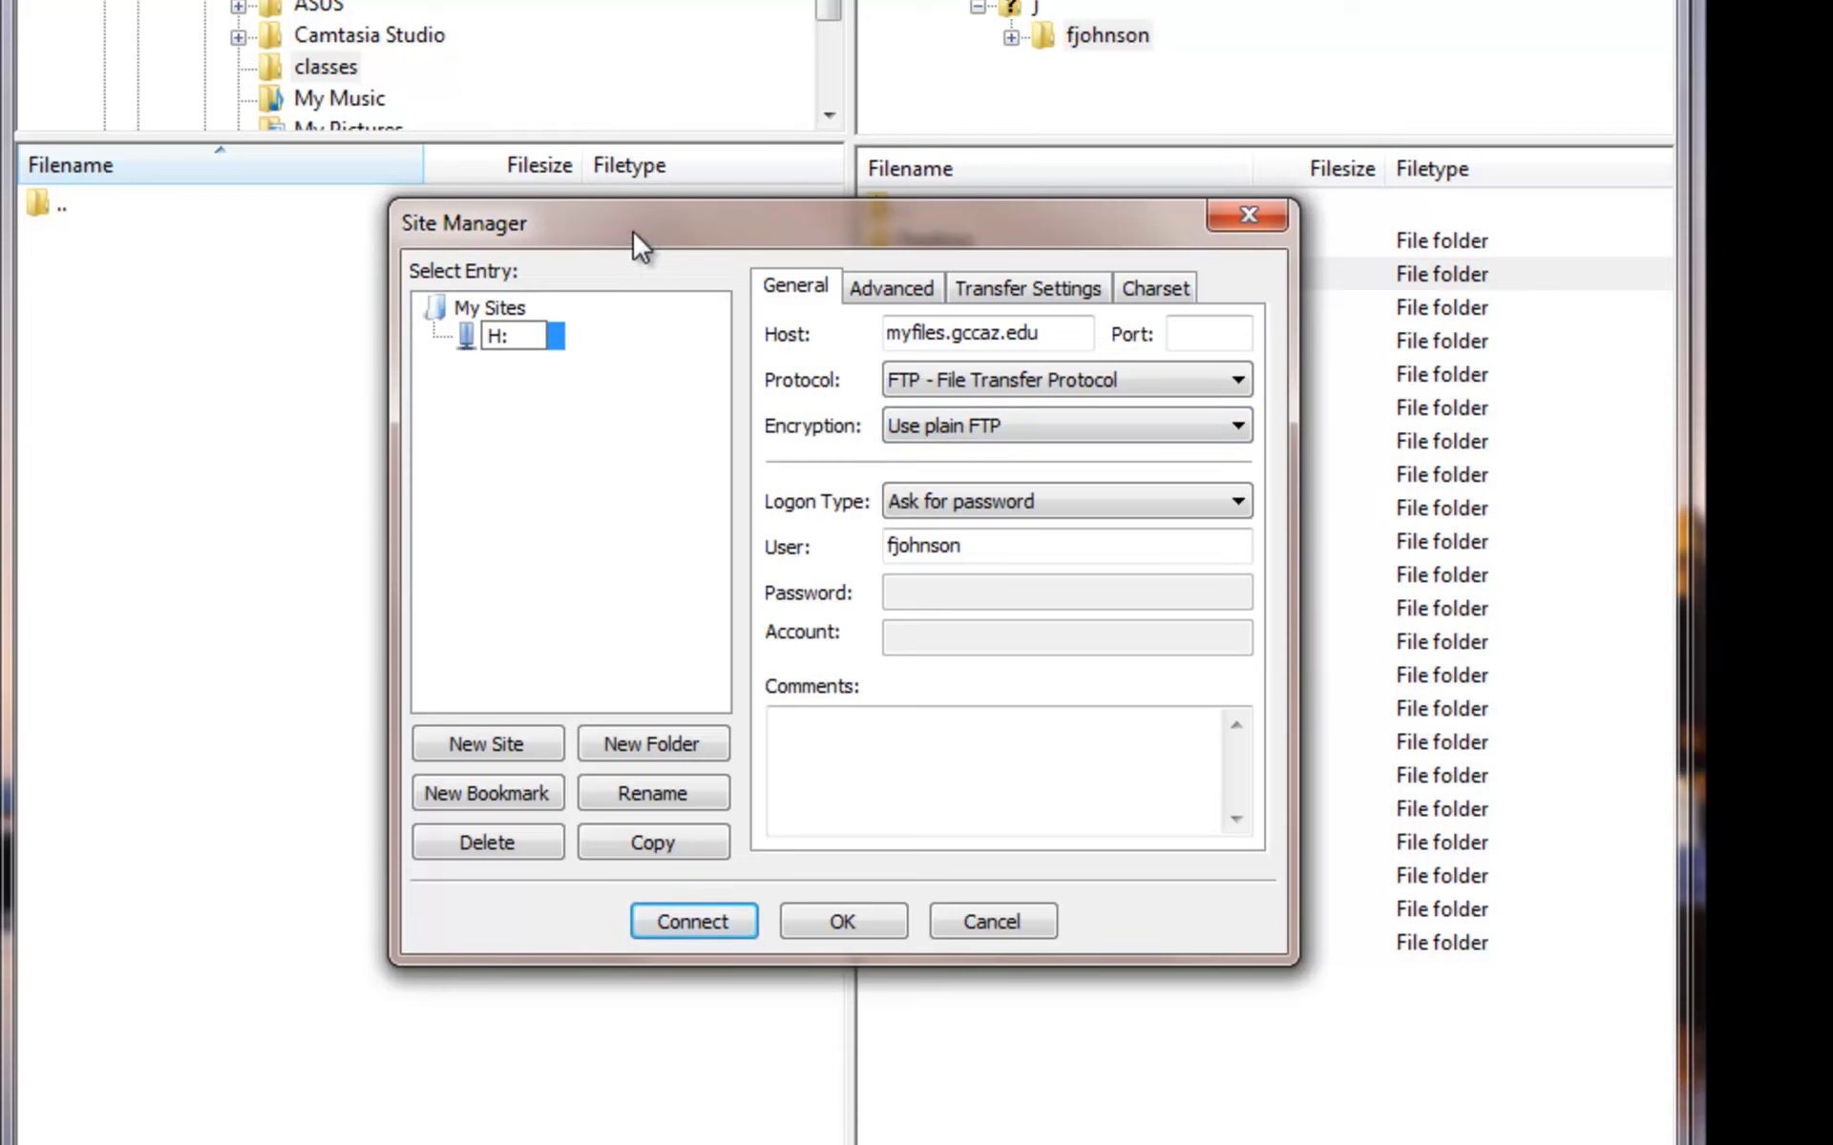
left_click(613, 355)
- Paste the public.www path over H:'s default remote directory and save the site
left_click(889, 292)
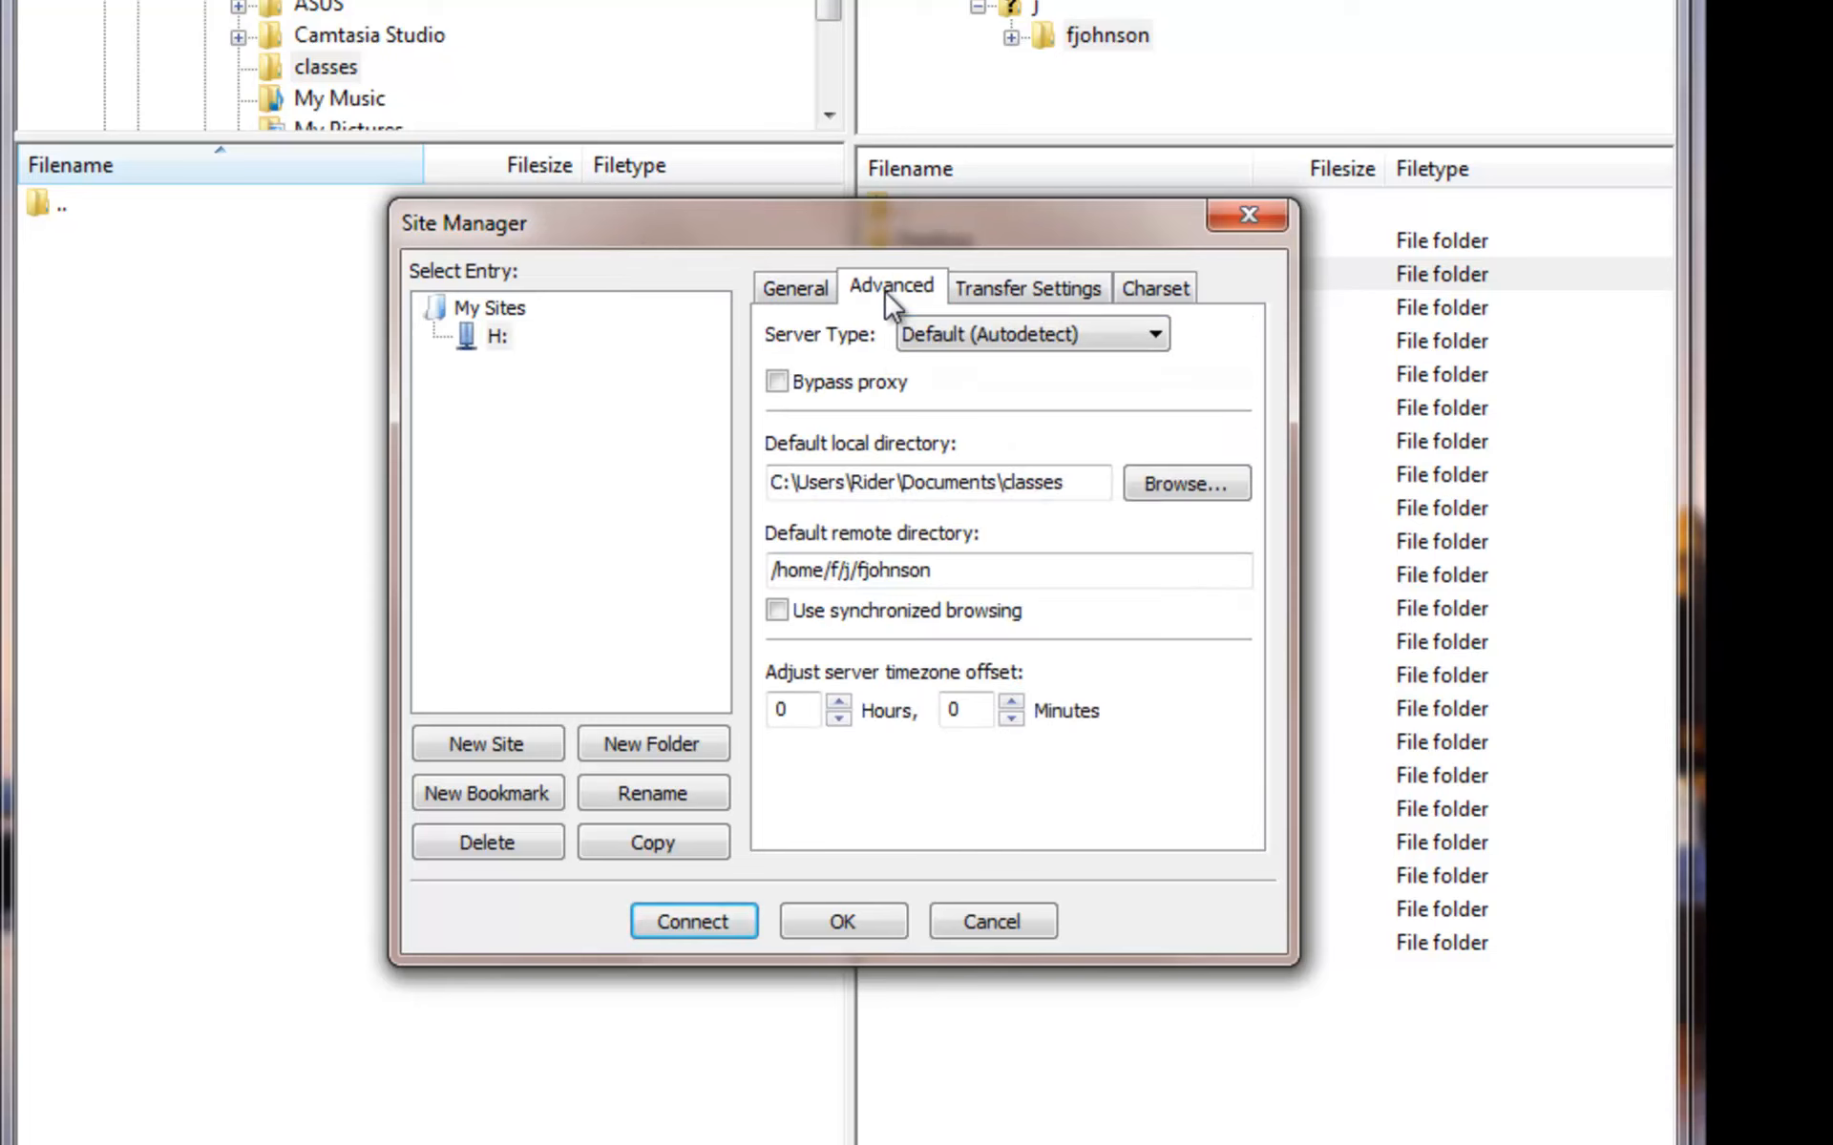
left_click_drag(1060, 569, 716, 594)
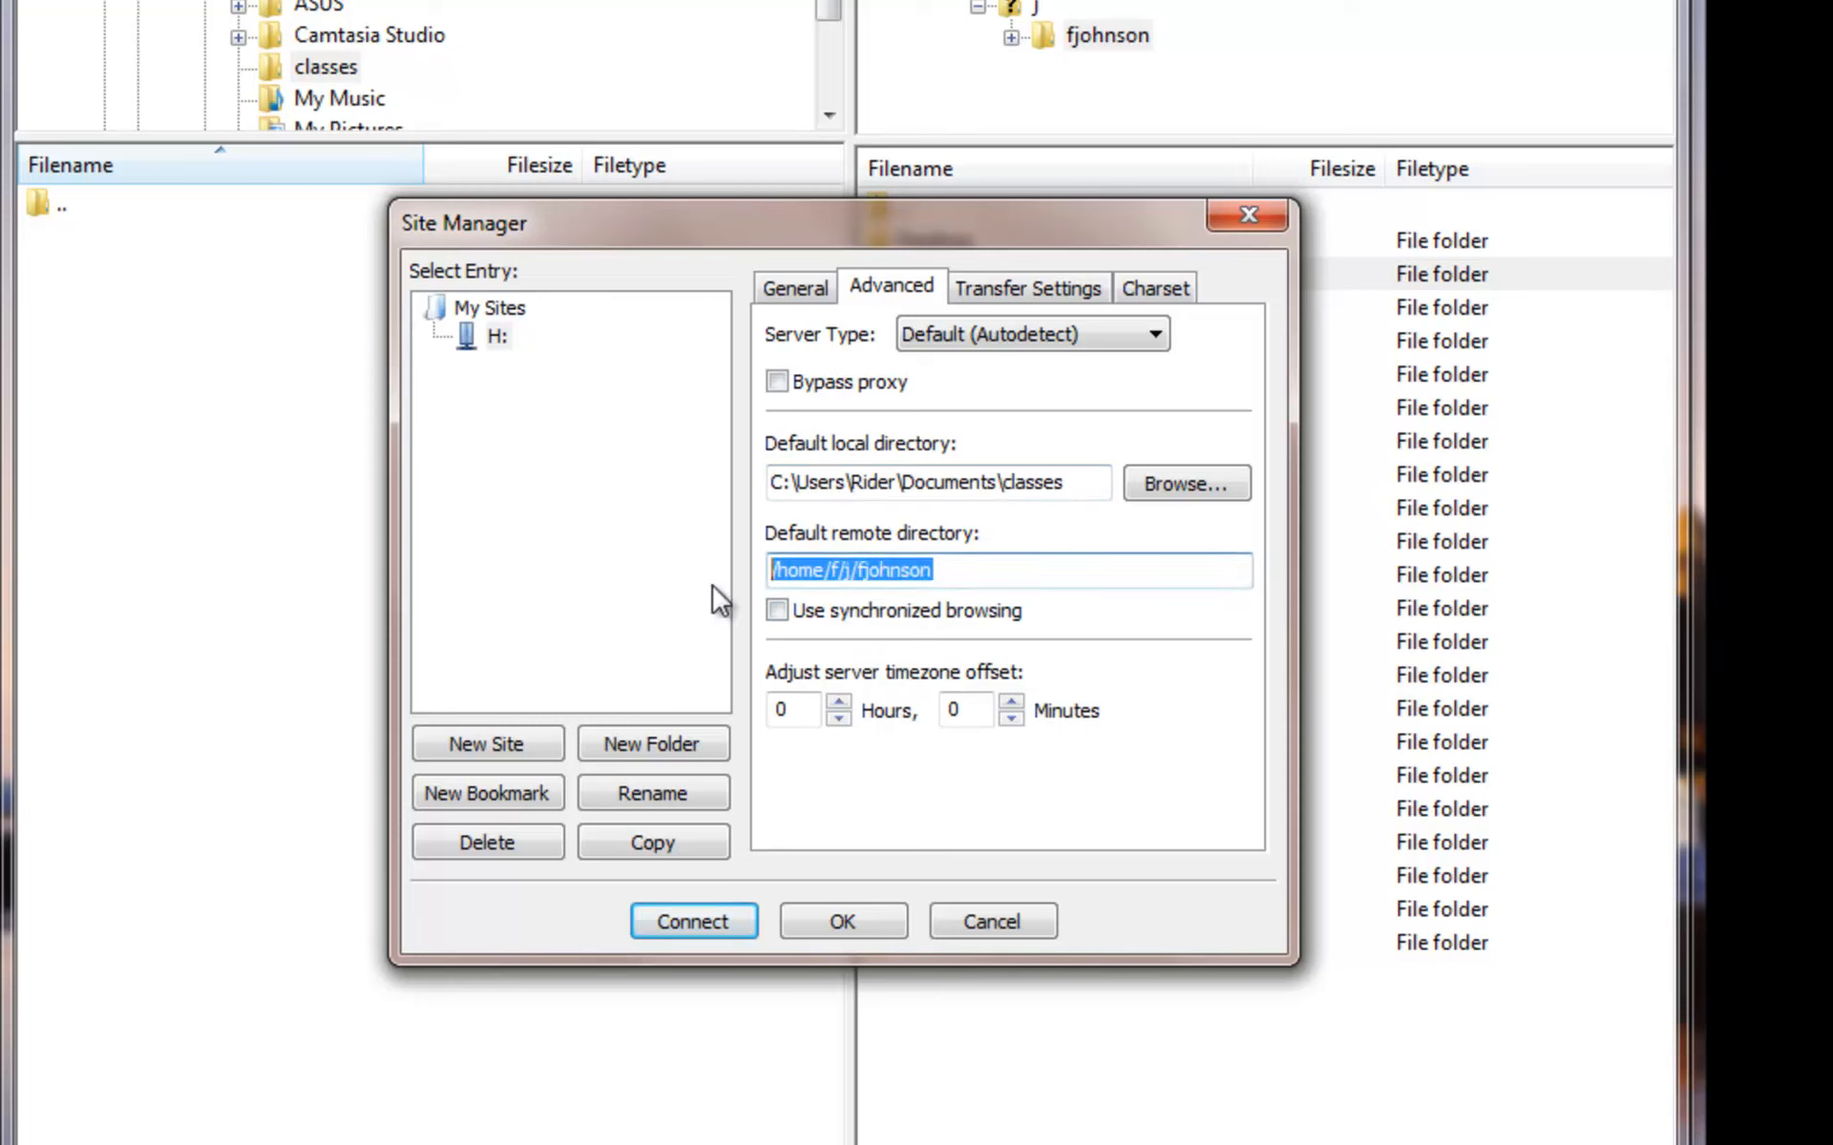
key("ctrl+v")
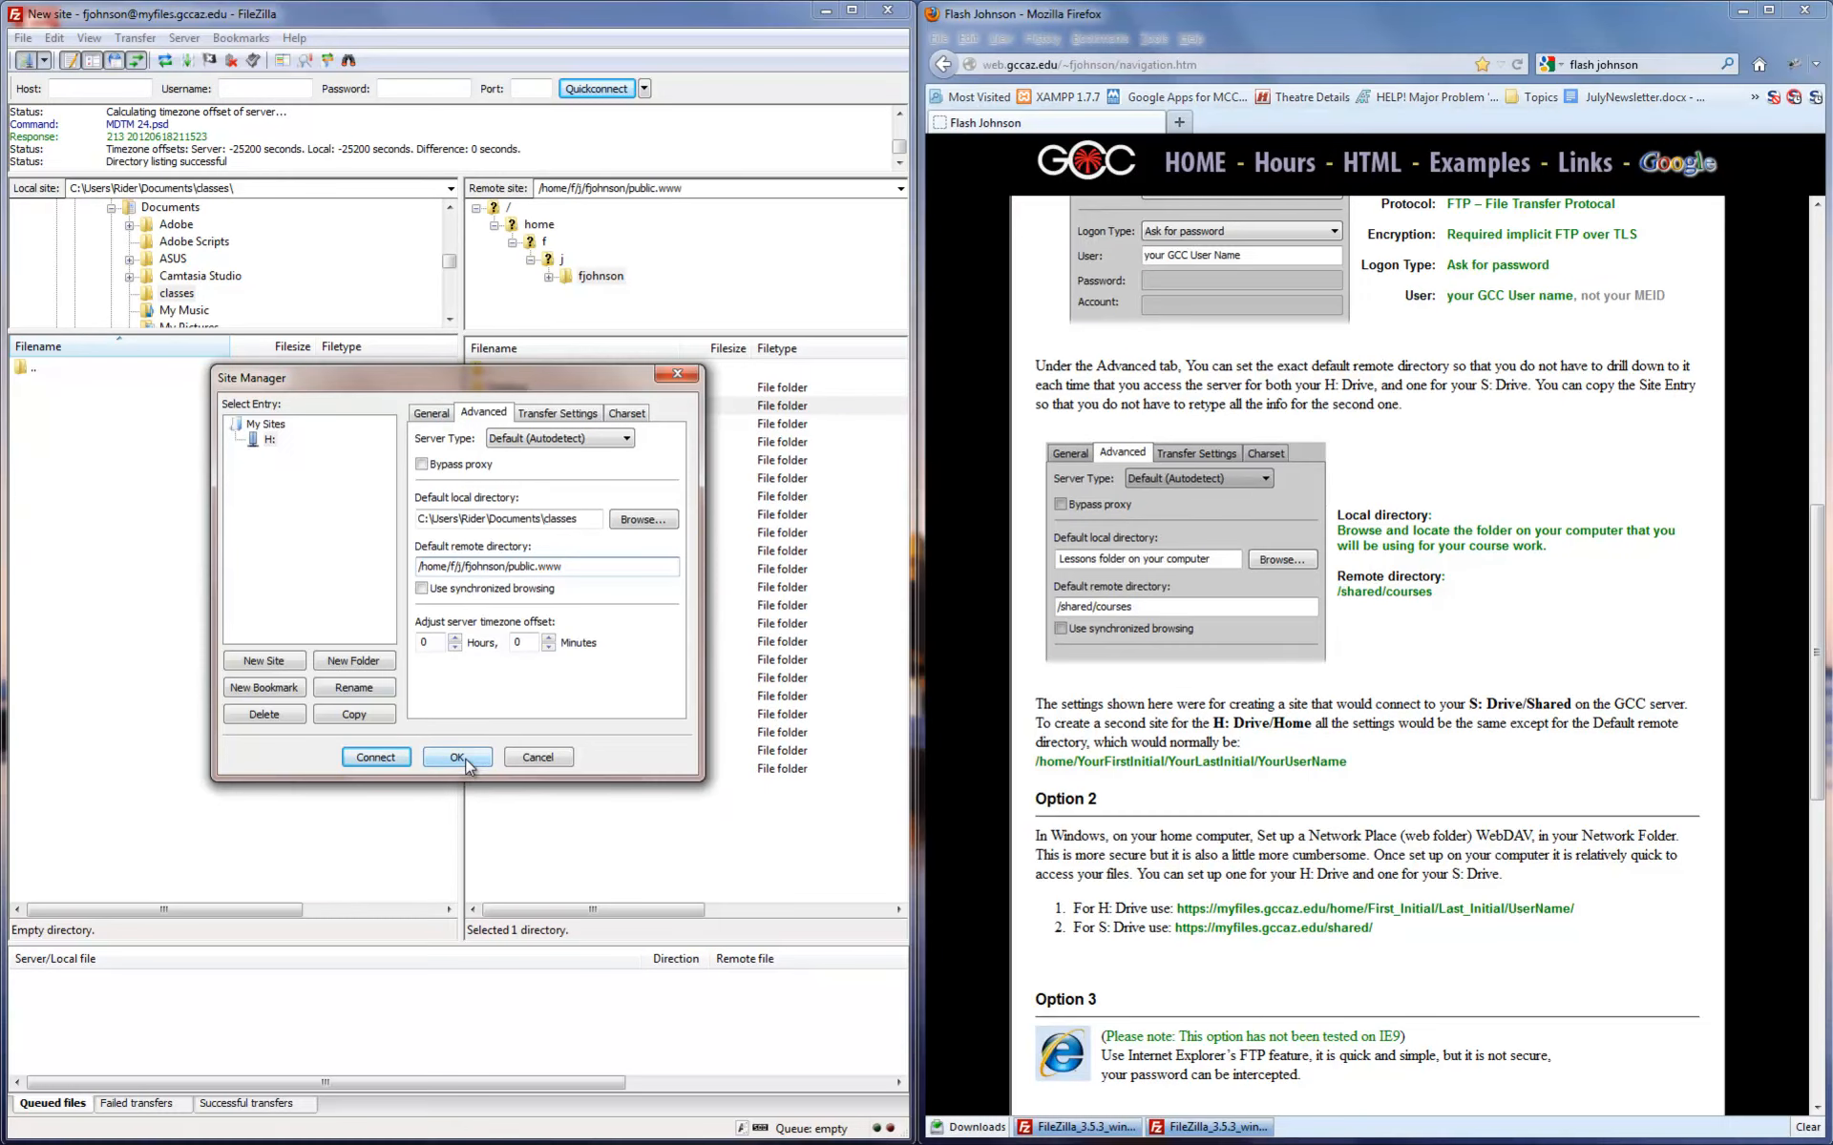
left_click(459, 758)
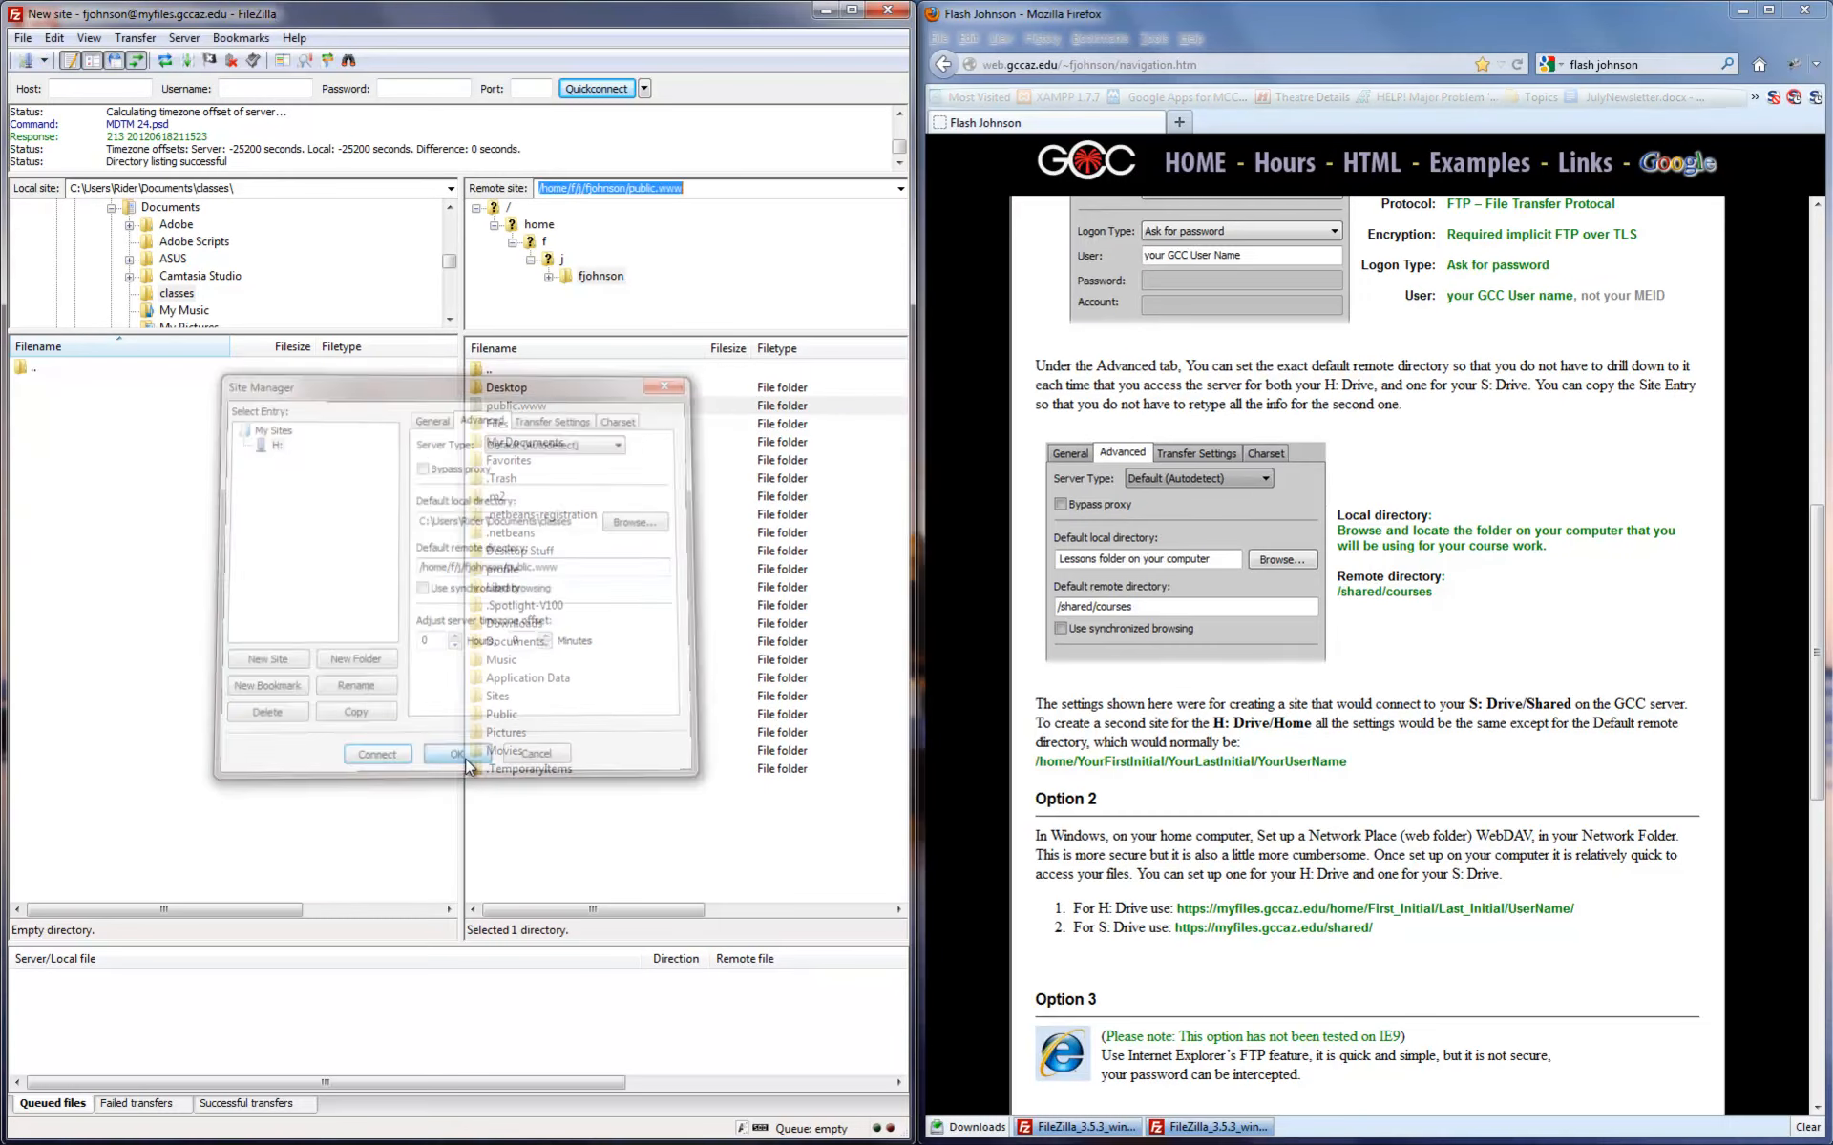
- Close FileZilla and relaunch it from the desktop shortcut
left_click(888, 9)
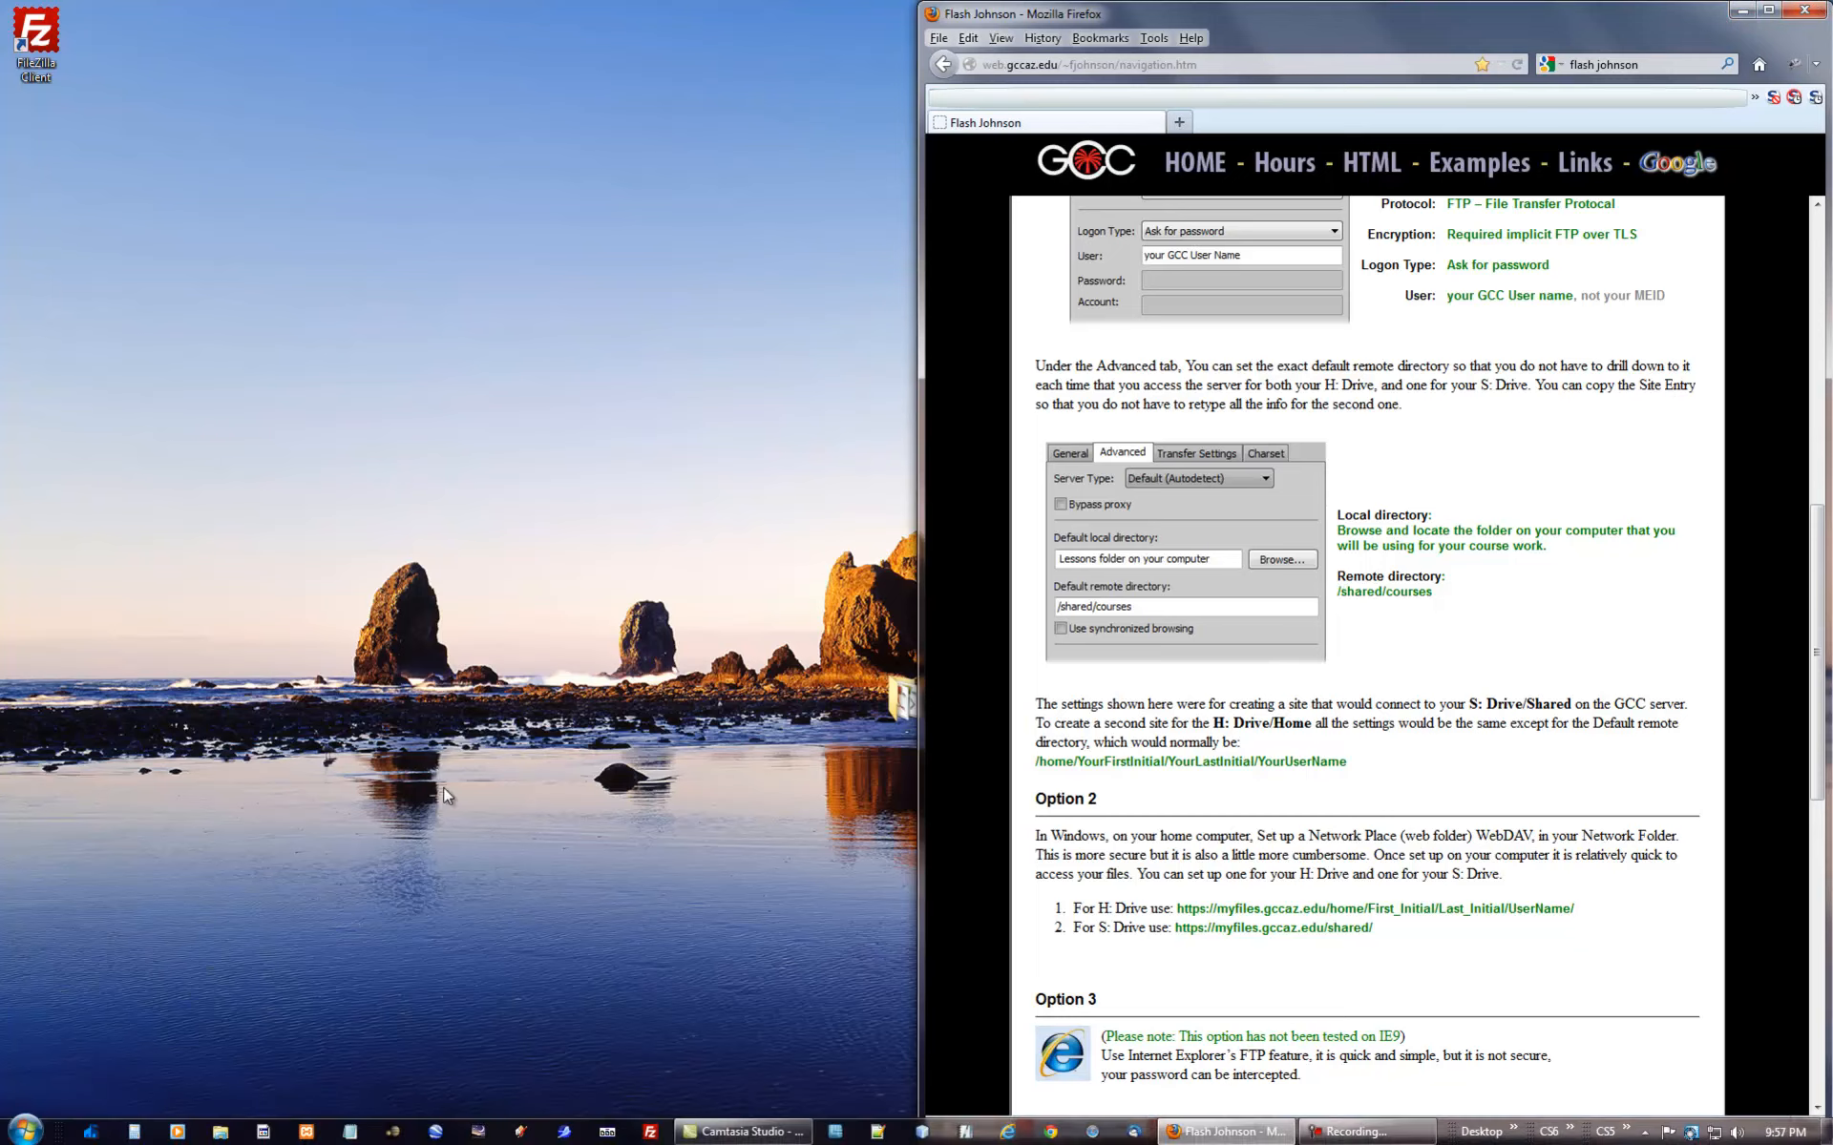
left_click_drag(50, 37, 631, 513)
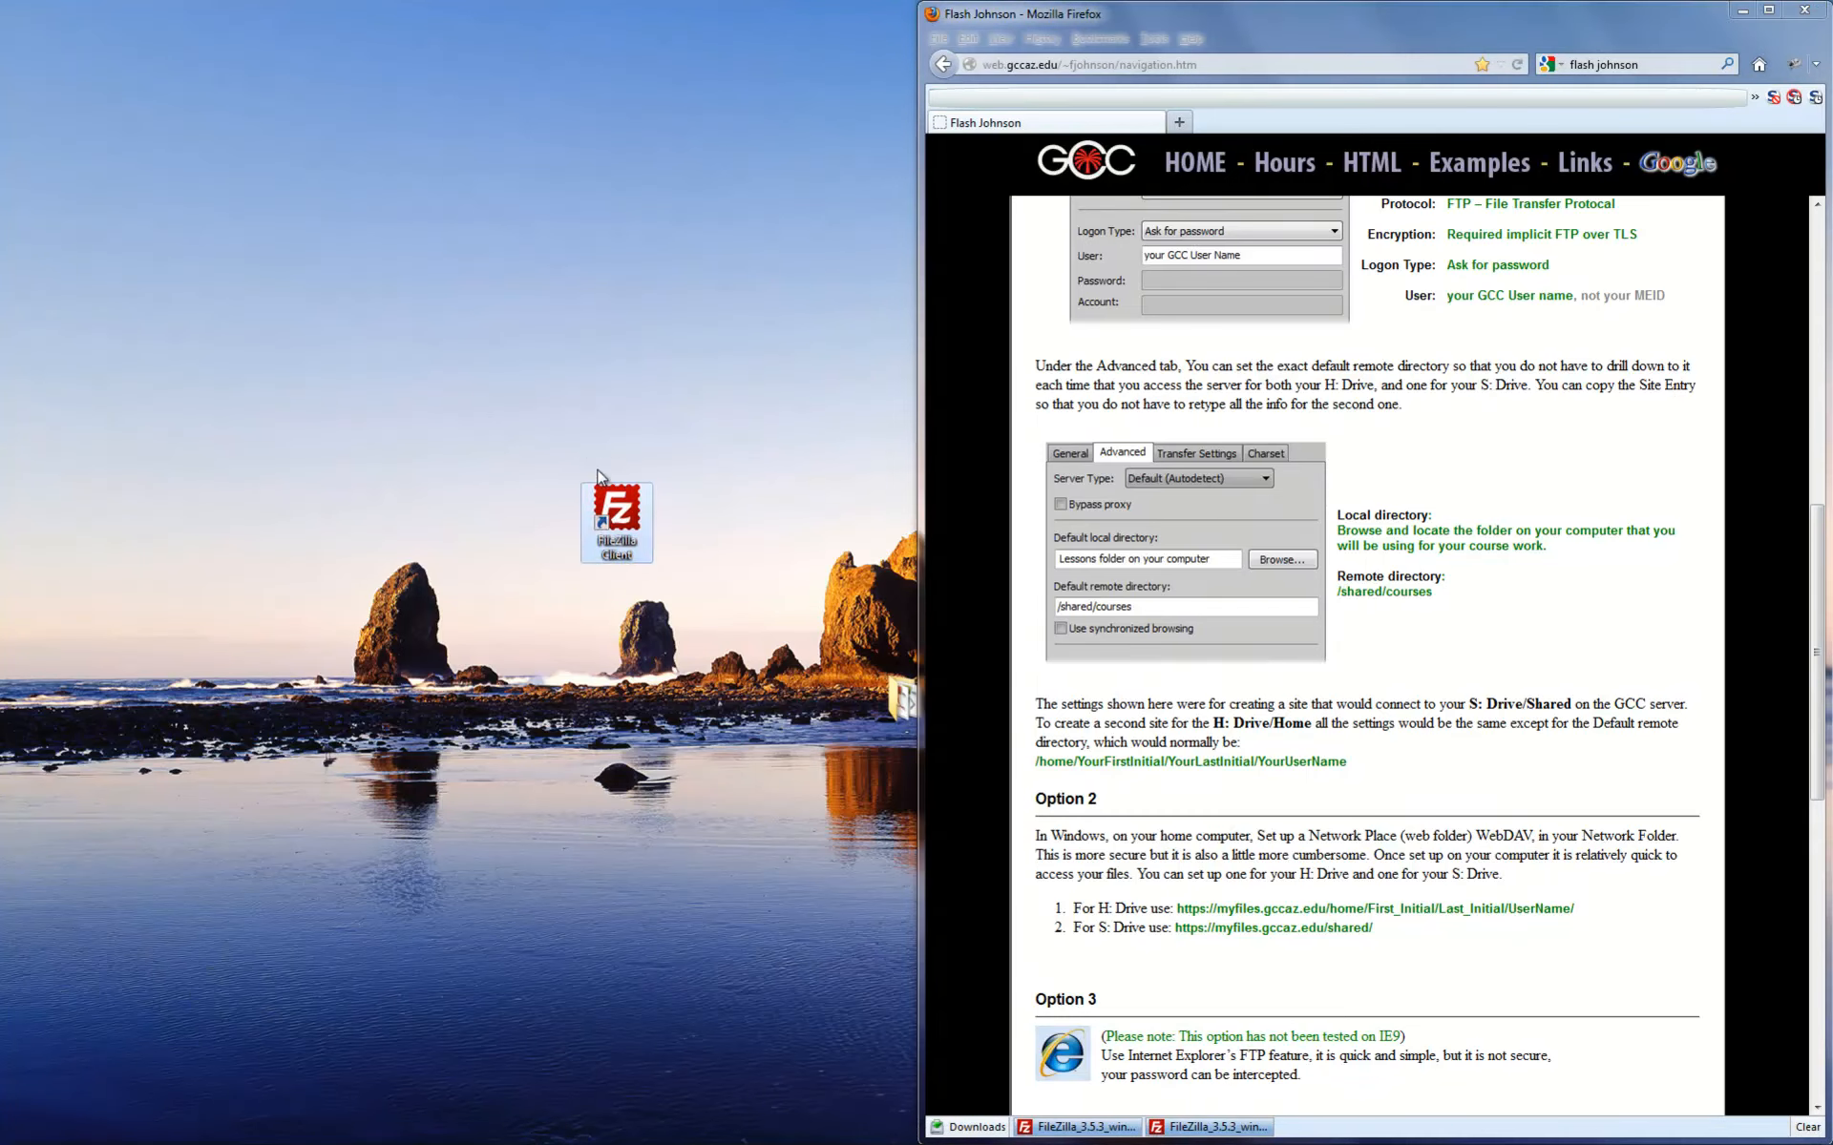
double_click(631, 515)
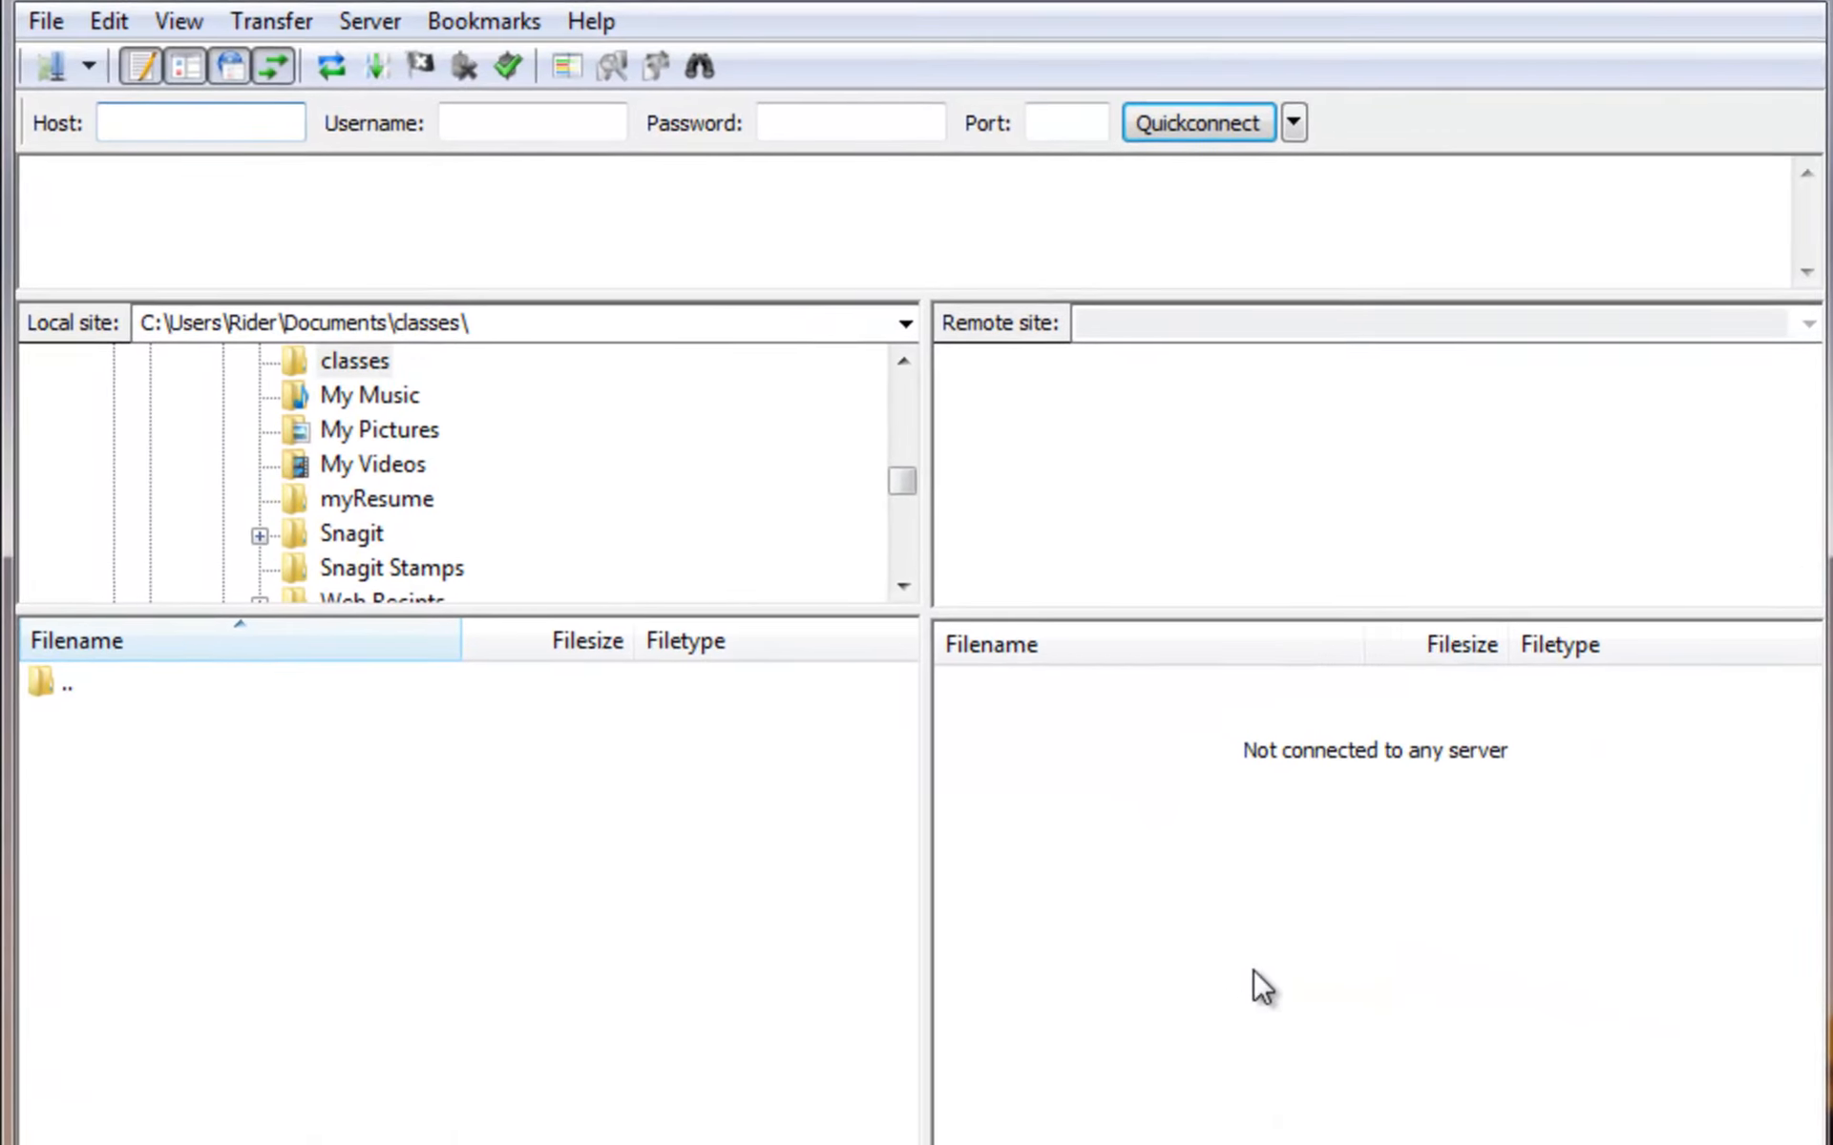
- Connect to the saved H: site from Site Manager and submit the password
left_click(54, 69)
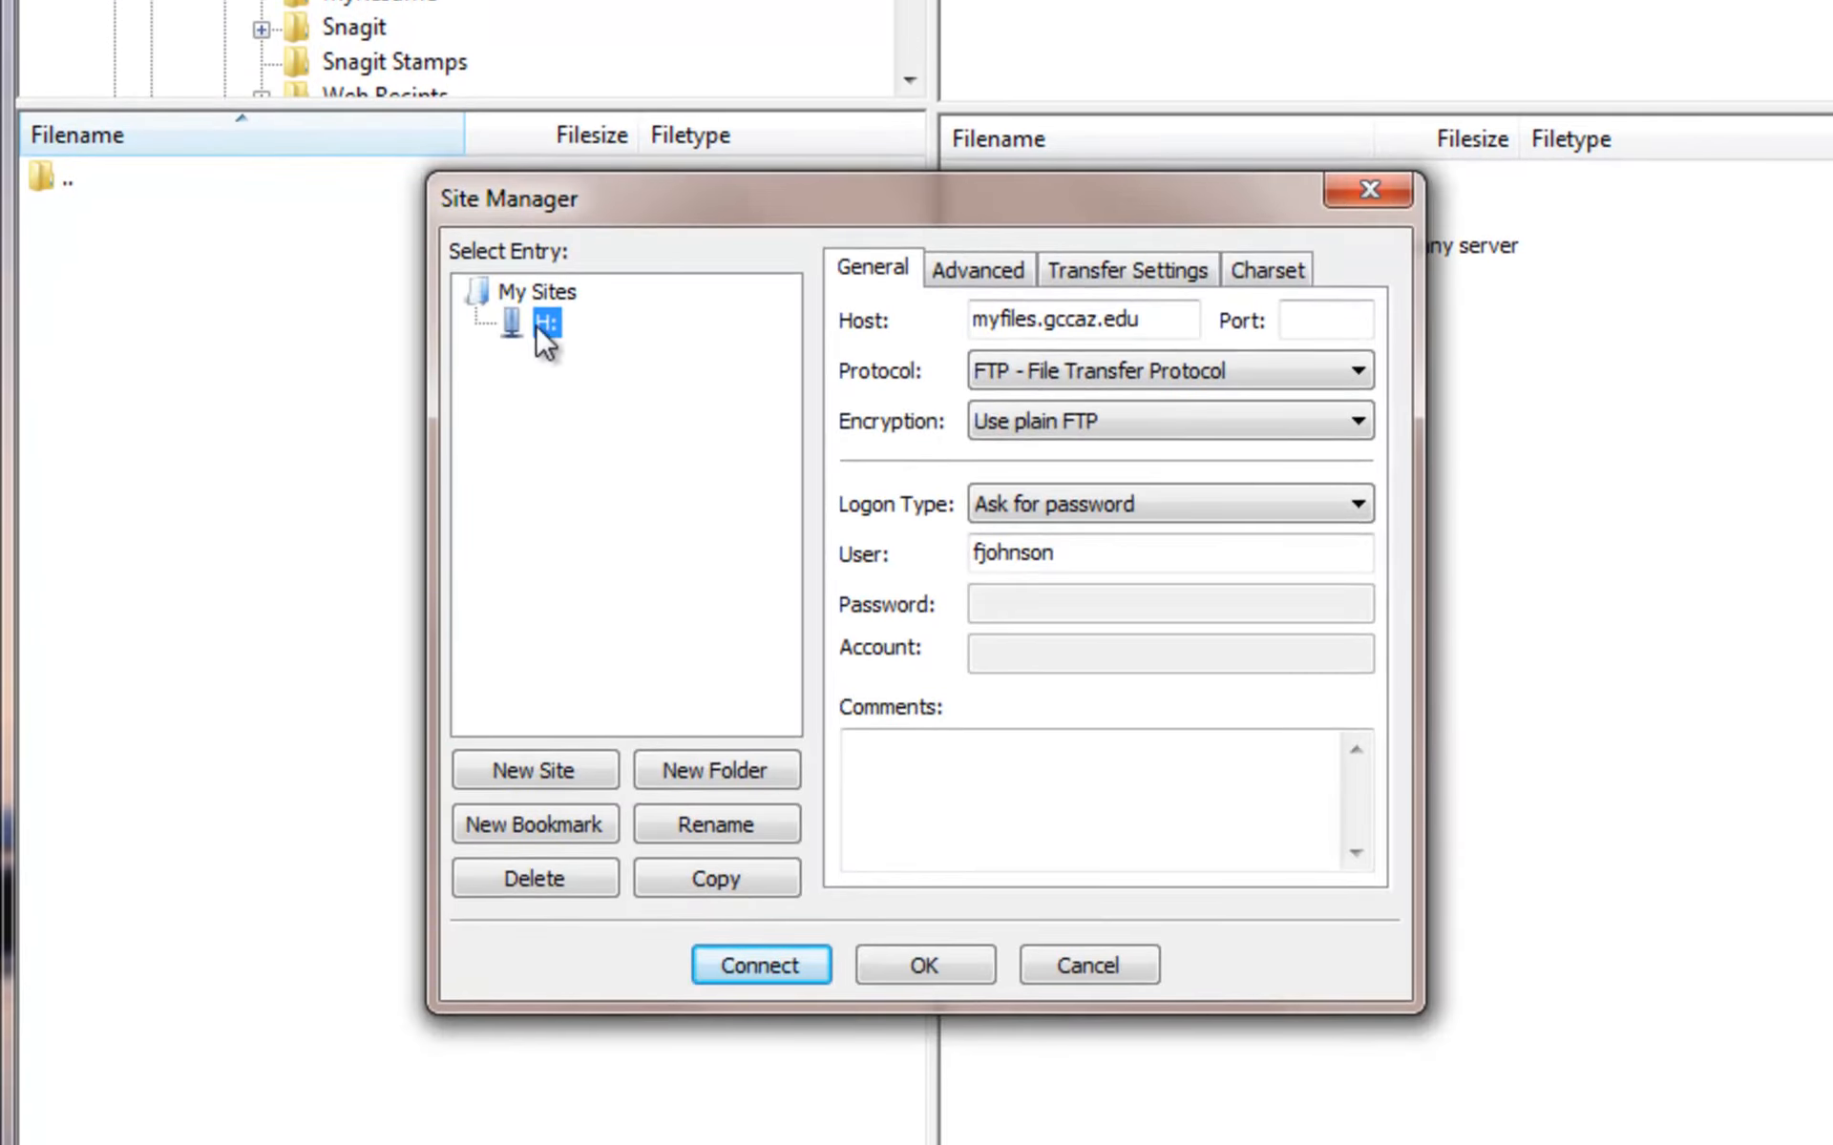
left_click(542, 324)
left_click(802, 970)
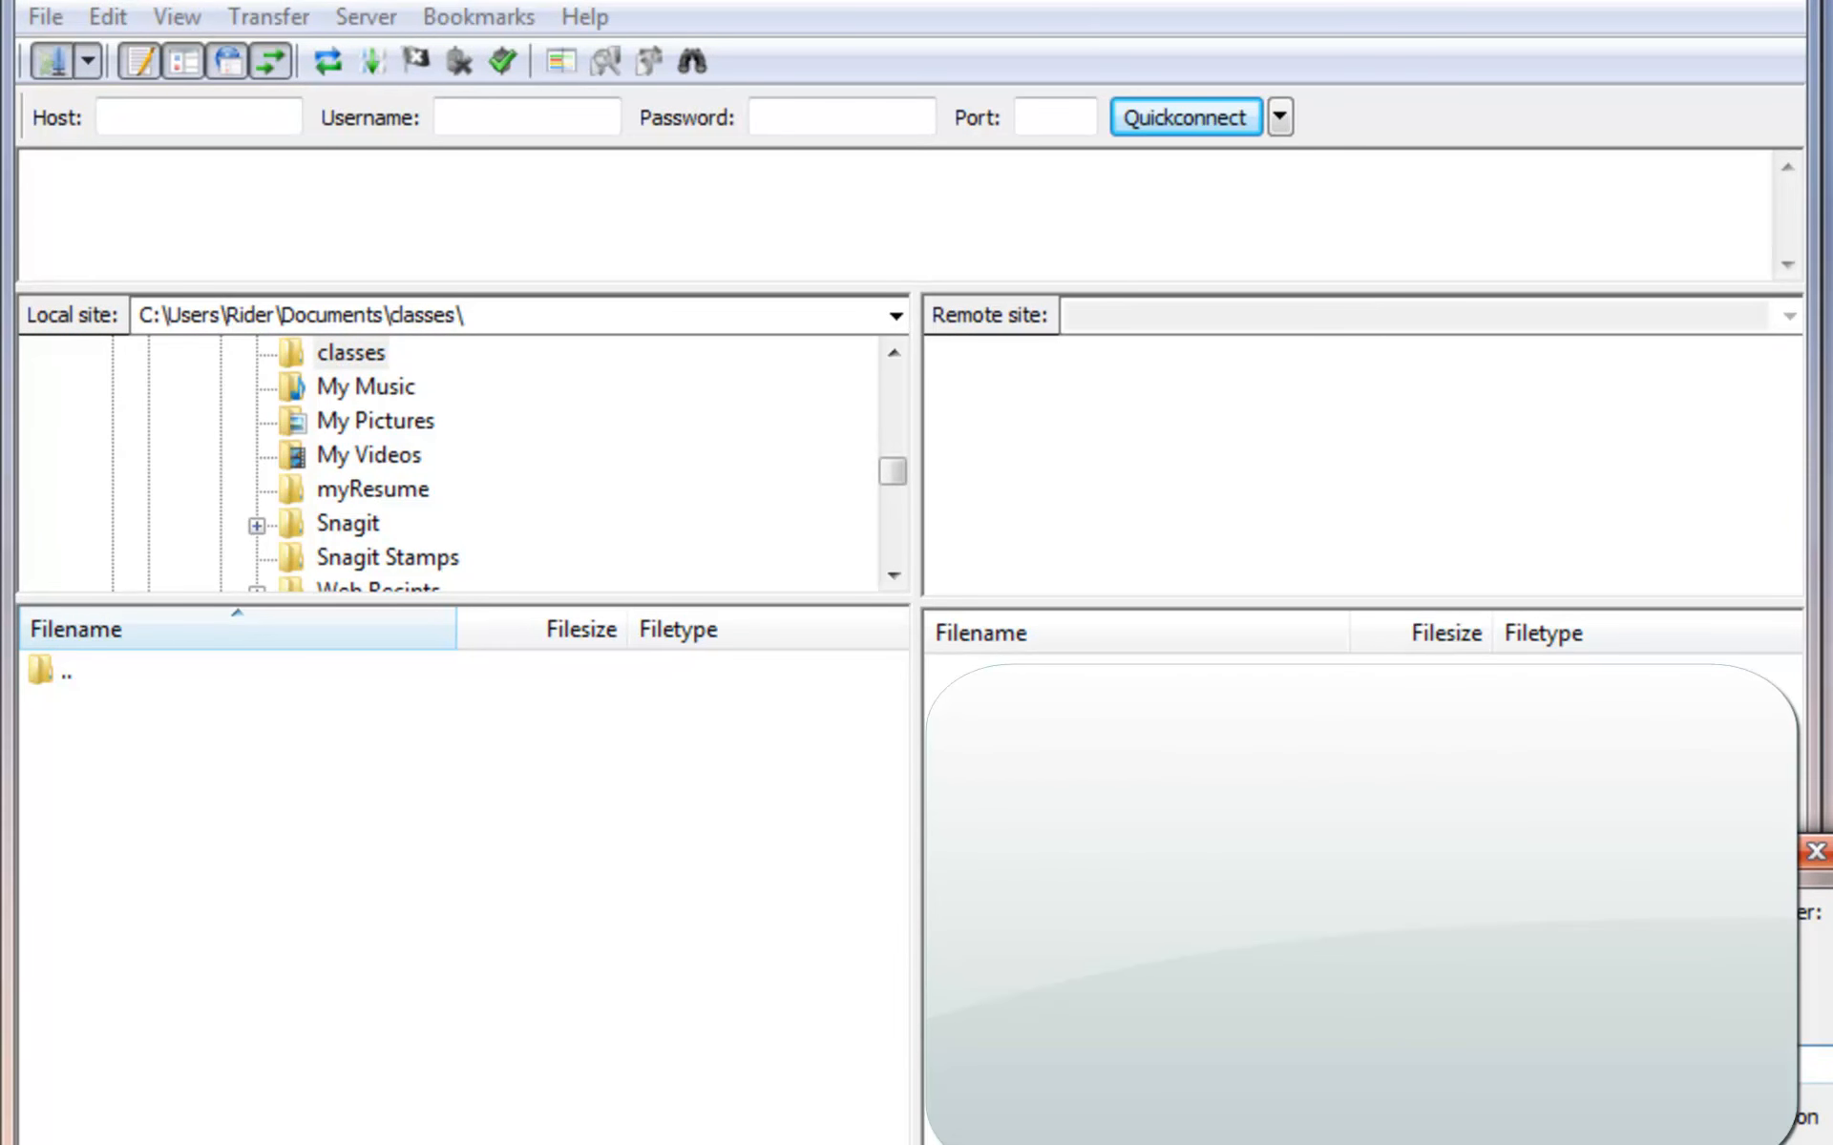
key("Return")
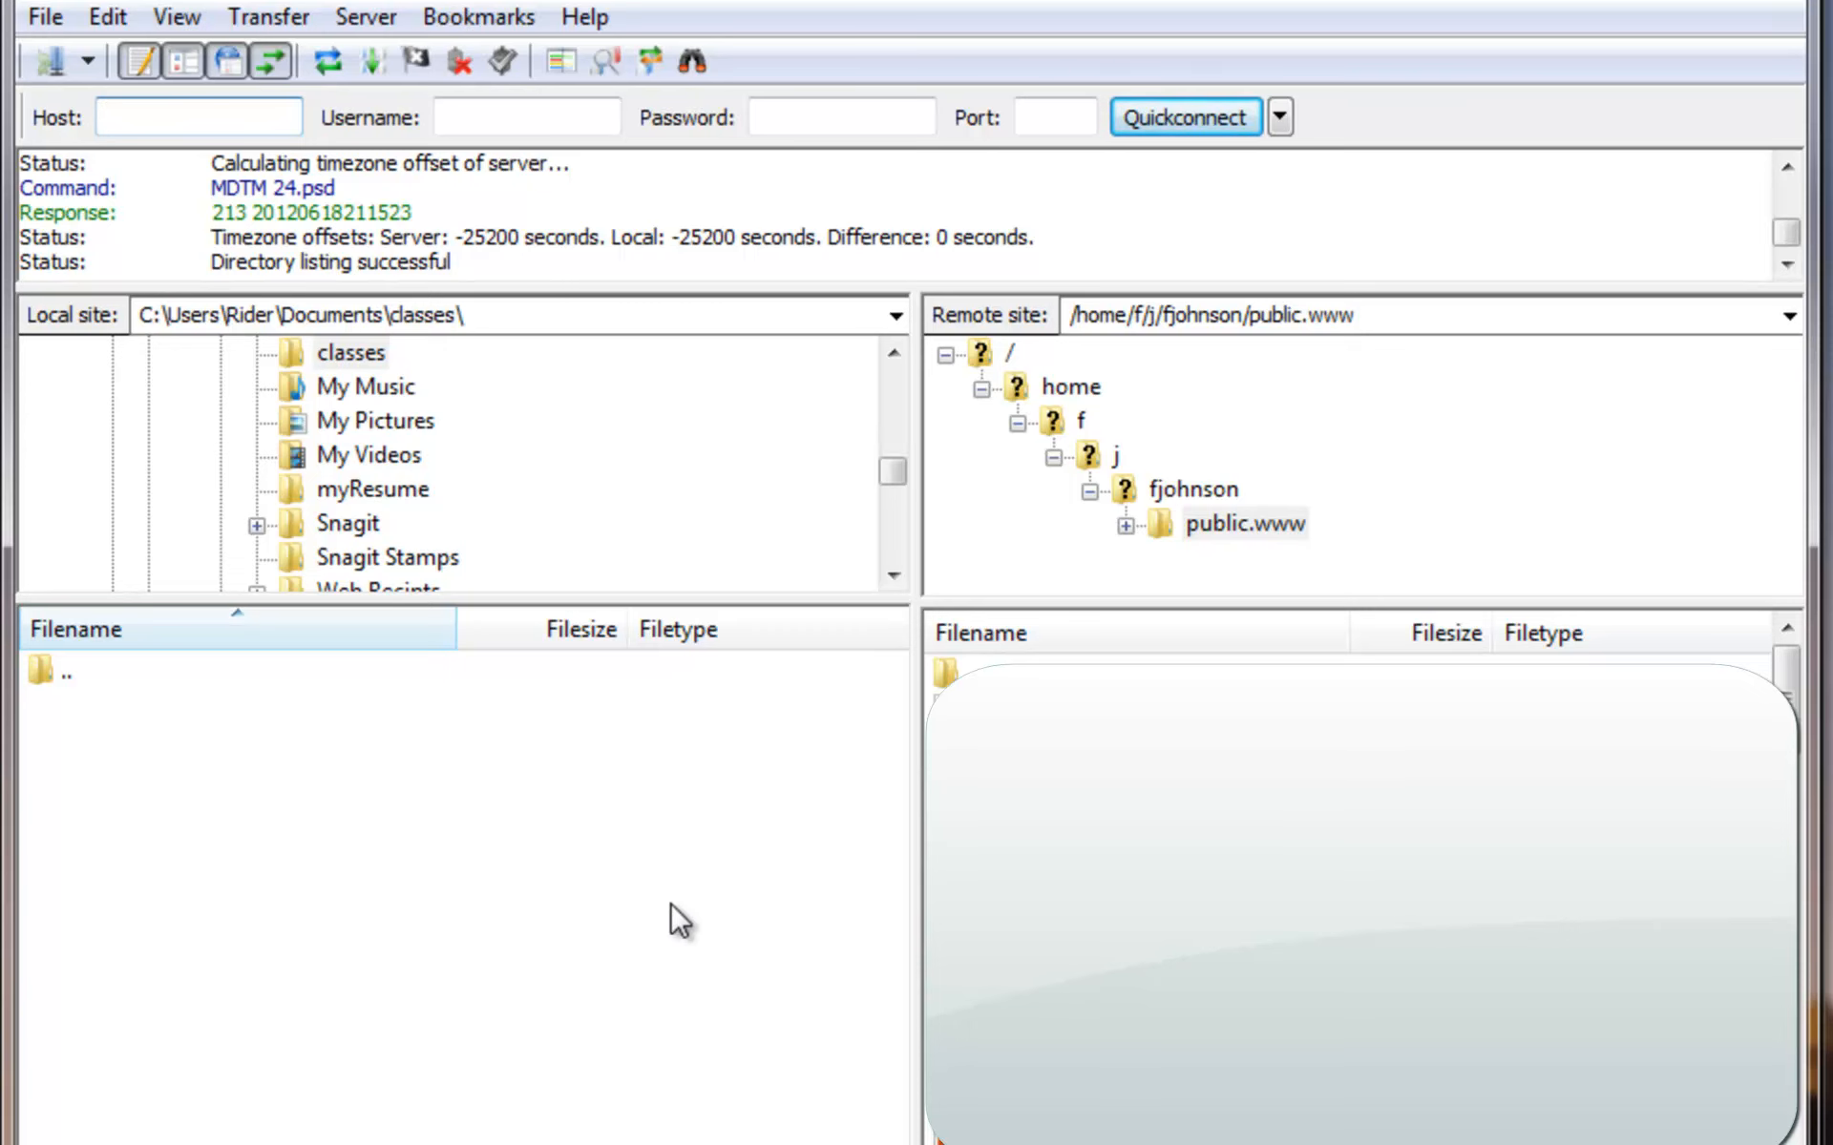
- Duplicate the H: site in Site Manager and name the copy S:
left_click(55, 60)
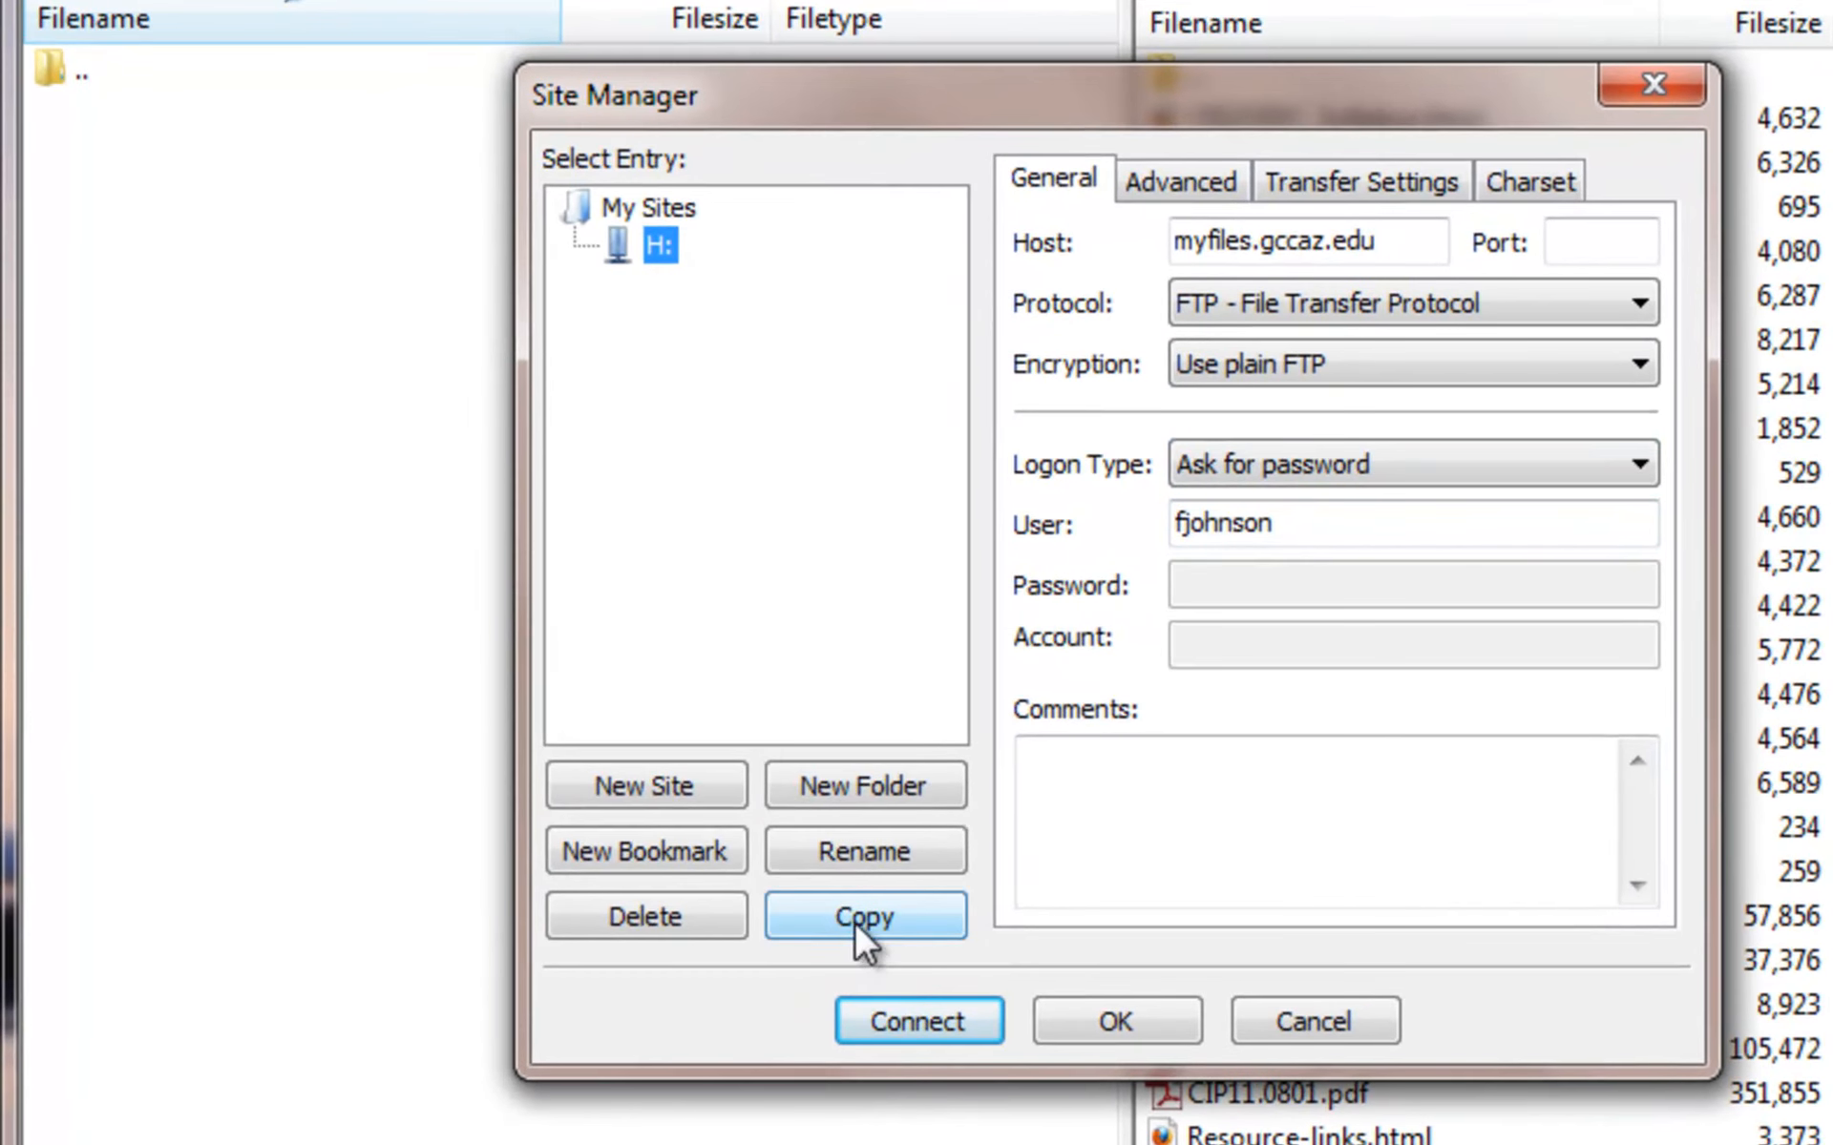
left_click(713, 866)
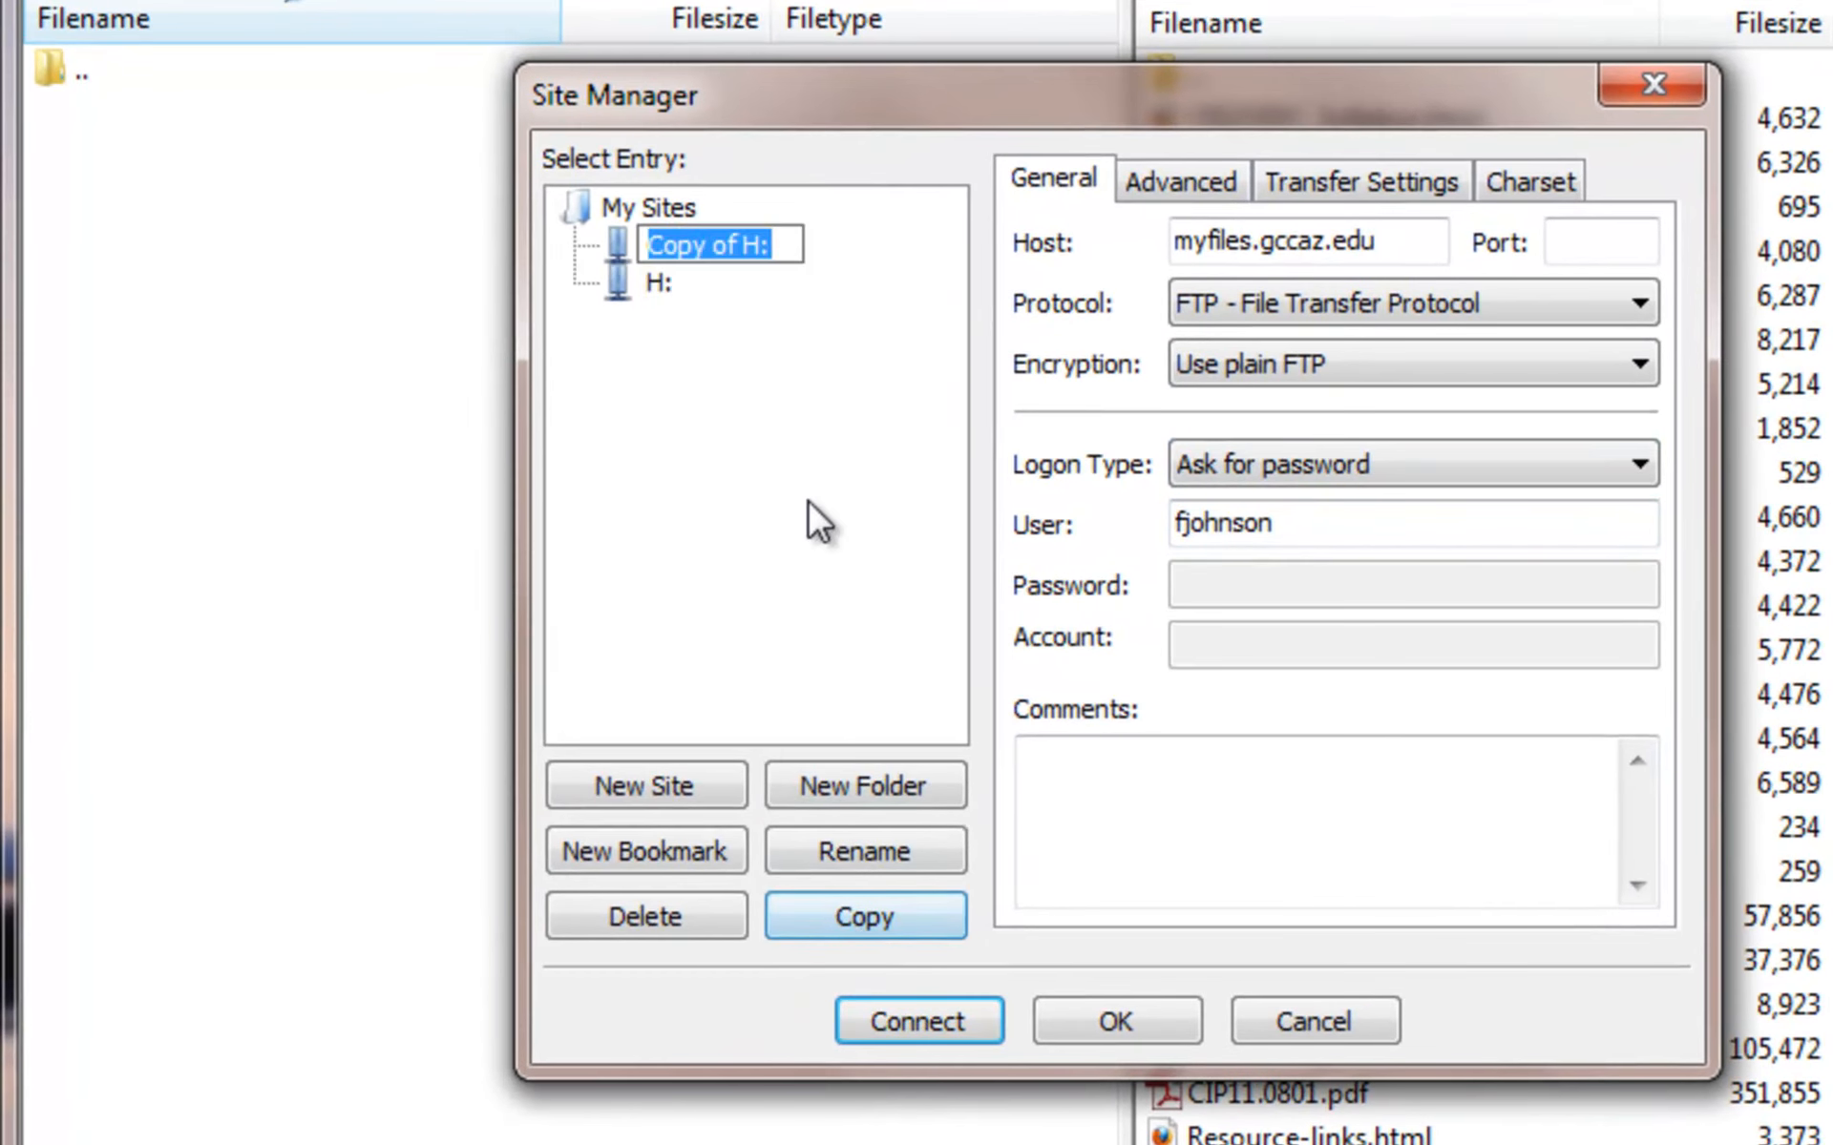
type("S:")
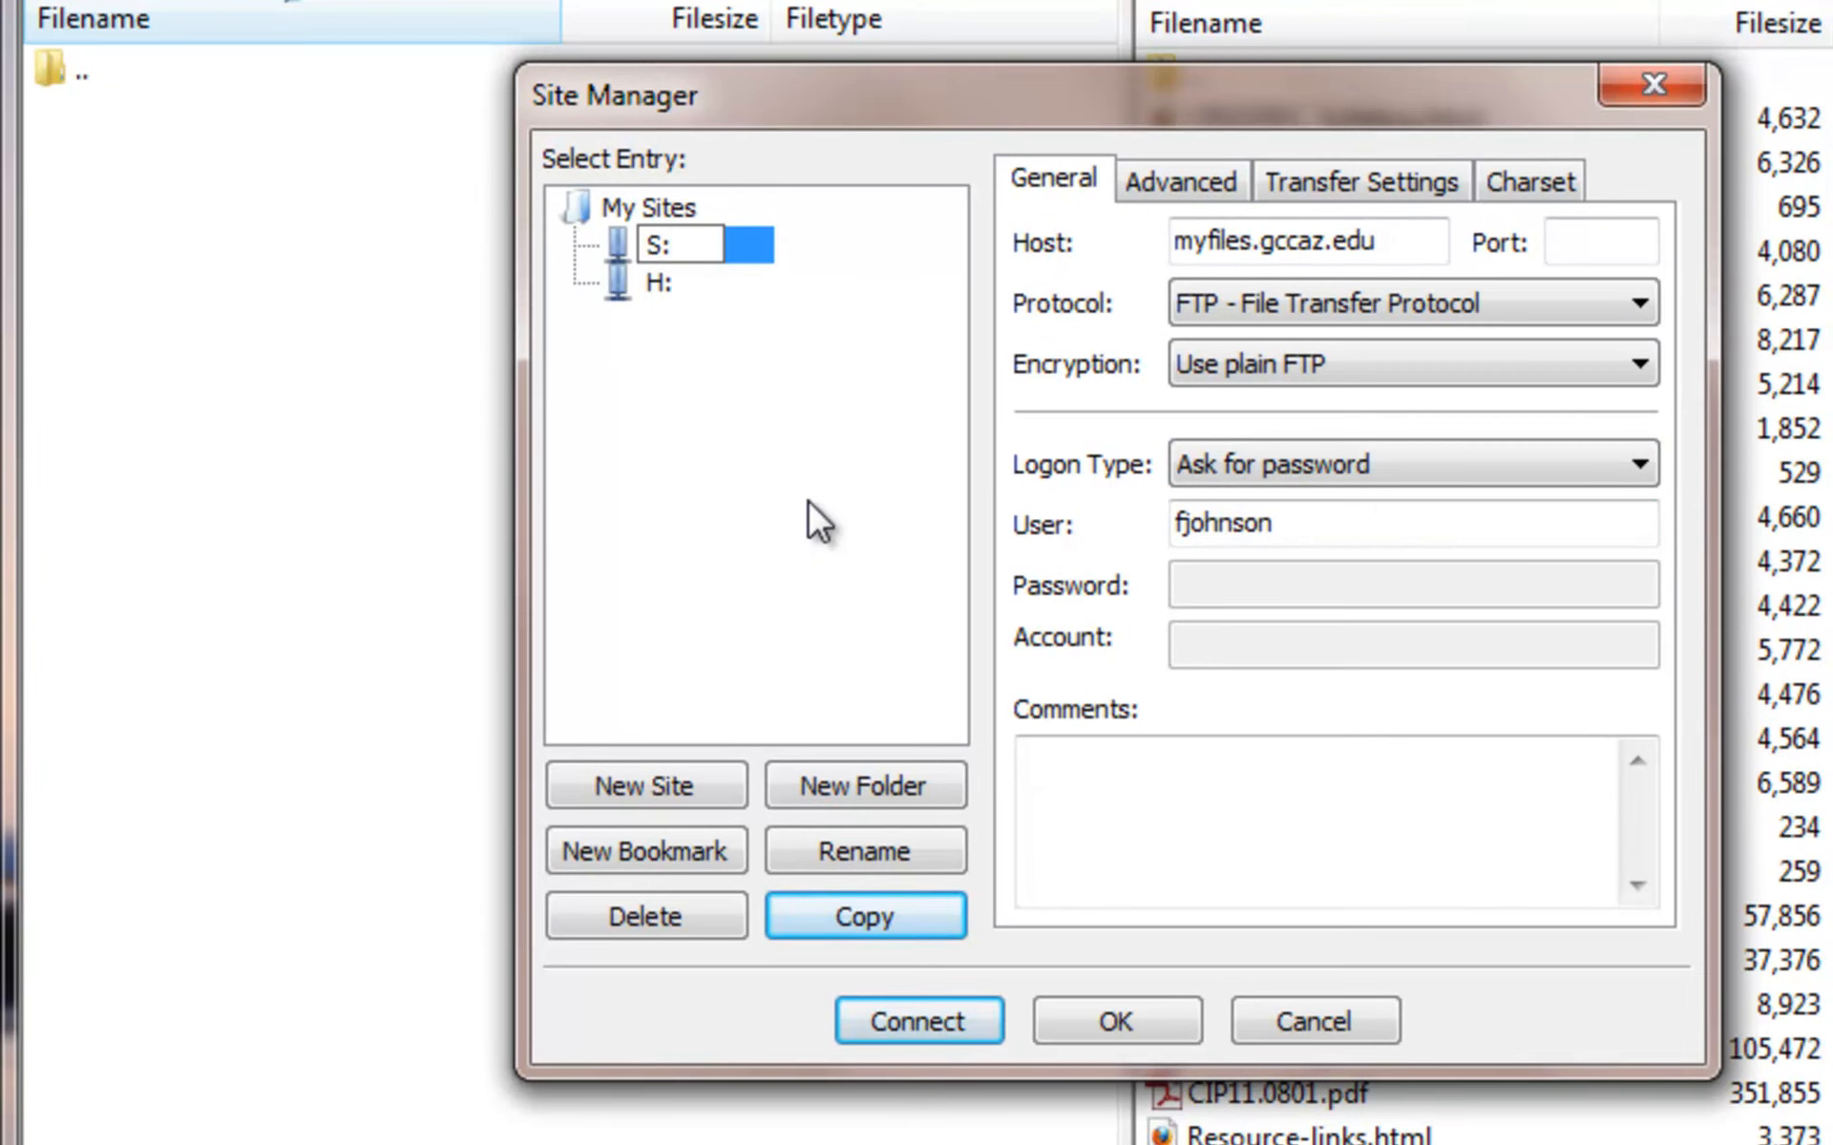
left_click(937, 273)
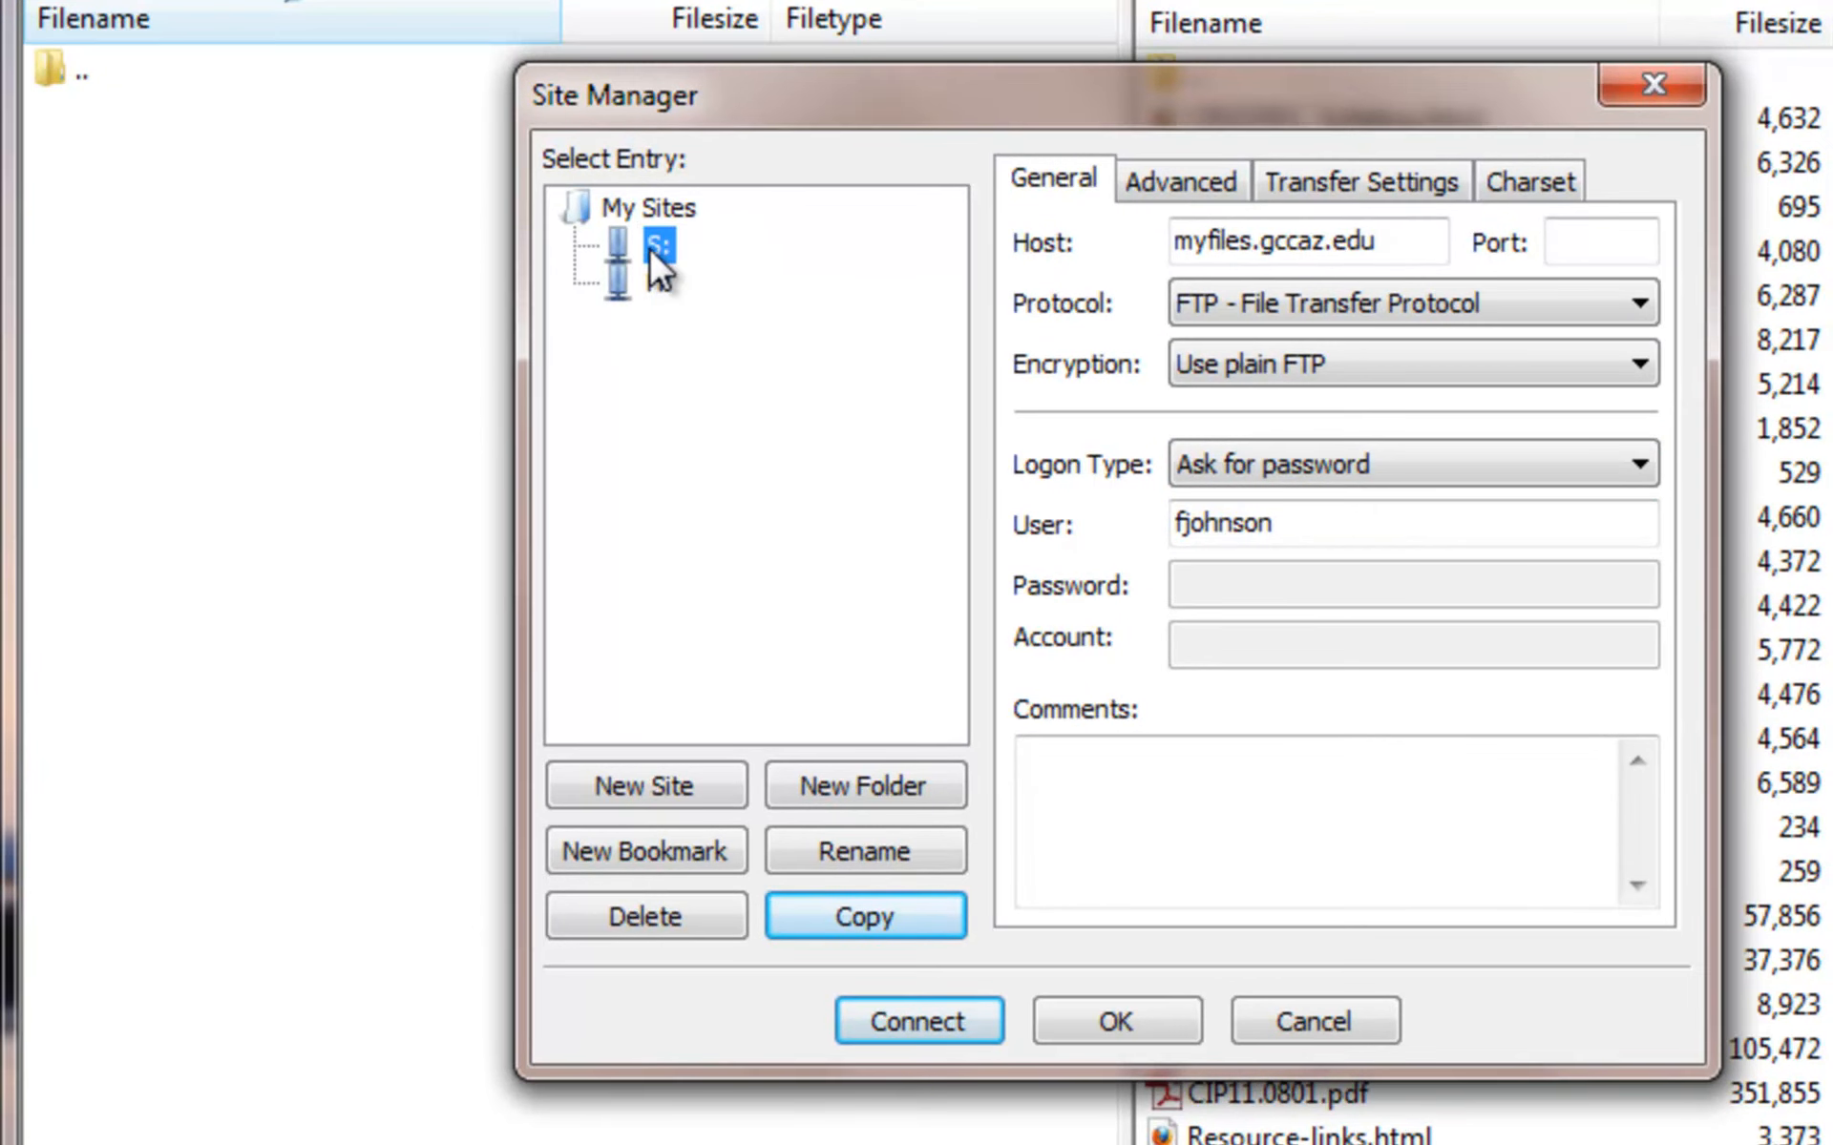
- Review S:'s Advanced directory settings, then save the site with OK
left_click(1199, 194)
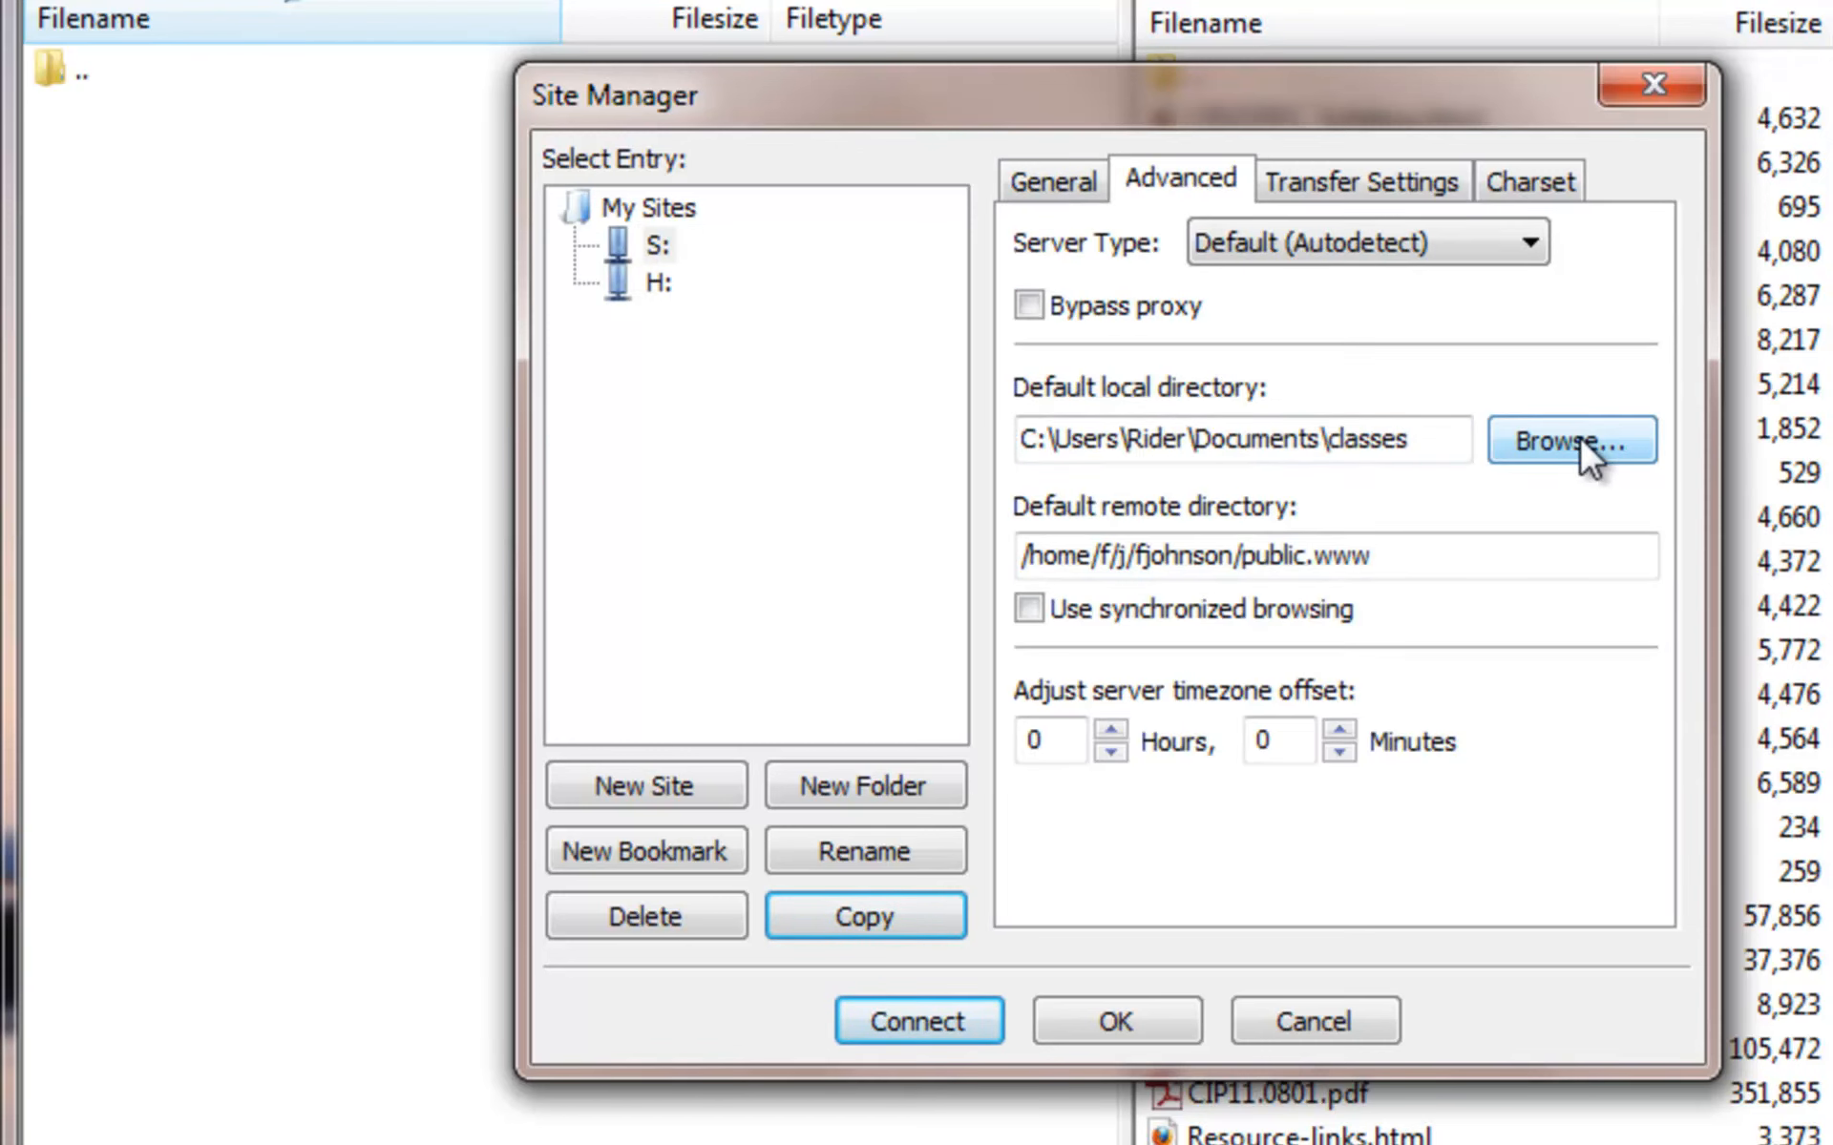
left_click(1579, 435)
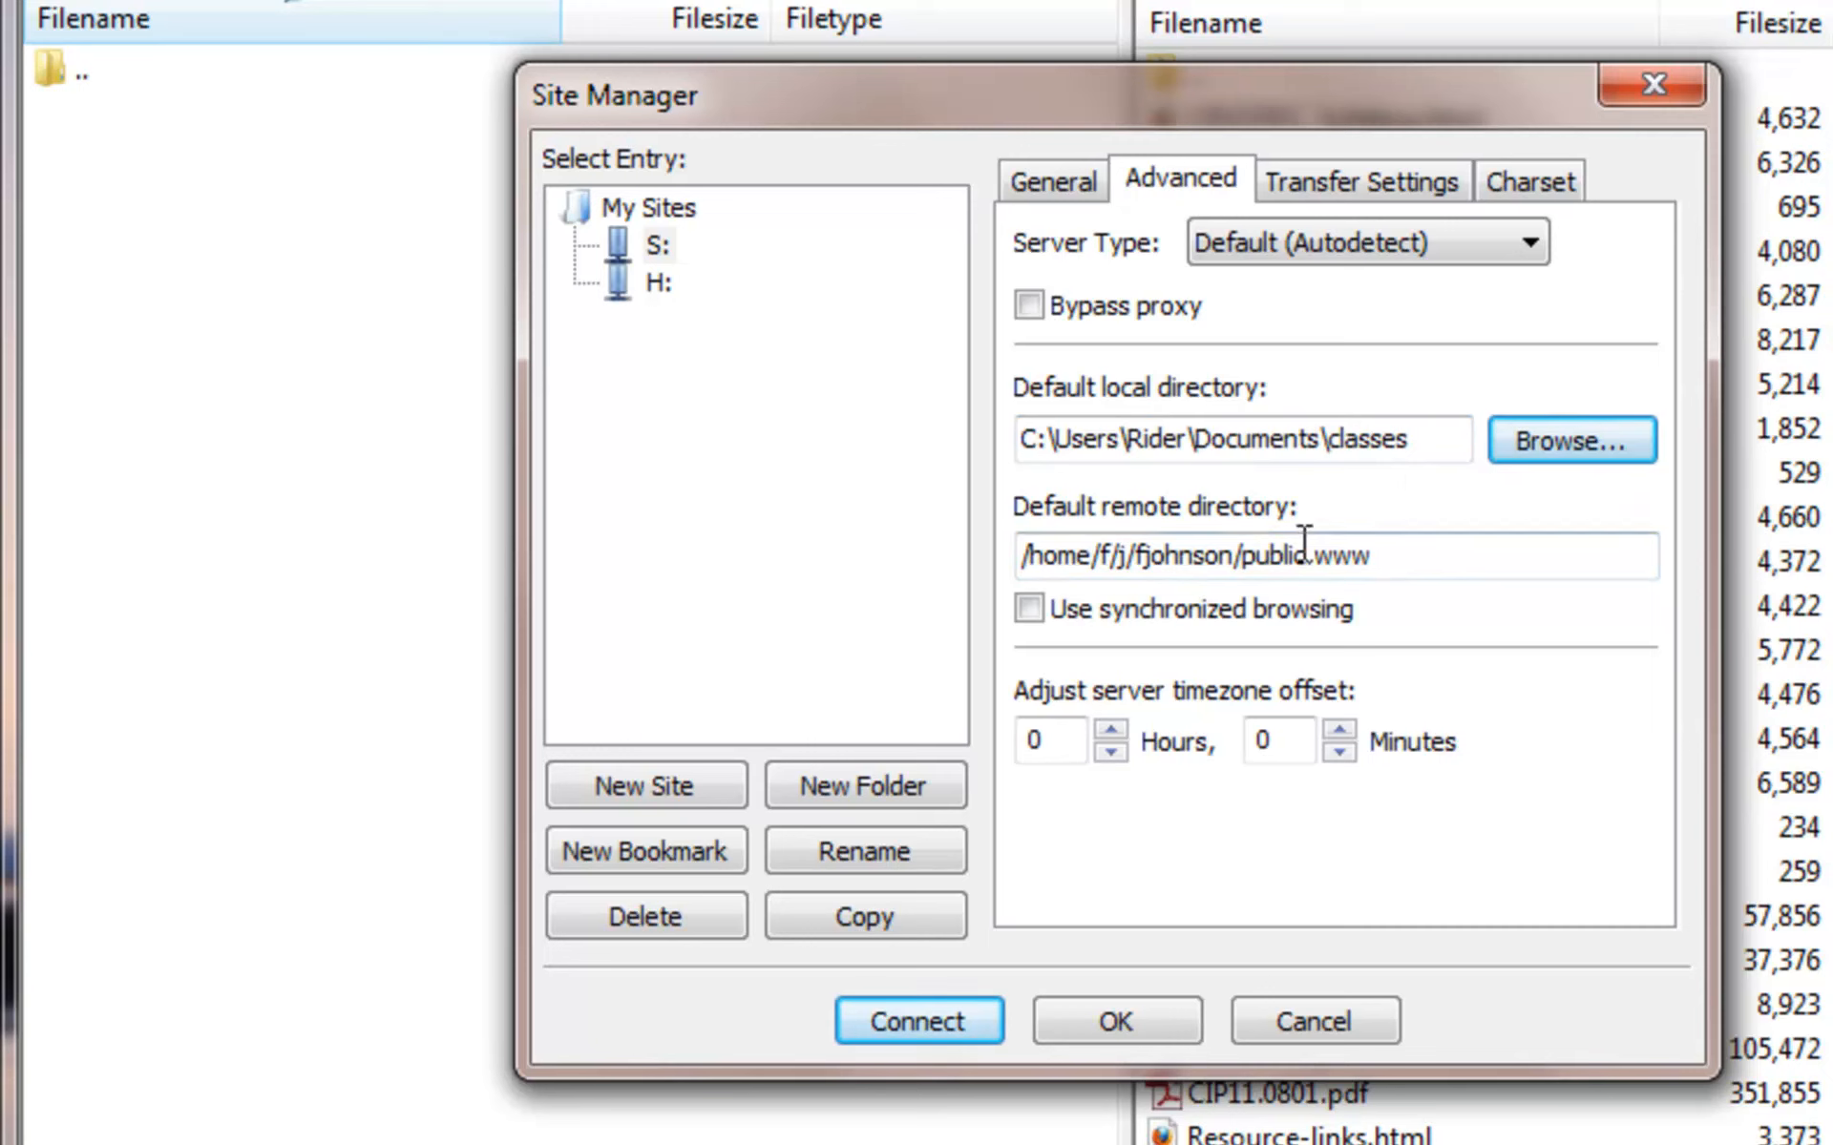
left_click_drag(1390, 559, 995, 552)
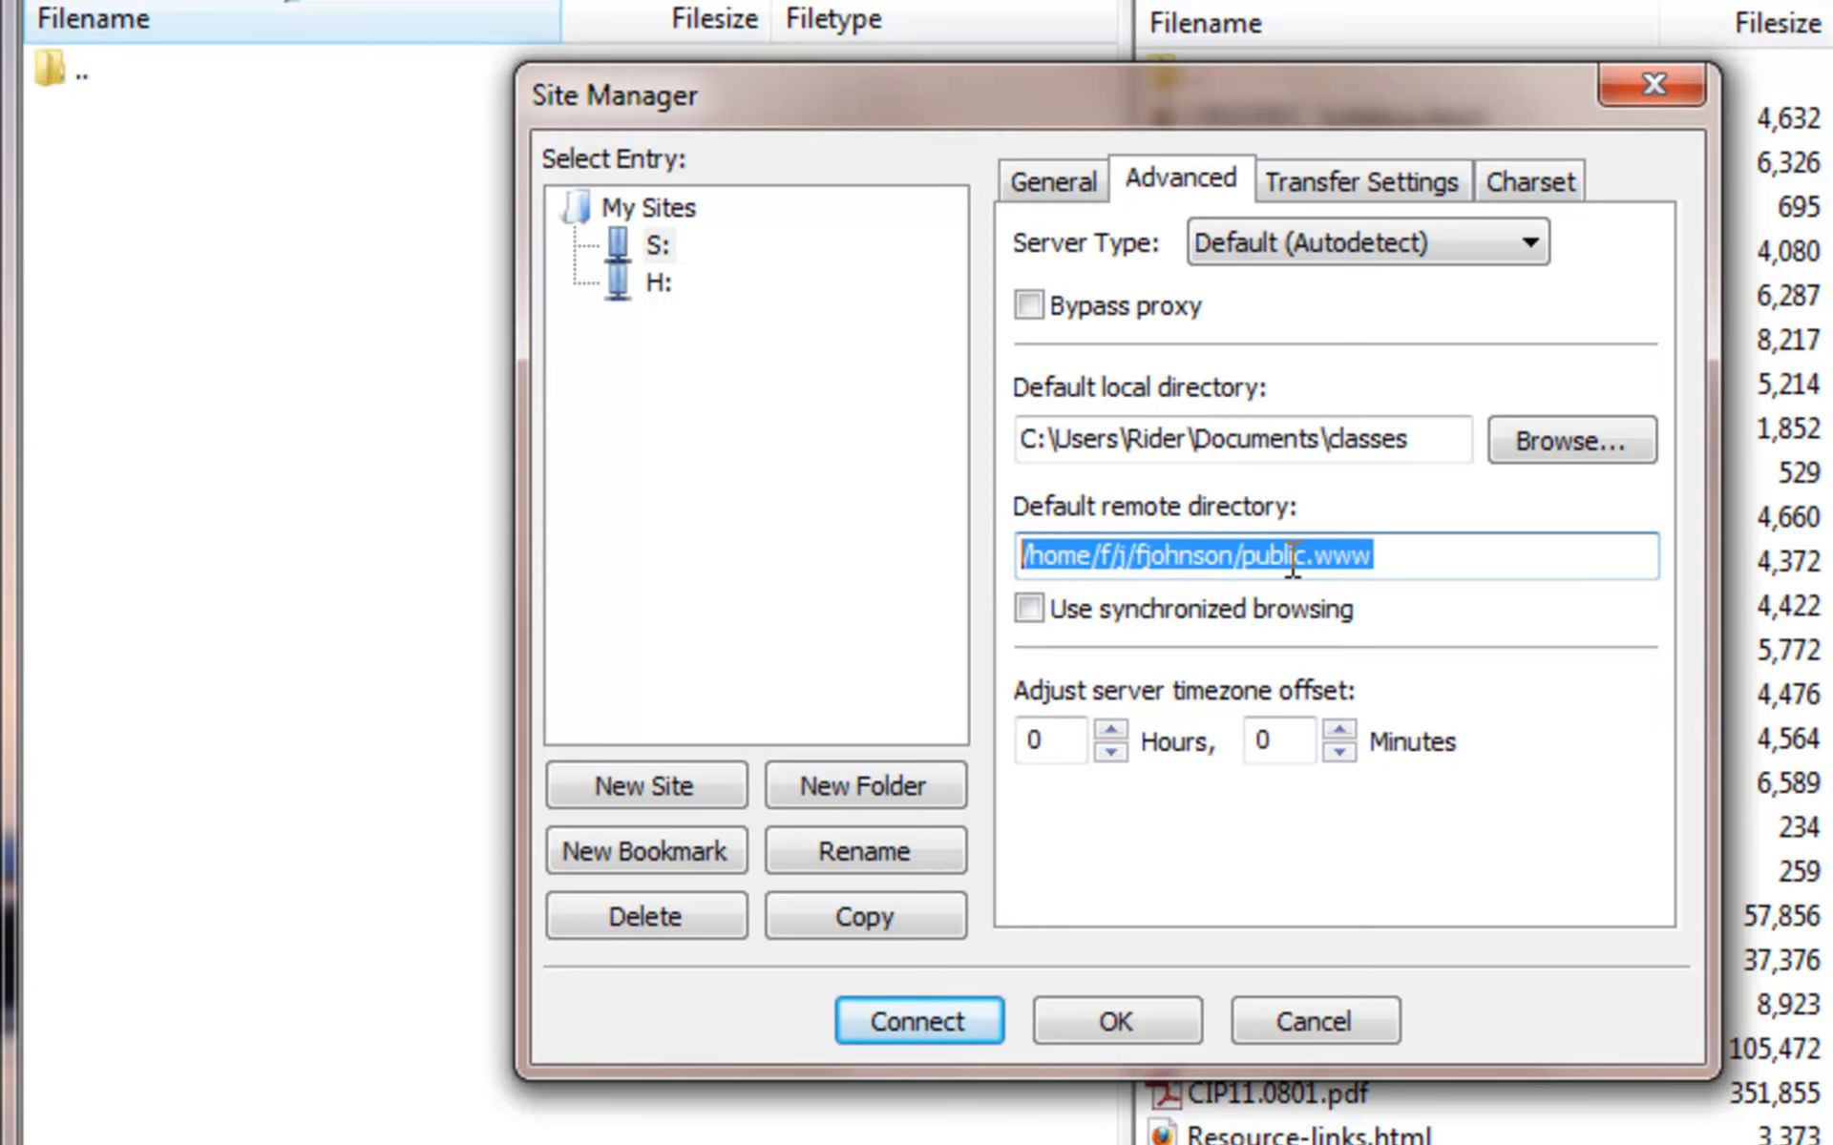
left_click_drag(1405, 94, 931, 153)
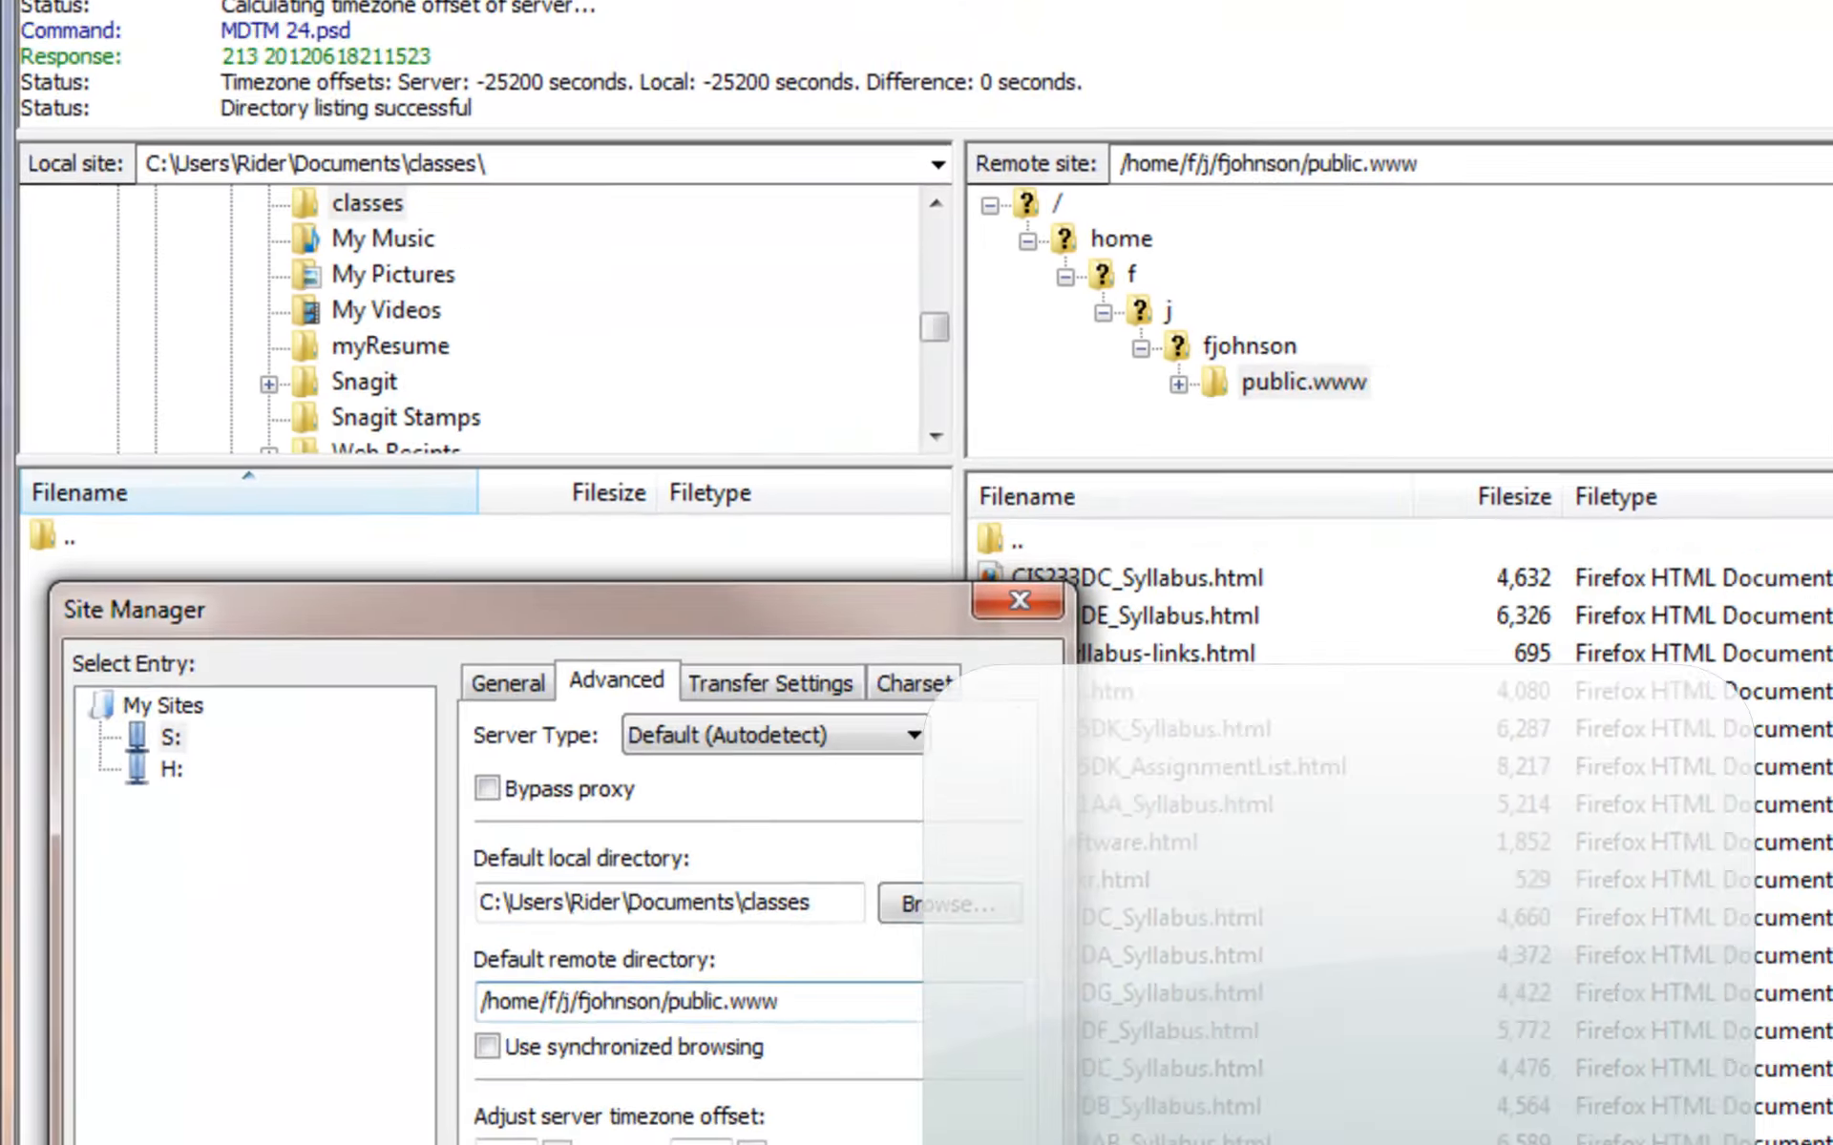
left_click(649, 1114)
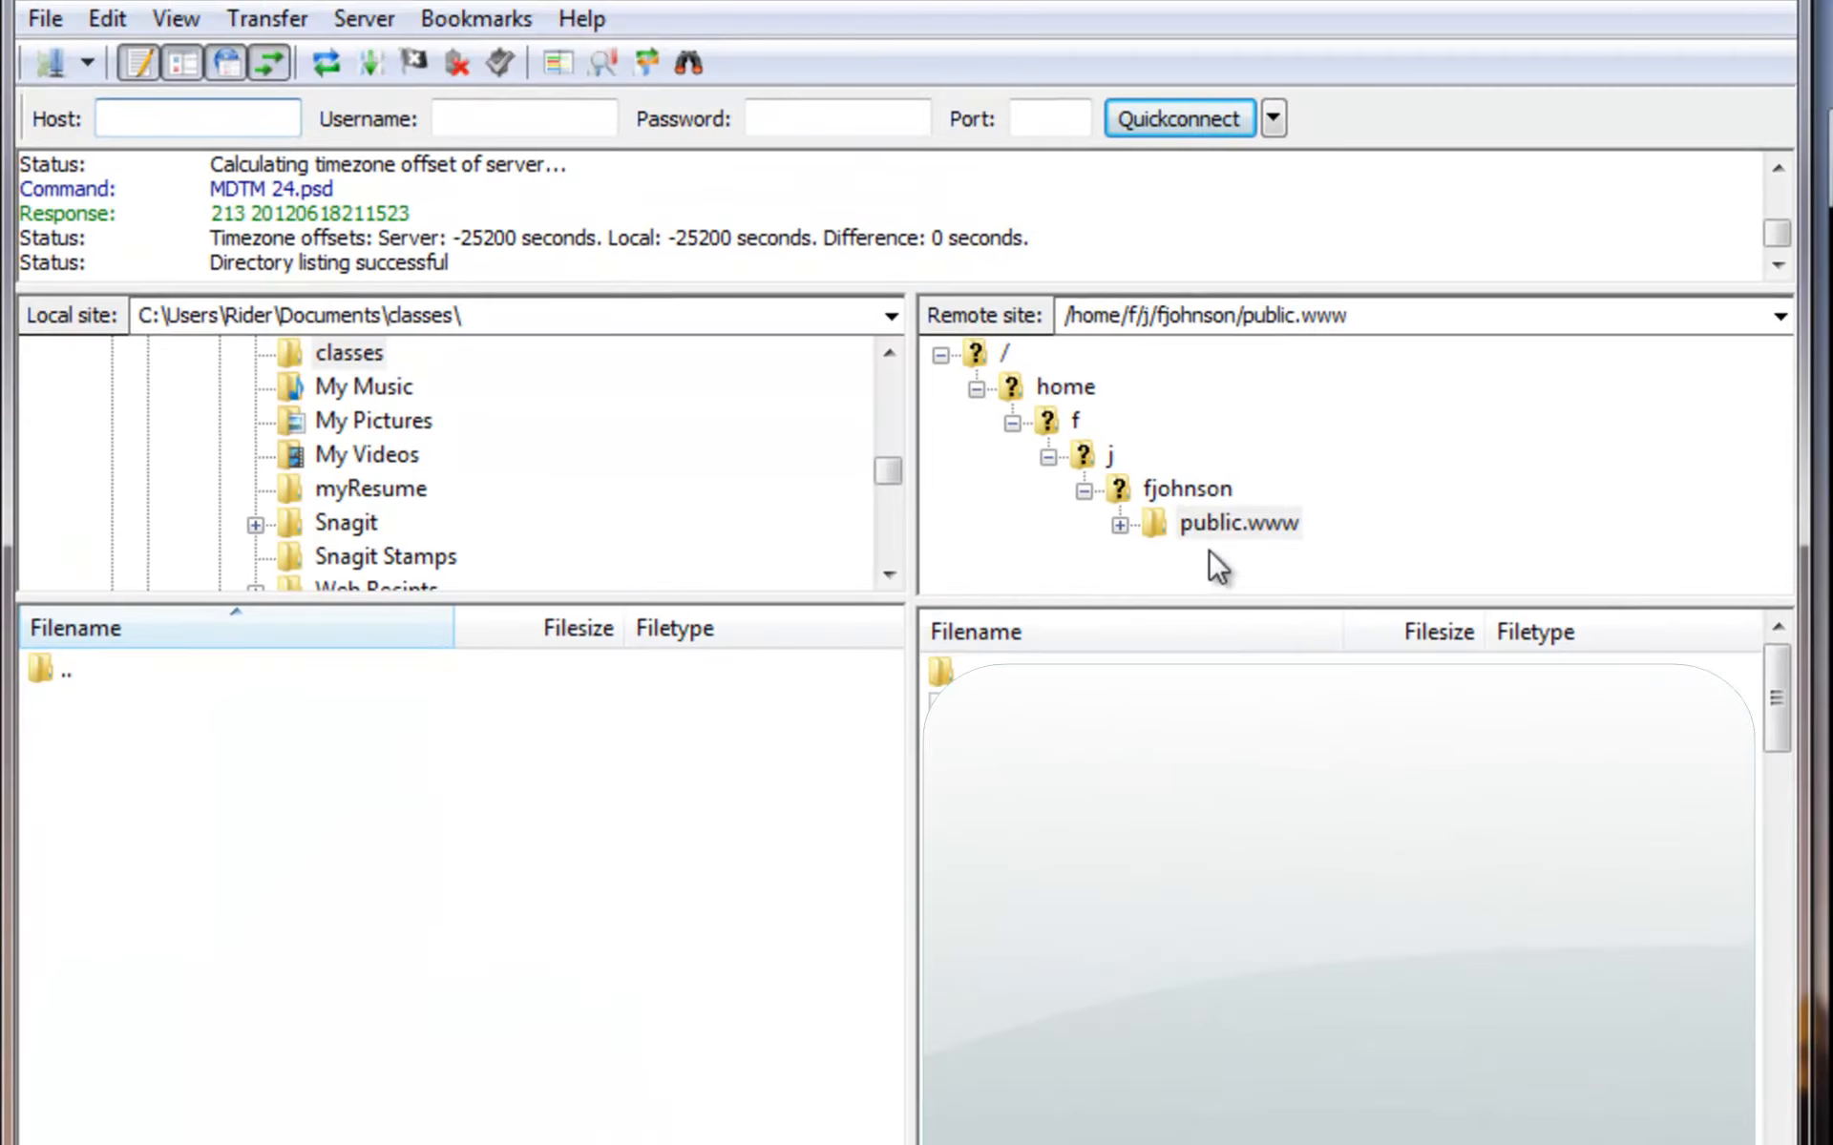
- Browse the server from / into shared, then courses
left_click(975, 357)
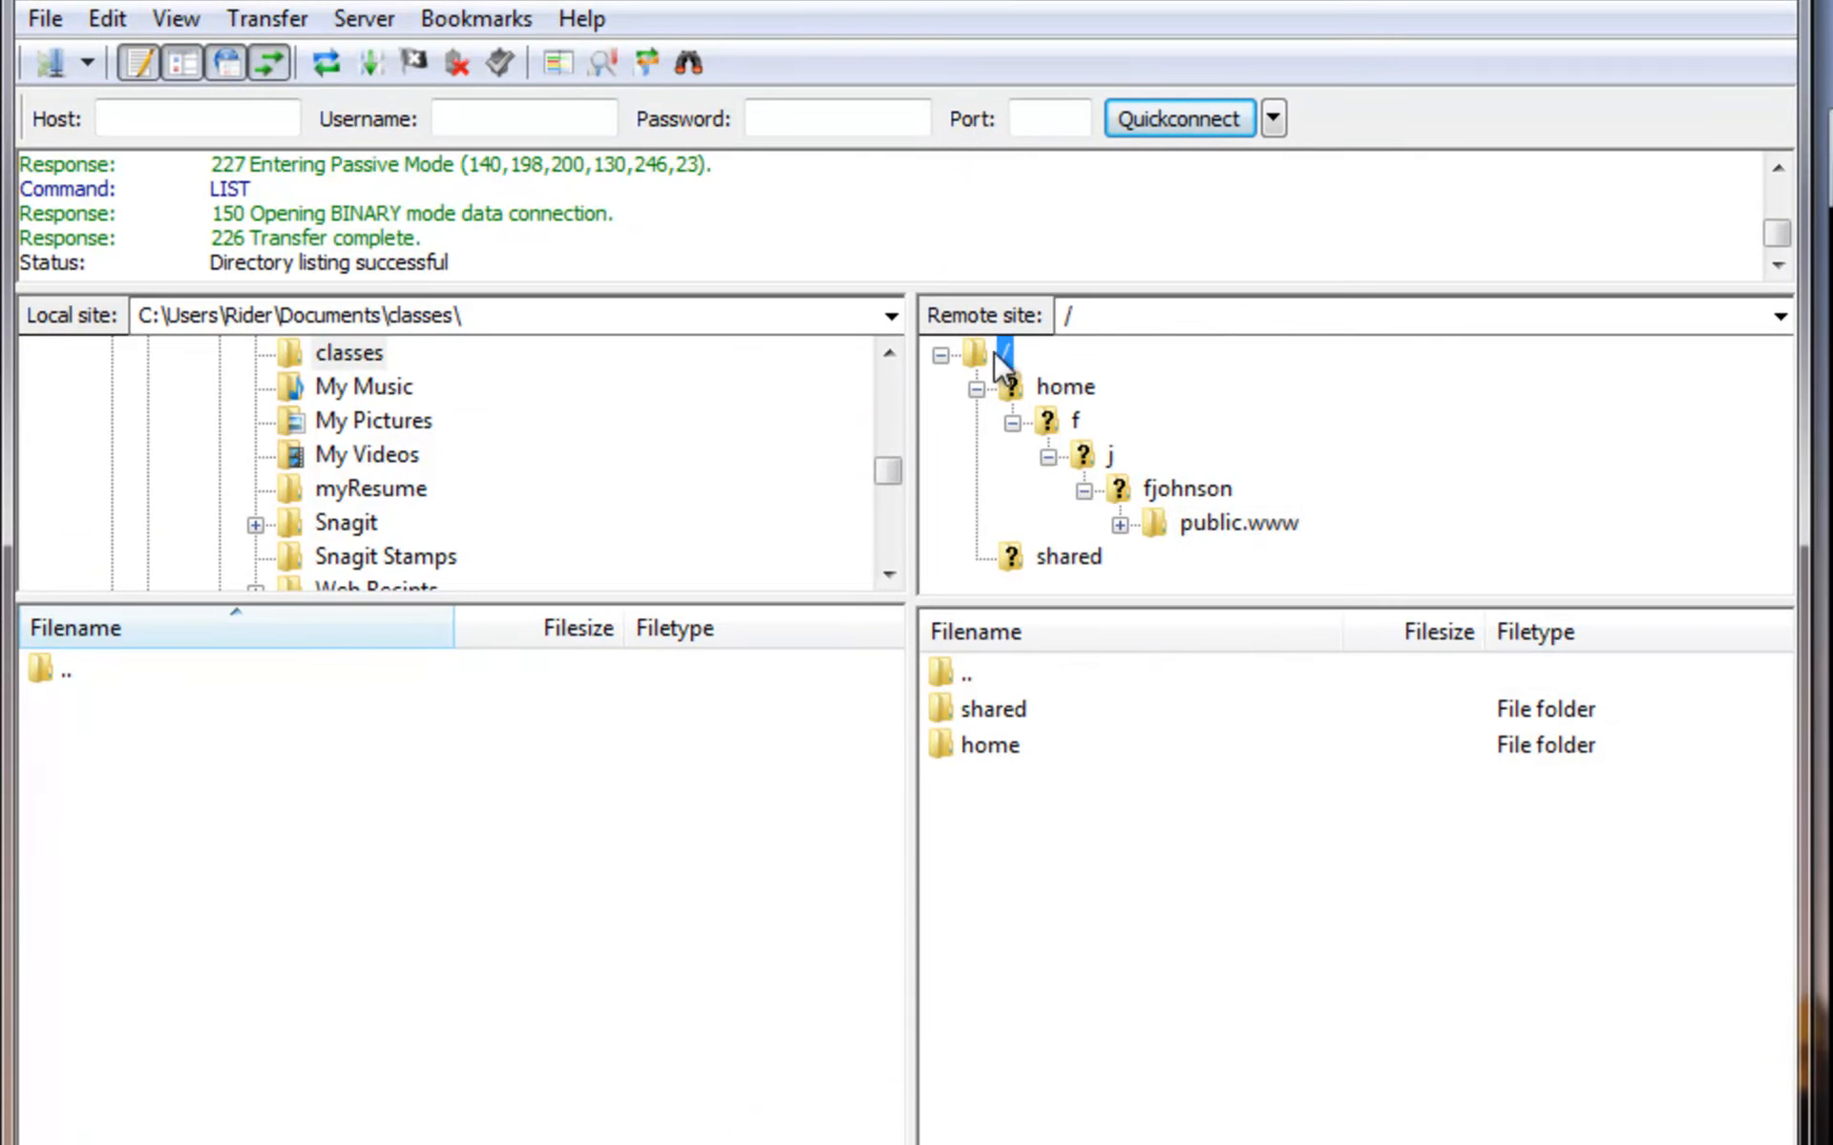
left_click(1010, 708)
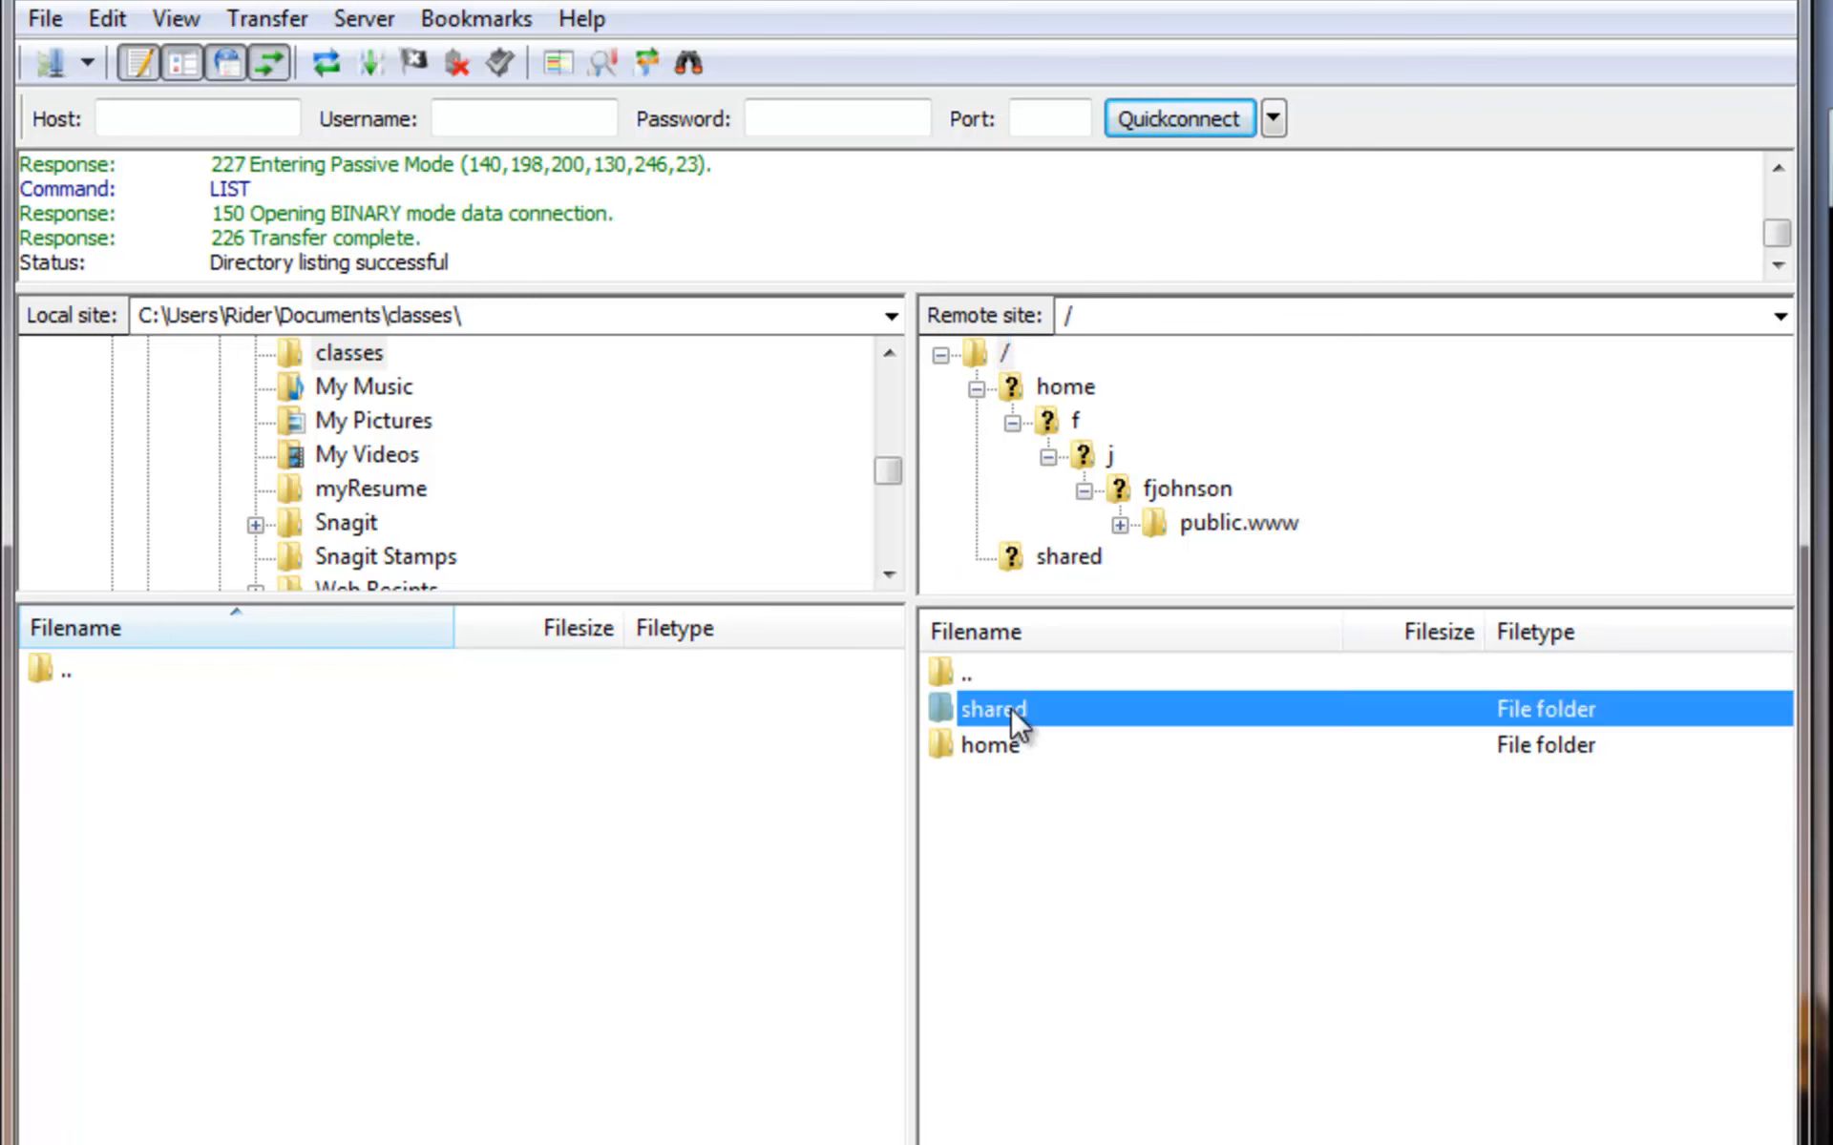
double_click(939, 708)
double_click(997, 712)
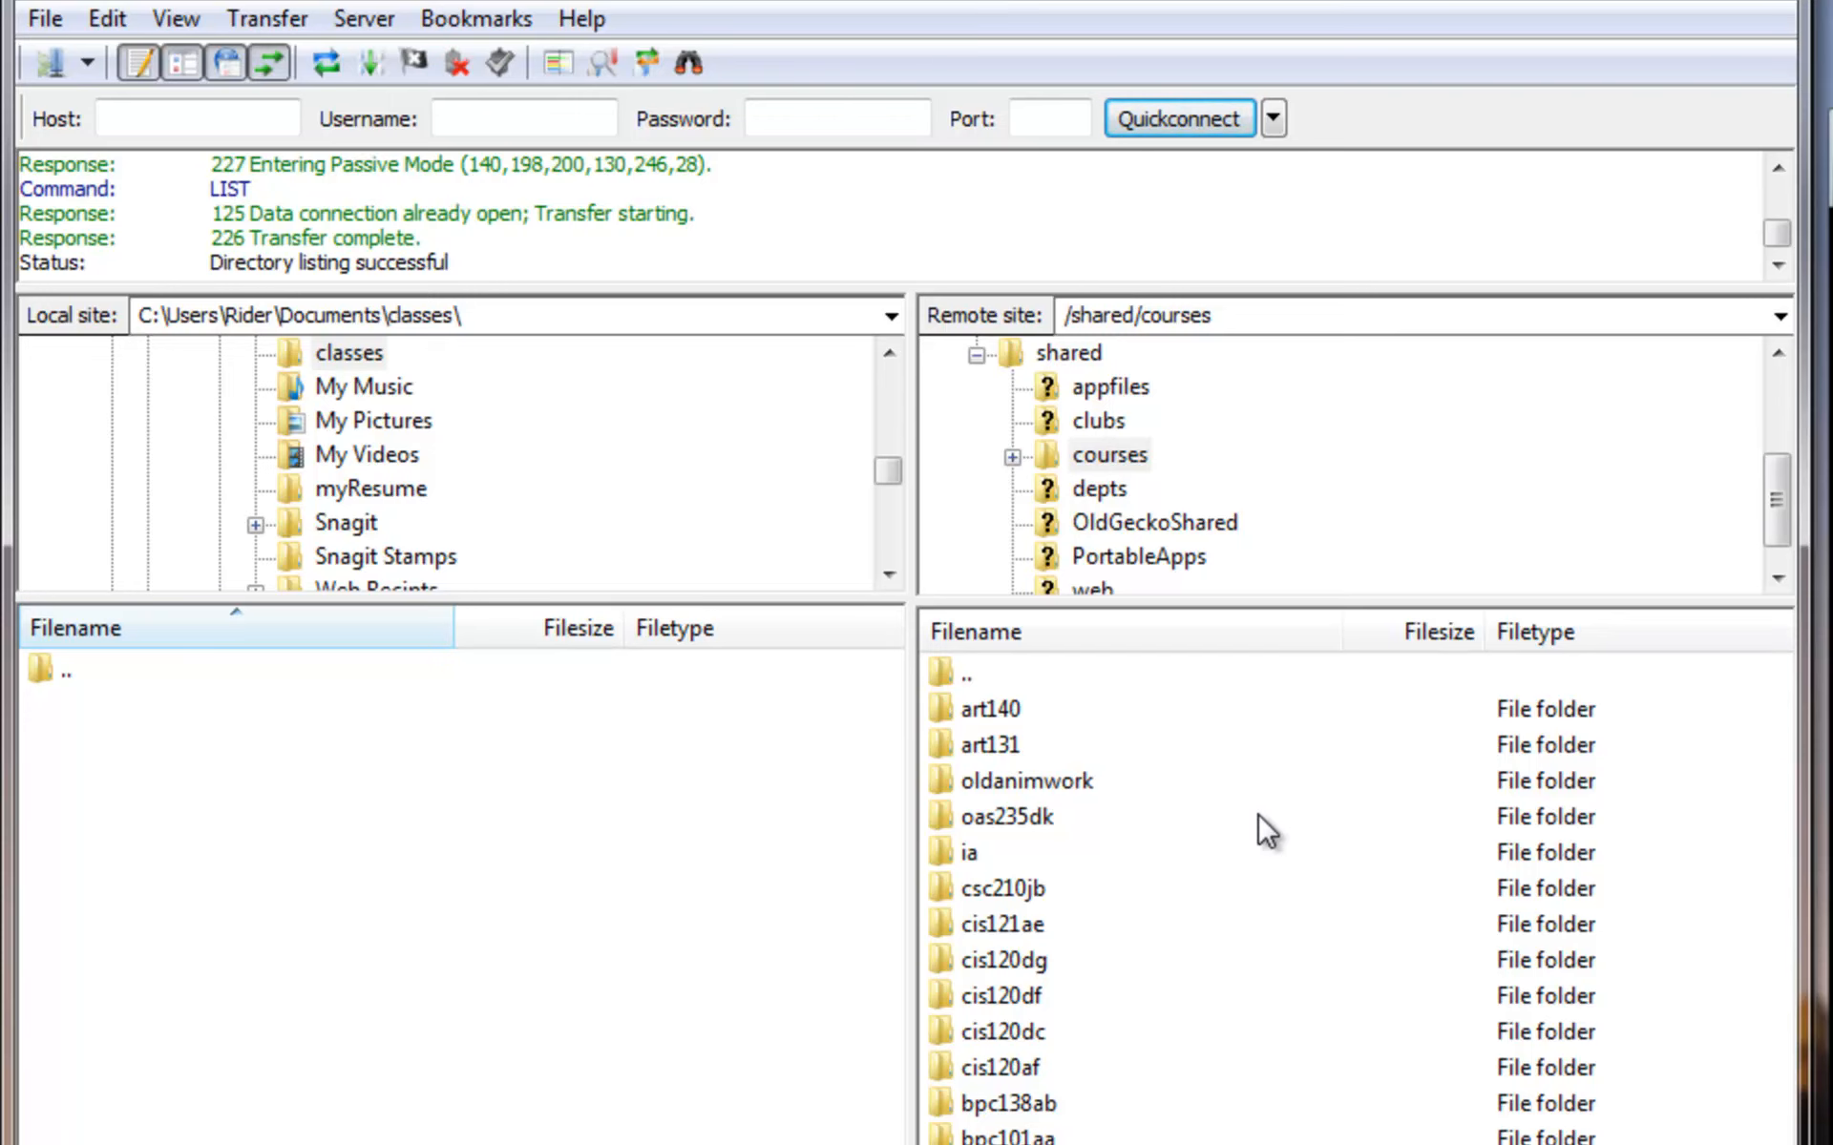
- Copy the /shared/courses path from the Remote site field and reopen Site Manager
left_click(1241, 315)
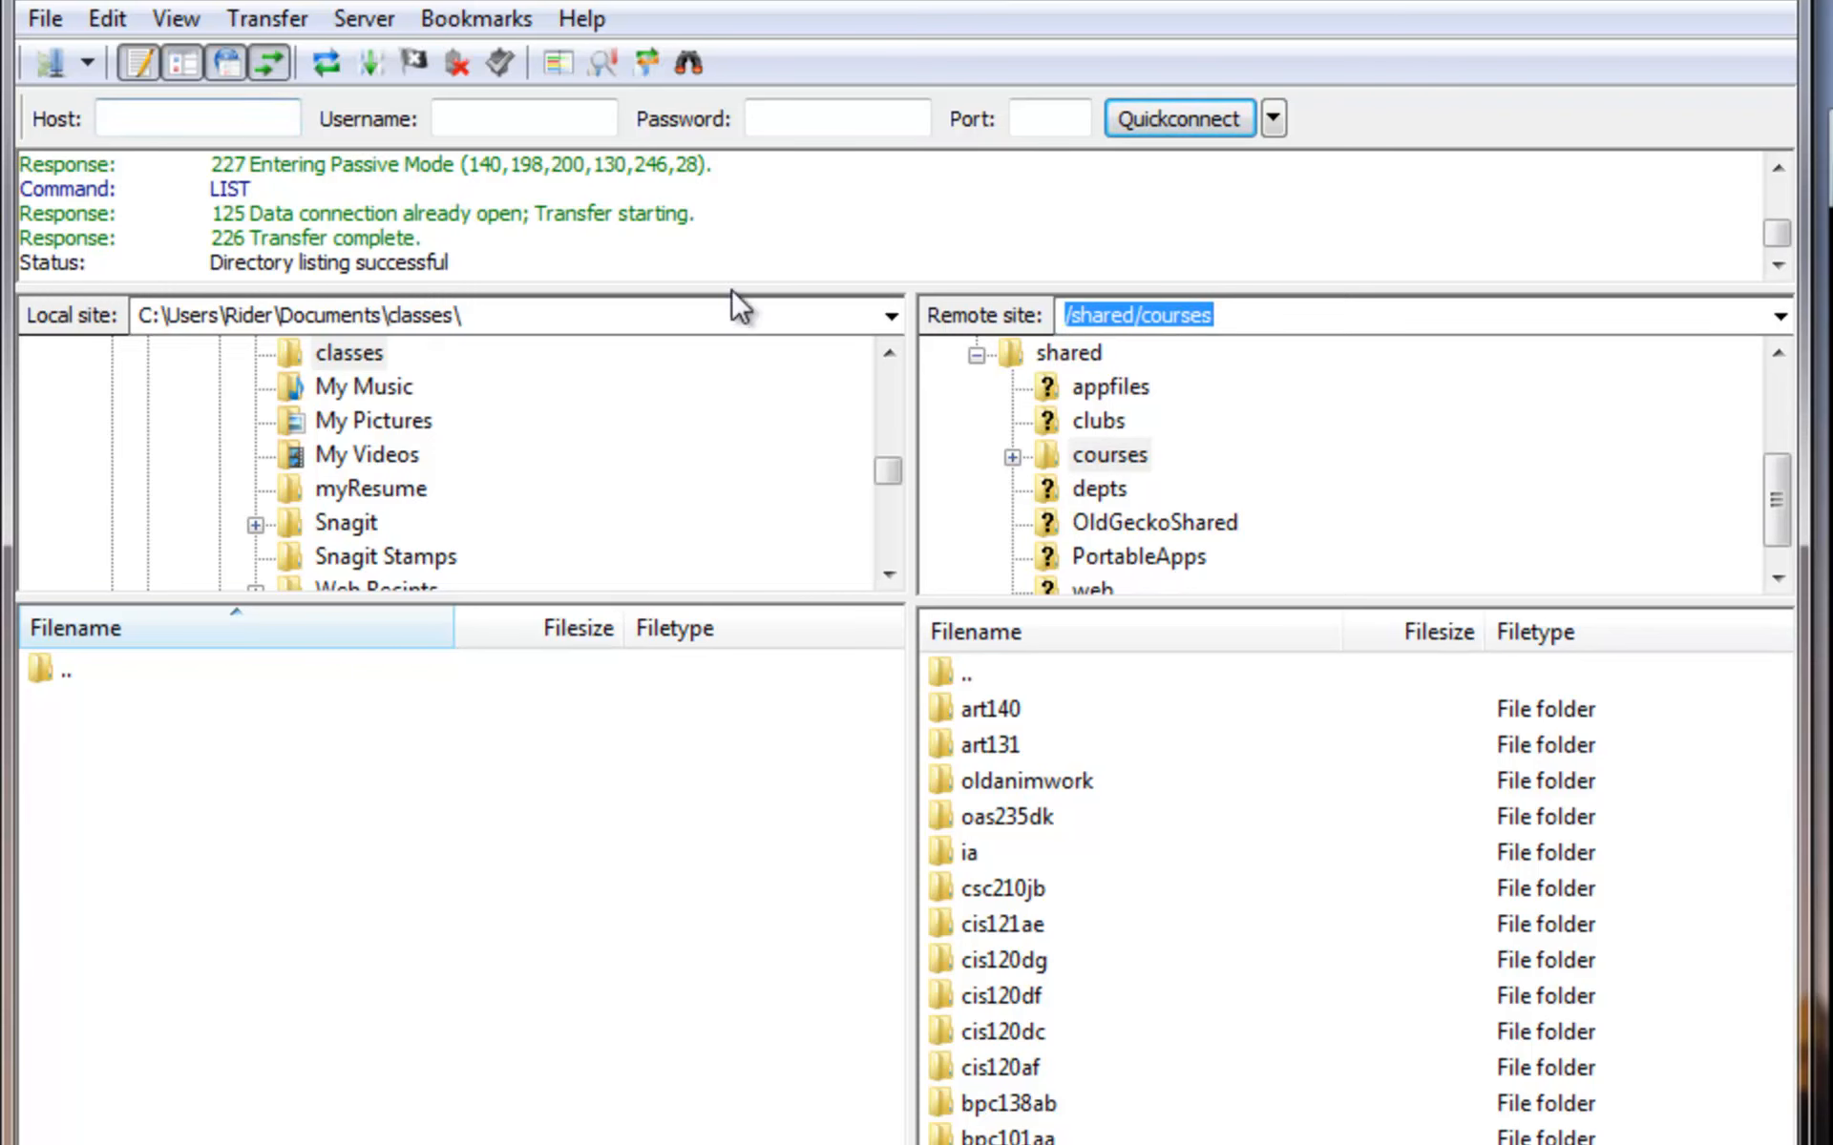
right_click(1169, 321)
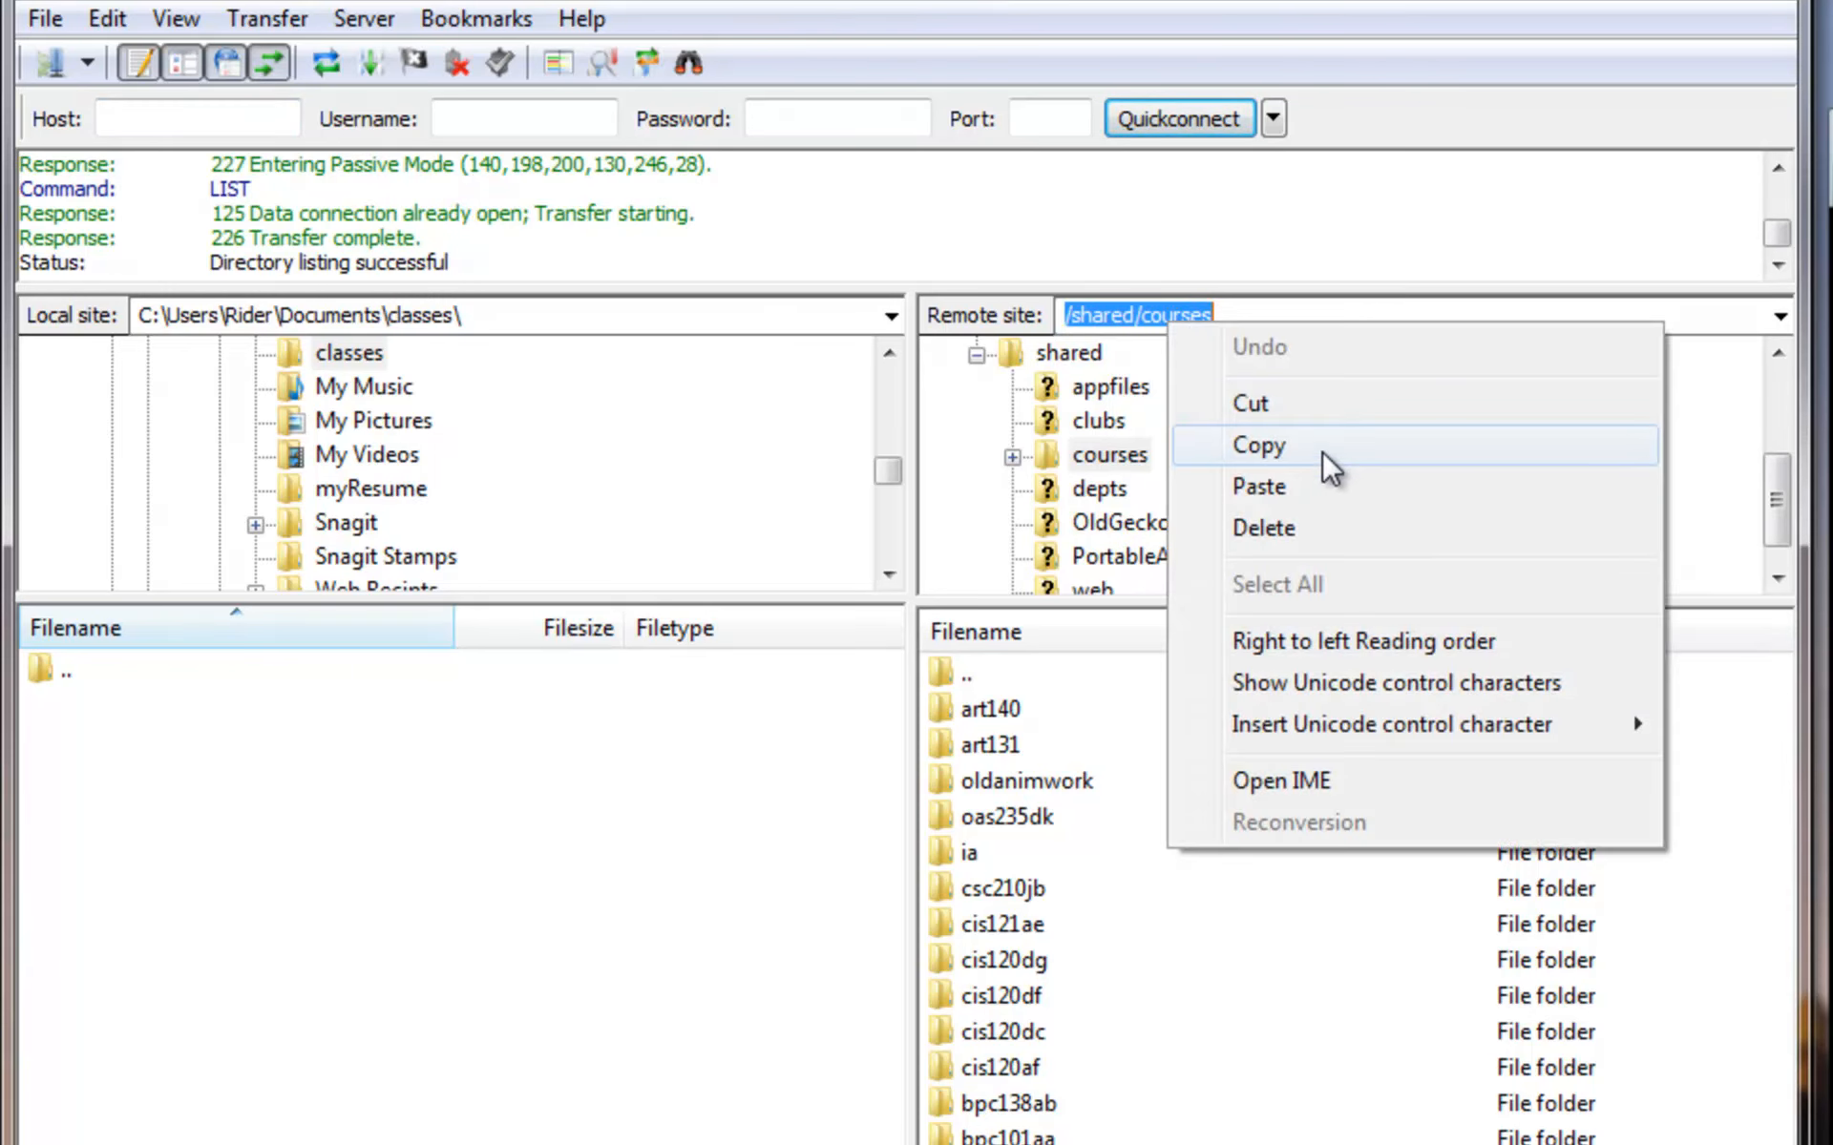
left_click(1321, 450)
left_click(49, 67)
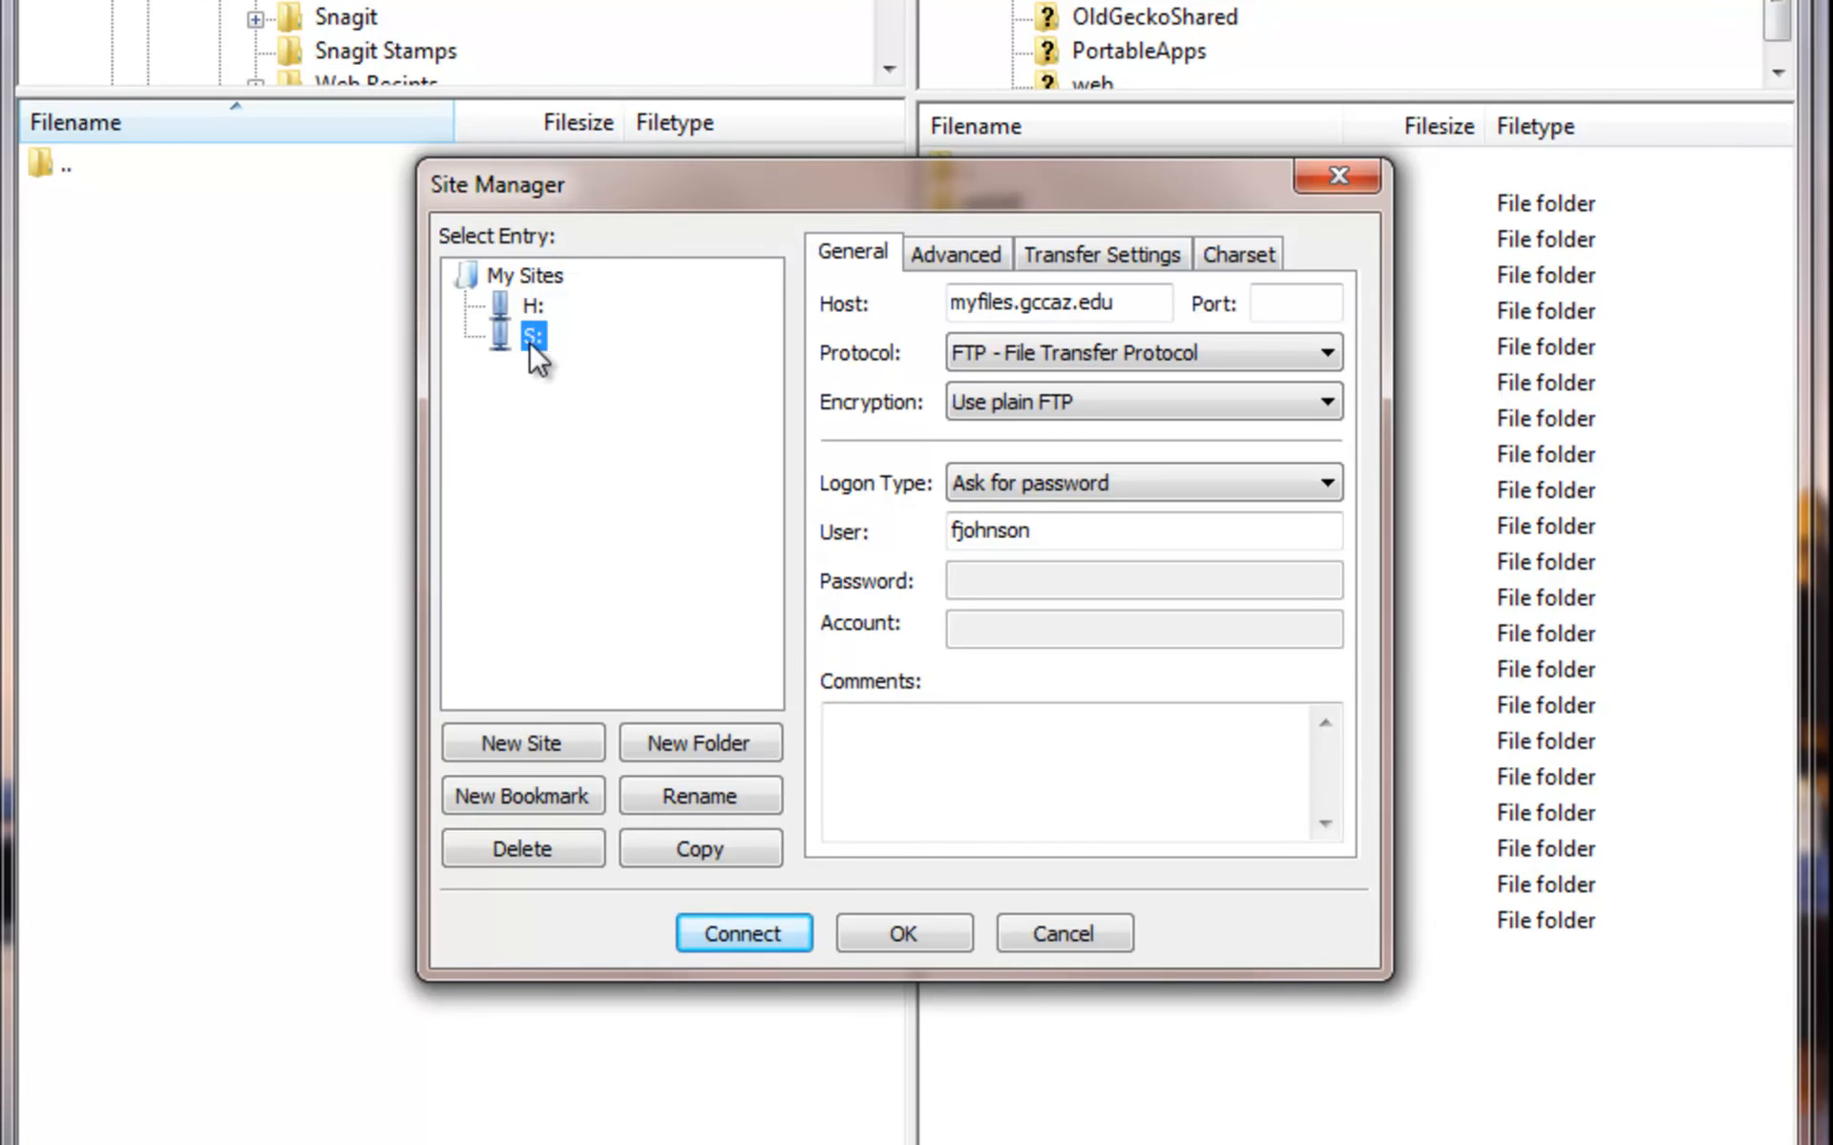
- Paste /shared/courses as S:'s Default remote directory and save the site
left_click(954, 256)
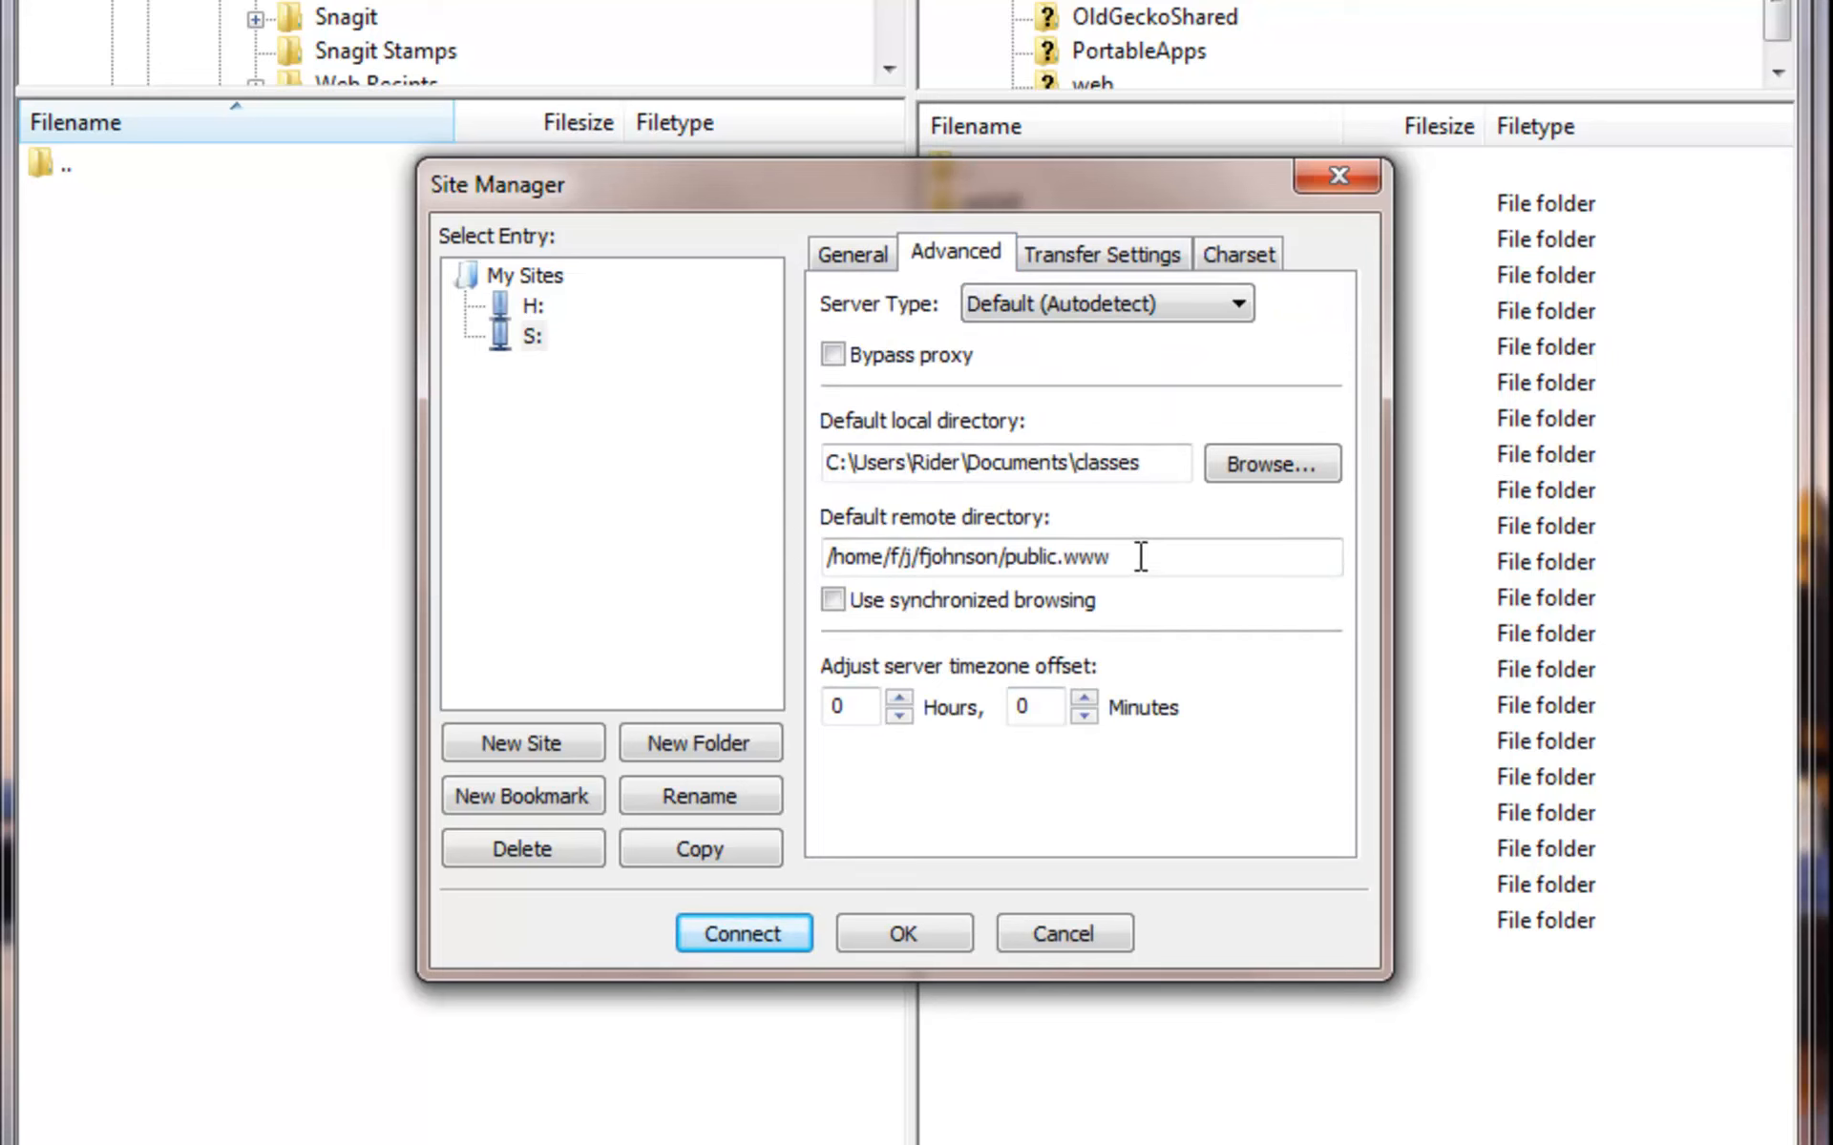
left_click_drag(1141, 556, 830, 555)
right_click(1071, 553)
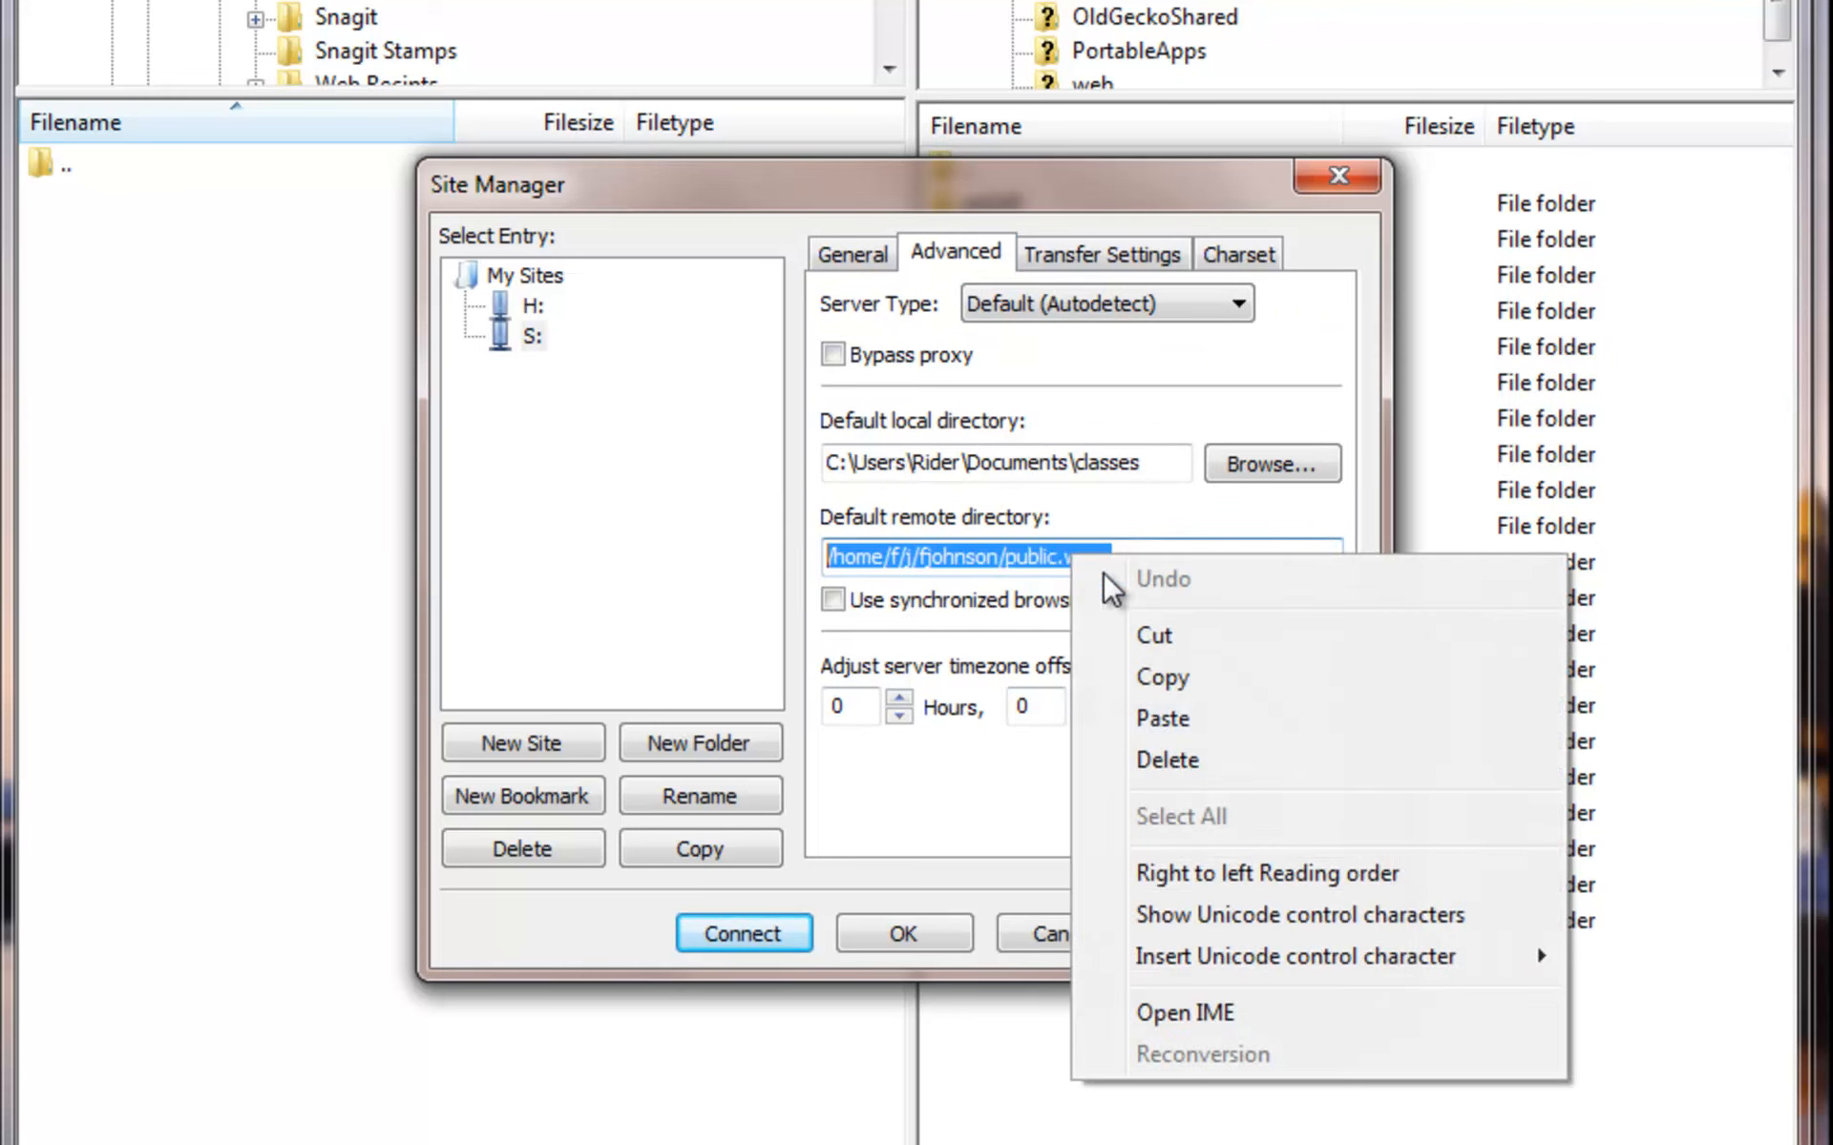
left_click(1263, 724)
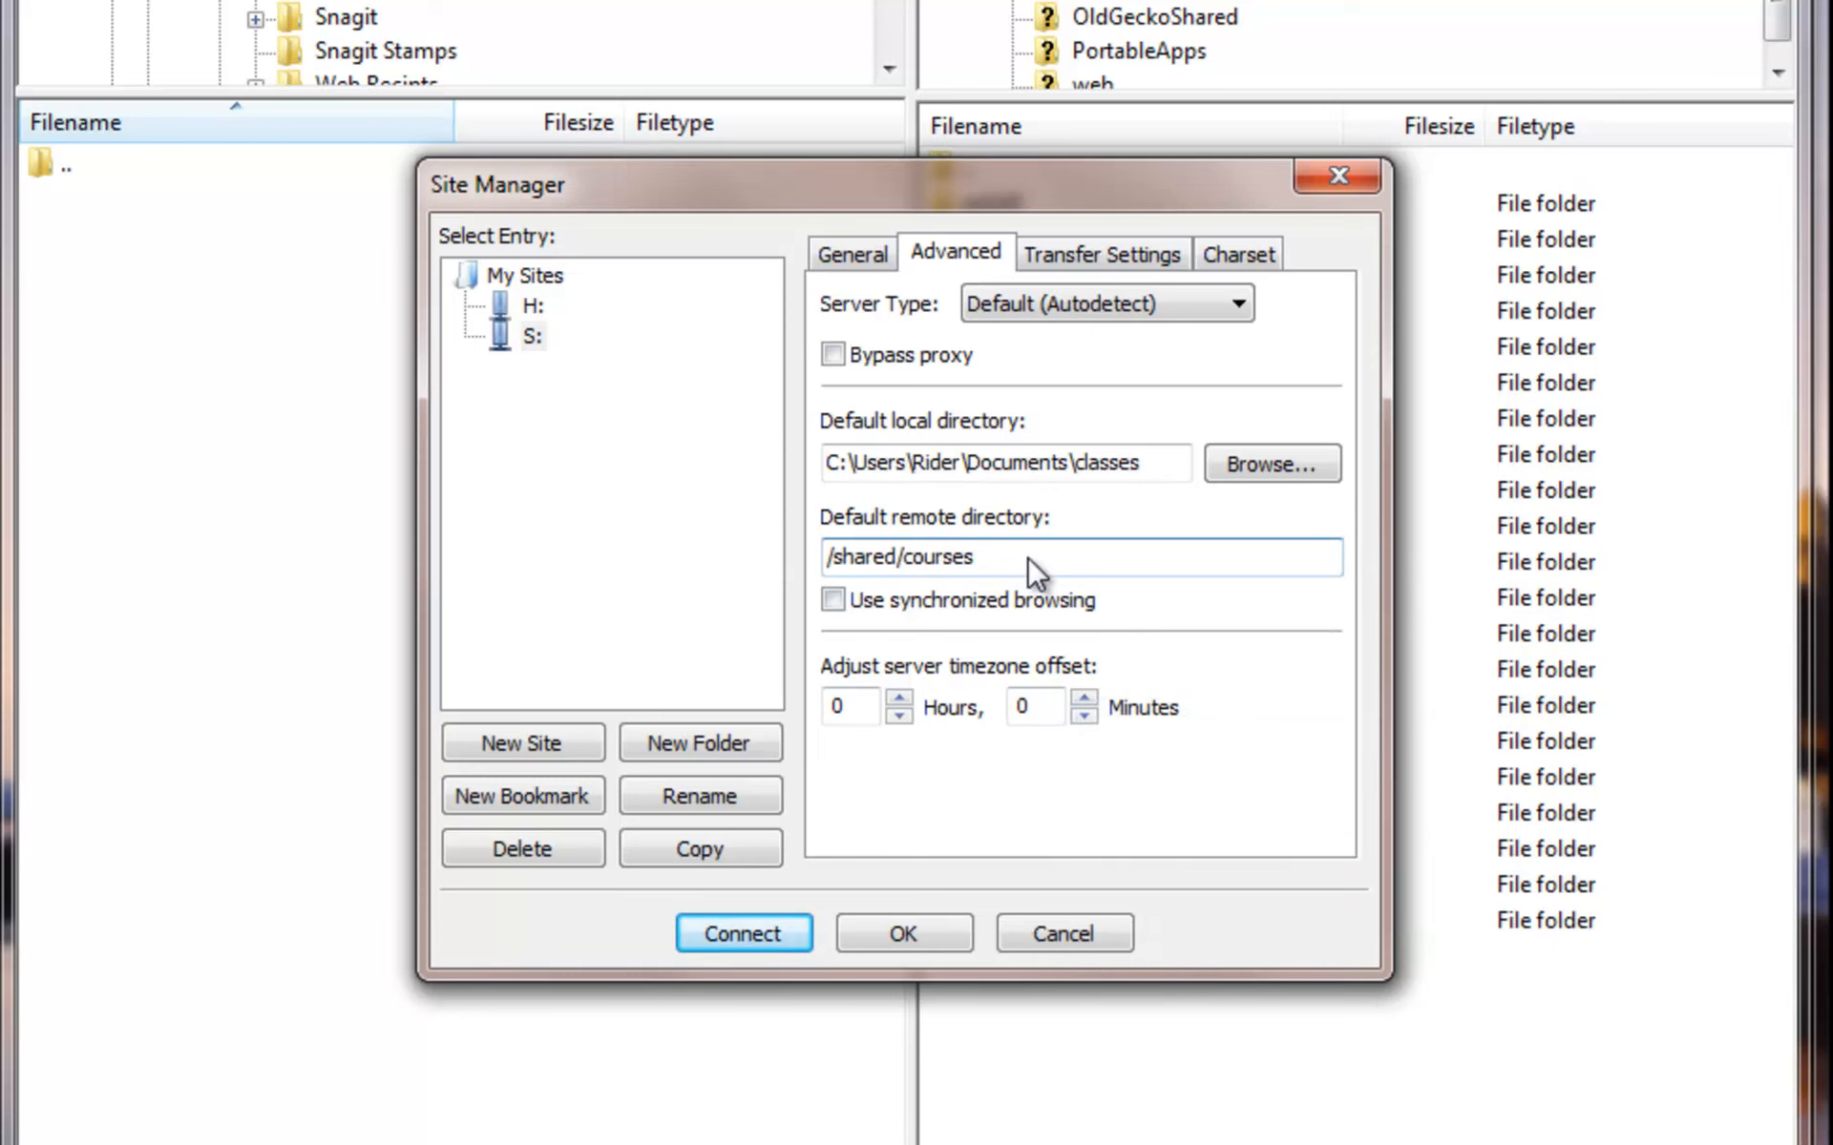
left_click(880, 932)
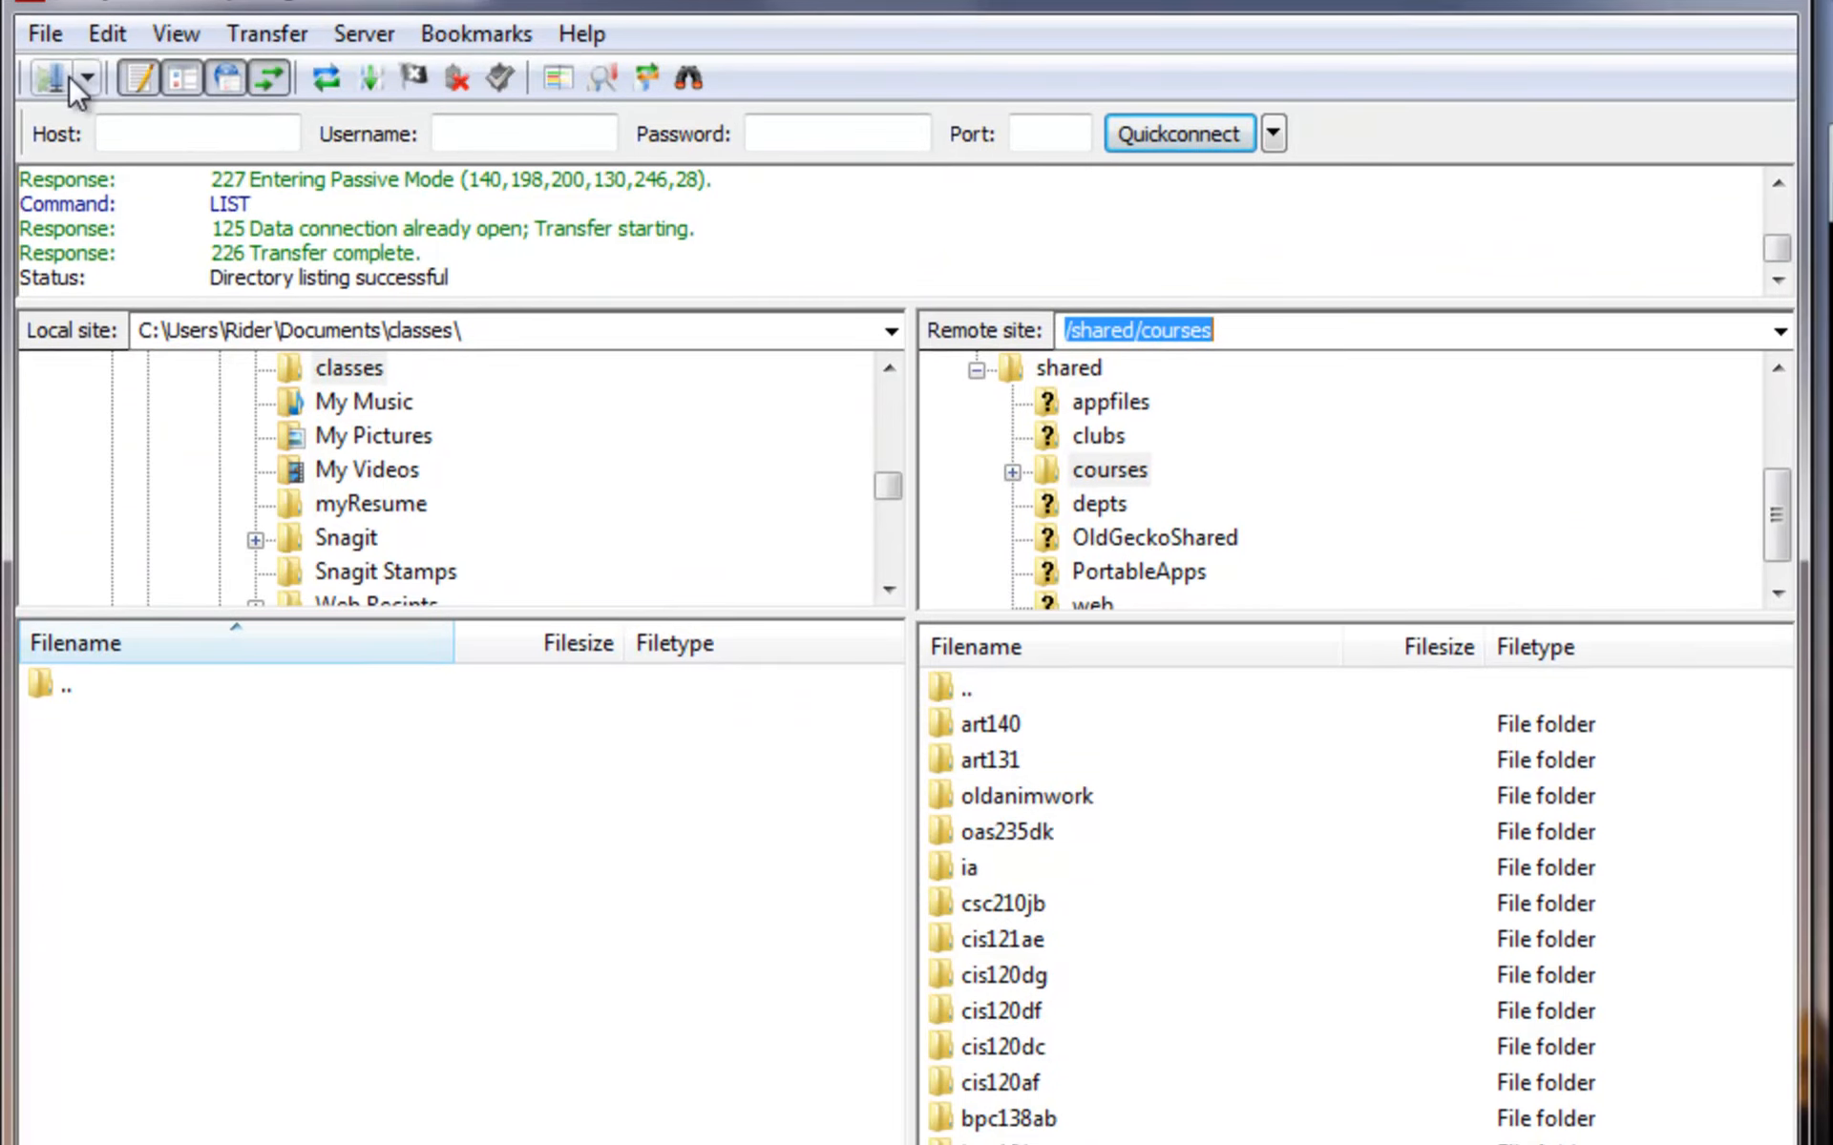
- Restart FileZilla and open Site Manager to check the H: and S: sites
left_click(1755, 21)
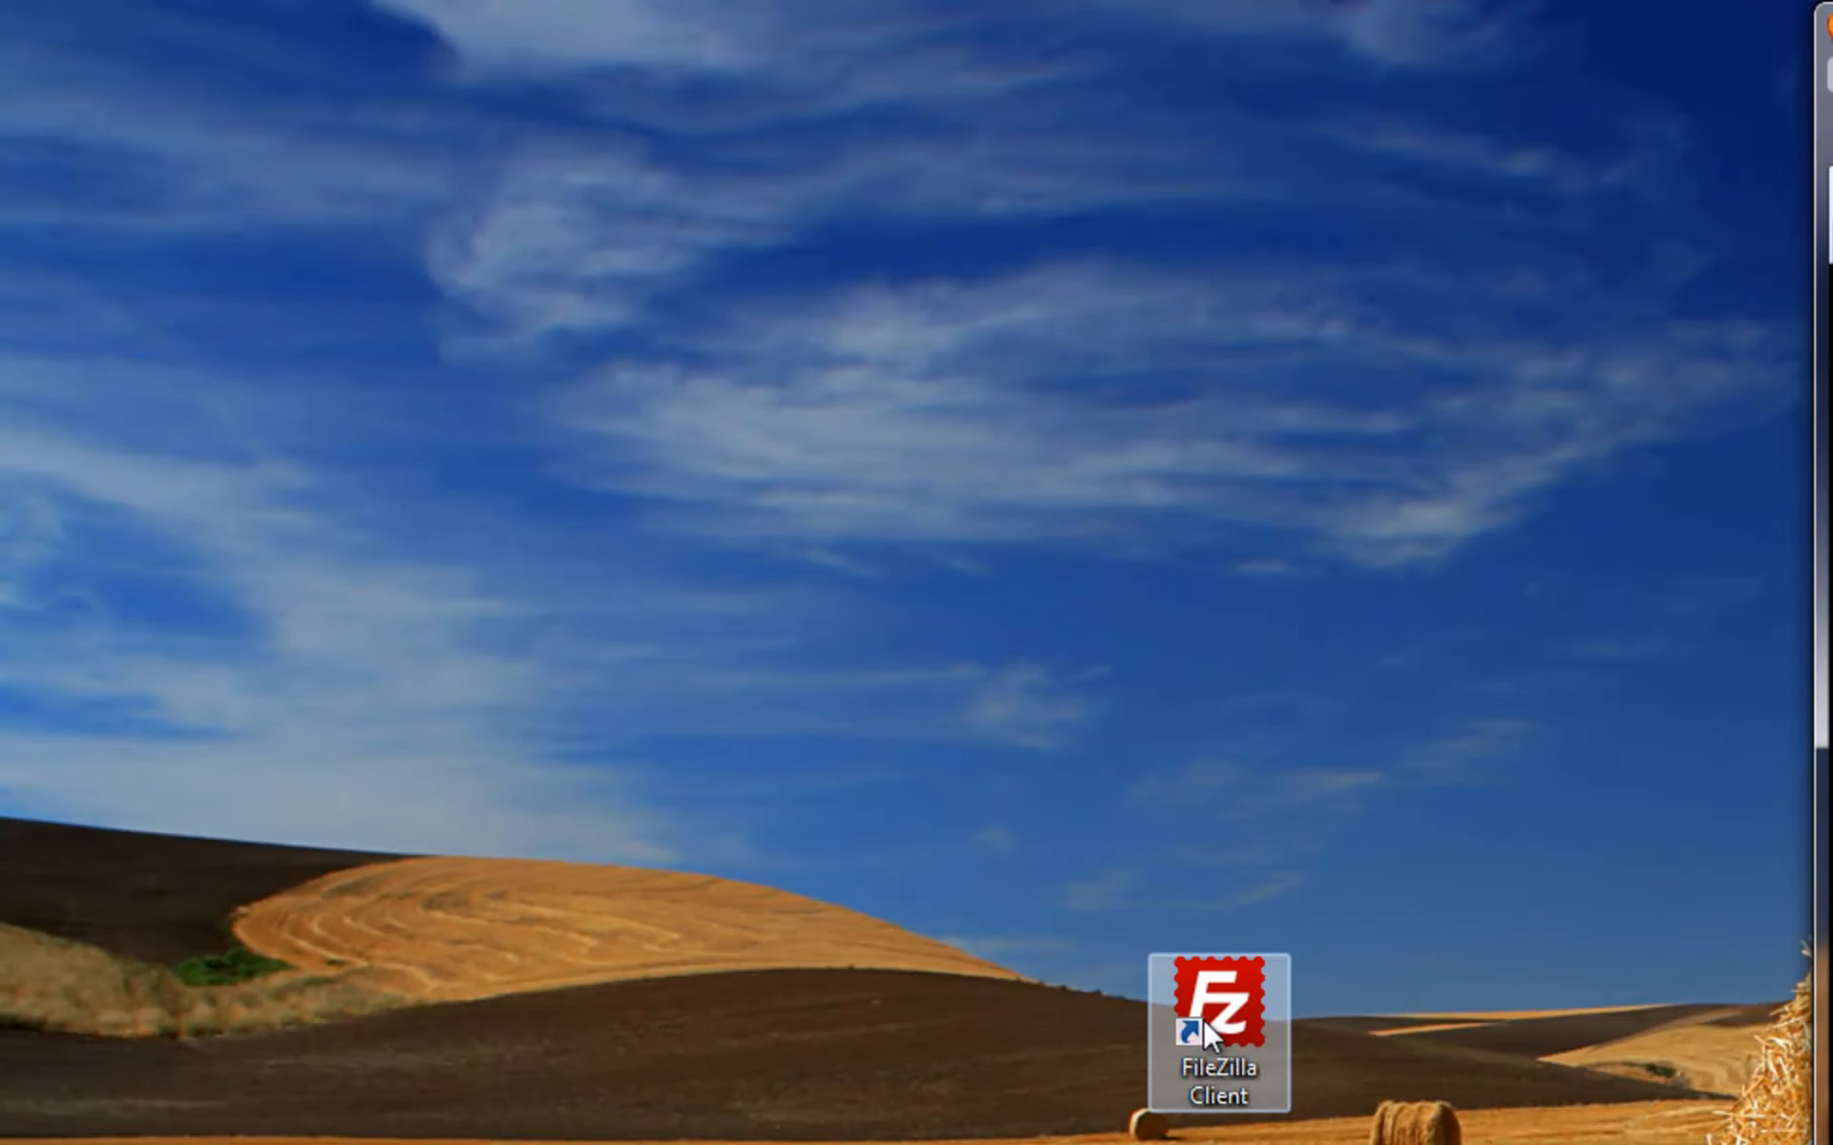
double_click(1203, 1018)
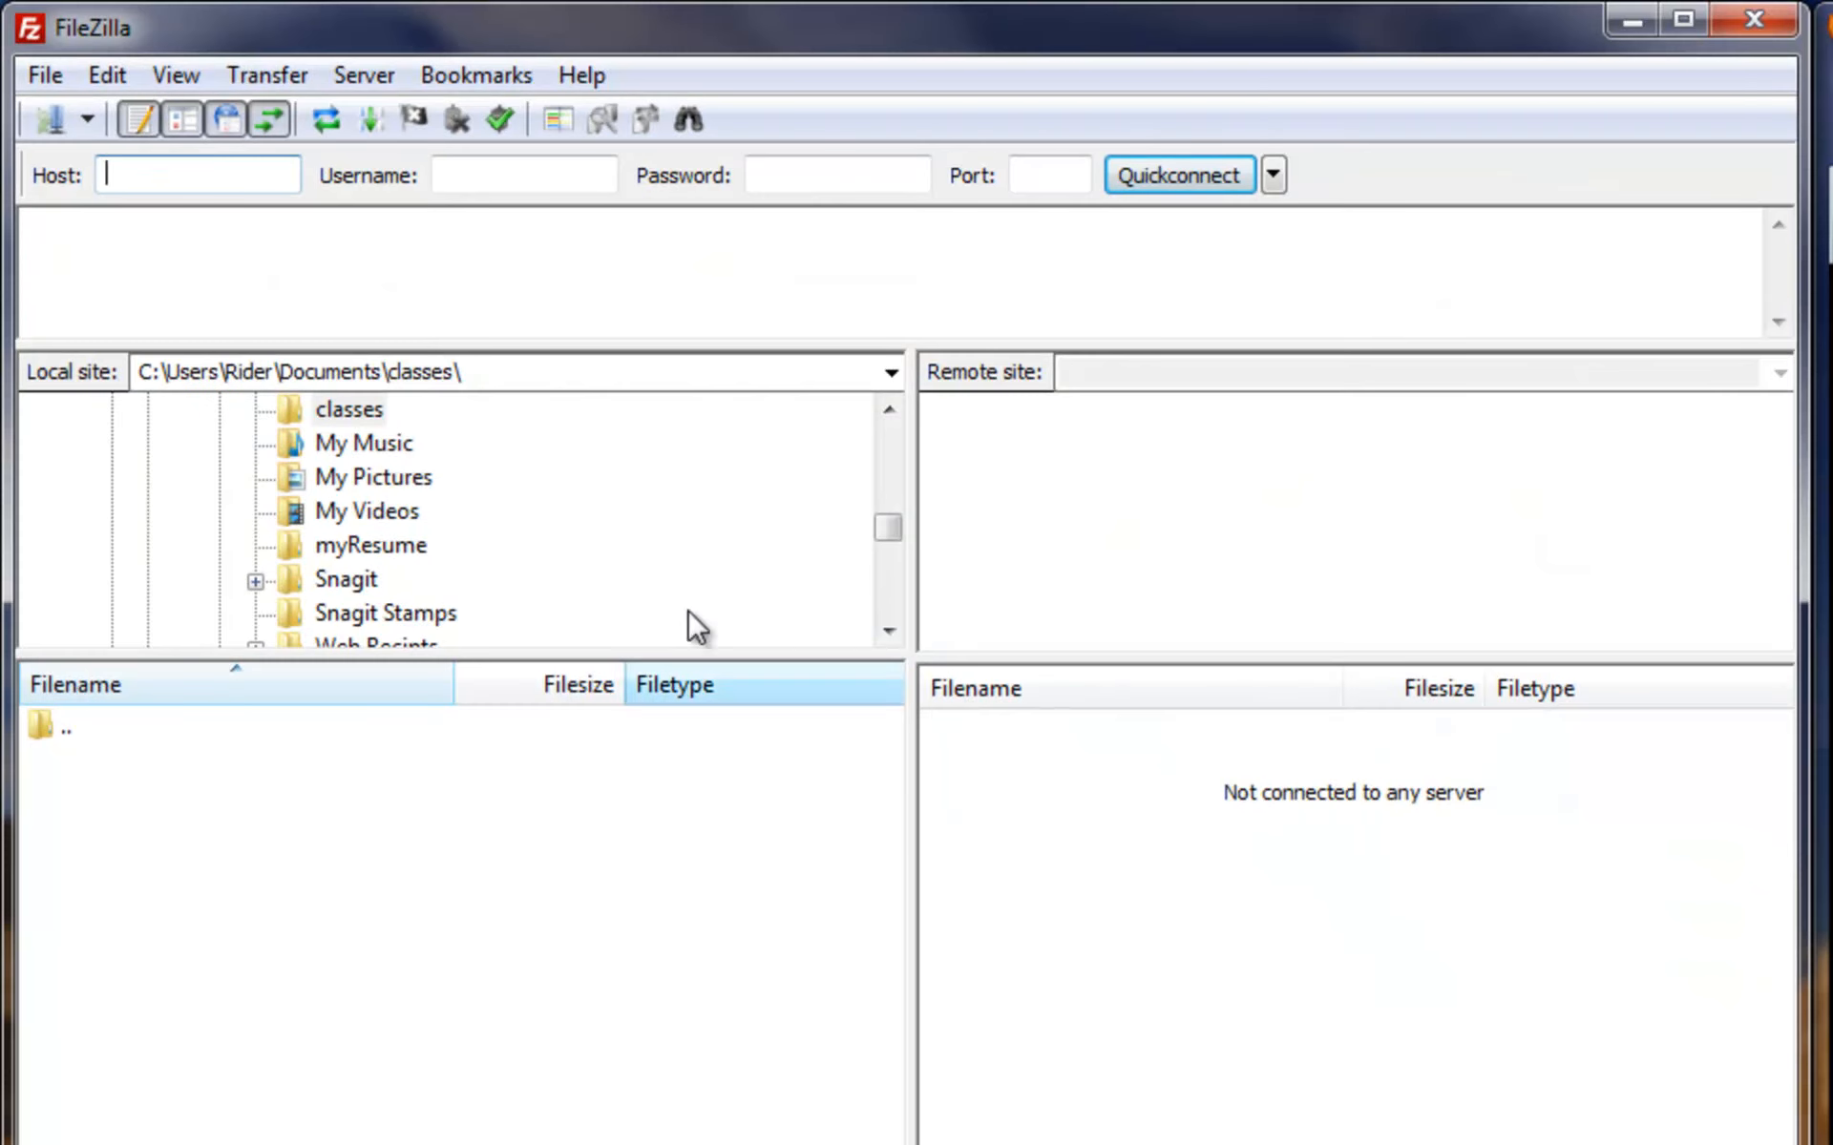
left_click(67, 122)
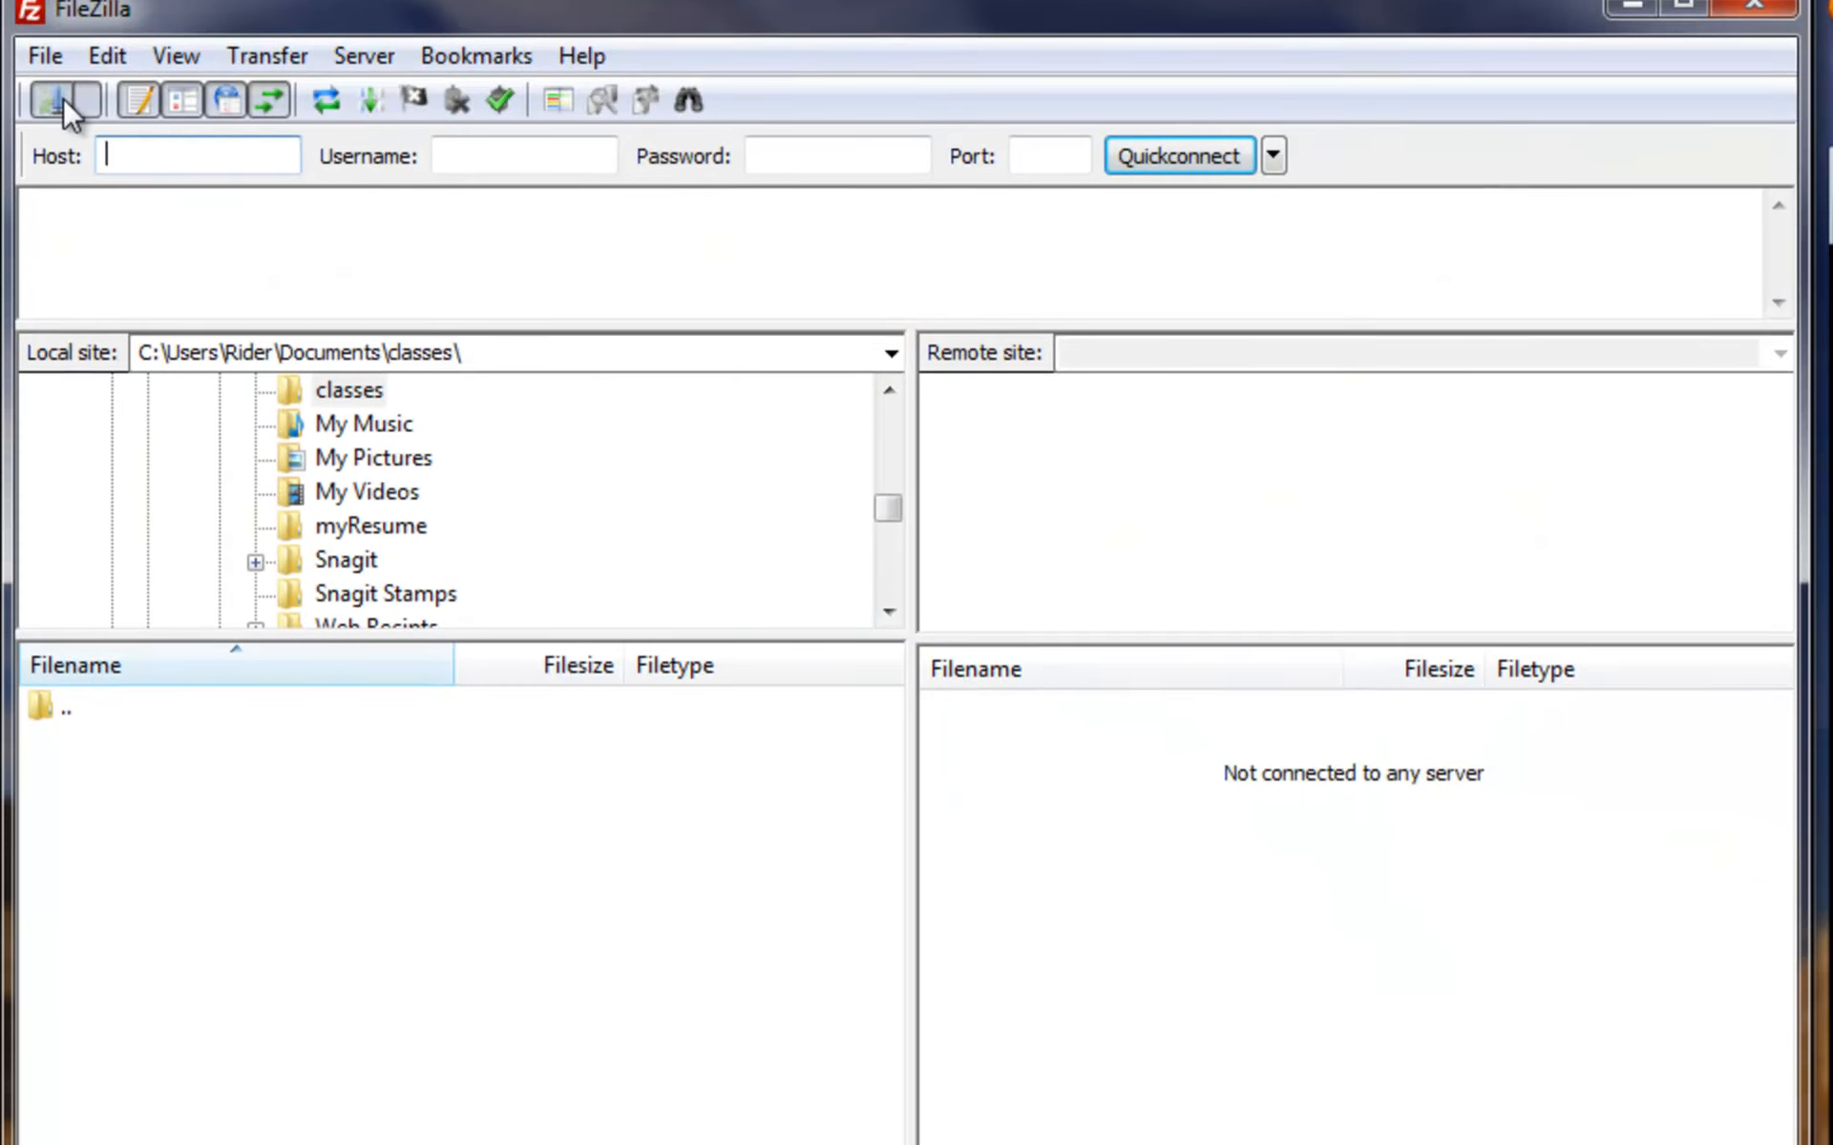